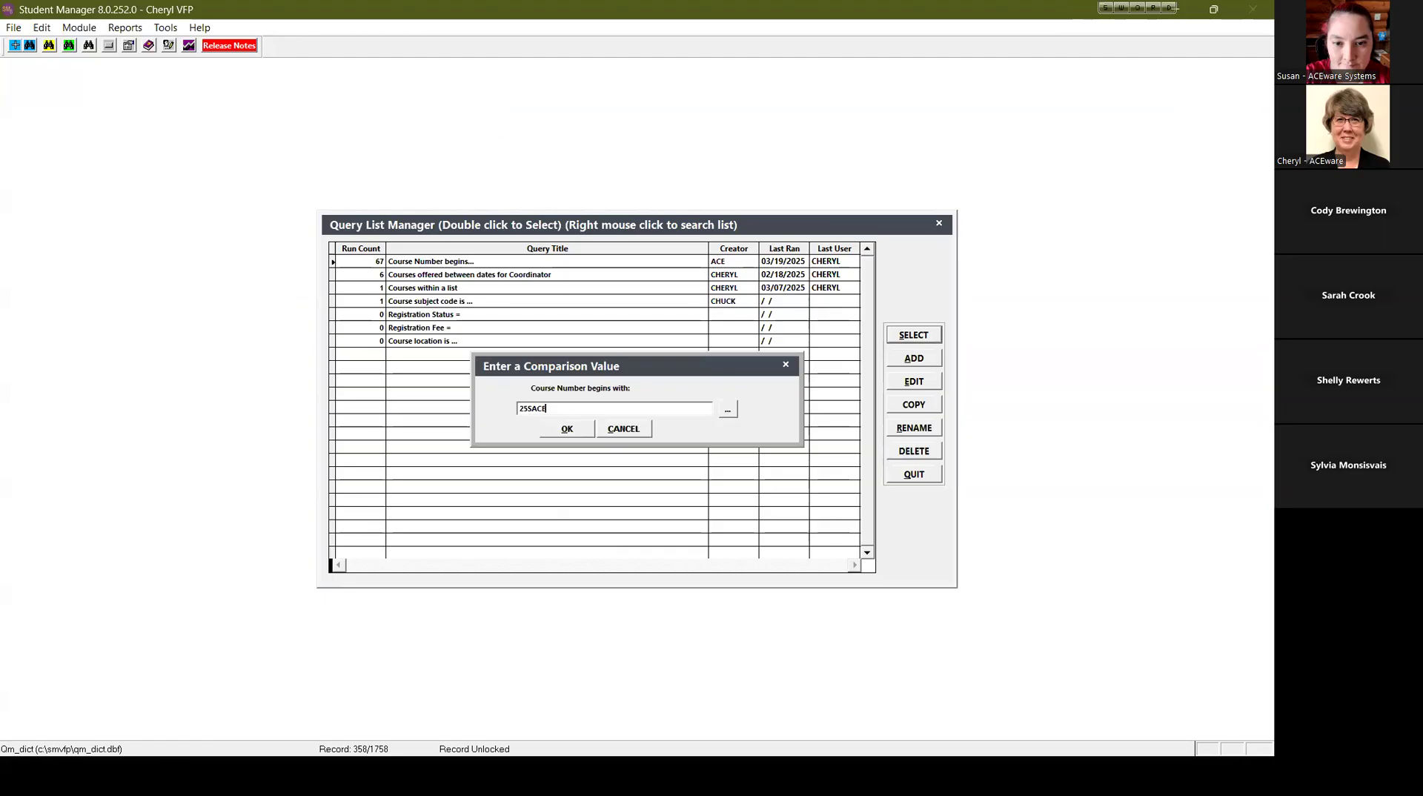
Run the query for course numbers beginning with 25SACE and open the name field's expression in the Class Roster layout.
click(559, 429)
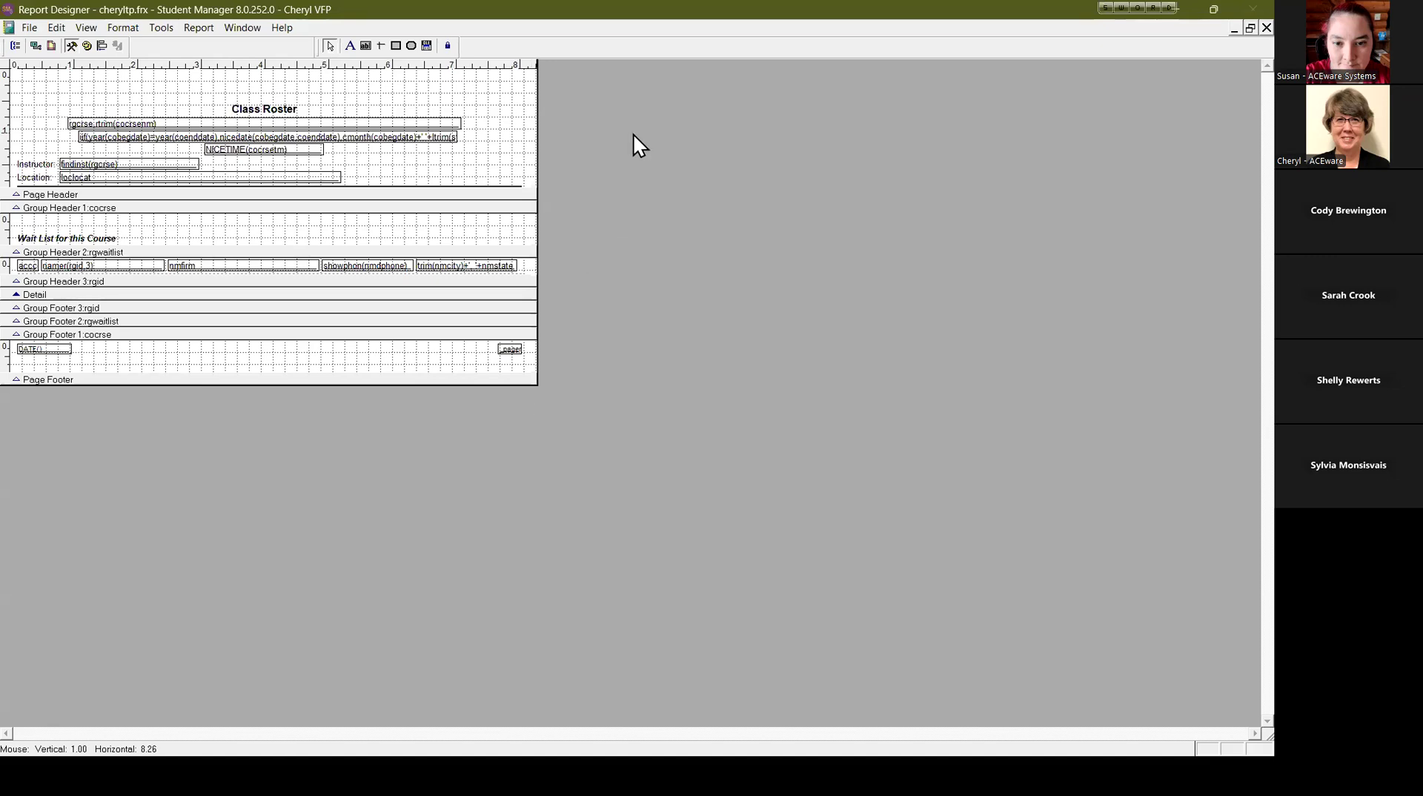
double_click(99, 266)
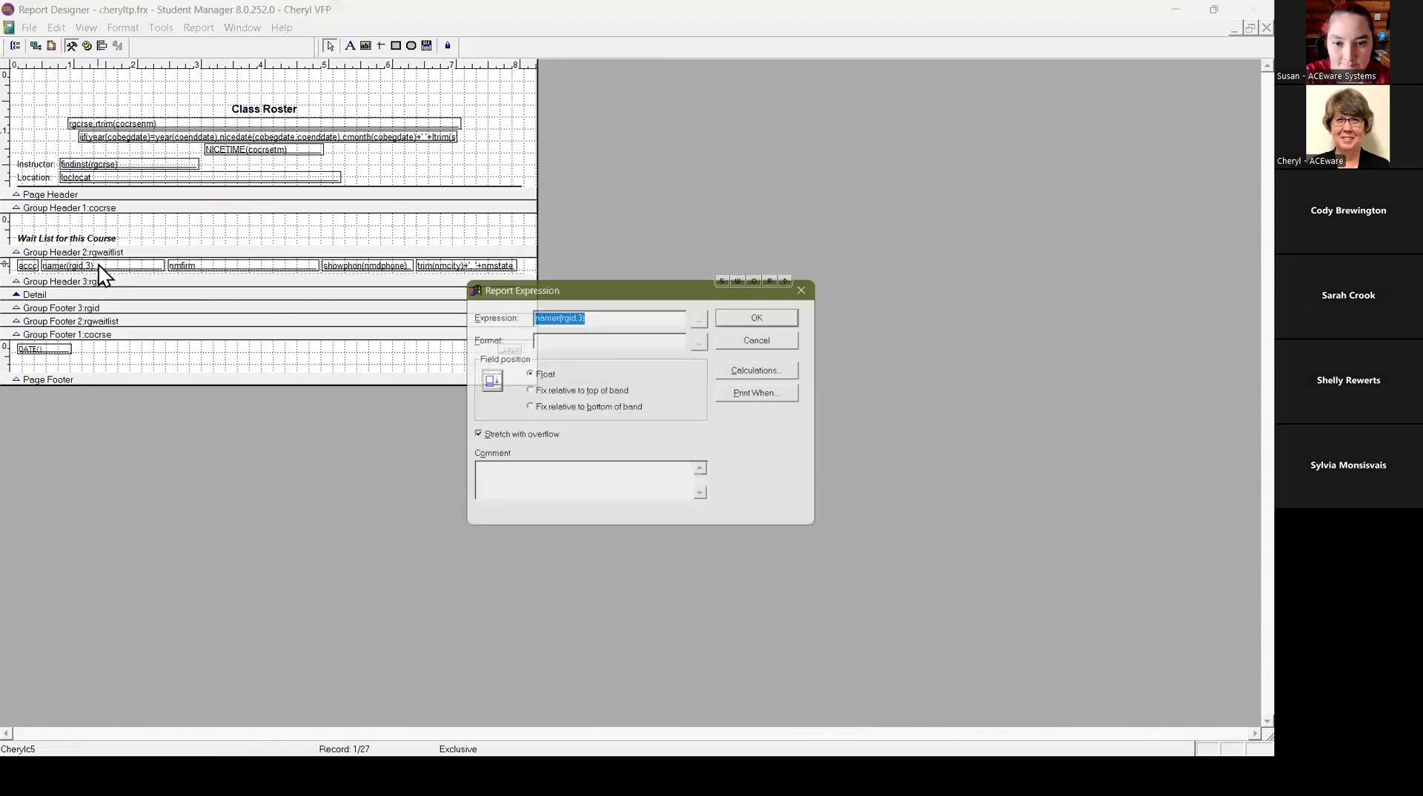
click(639, 312)
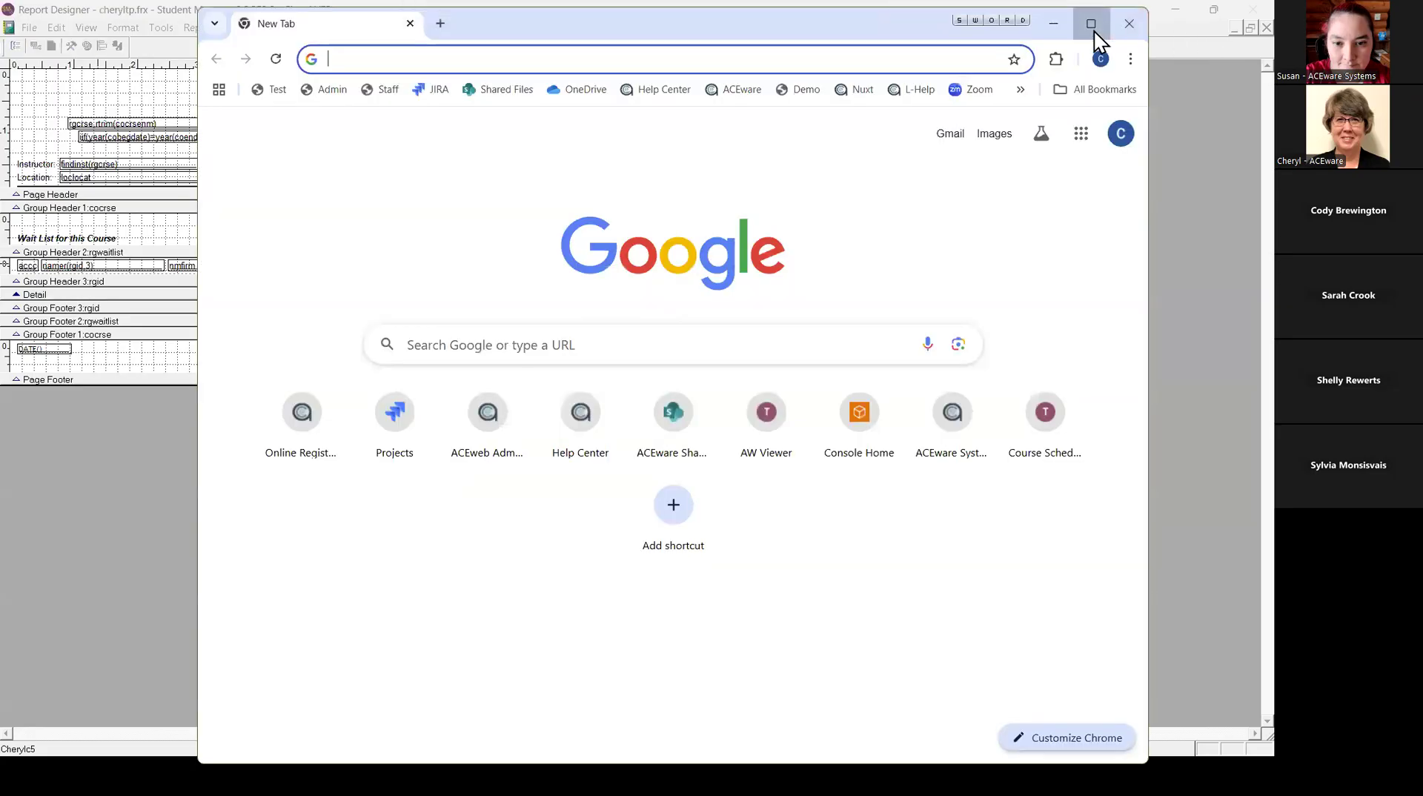
Switch to Chrome and open the Student Manager documentation in the ACEware Help Center.
click(1092, 28)
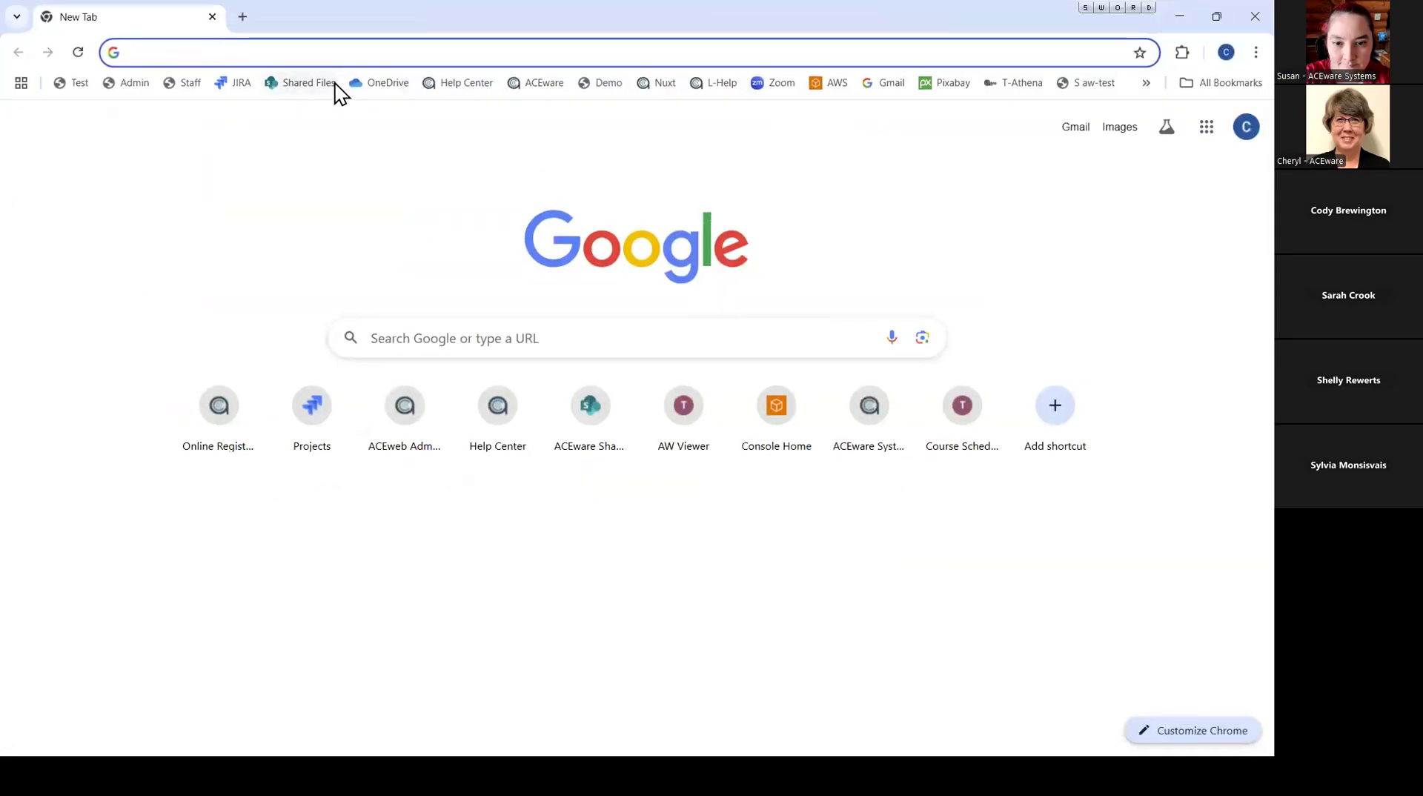
click(459, 85)
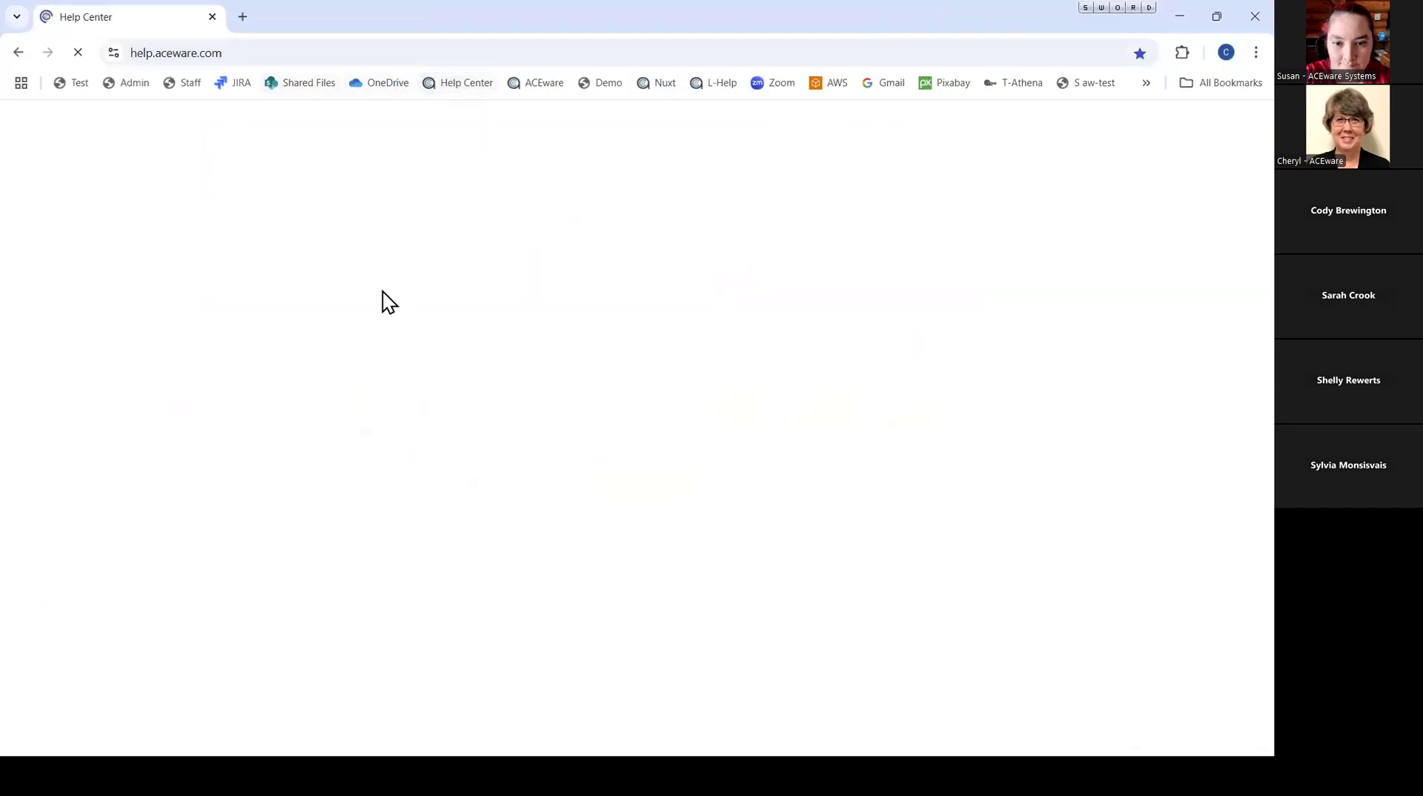
click(220, 461)
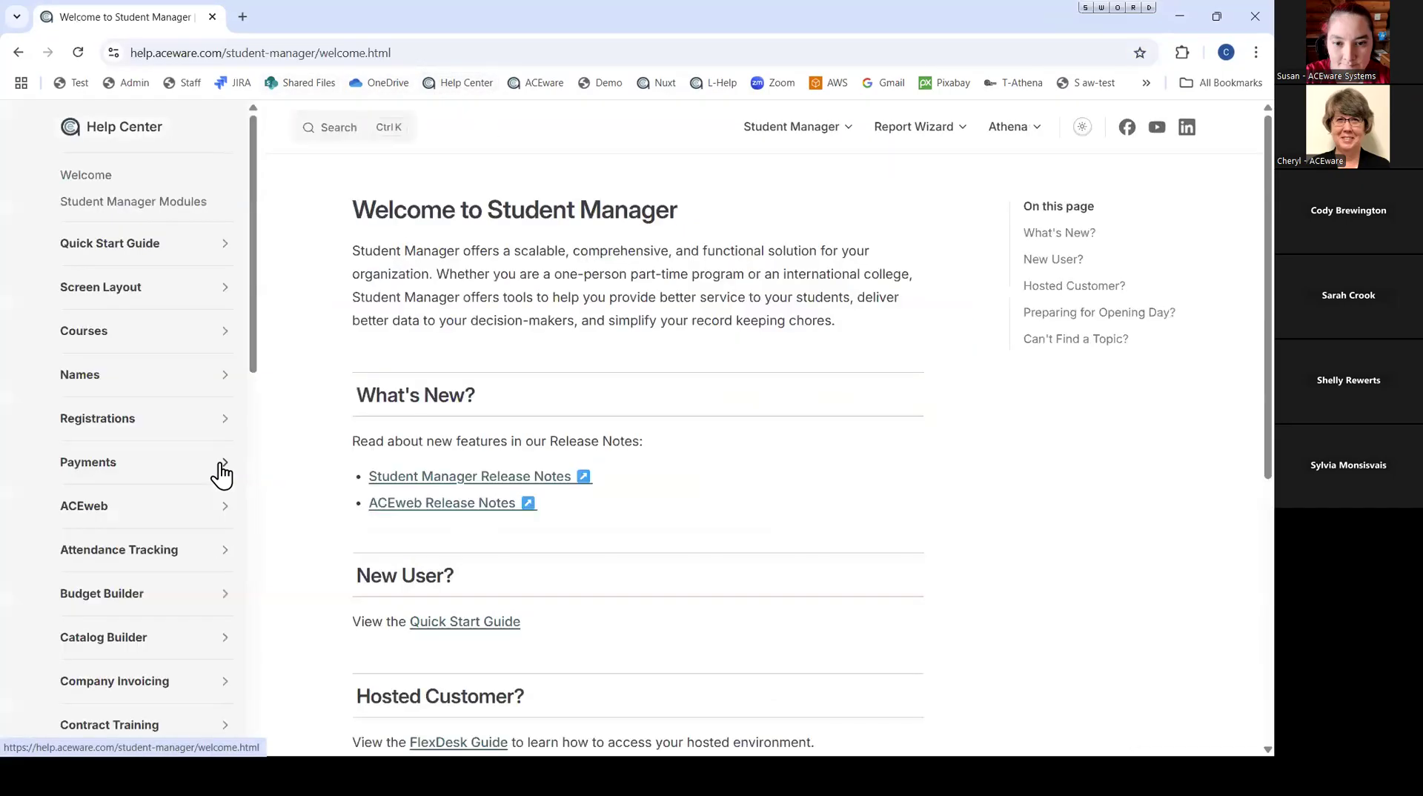
Open the NAMER page in the Report Functions reference of the Student Manager help.
scroll(220, 474, down, 10)
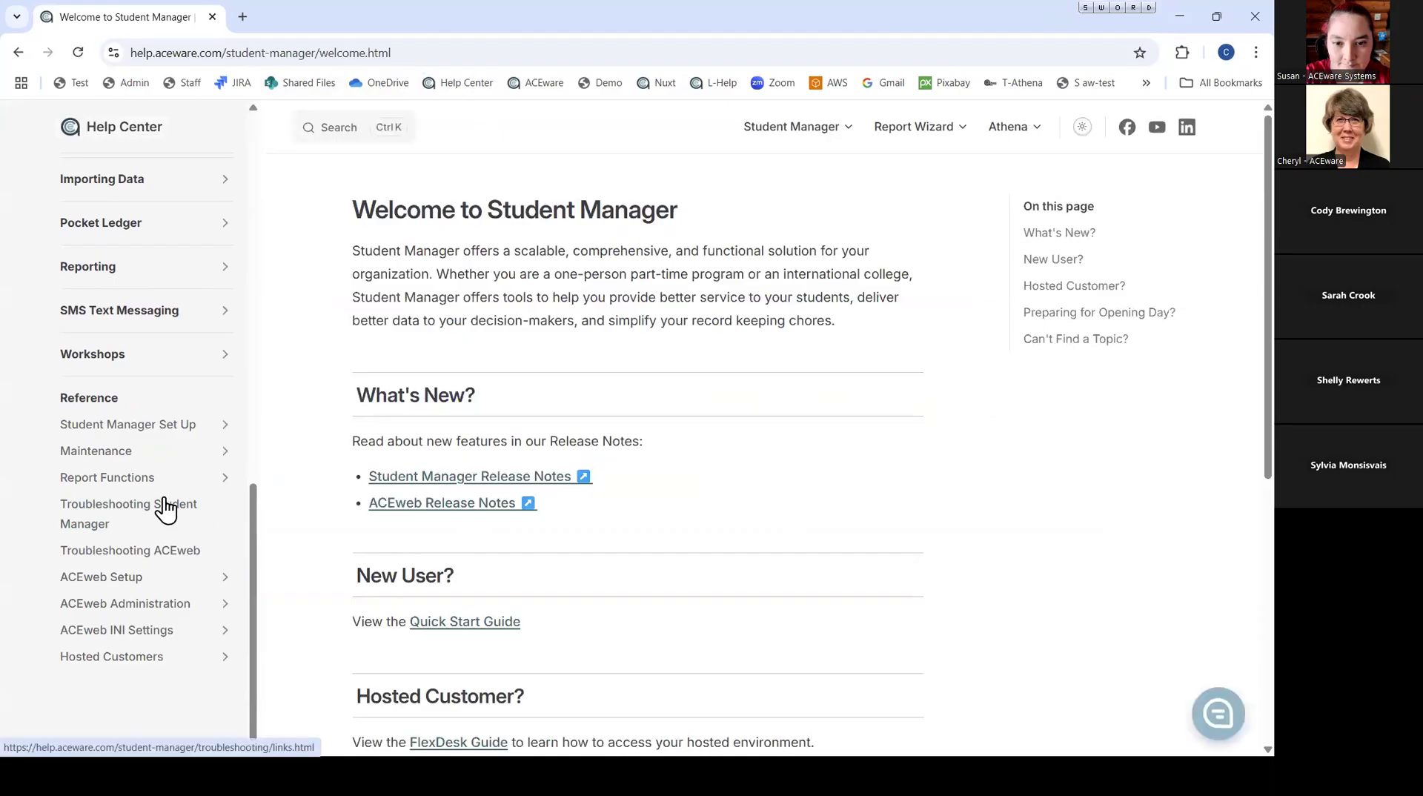
click(142, 480)
scroll(208, 590, down, 20)
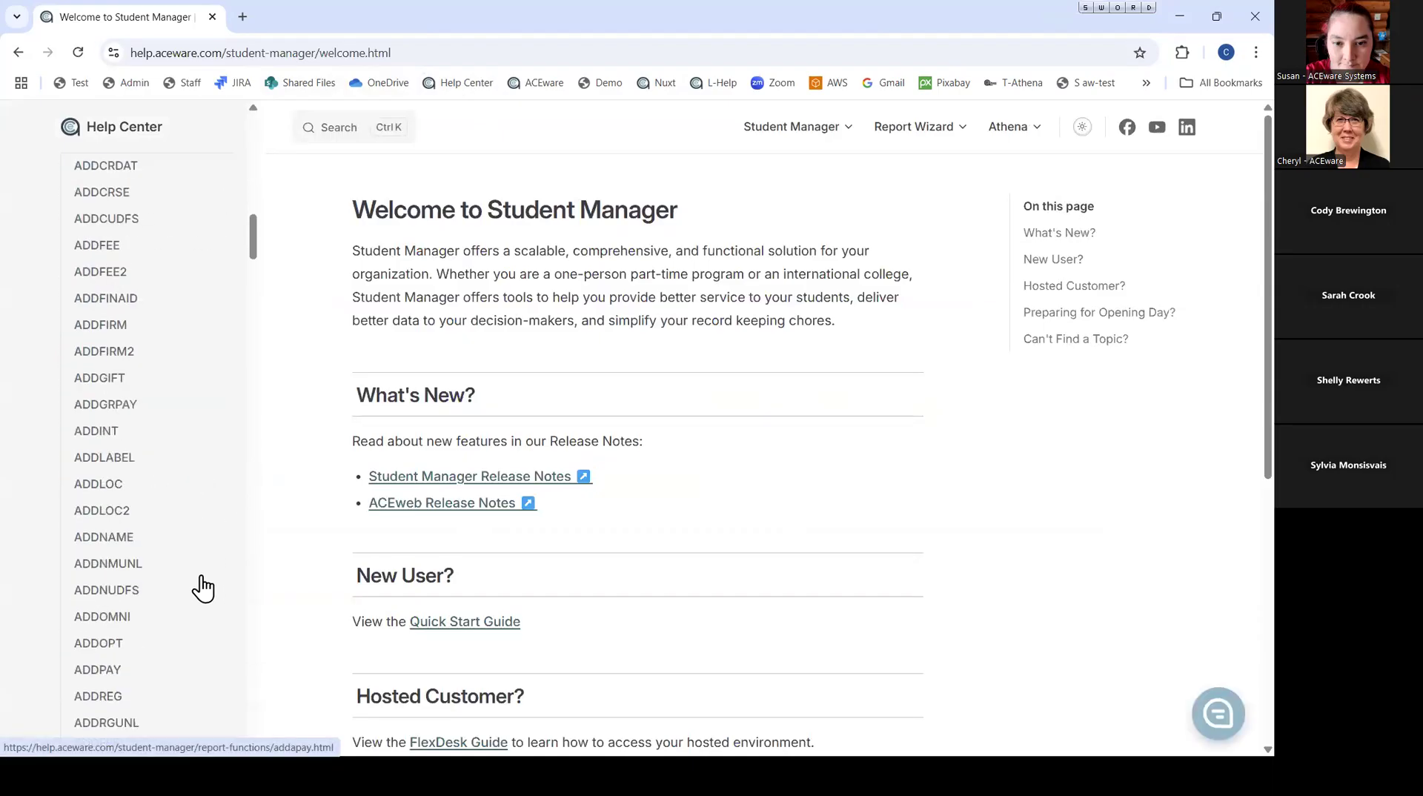
scroll(202, 589, down, 20)
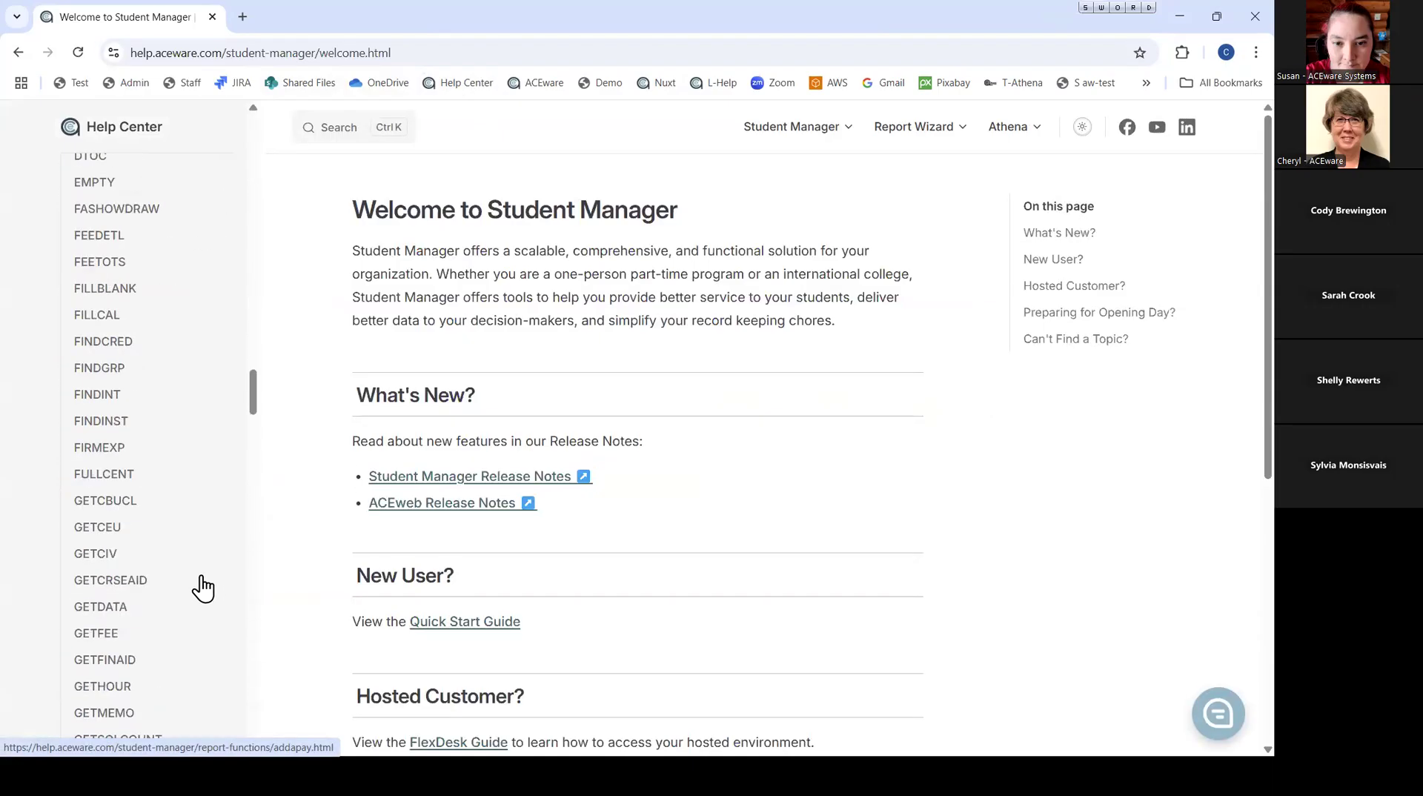
scroll(203, 589, down, 5)
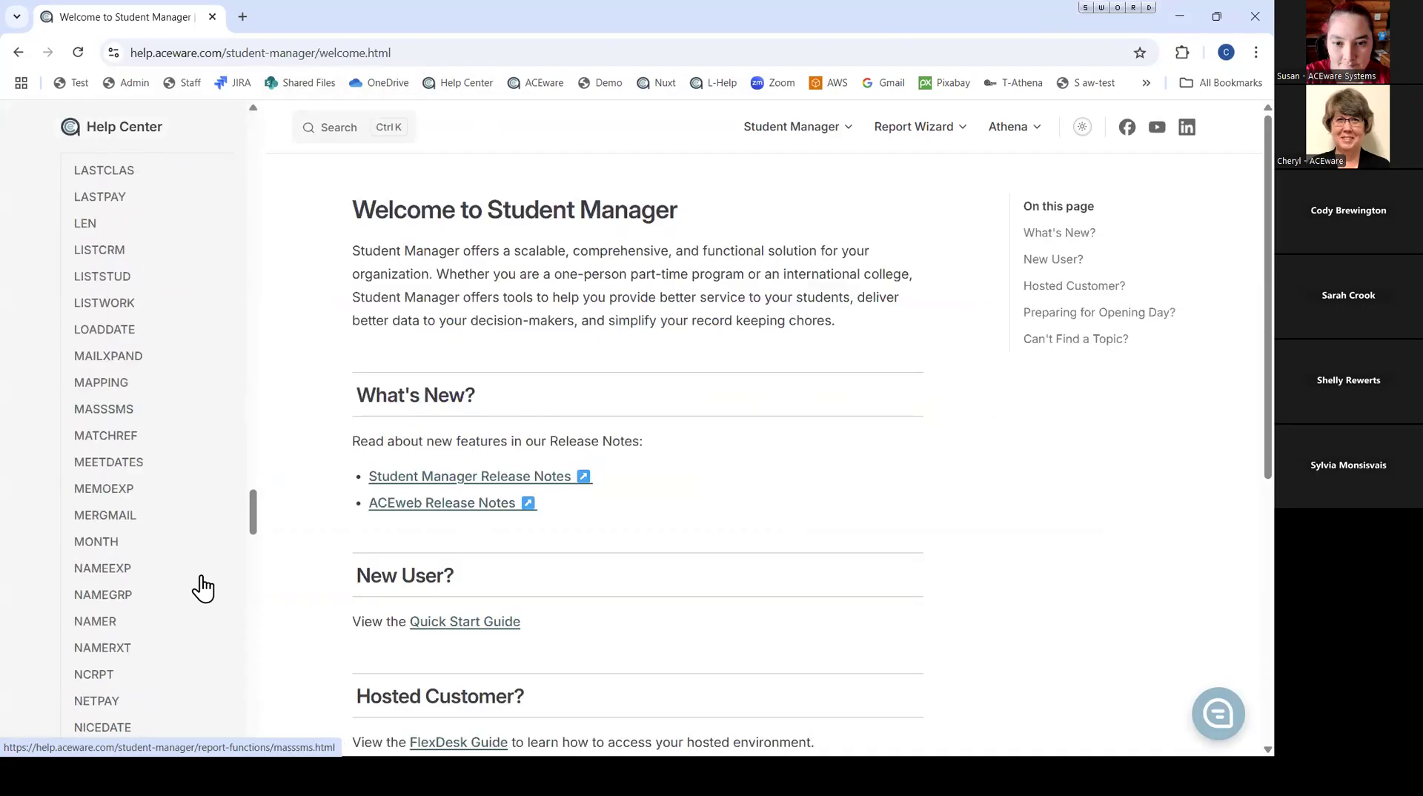
click(110, 453)
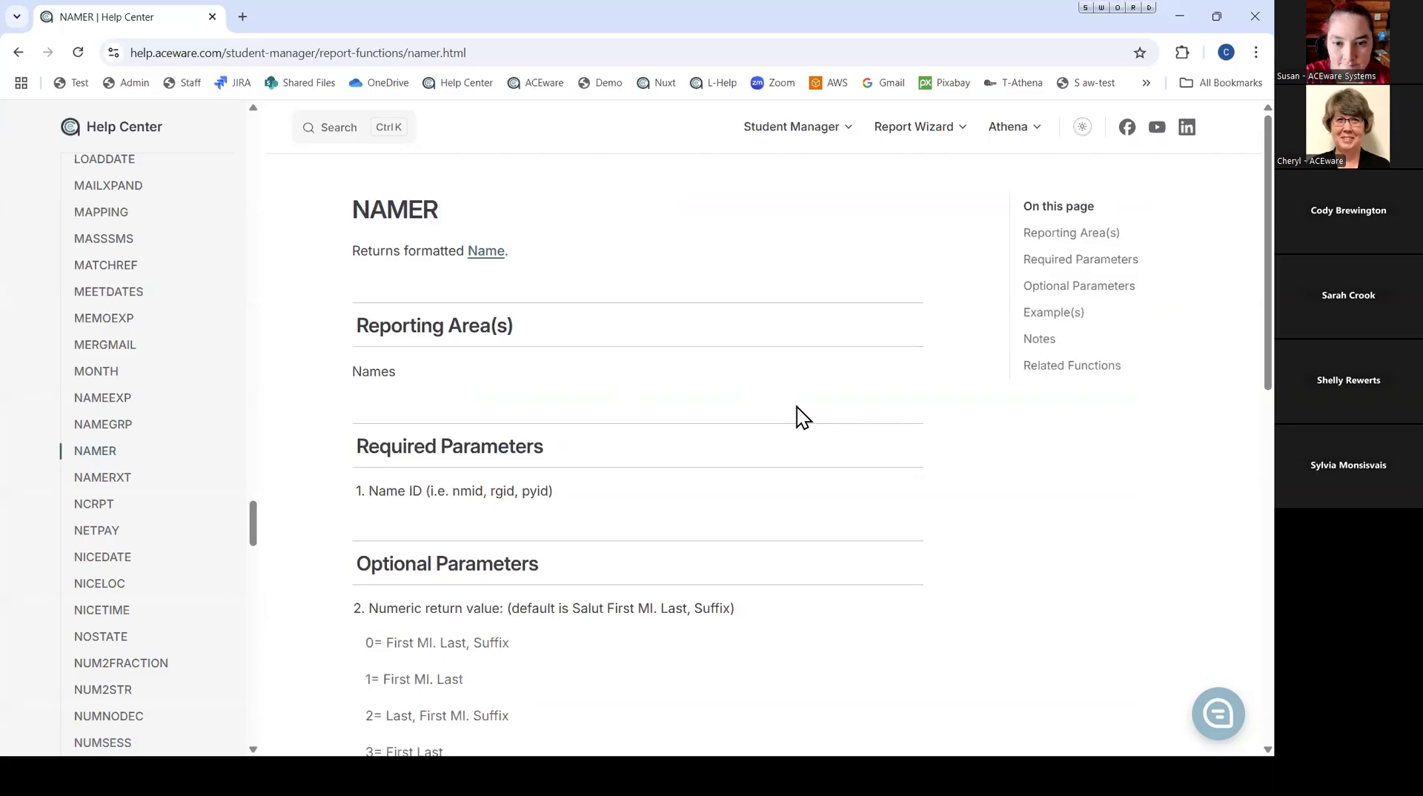
Check the name field's expression in Student Manager's Report Designer, then return to the NAMER help page in Chrome.
key(alt+Tab)
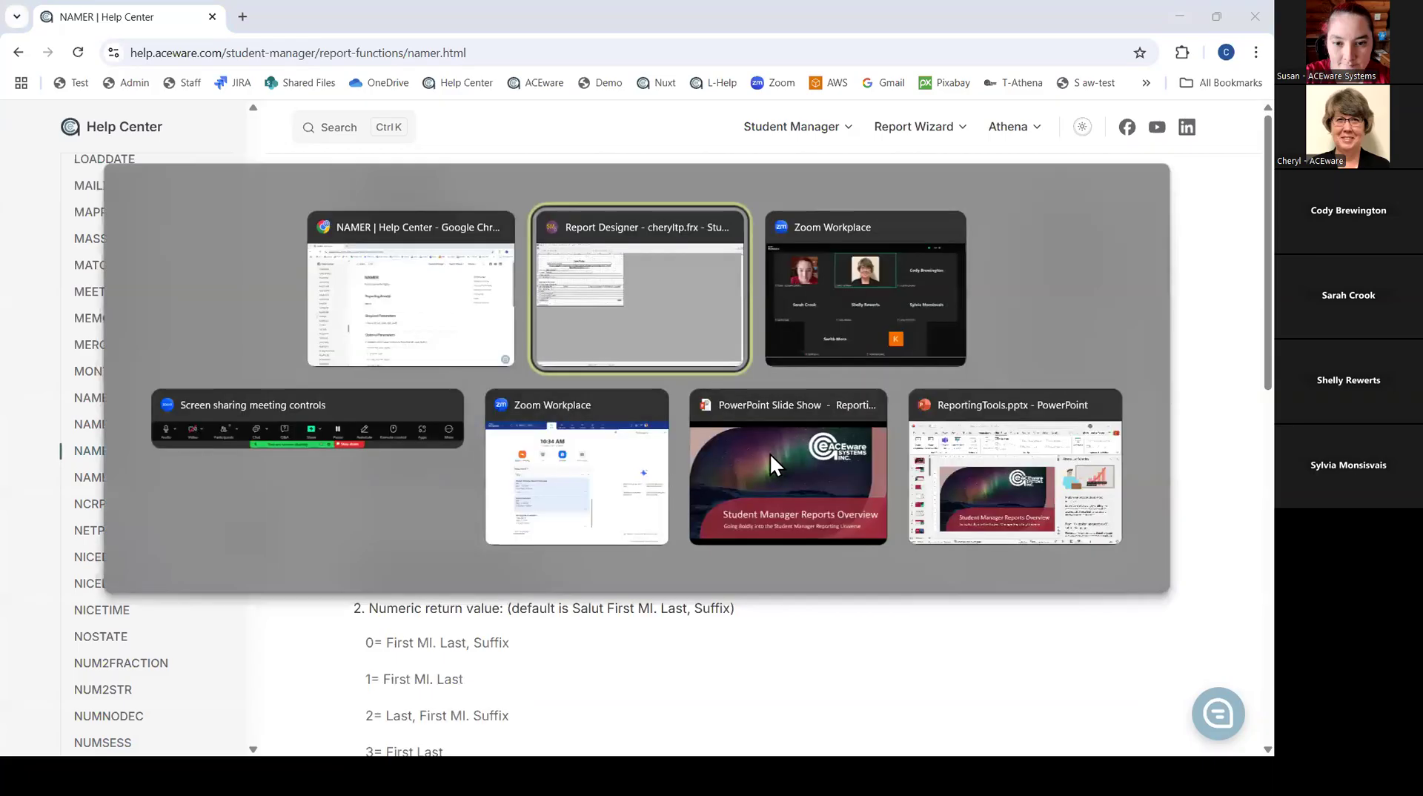
click(429, 285)
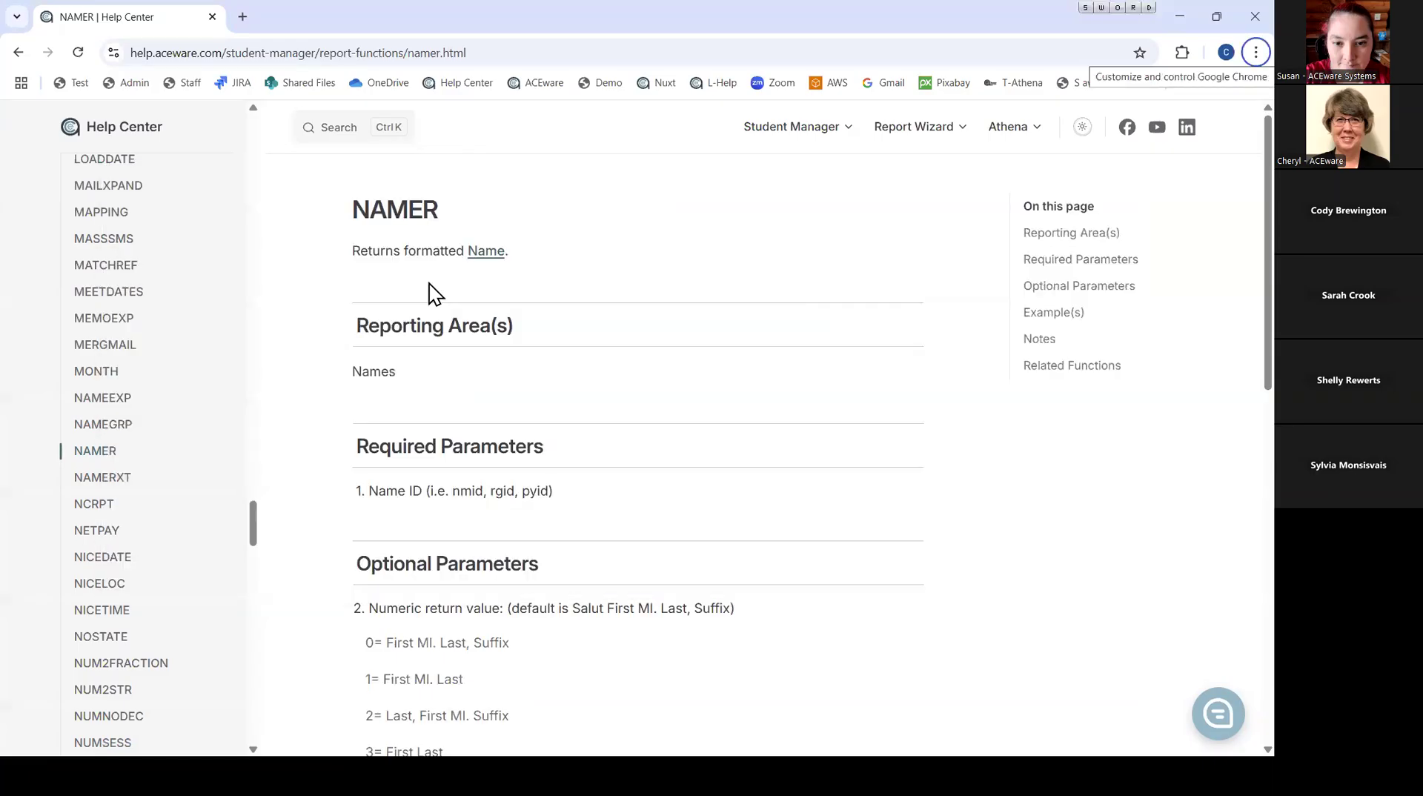
key(alt+Tab)
click(592, 298)
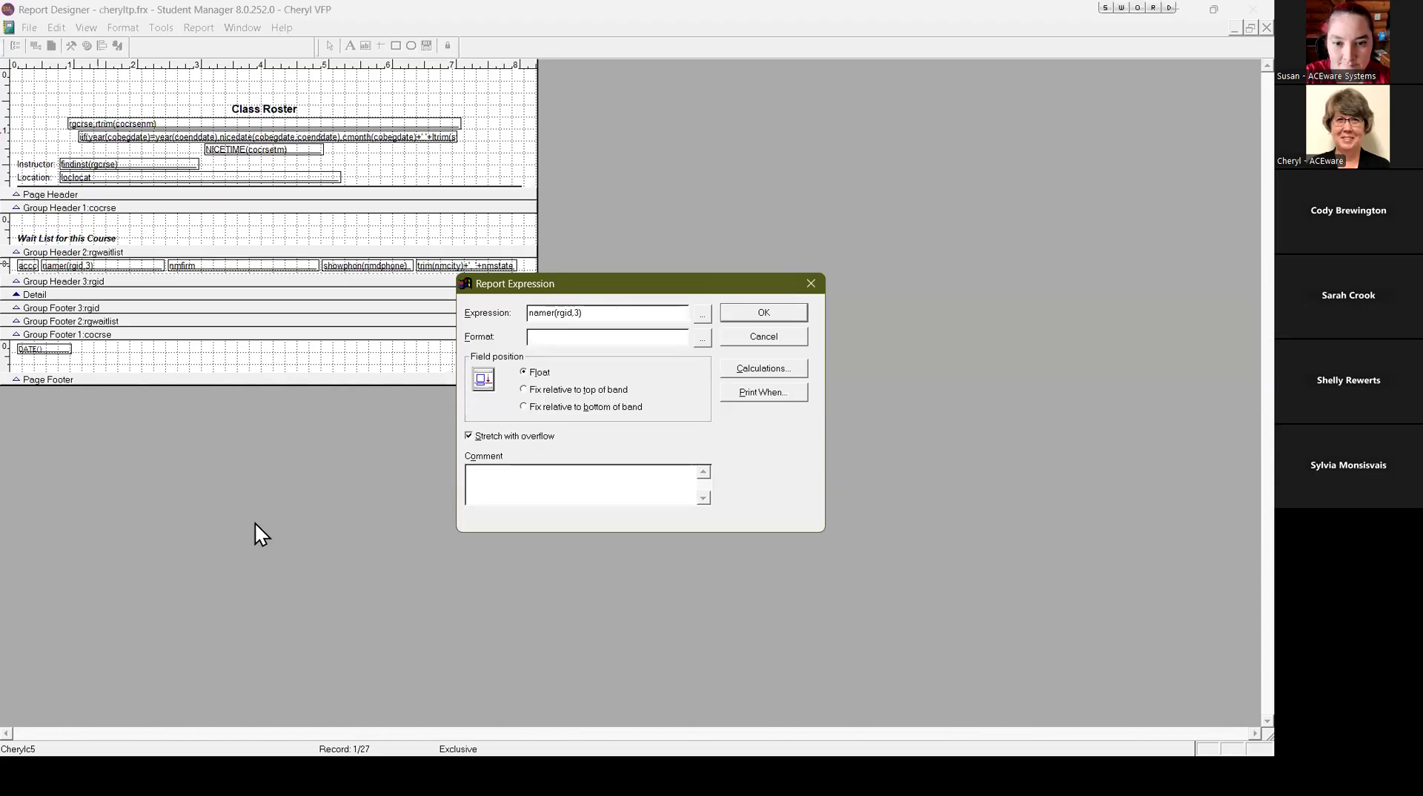
key(alt+Tab)
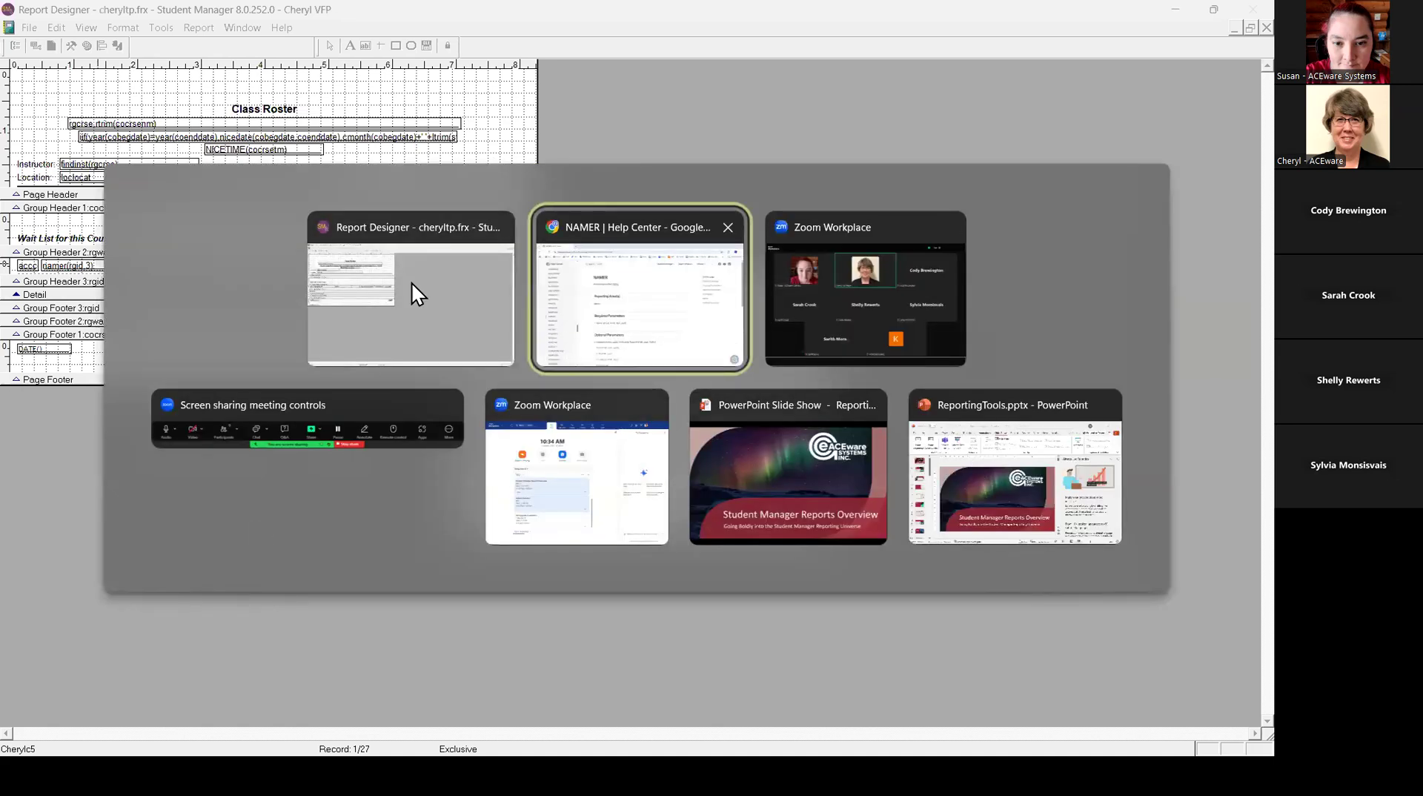
click(569, 328)
Examine NAMER's function name, its required name ID parameter and the First Last option among the numeric return values.
scroll(572, 404, down, 1)
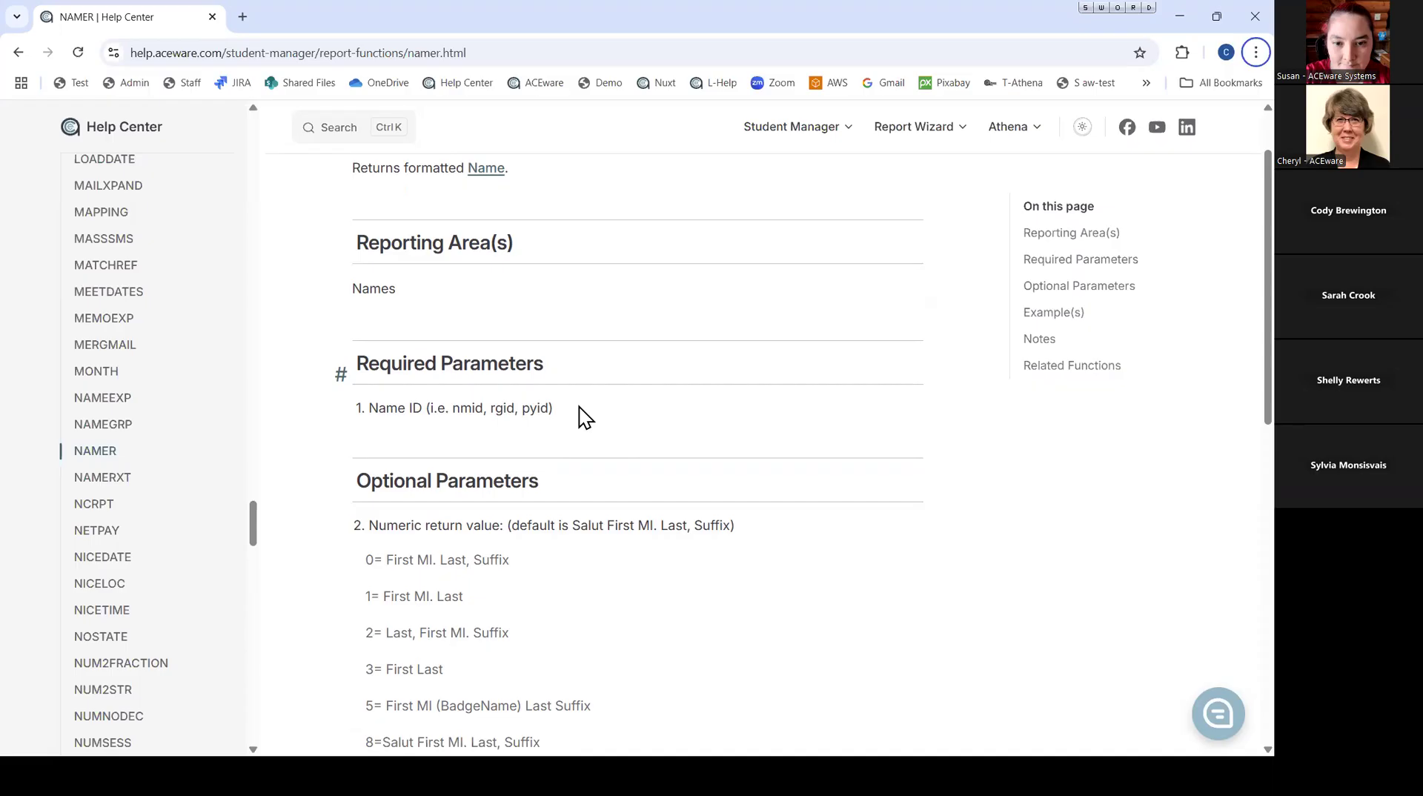
scroll(579, 407, up, 1)
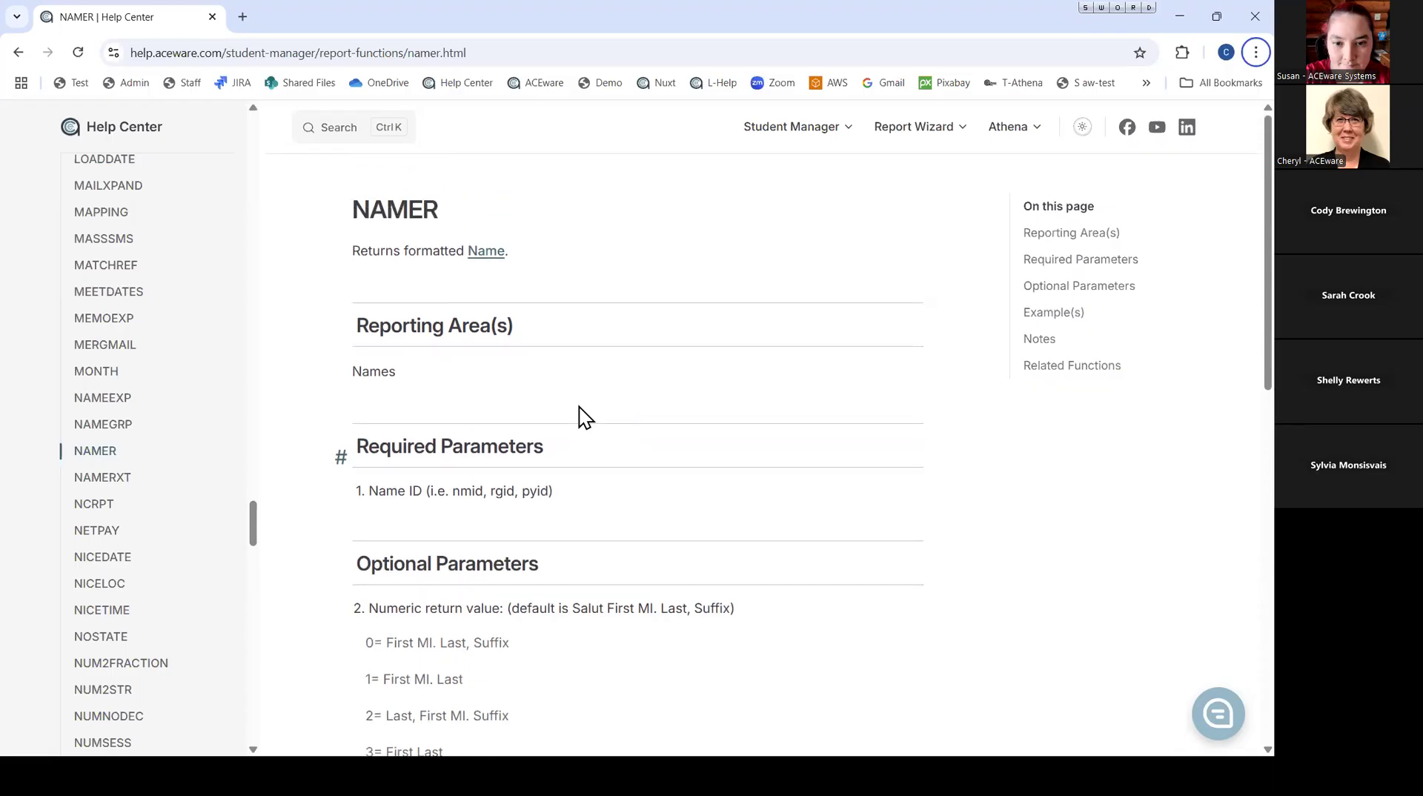
drag(354, 204, 442, 213)
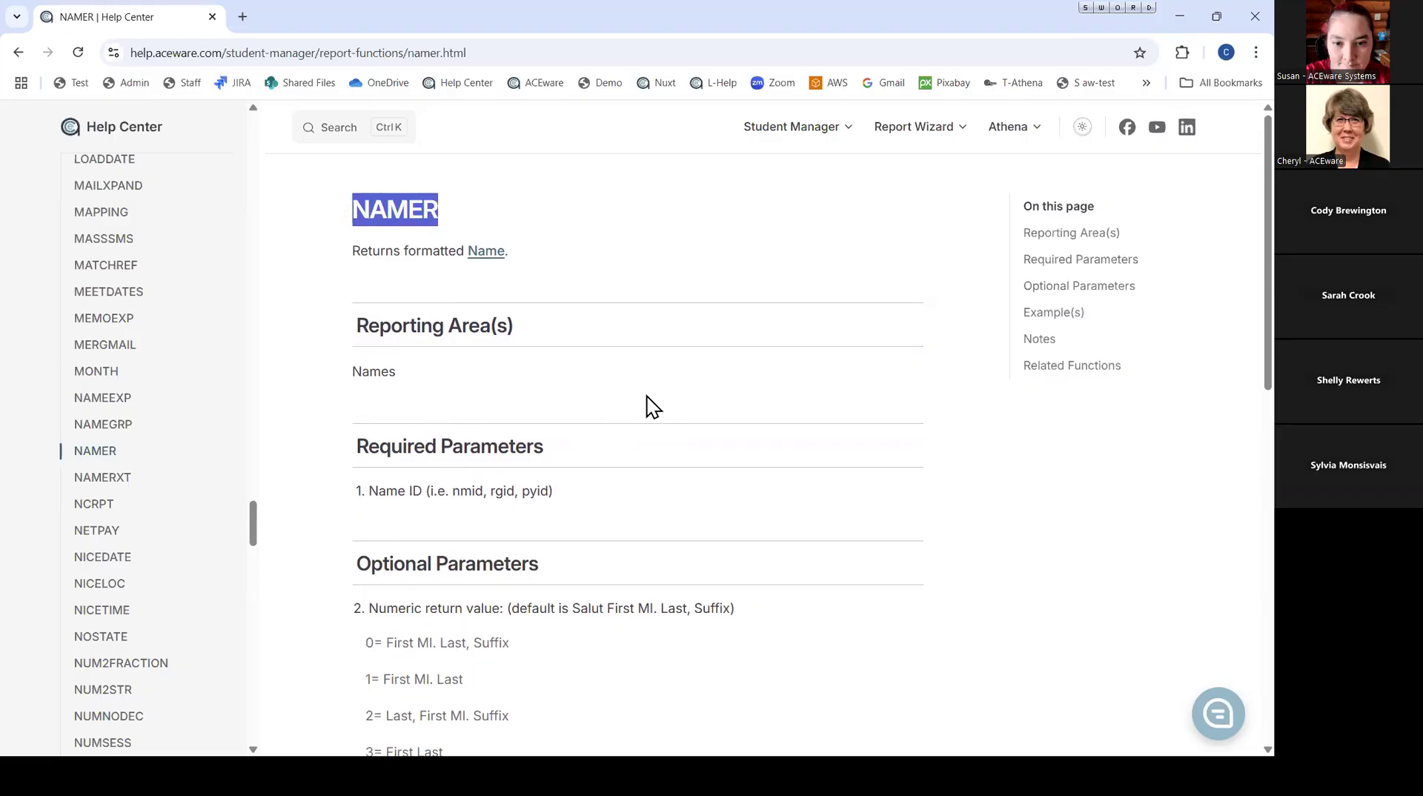
scroll(652, 407, down, 1)
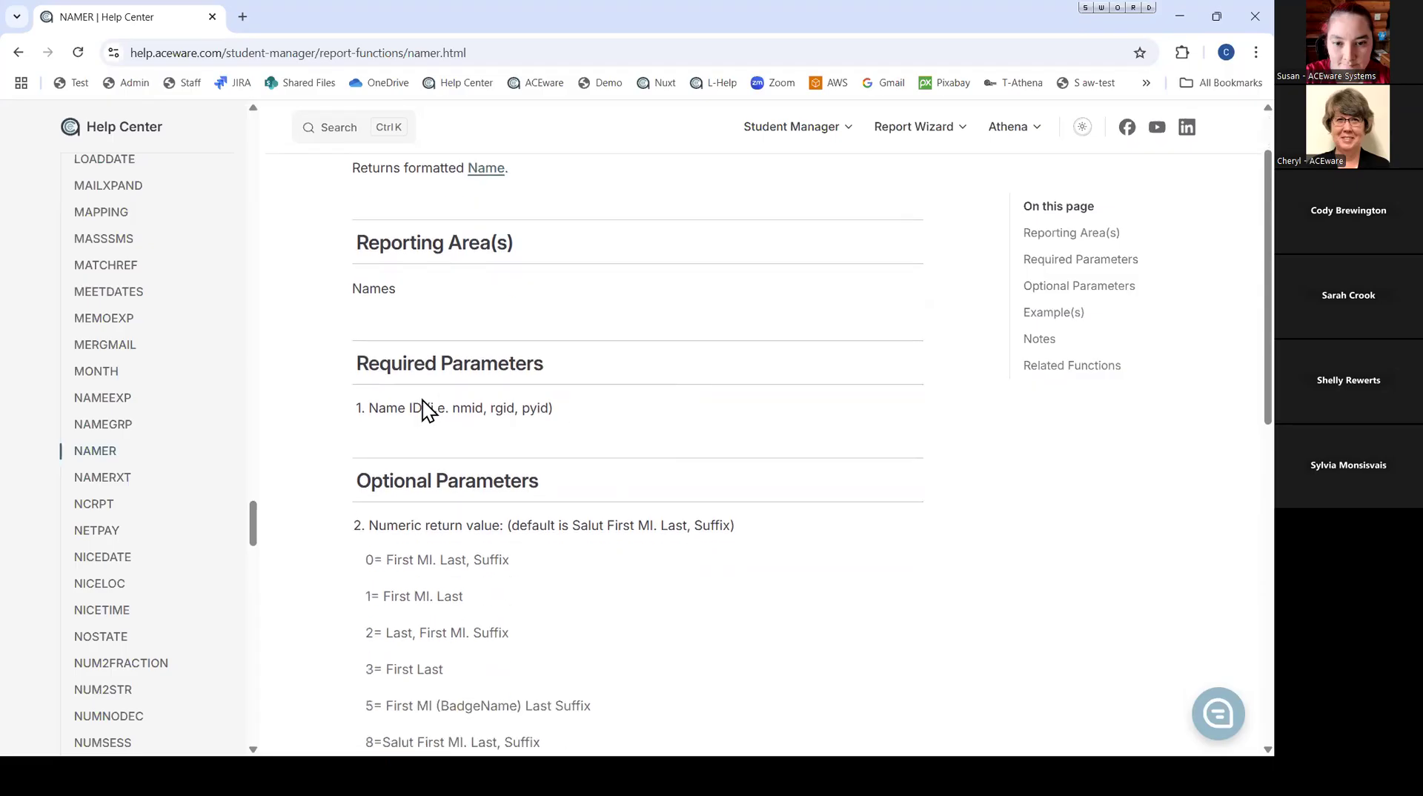
double_click(460, 410)
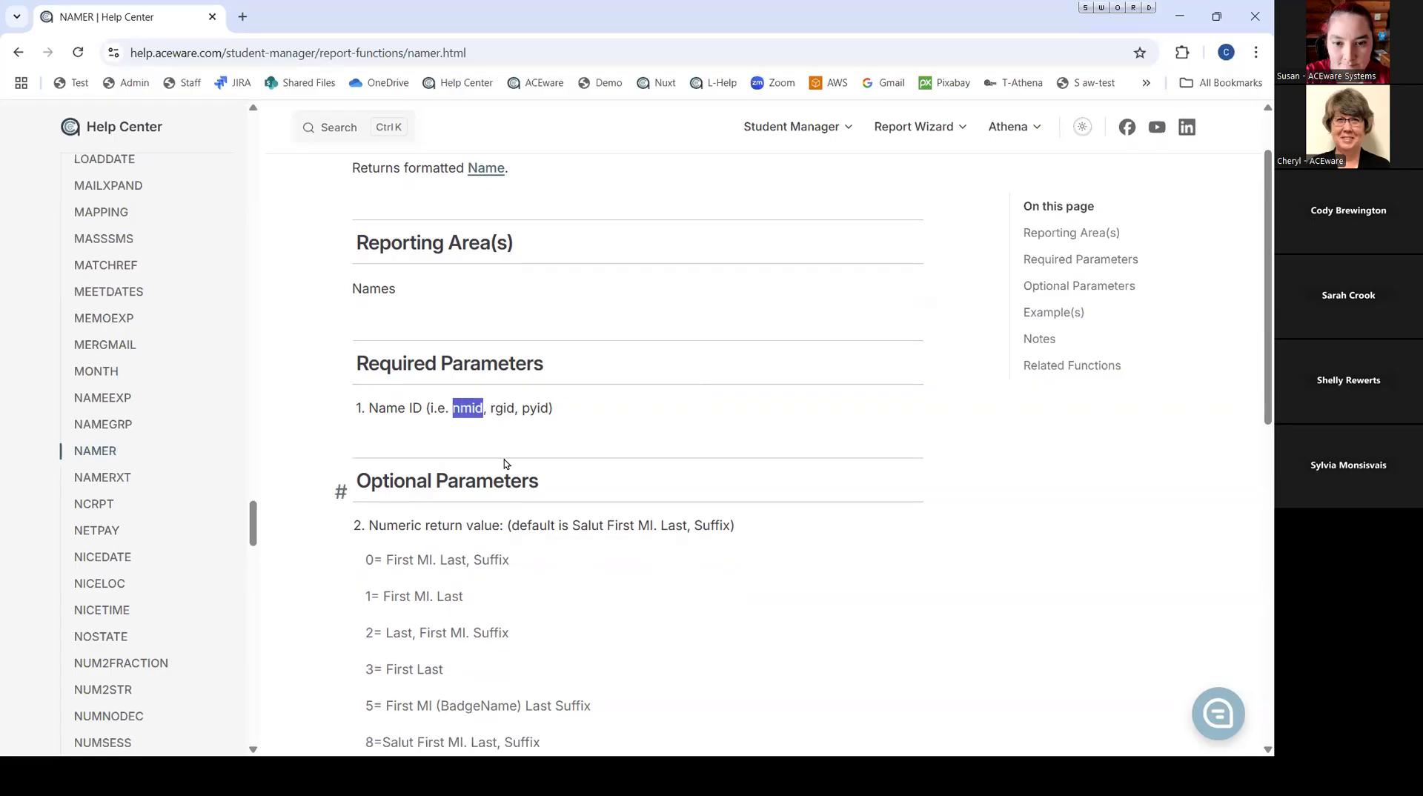
scroll(711, 454, down, 2)
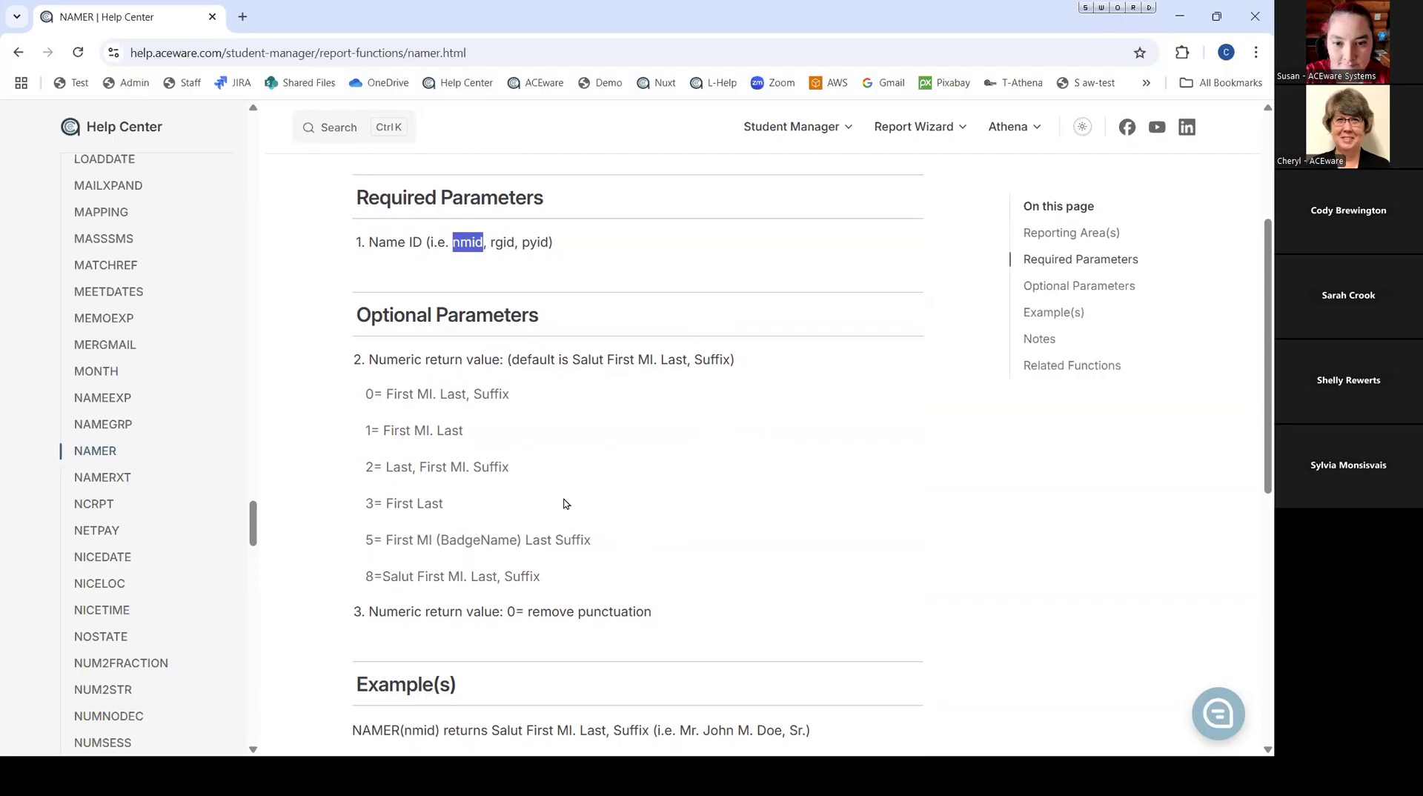
click(369, 502)
drag(386, 503, 460, 514)
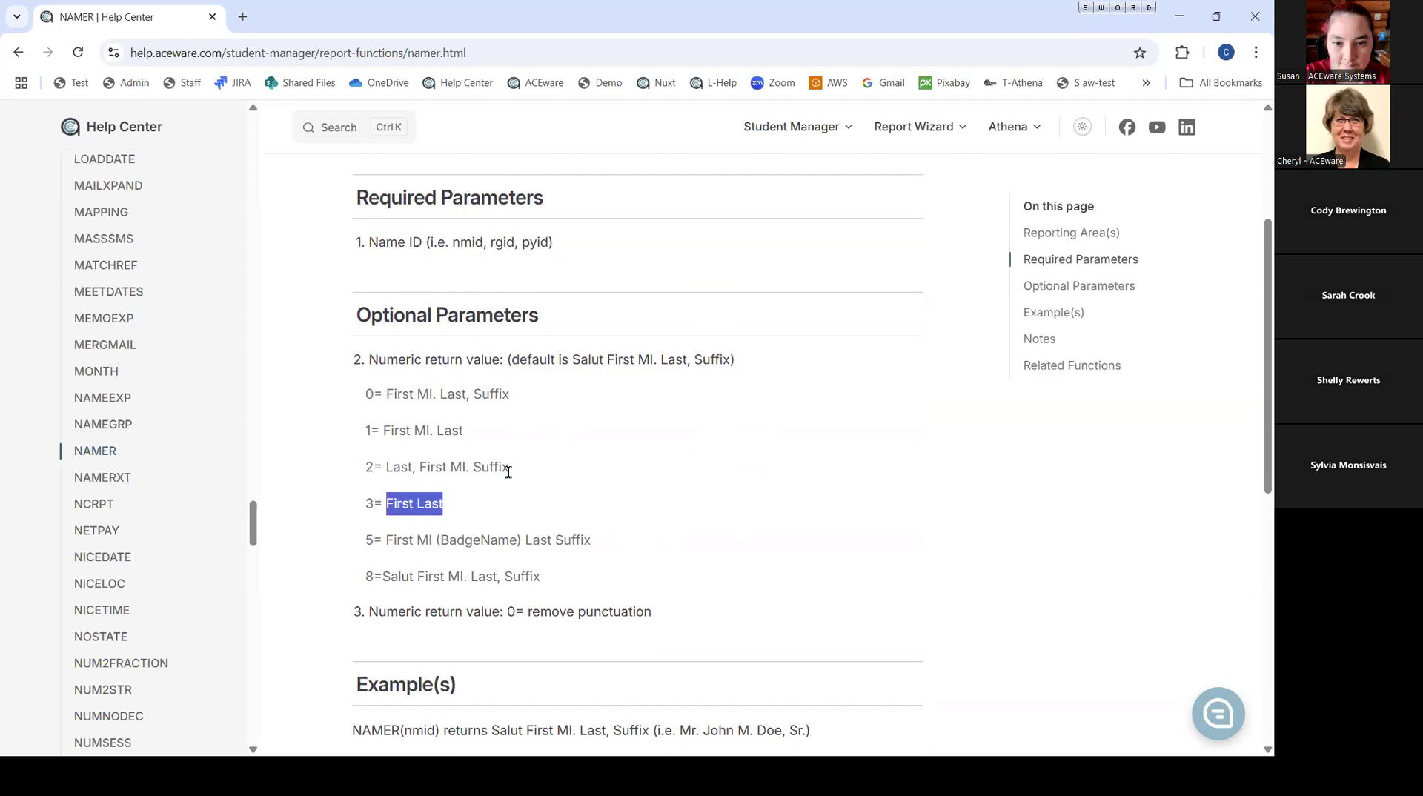
Examine the NAMER(nmid) and NAMER(nmid, 8,0) examples, the notes and the related functions on the NAMER page.
scroll(674, 518, down, 1)
scroll(677, 504, up, 1)
scroll(741, 489, down, 2)
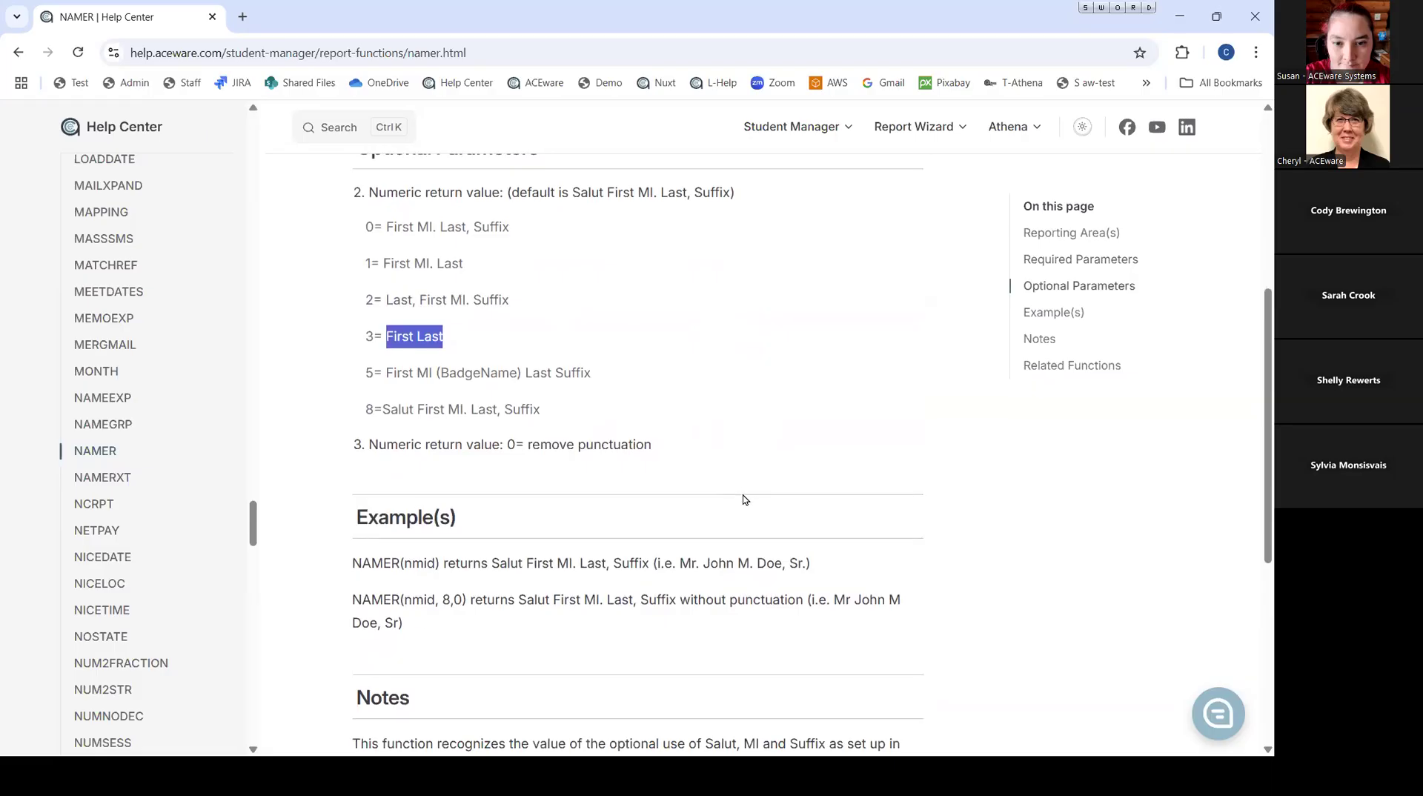
scroll(623, 533, down, 1)
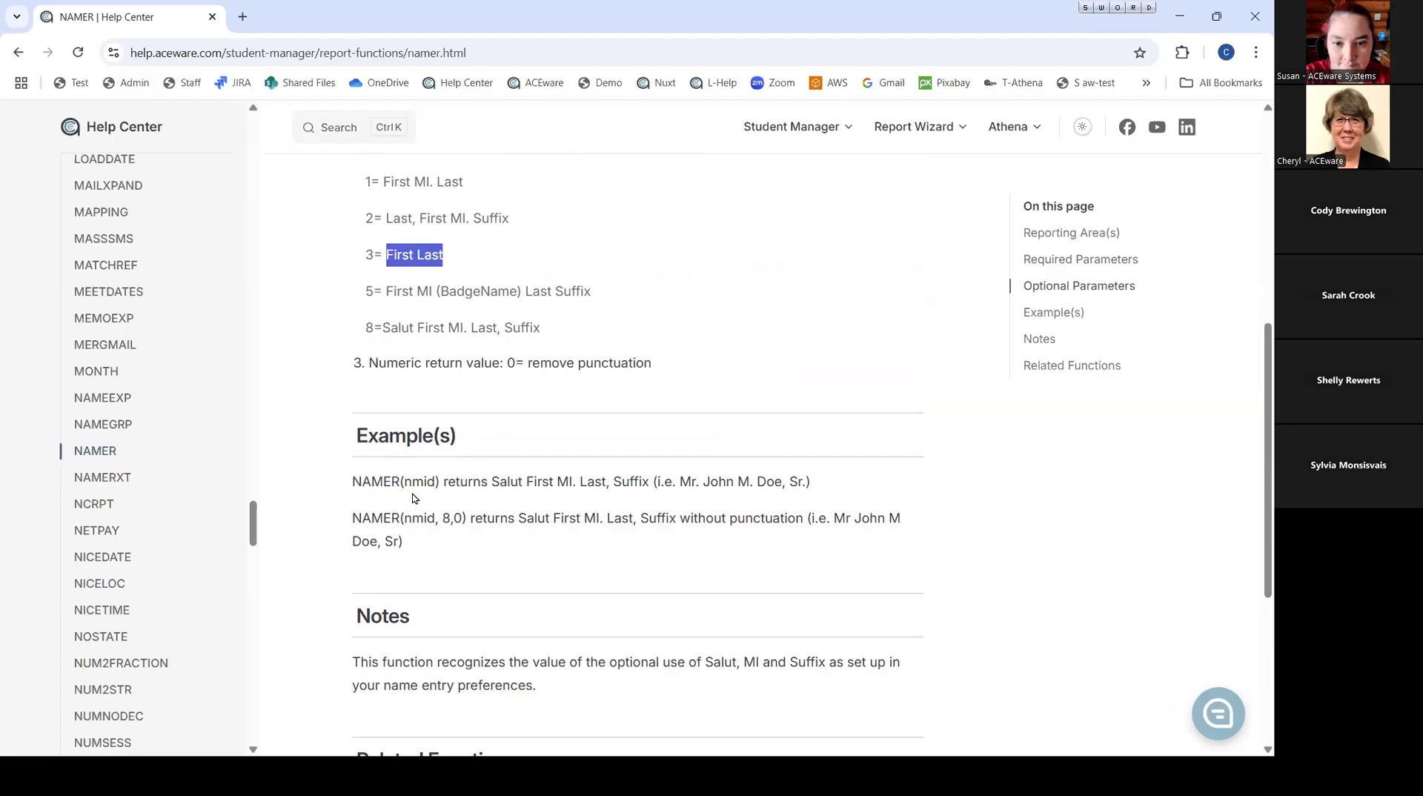
drag(352, 481, 440, 481)
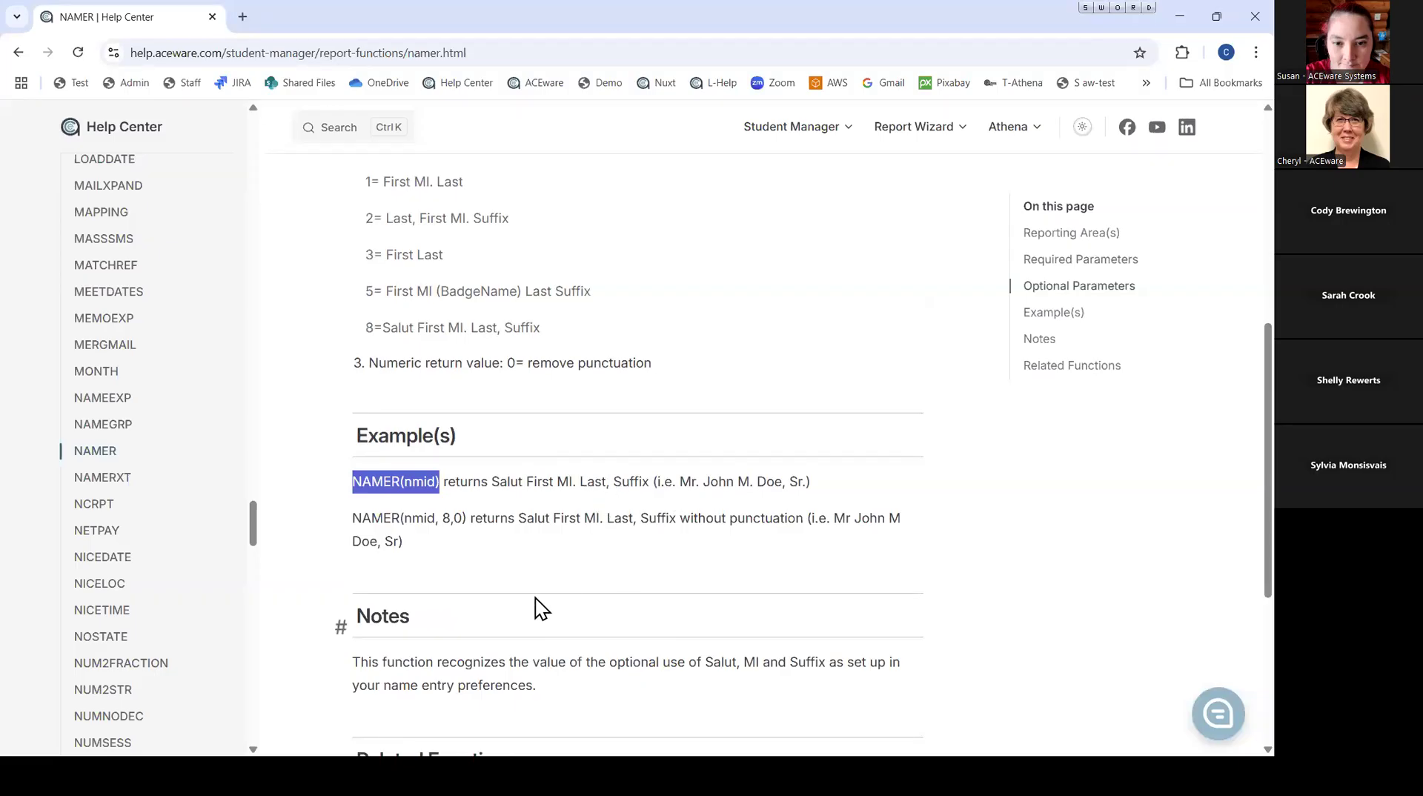
click(449, 513)
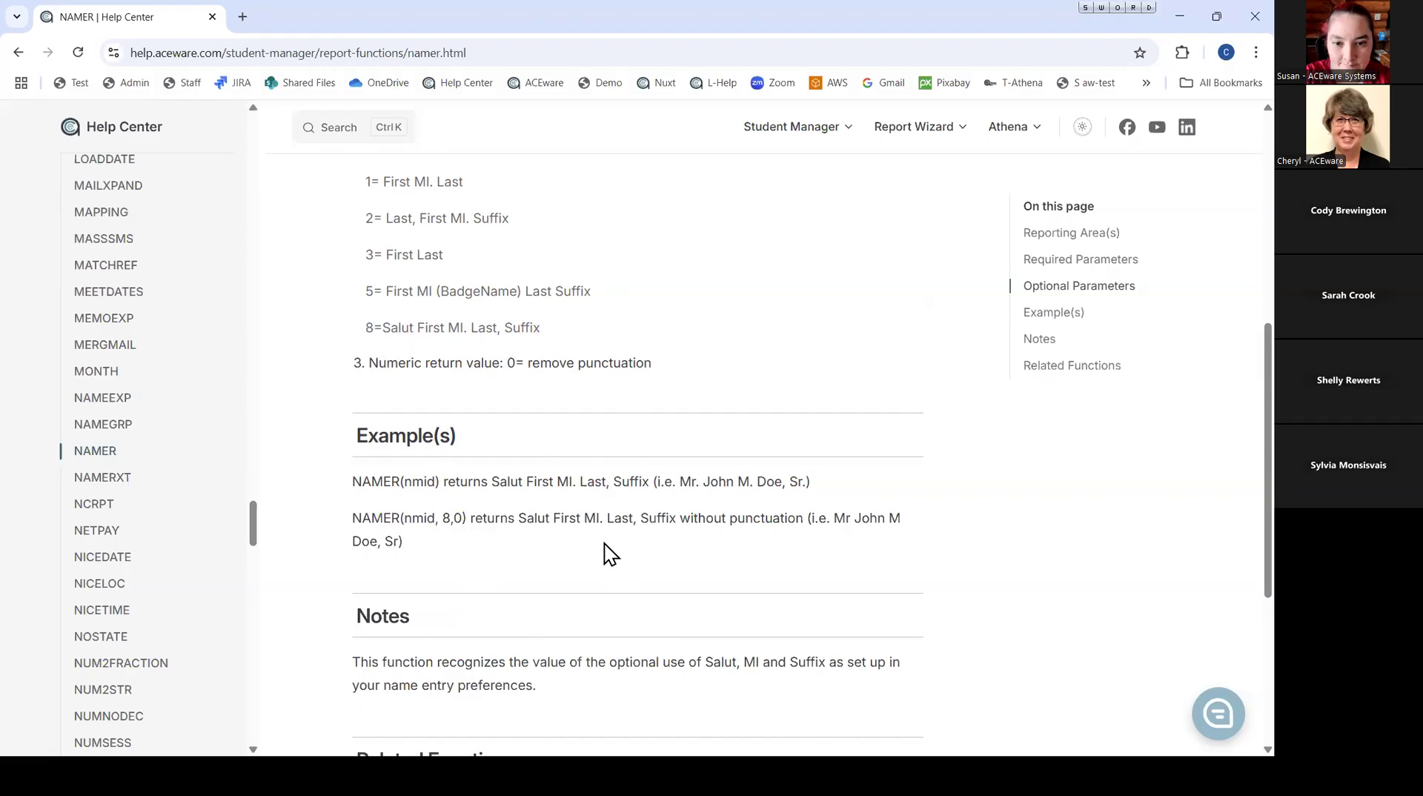
drag(597, 518, 632, 518)
click(604, 516)
scroll(821, 593, down, 3)
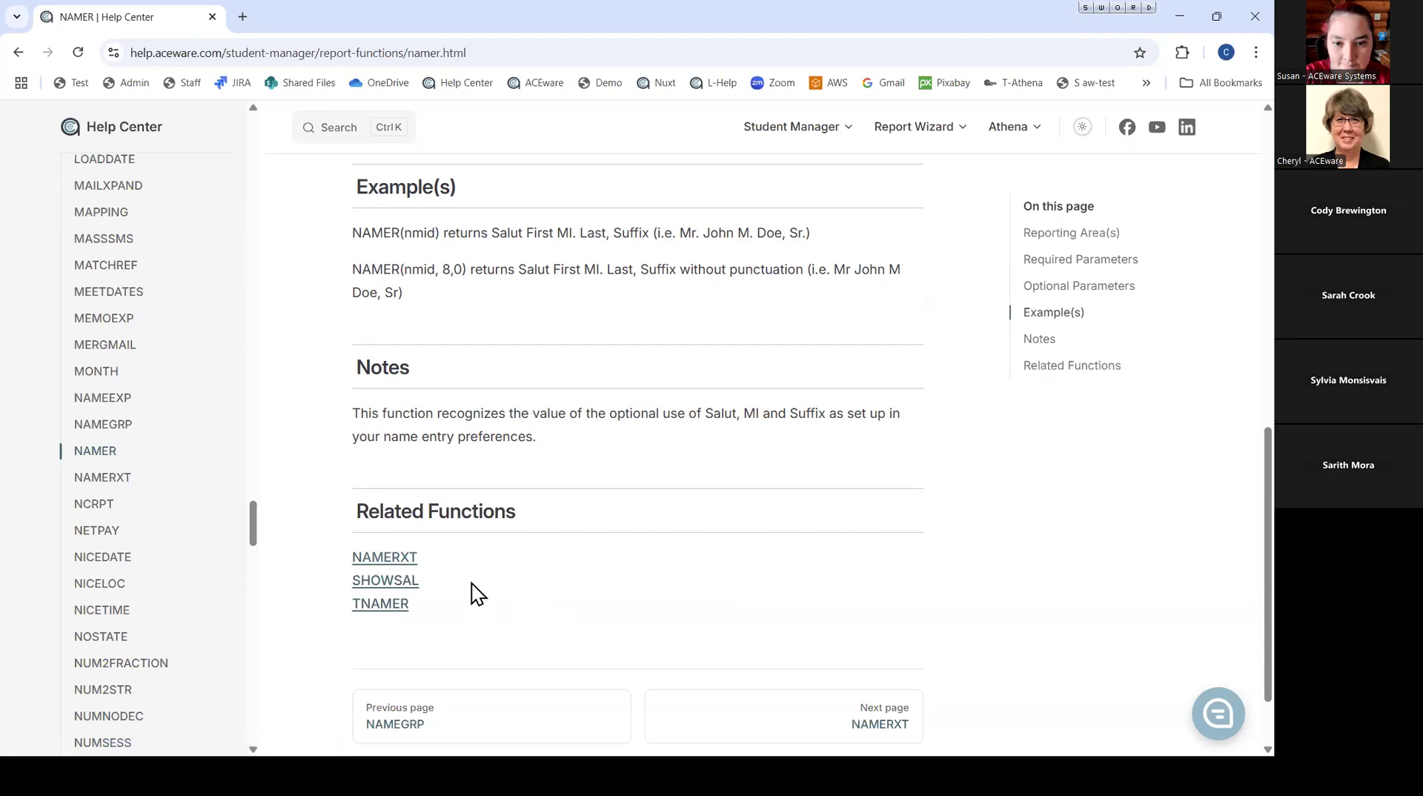
Open the related TNAMER function's page, read its description and go back to the NAMER page.
click(382, 605)
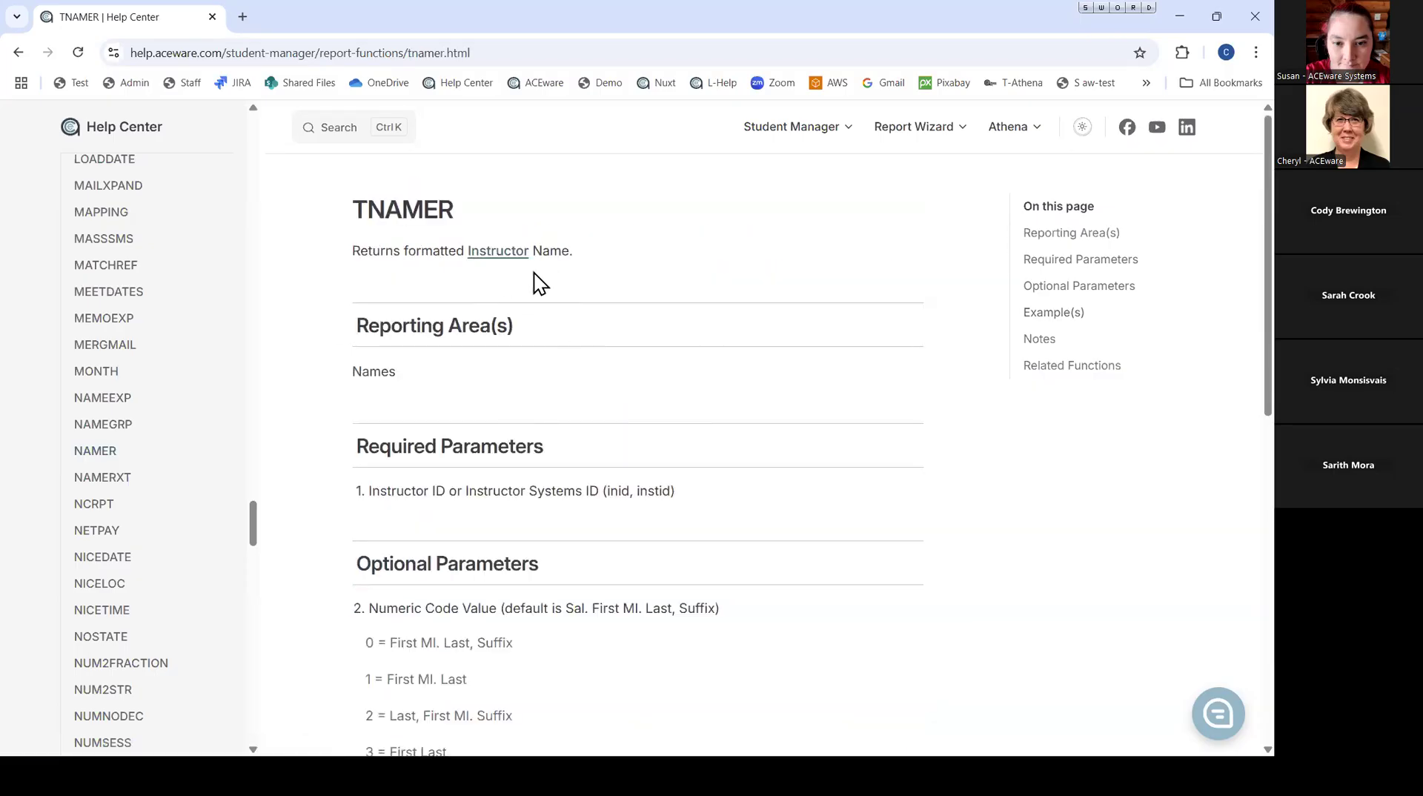
drag(352, 251, 575, 254)
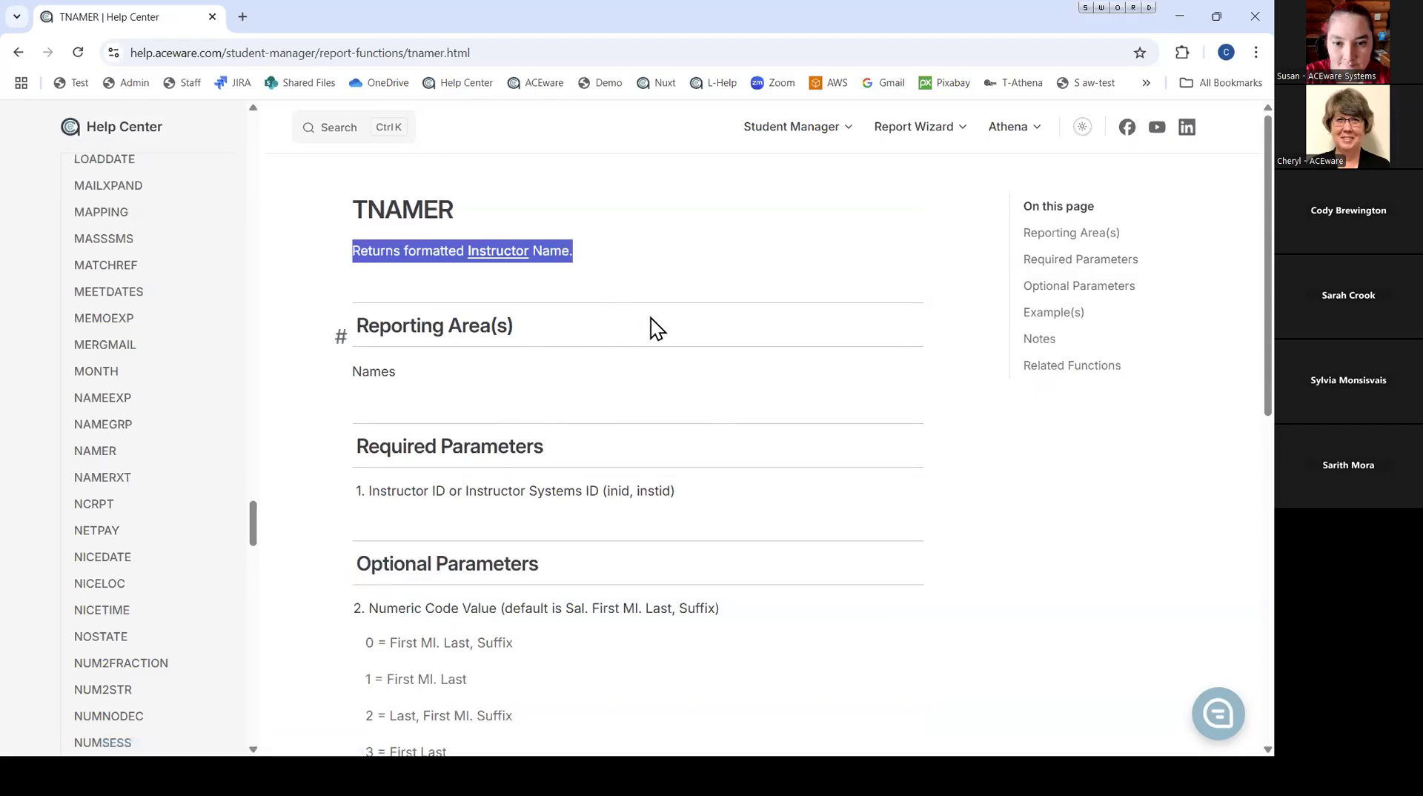
click(16, 52)
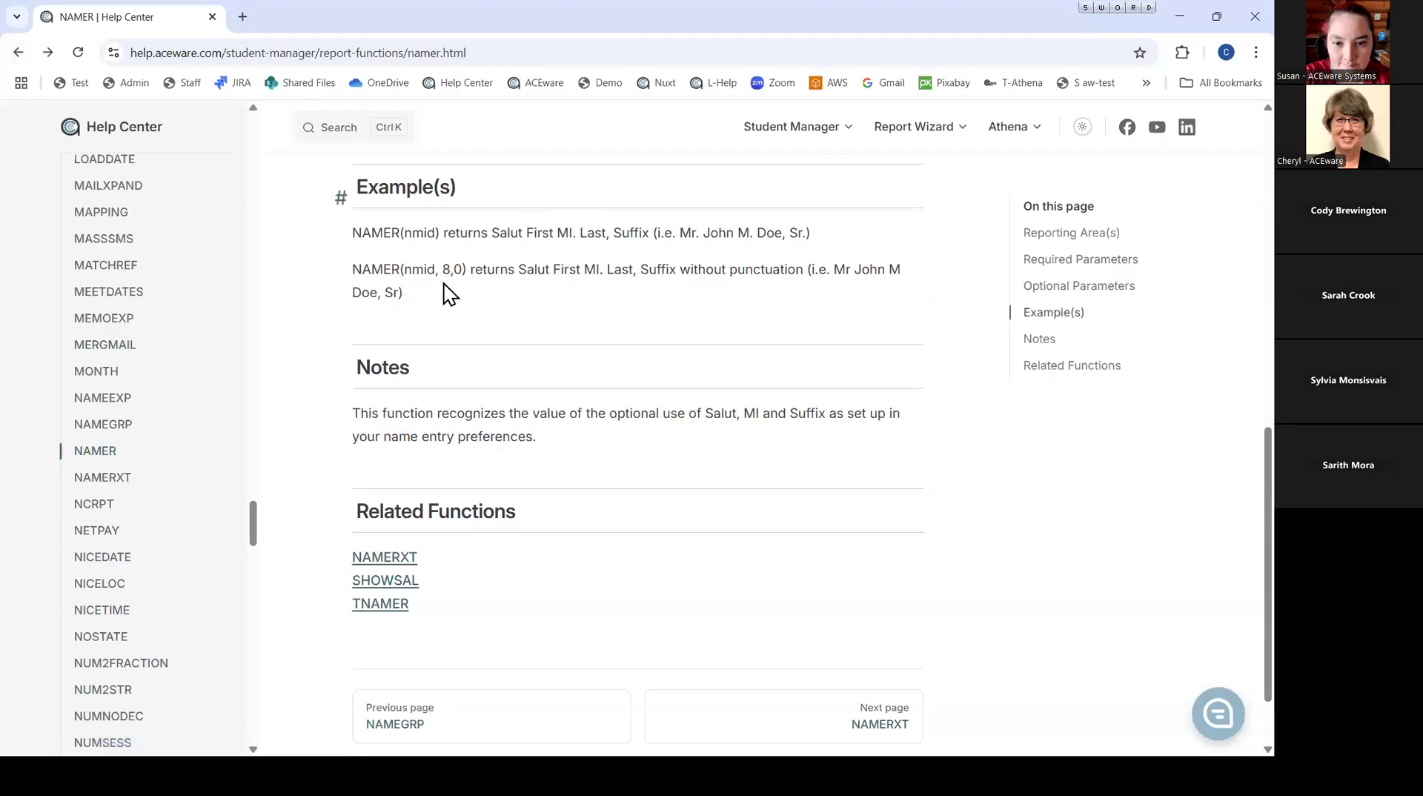
Switch back to Student Manager, accept the name field's expression, preview the Class Roster and close the preview.
key(alt+Tab)
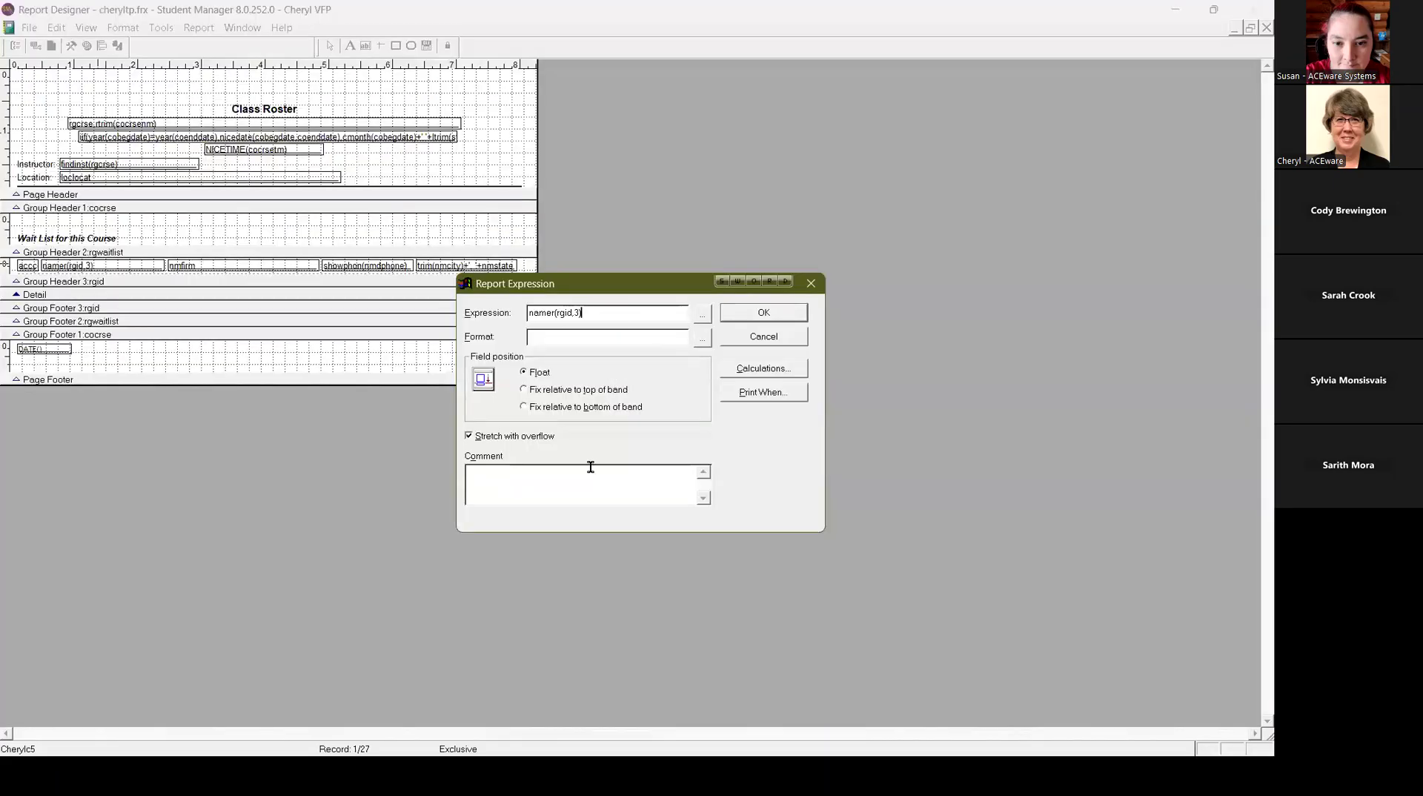
click(775, 314)
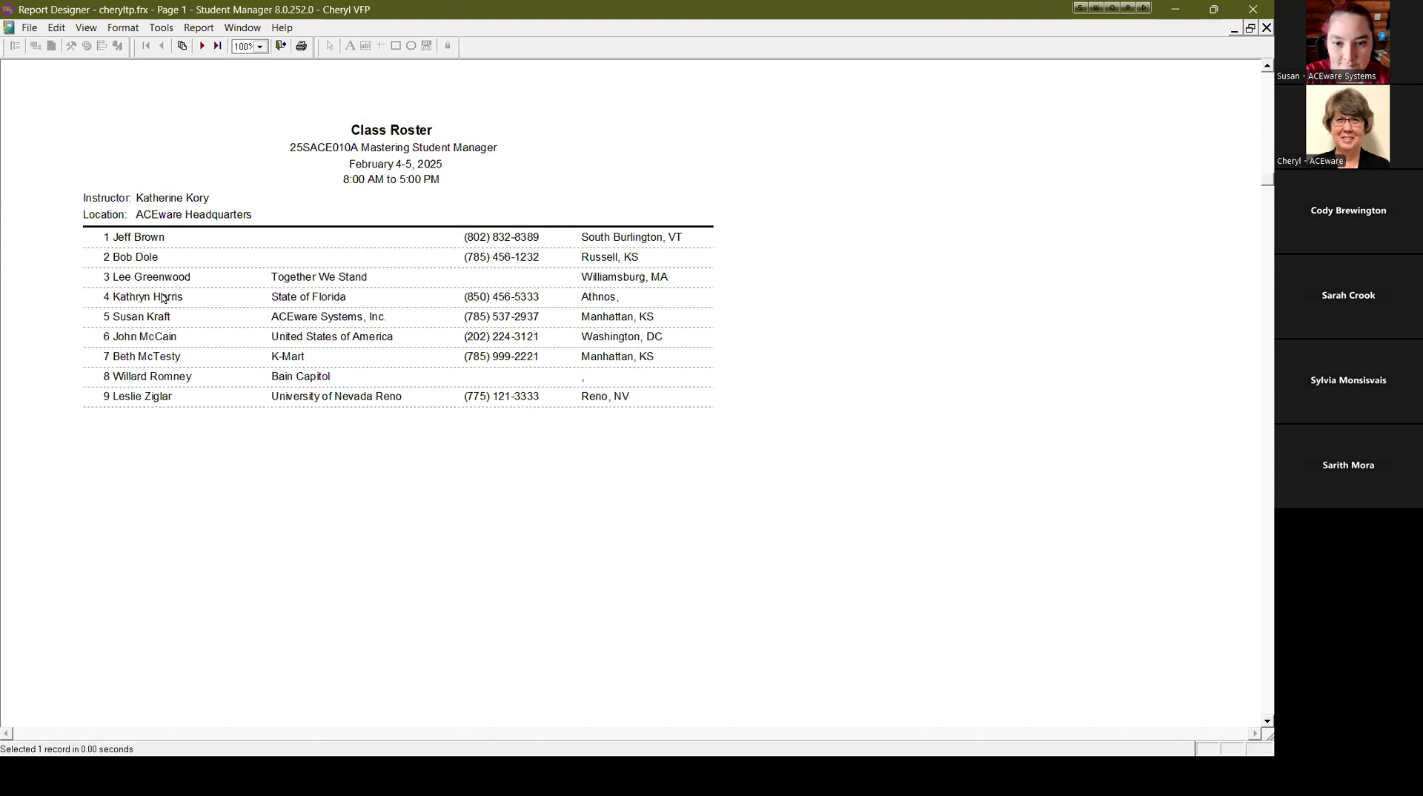
click(283, 47)
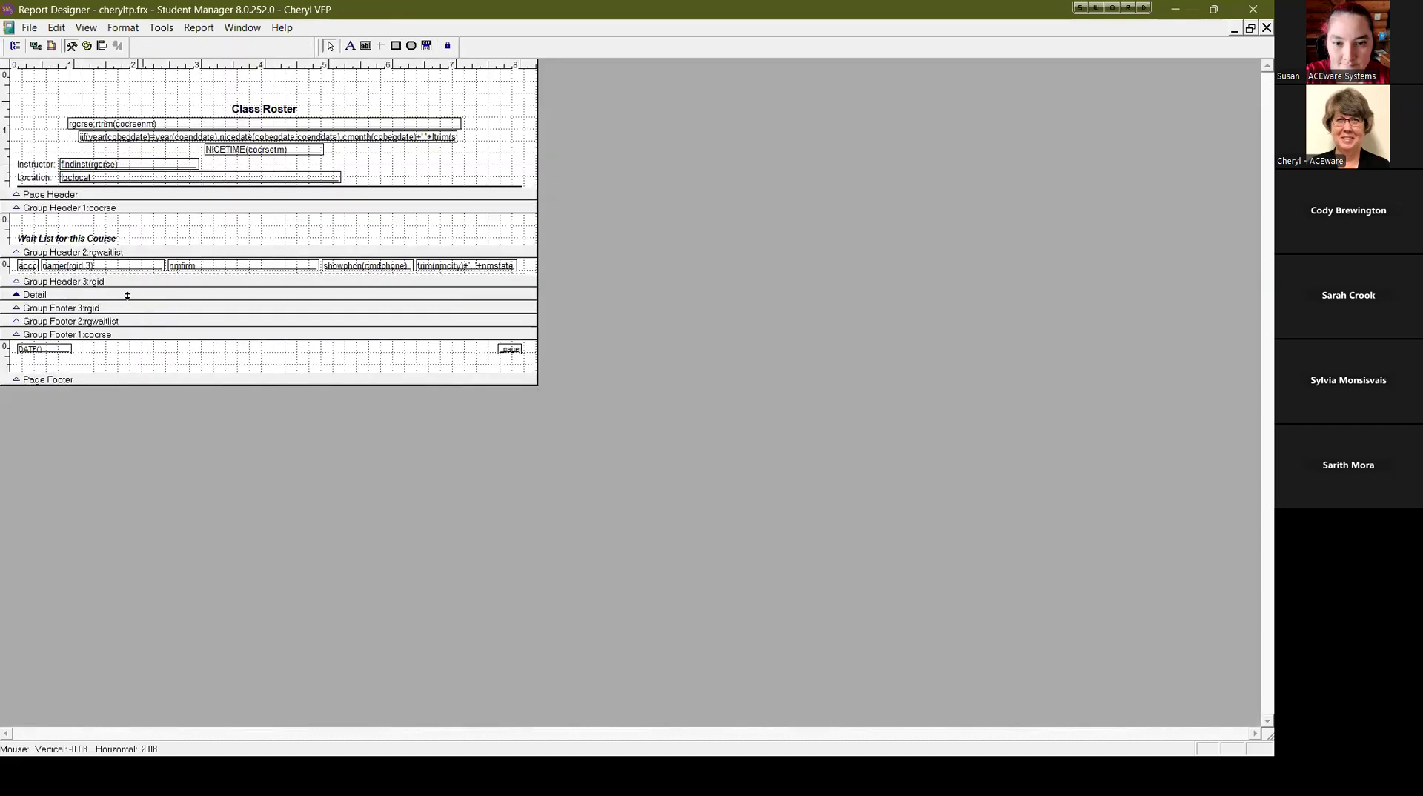
Change the Class Roster name field's expression to namer(rgid,0) and preview the report.
double_click(87, 265)
click(579, 313)
key(BackSpace)
text(0)
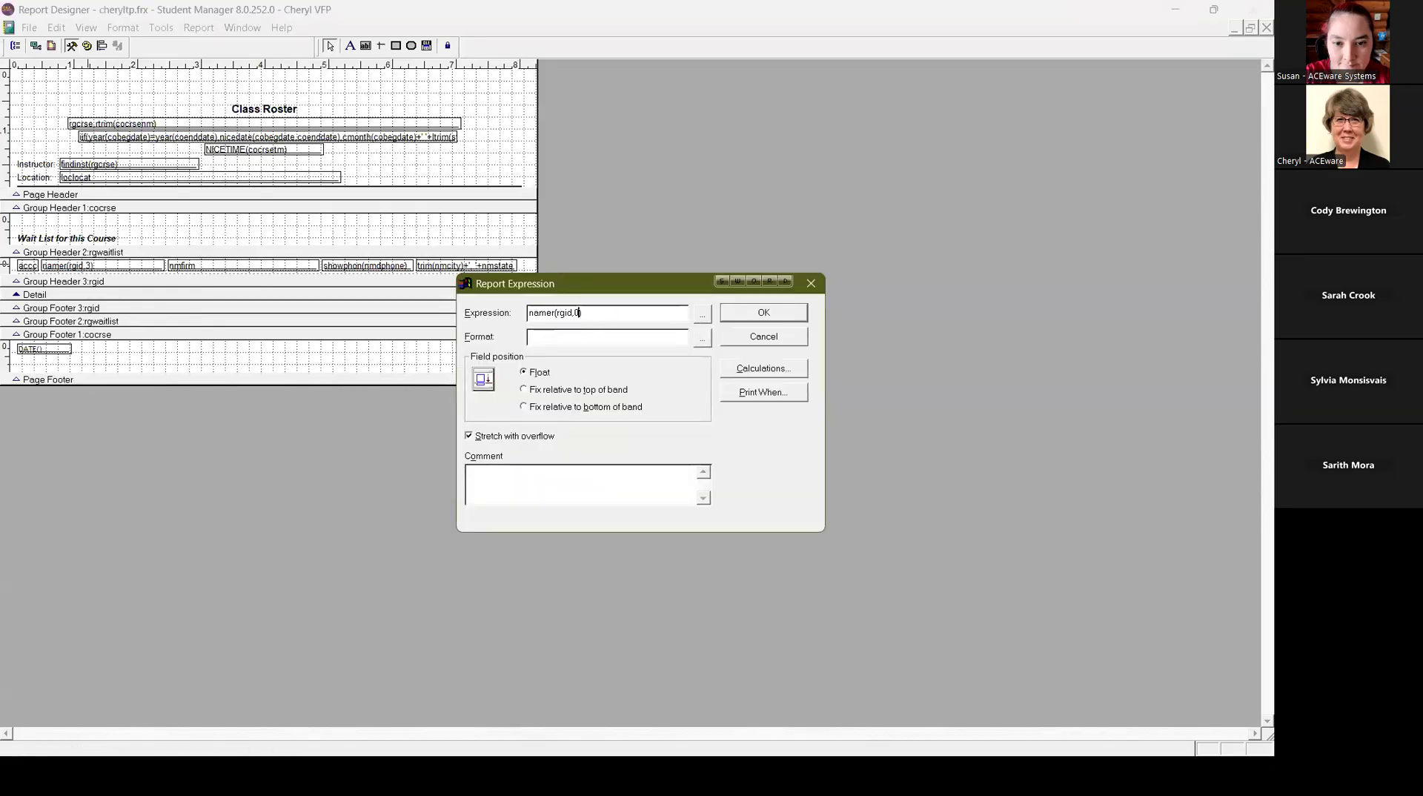
click(750, 320)
key(ctrl+i)
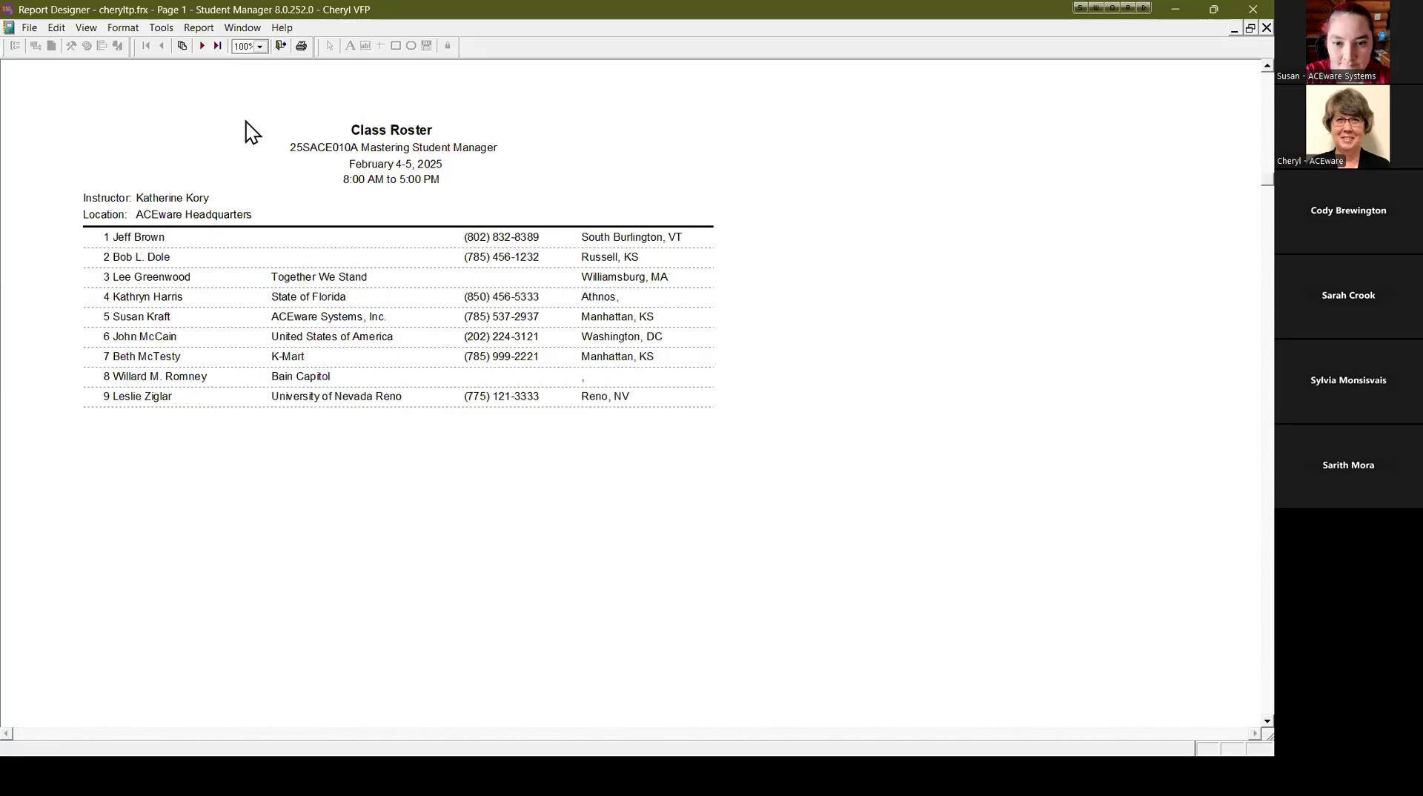
Change the Class Roster name field's expression to namer(rgid,2), preview the report and close the preview.
click(283, 46)
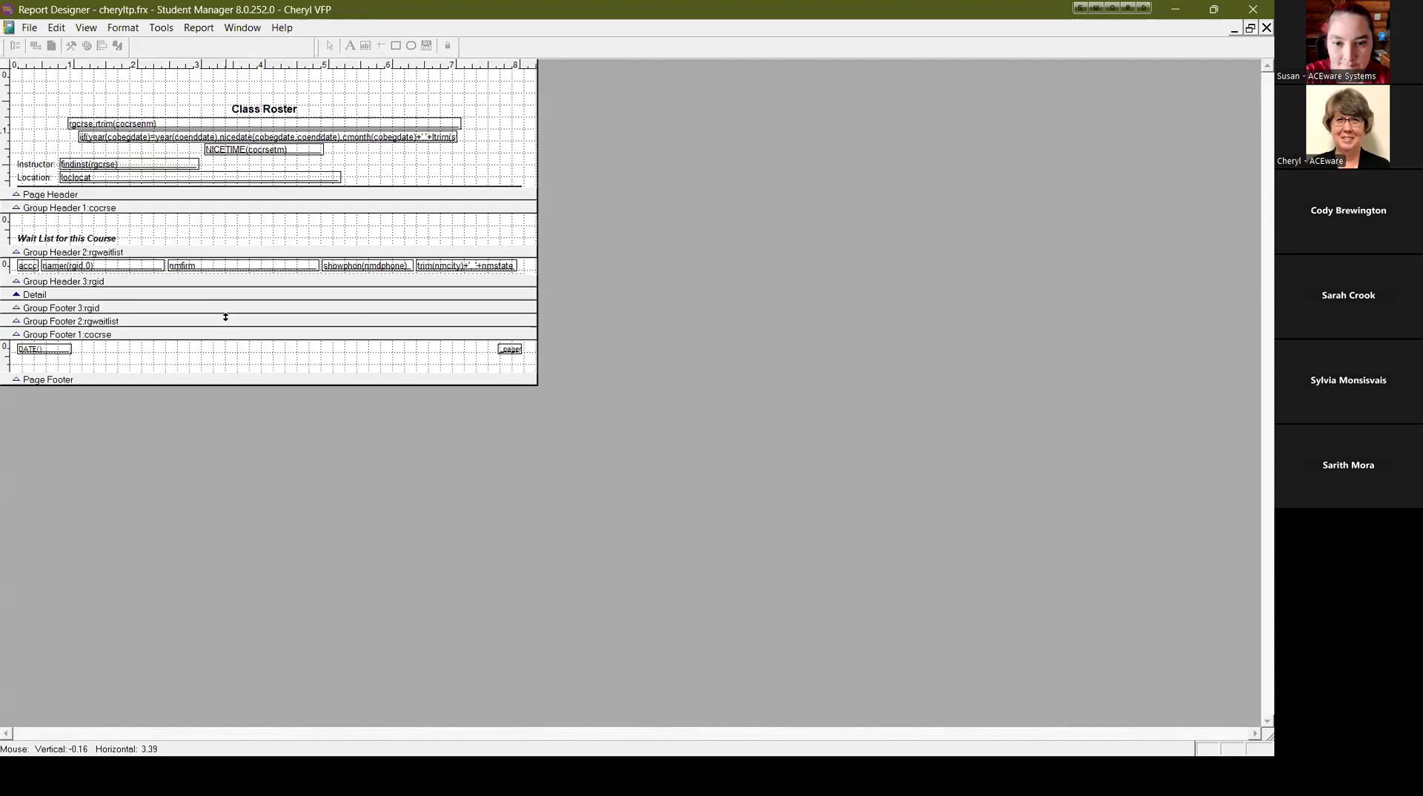
double_click(121, 266)
click(579, 312)
key(BackSpace)
text(2)
click(752, 313)
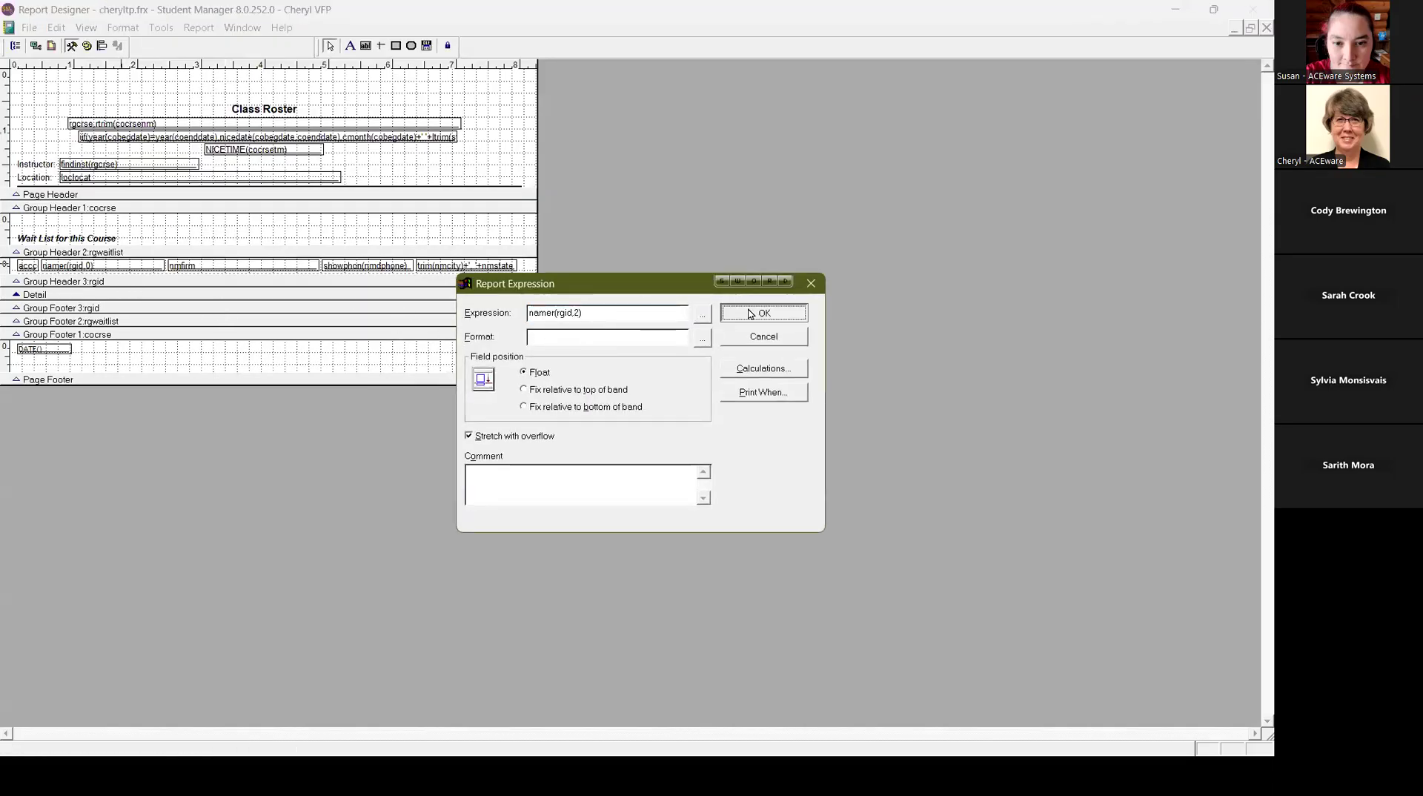
key(ctrl+i)
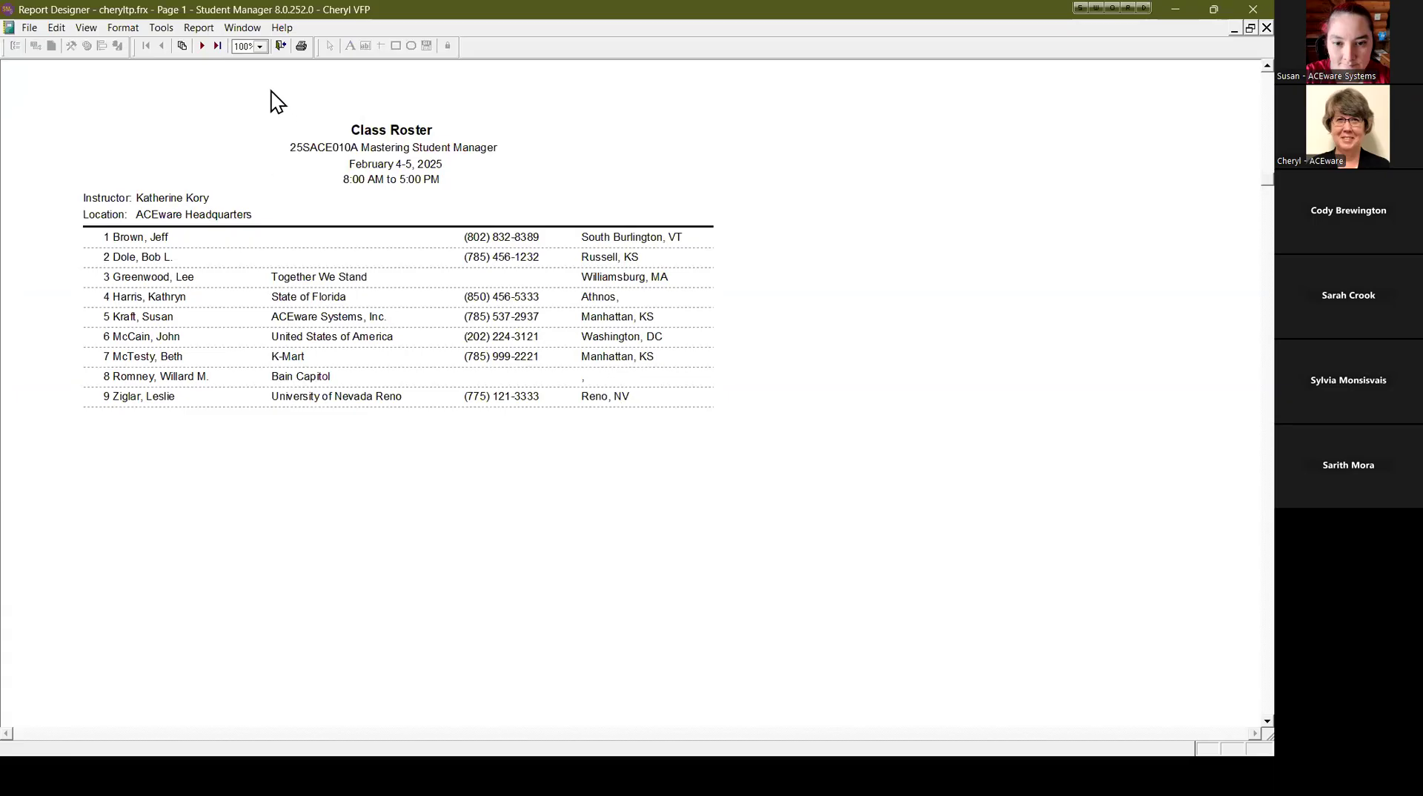
click(281, 46)
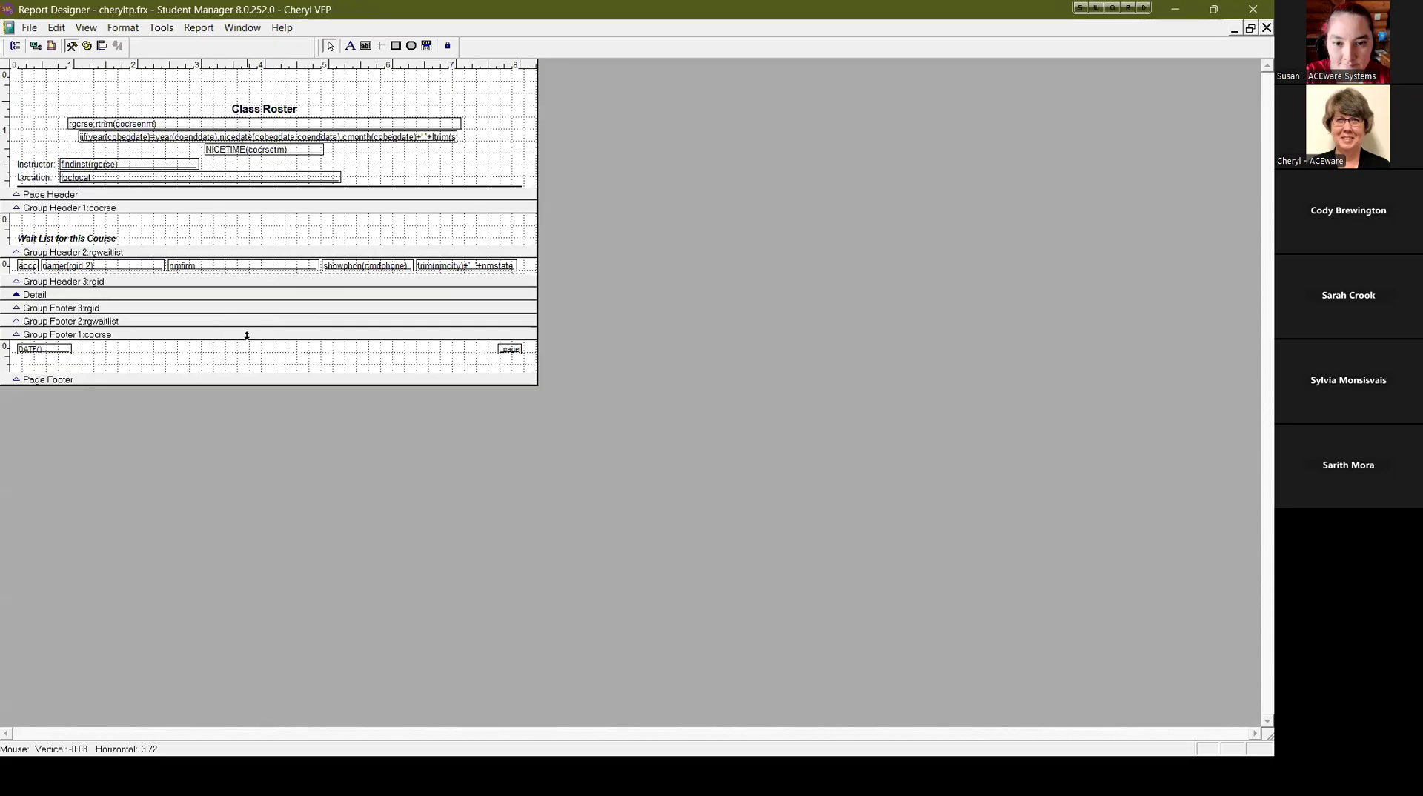
View the day phone field's expression, switch to the browser's Help Center and open the SHOWPHON function page.
double_click(352, 265)
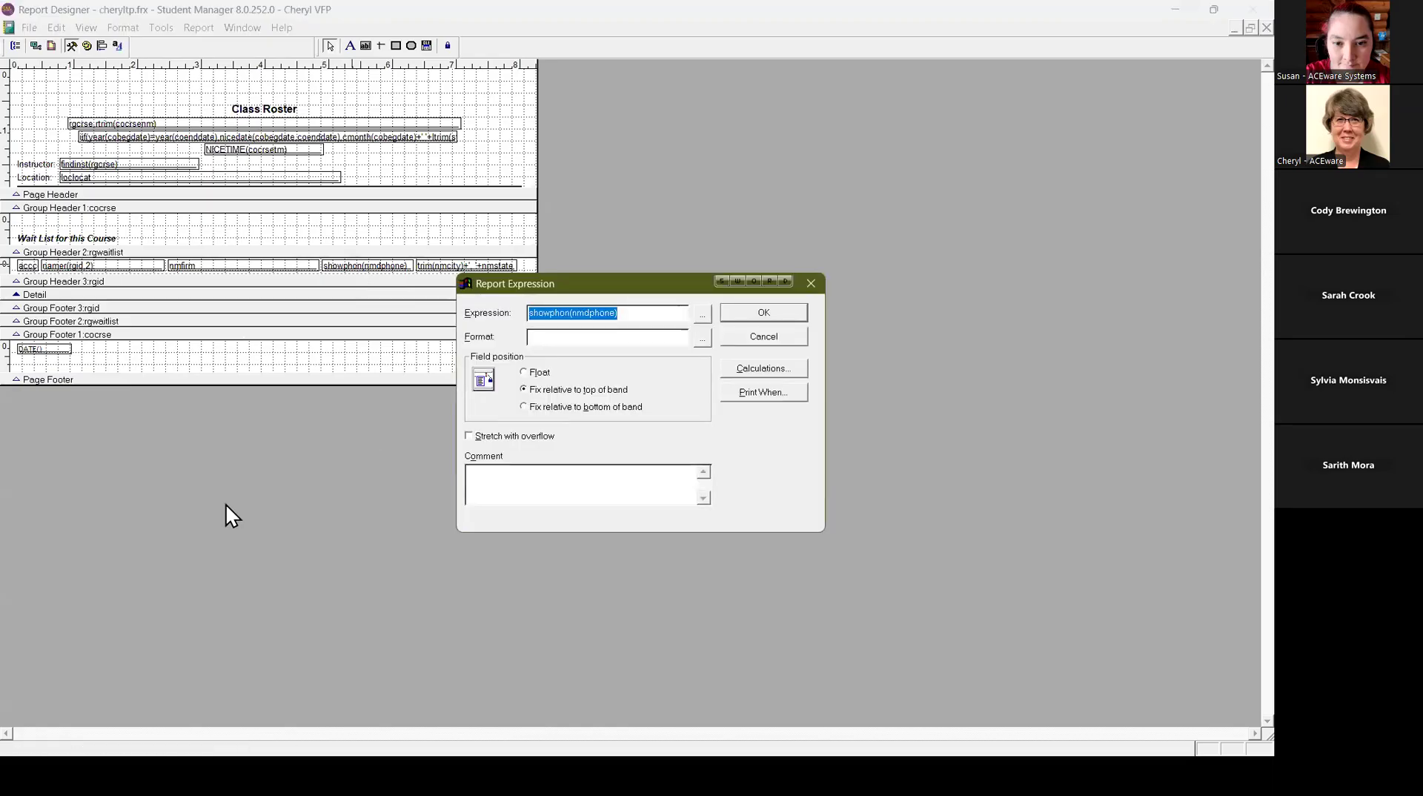
key(Tab)
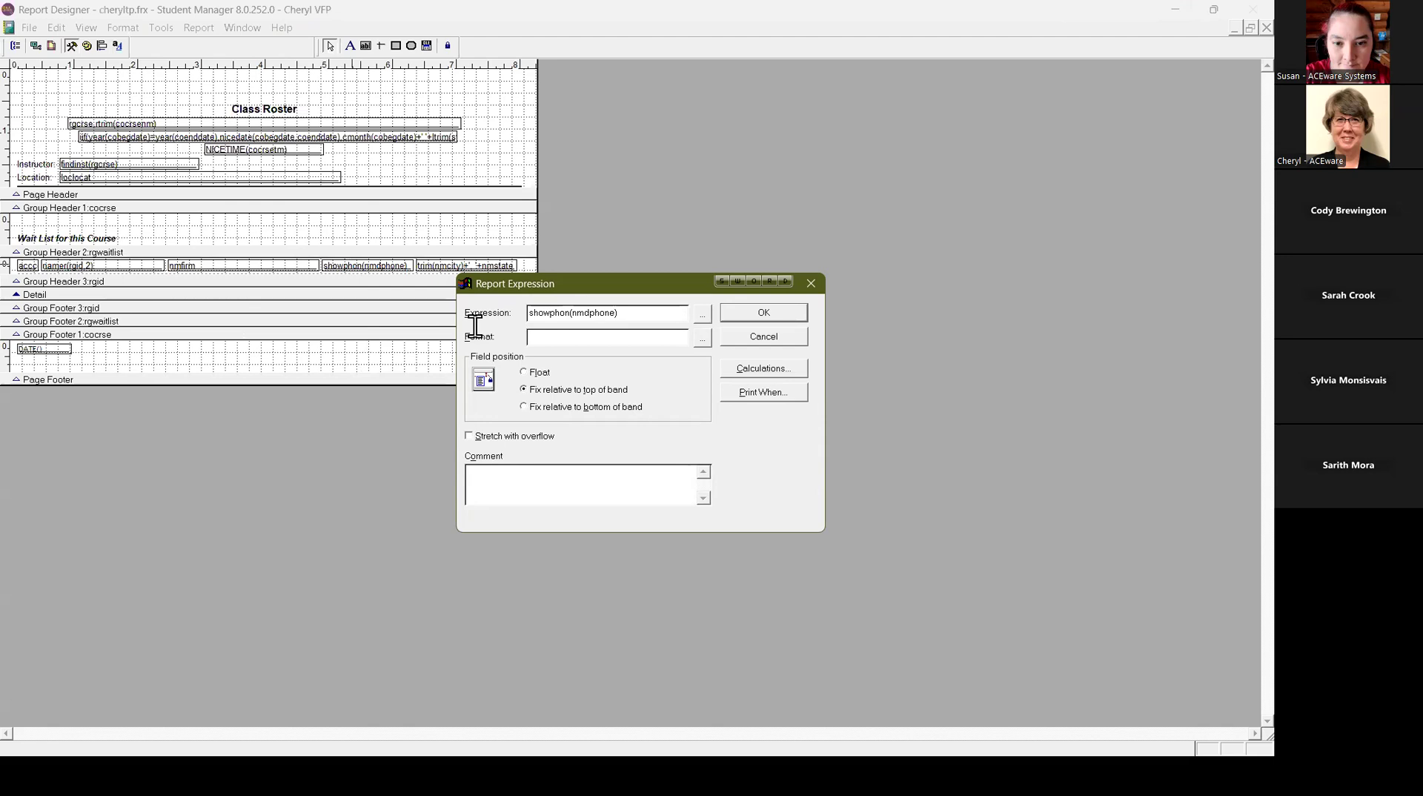
key(alt+Tab)
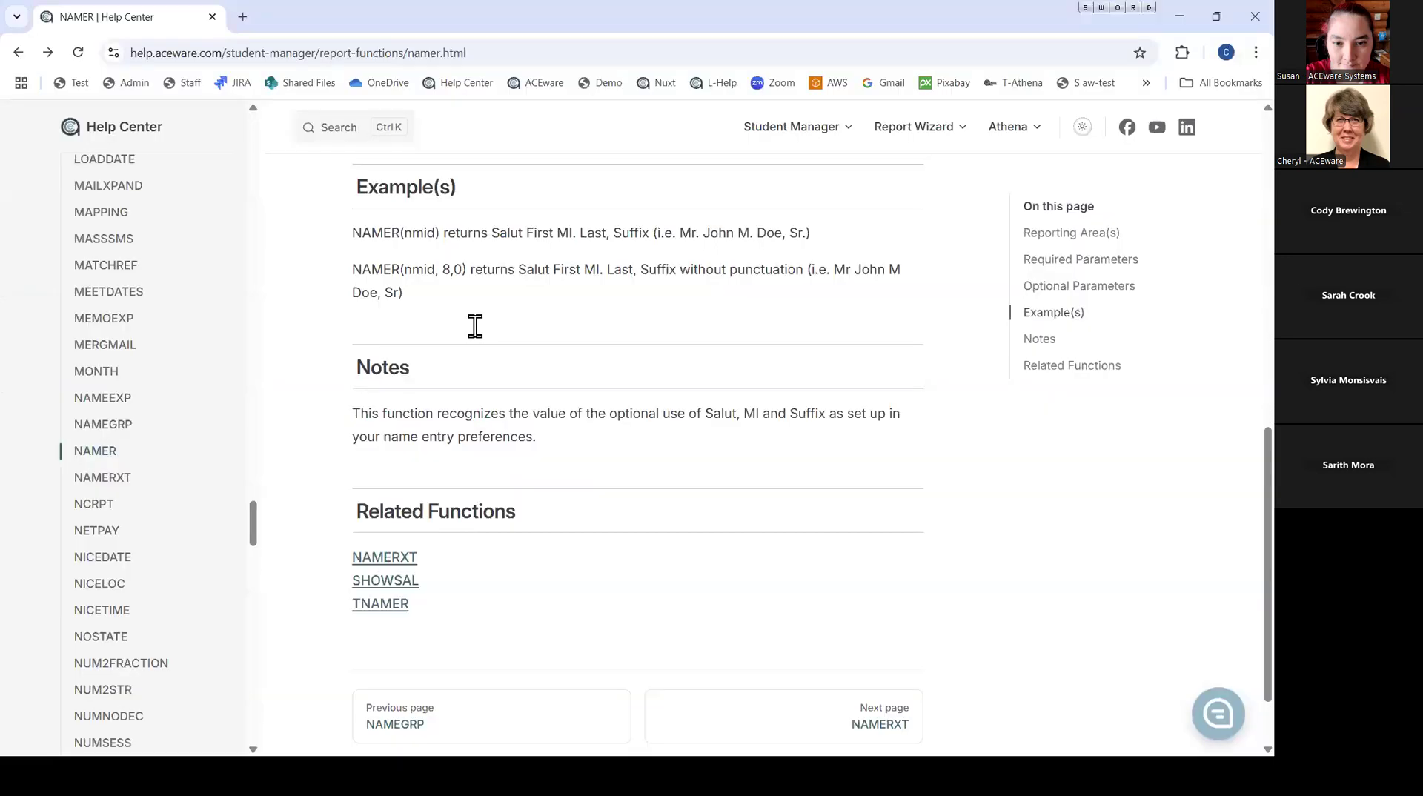
scroll(118, 478, down, 12)
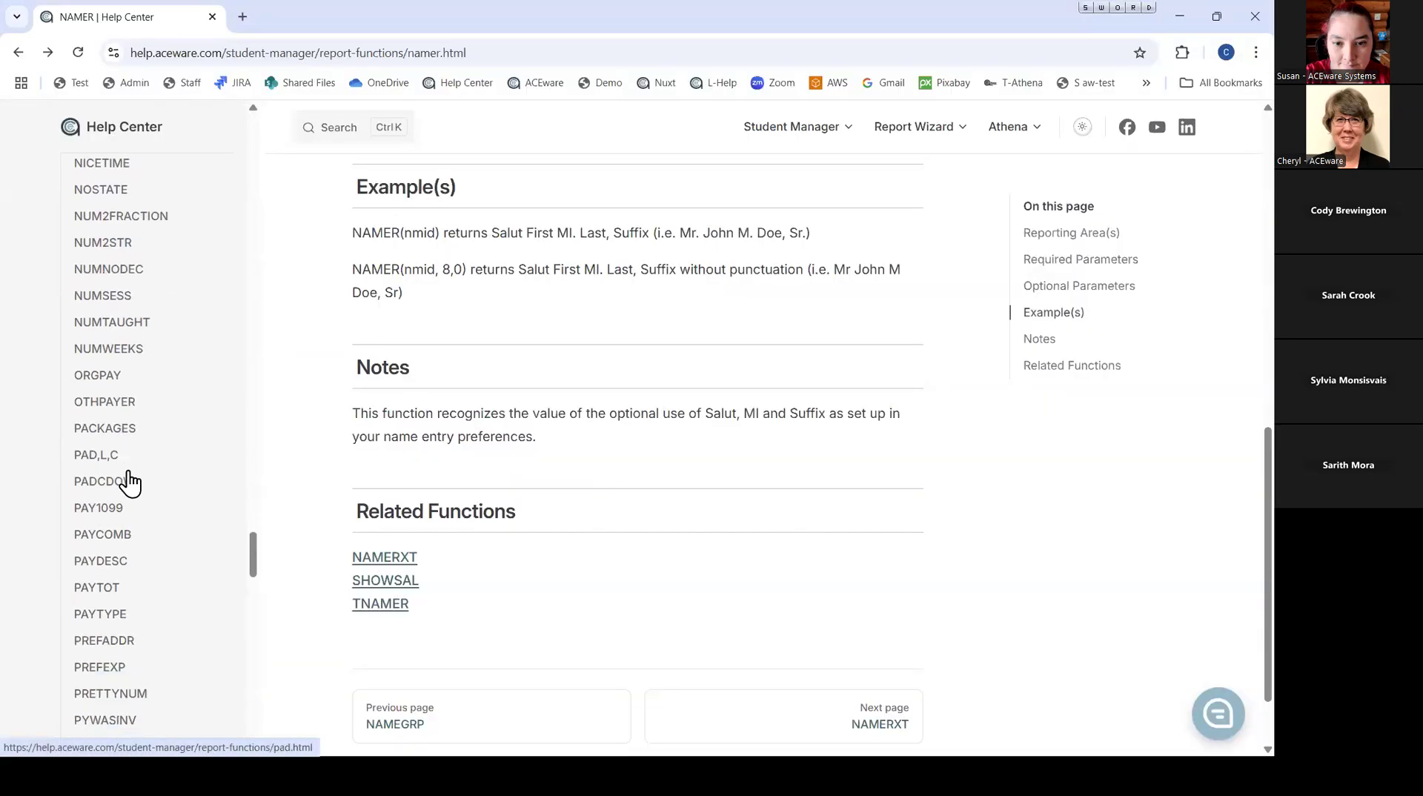
scroll(127, 482, down, 5)
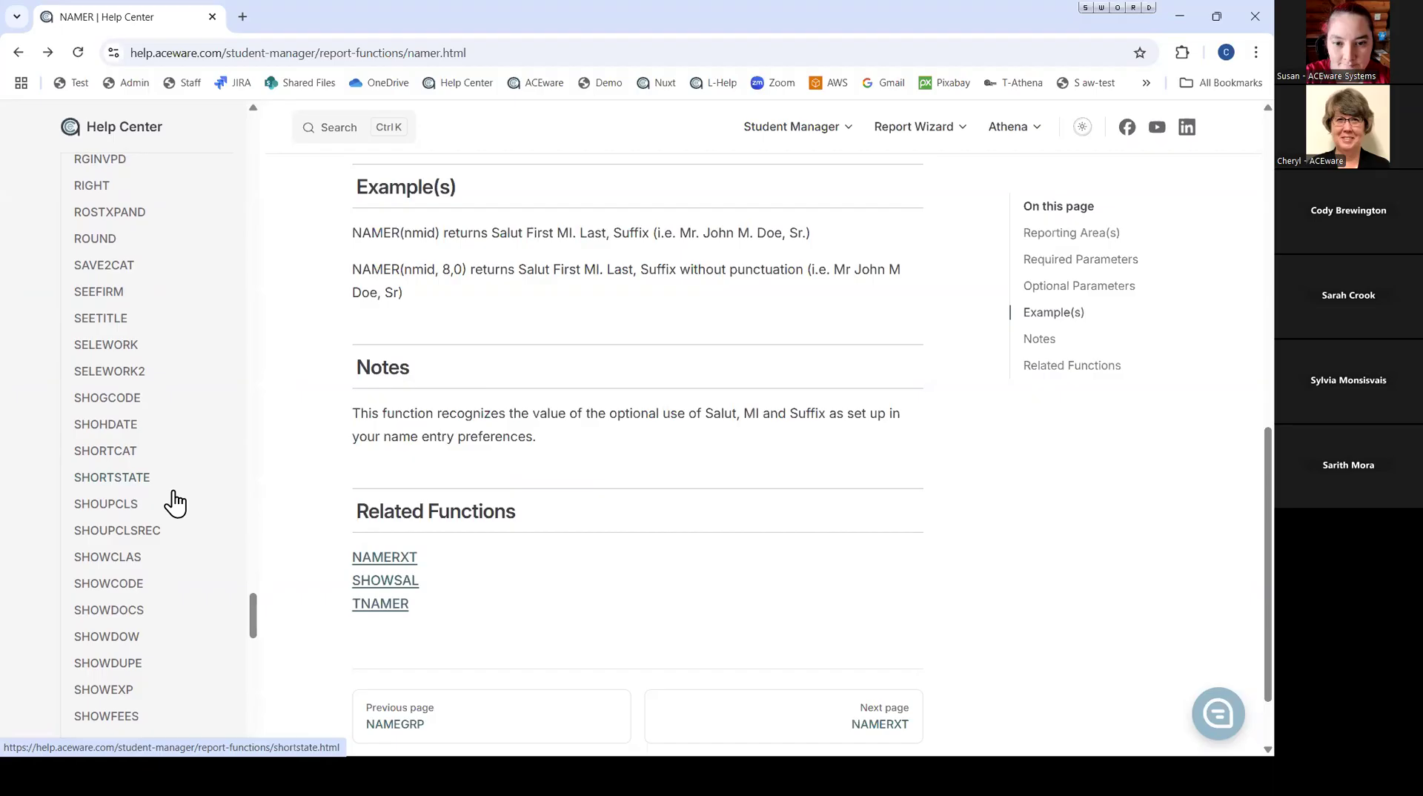
scroll(175, 504, down, 4)
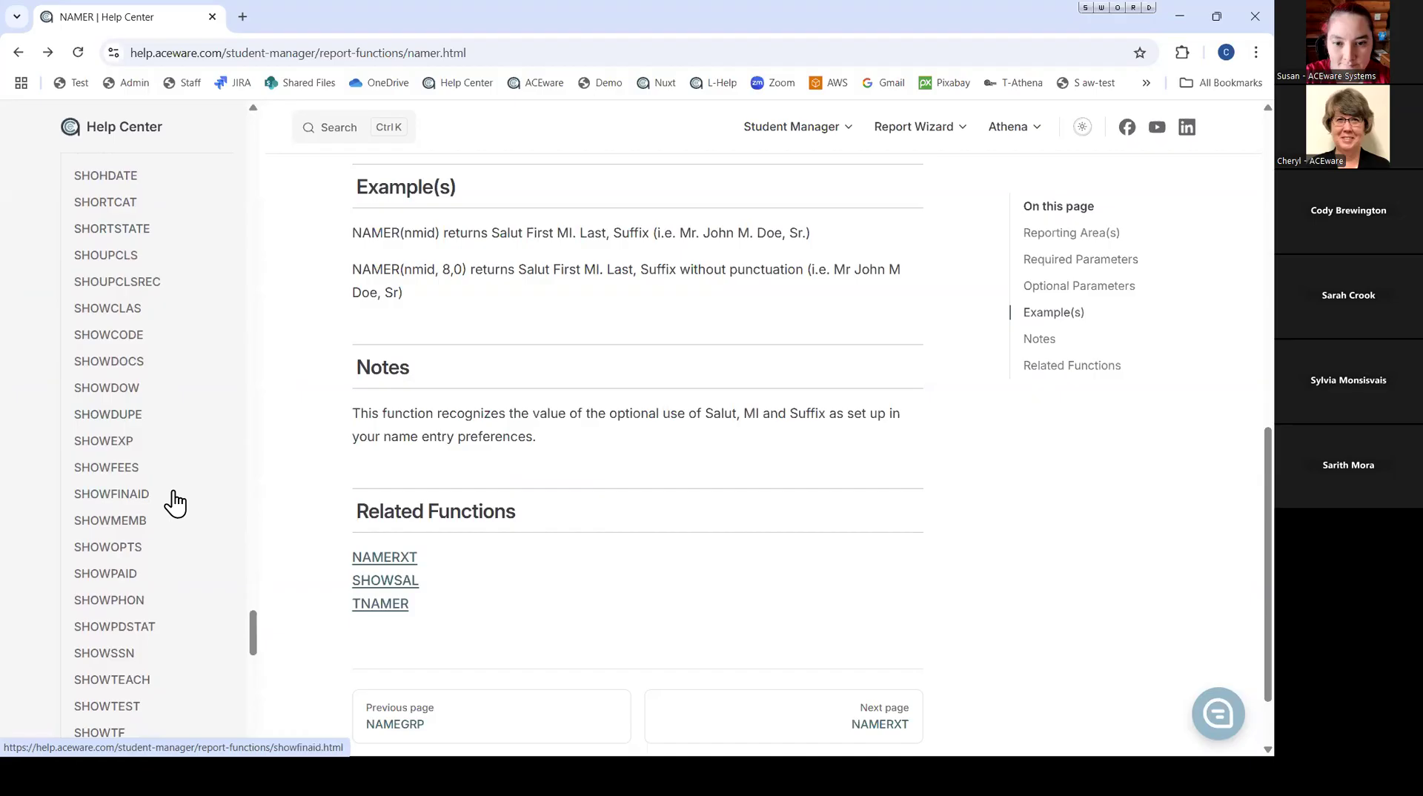
click(132, 600)
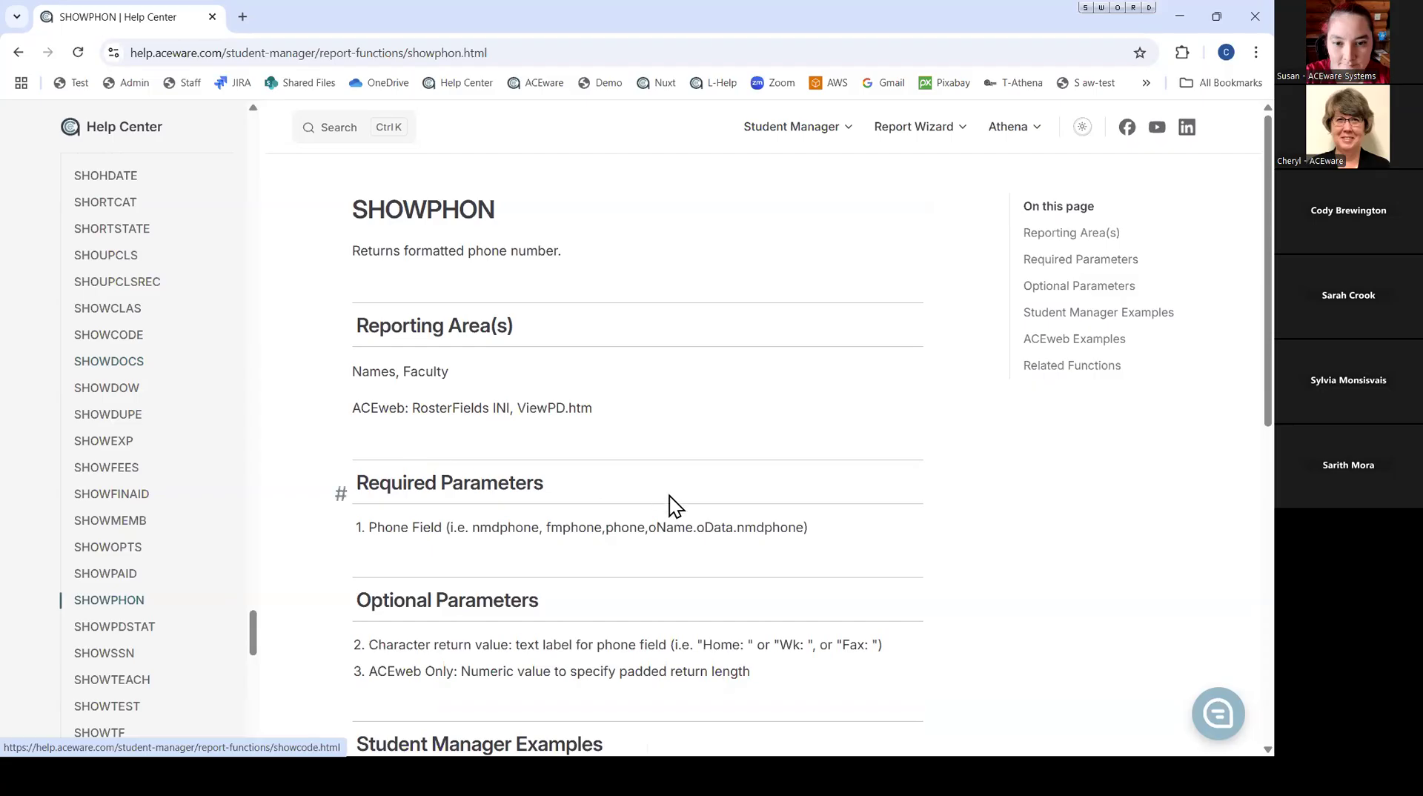
Examine SHOWPHON's required phone field, its optional character return value and the Student Manager and ACEweb examples.
scroll(669, 498, down, 3)
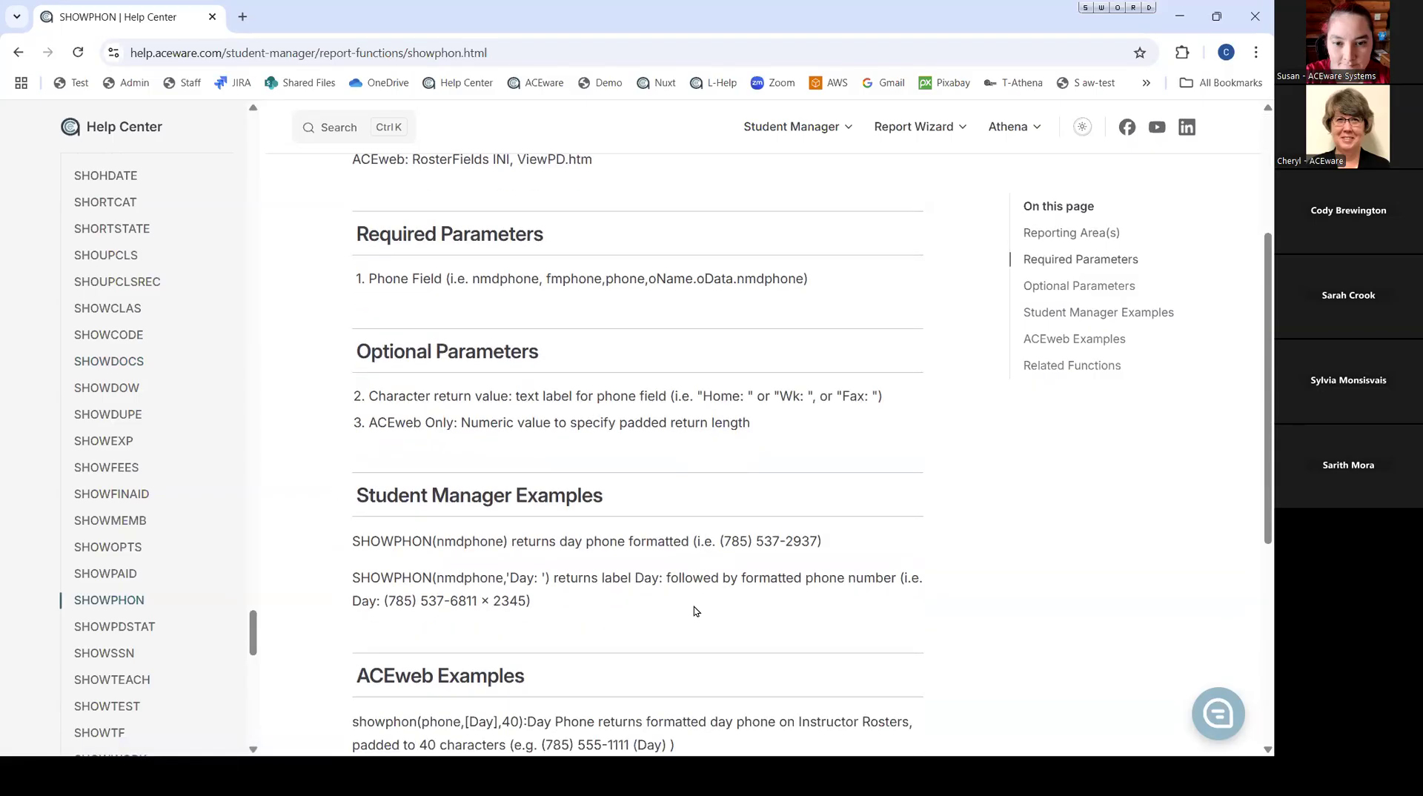
scroll(717, 566, down, 1)
scroll(613, 518, up, 2)
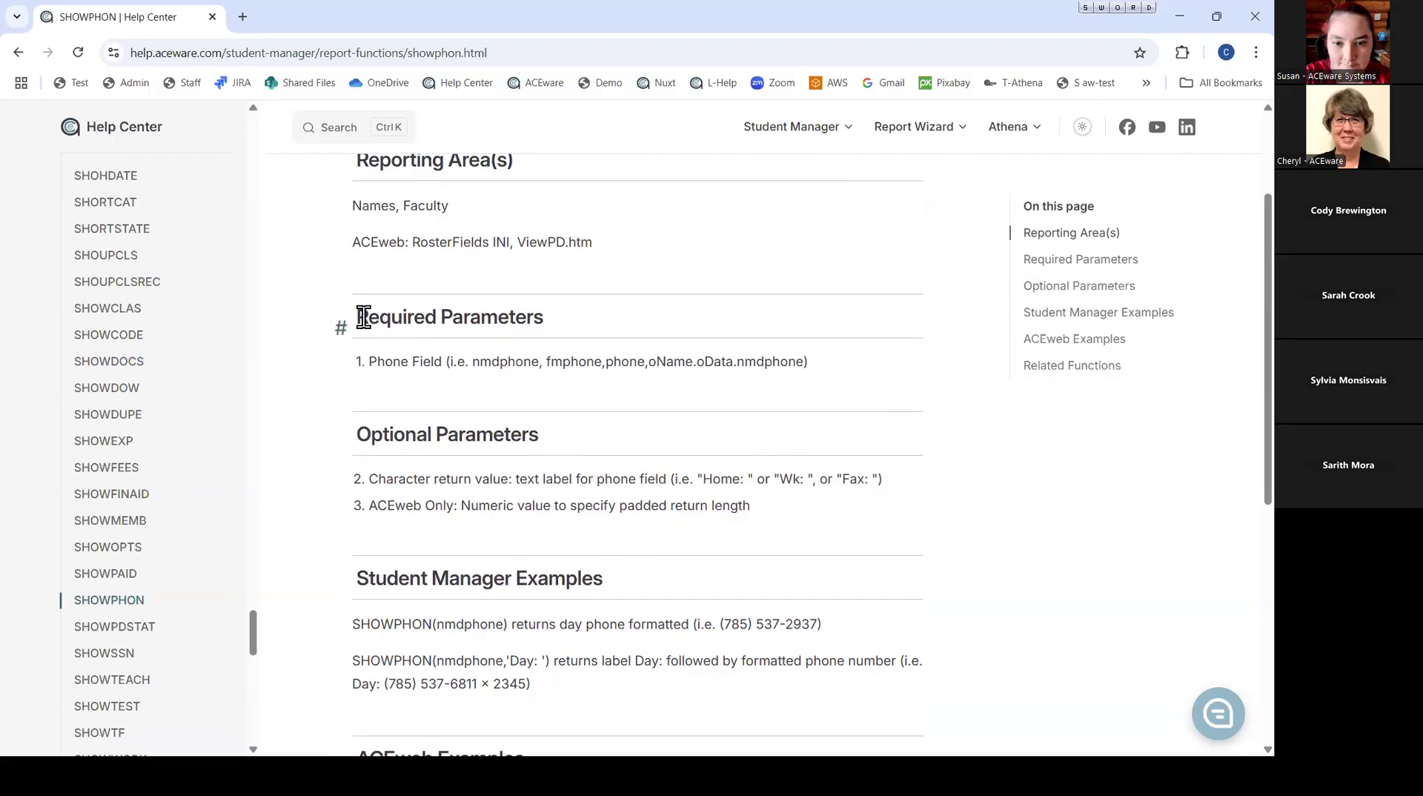
drag(471, 360, 540, 363)
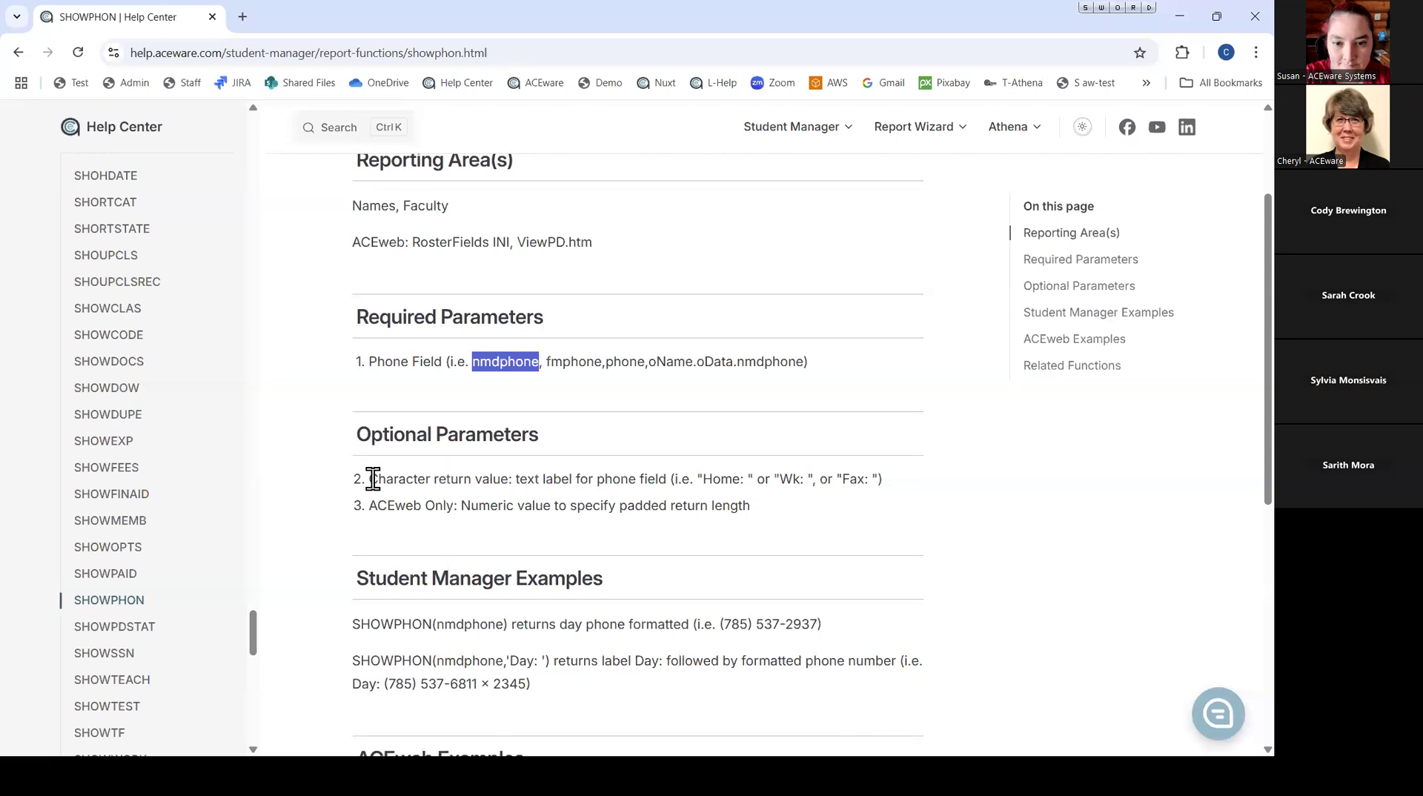
drag(370, 480, 510, 480)
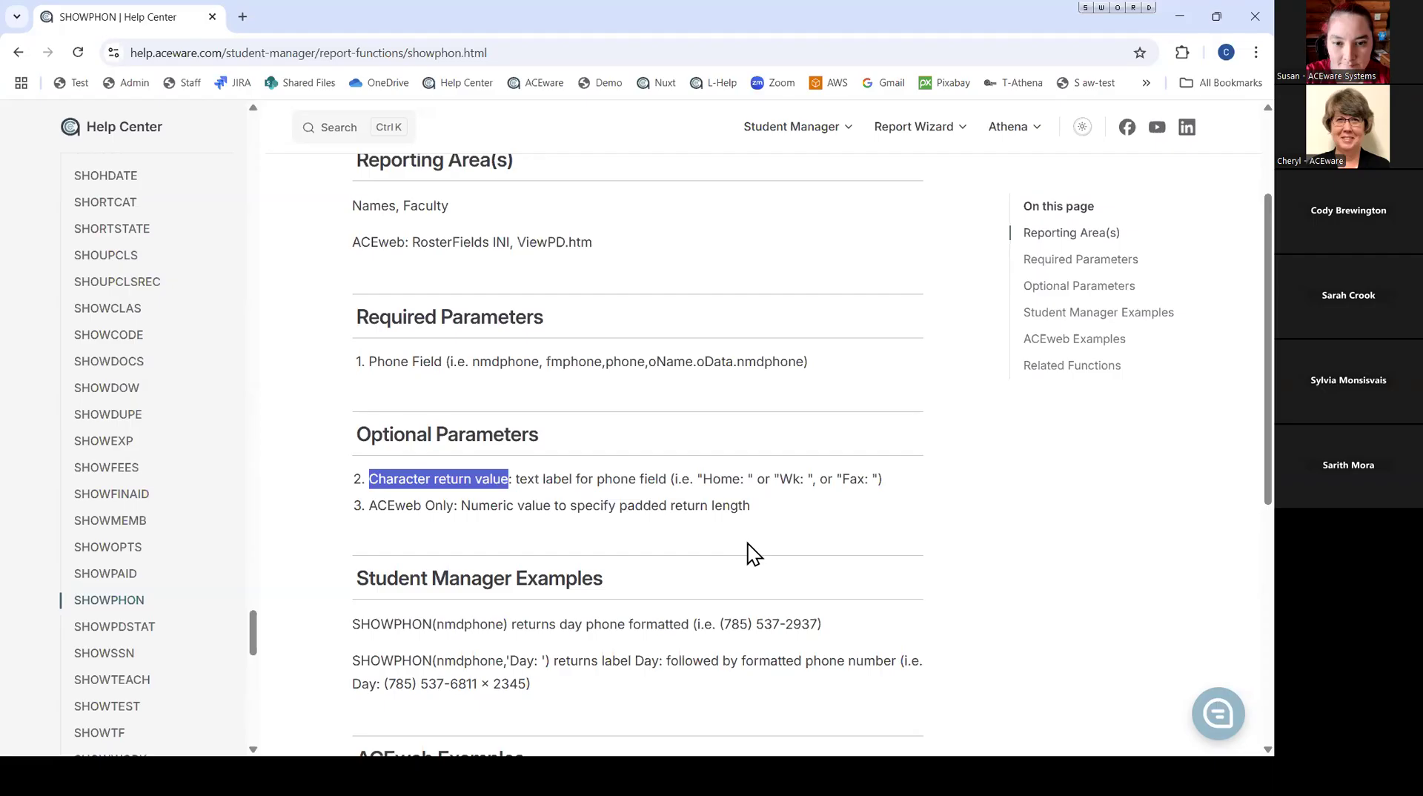
scroll(747, 543, down, 2)
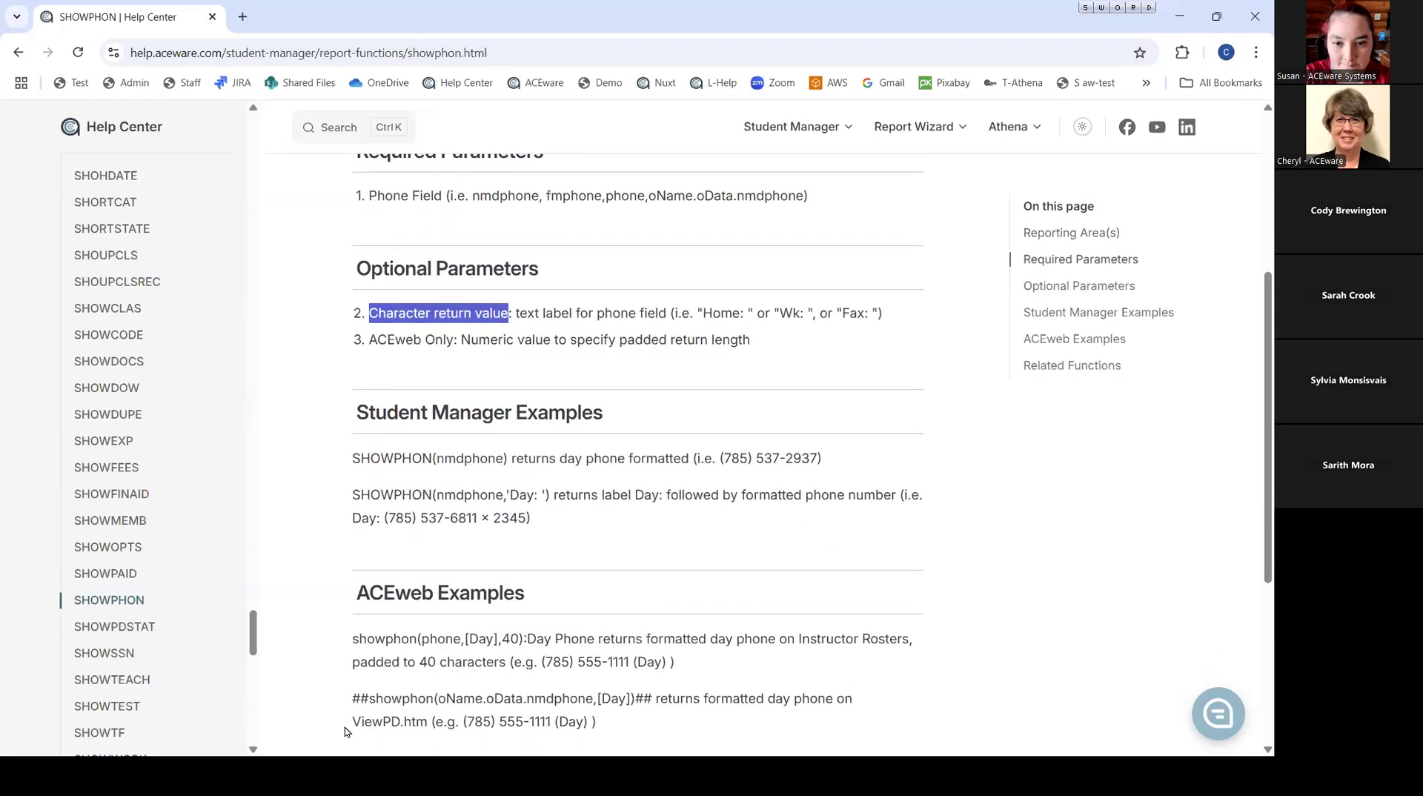
Switch back to Student Manager, accept the phone field's expression, preview the Class Roster and close the preview.
key(alt+Tab)
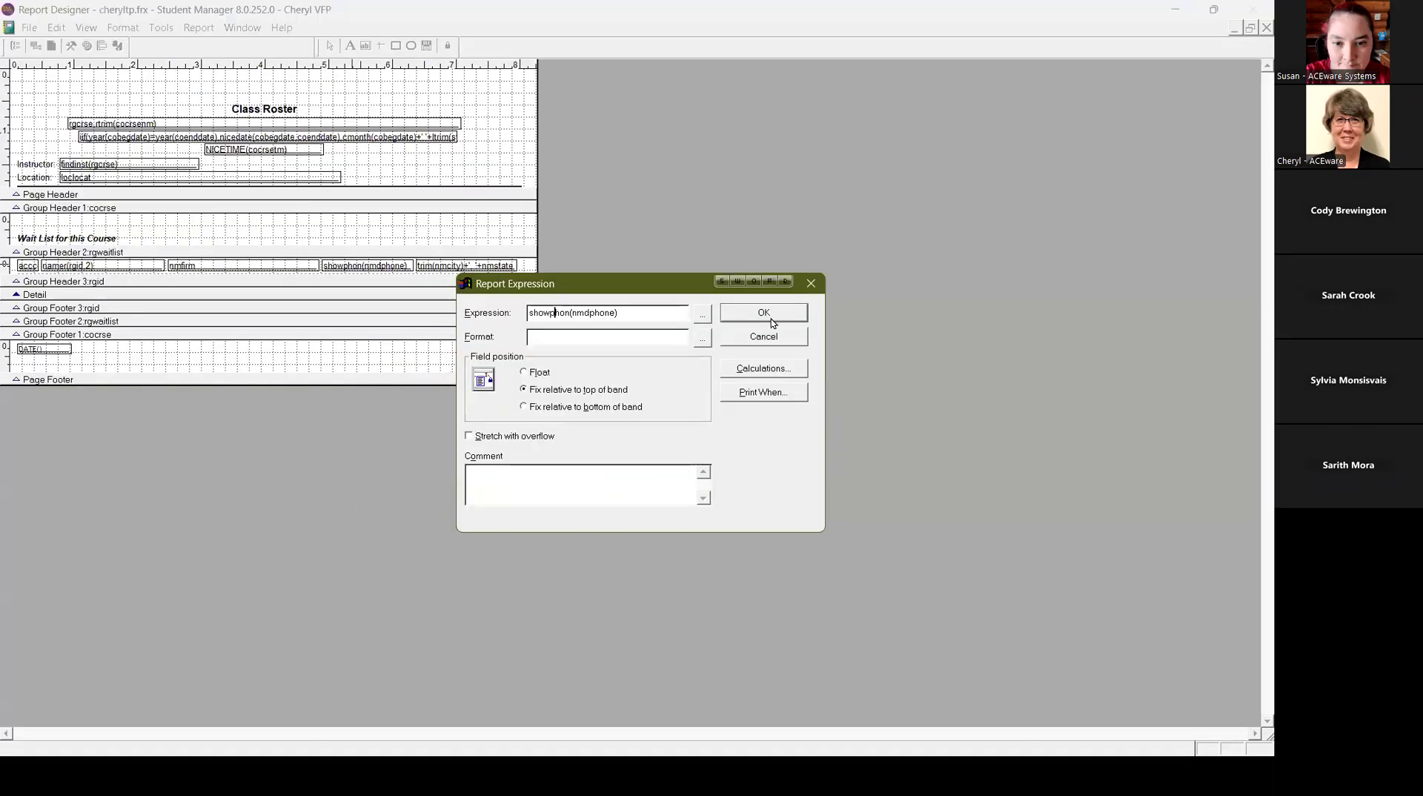
click(771, 320)
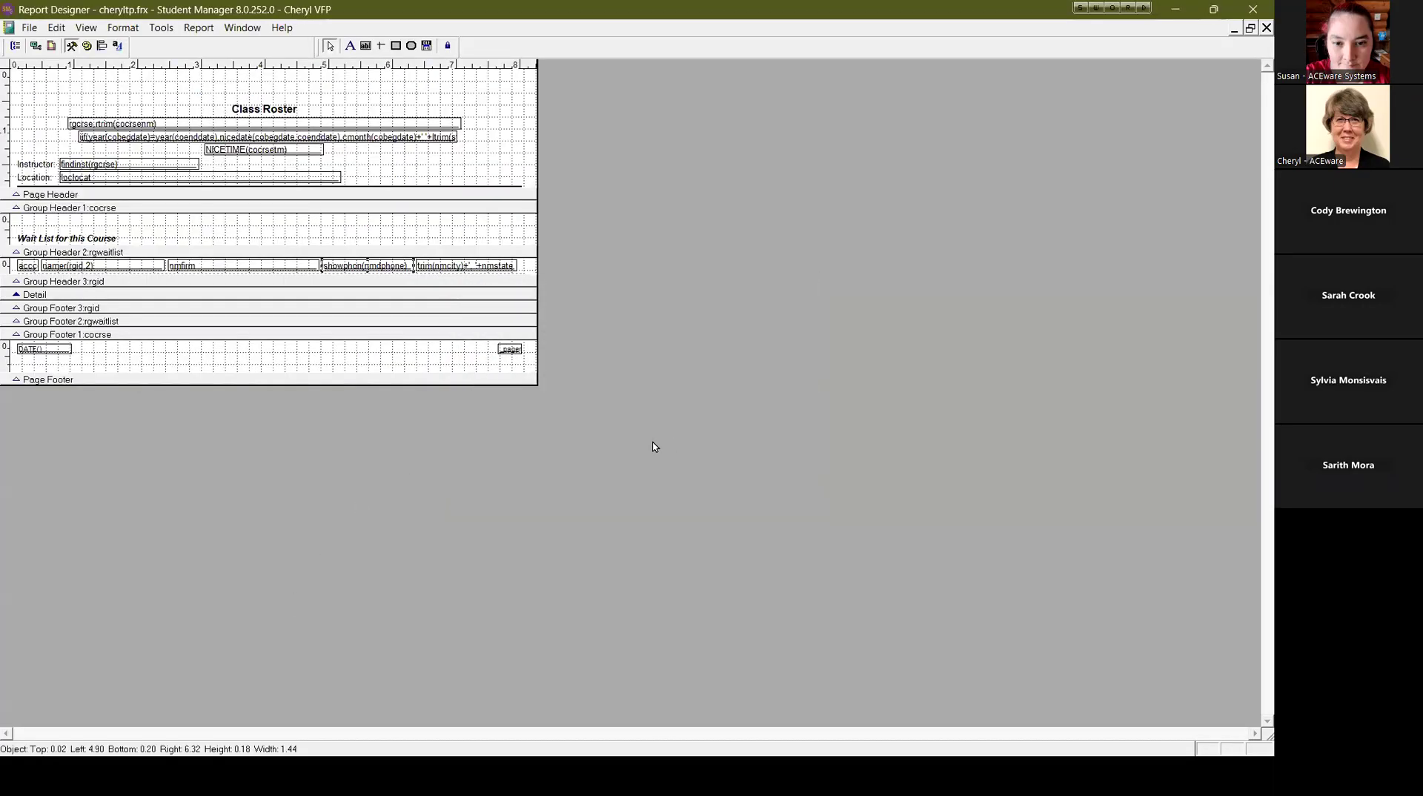
key(ctrl+i)
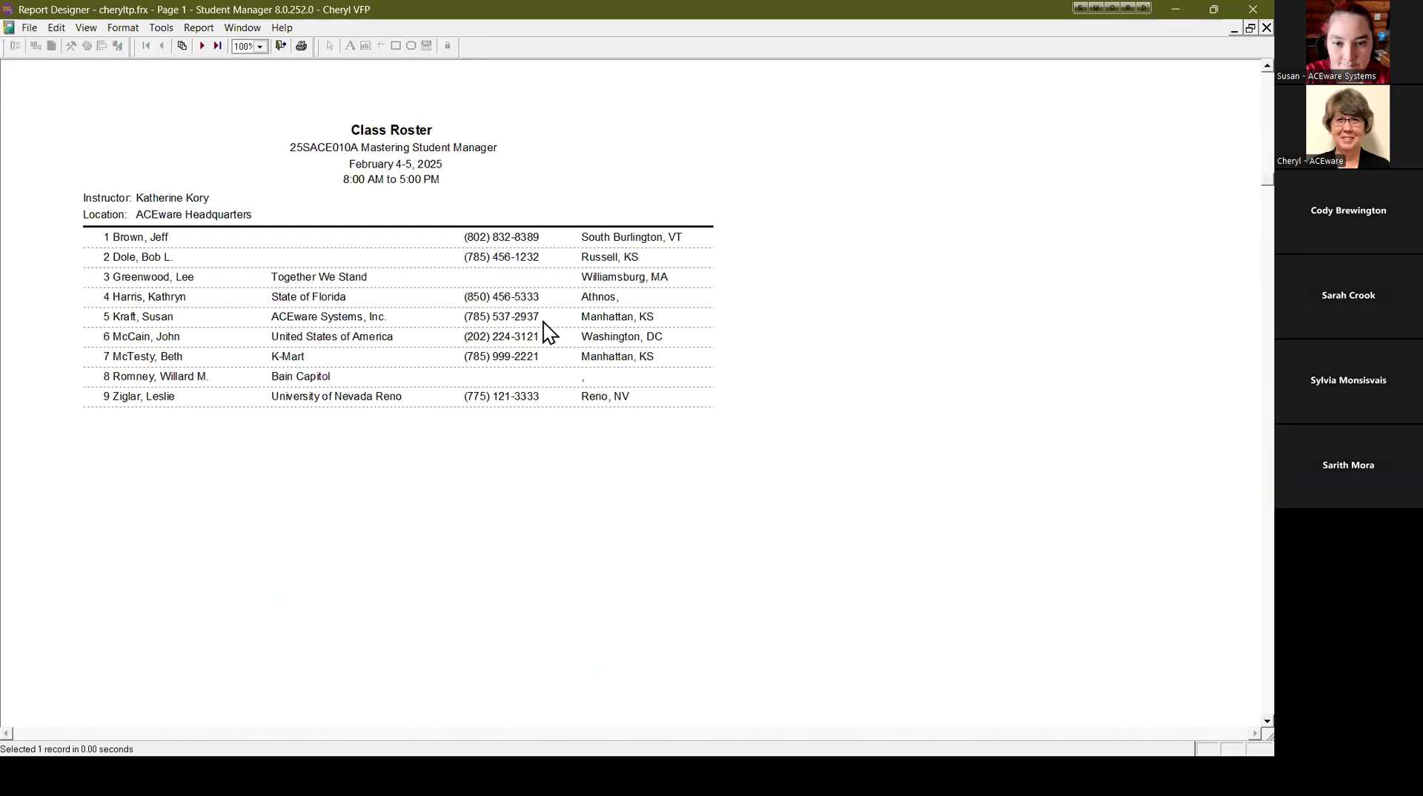
click(281, 46)
Copy the phone field's expression, reduce it to nmdphone without the showphon function, and preview the roster.
double_click(371, 267)
key(ctrl+c)
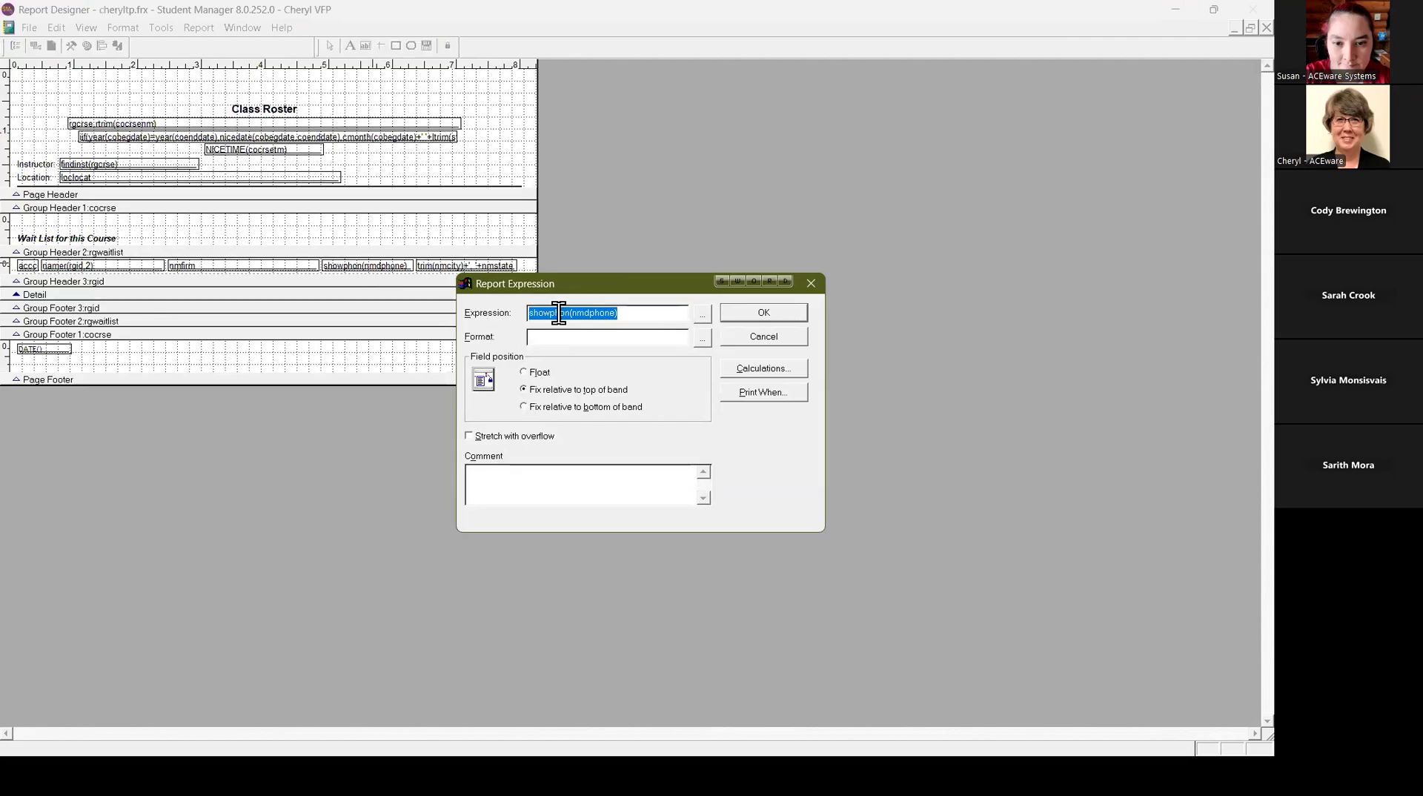
drag(573, 315, 458, 321)
key(BackSpace)
click(590, 319)
key(BackSpace)
click(751, 315)
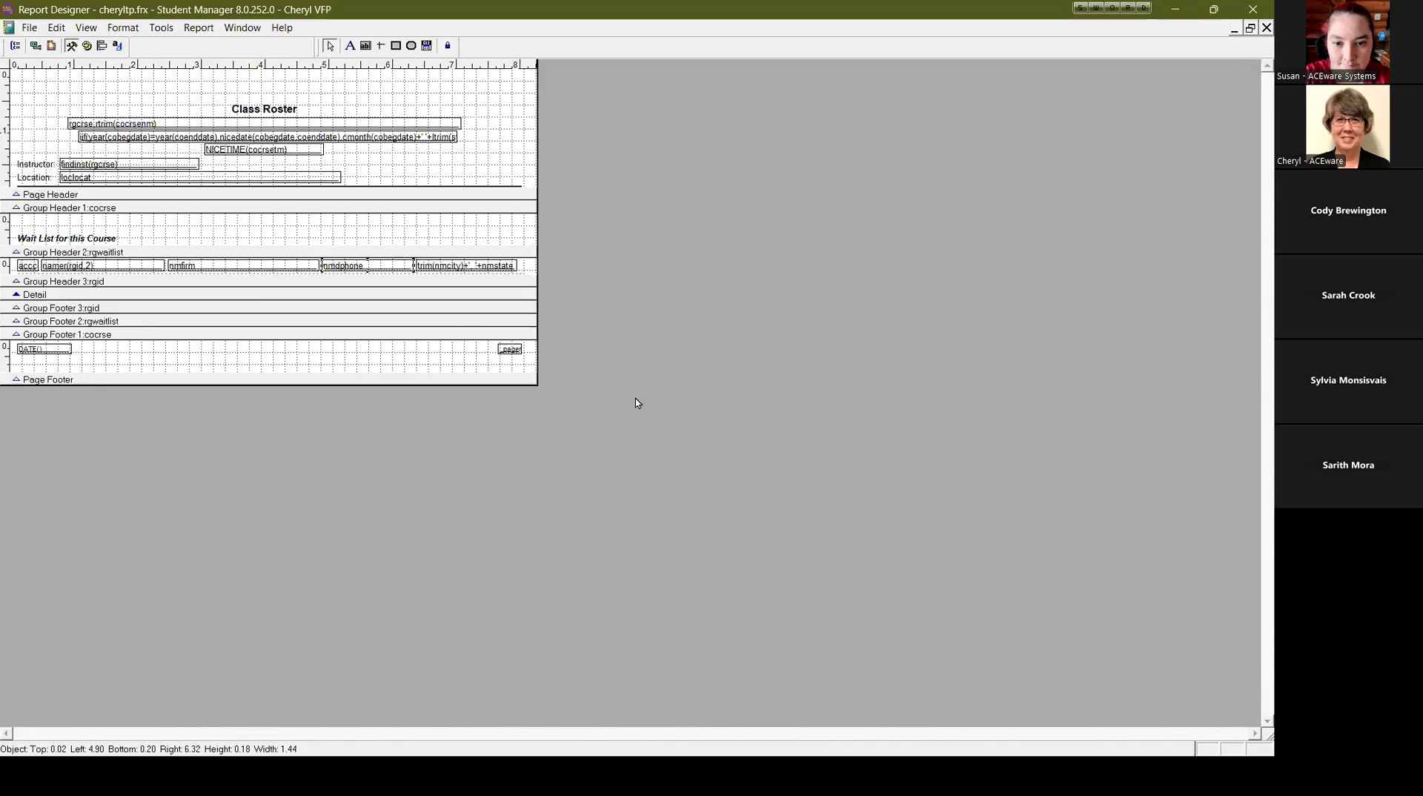
key(ctrl+i)
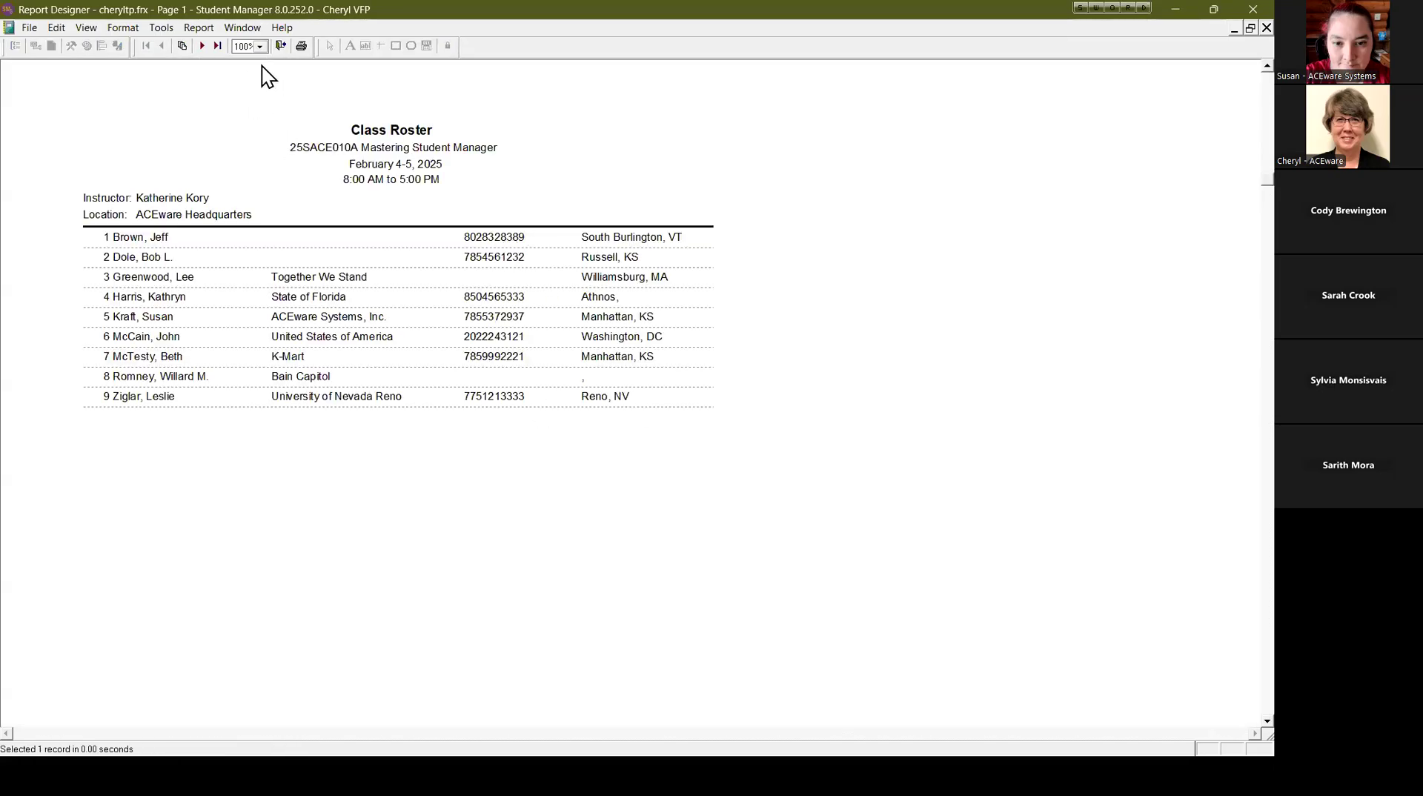
click(281, 45)
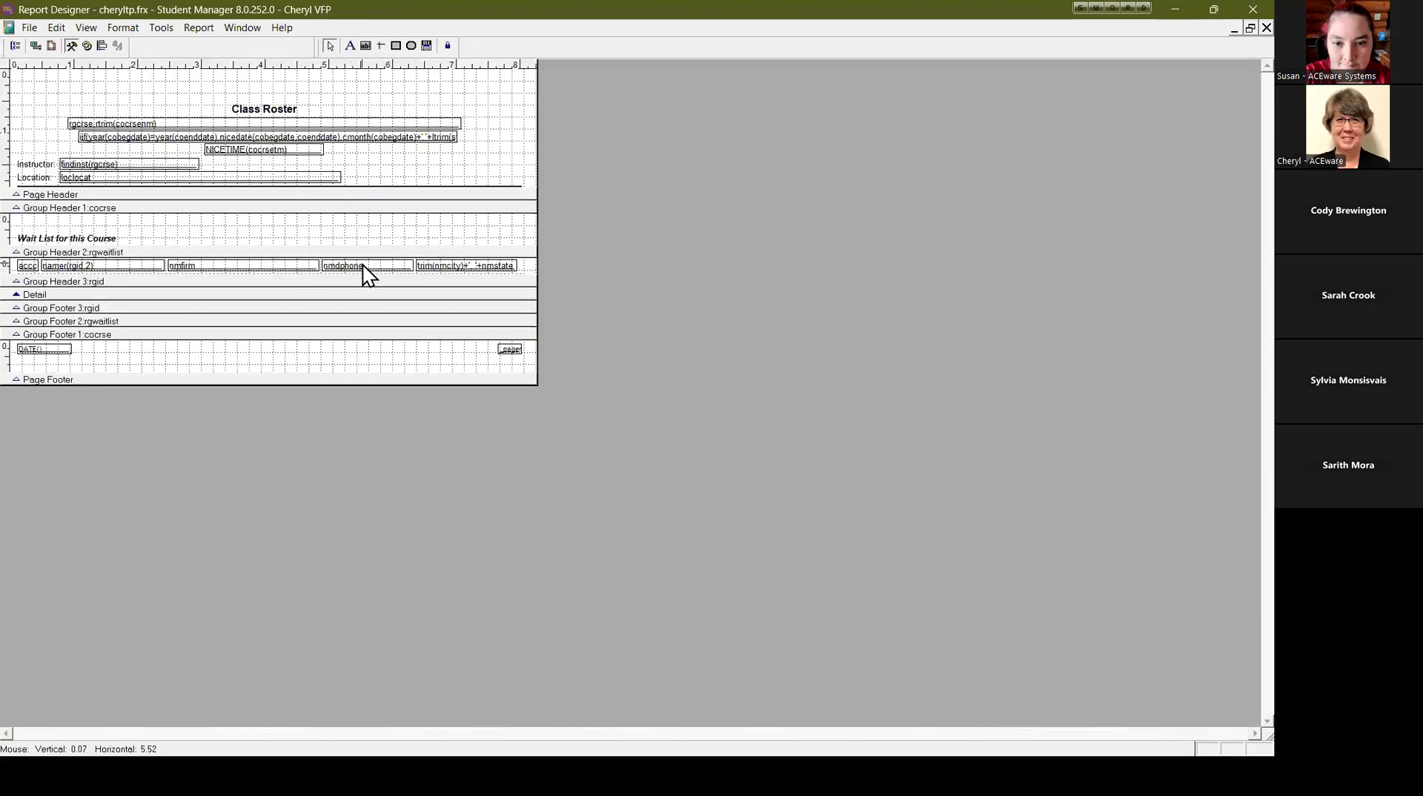
Restore the phone field's expression to showphon(nmdphone) from the copied text.
double_click(363, 264)
key(ctrl+v)
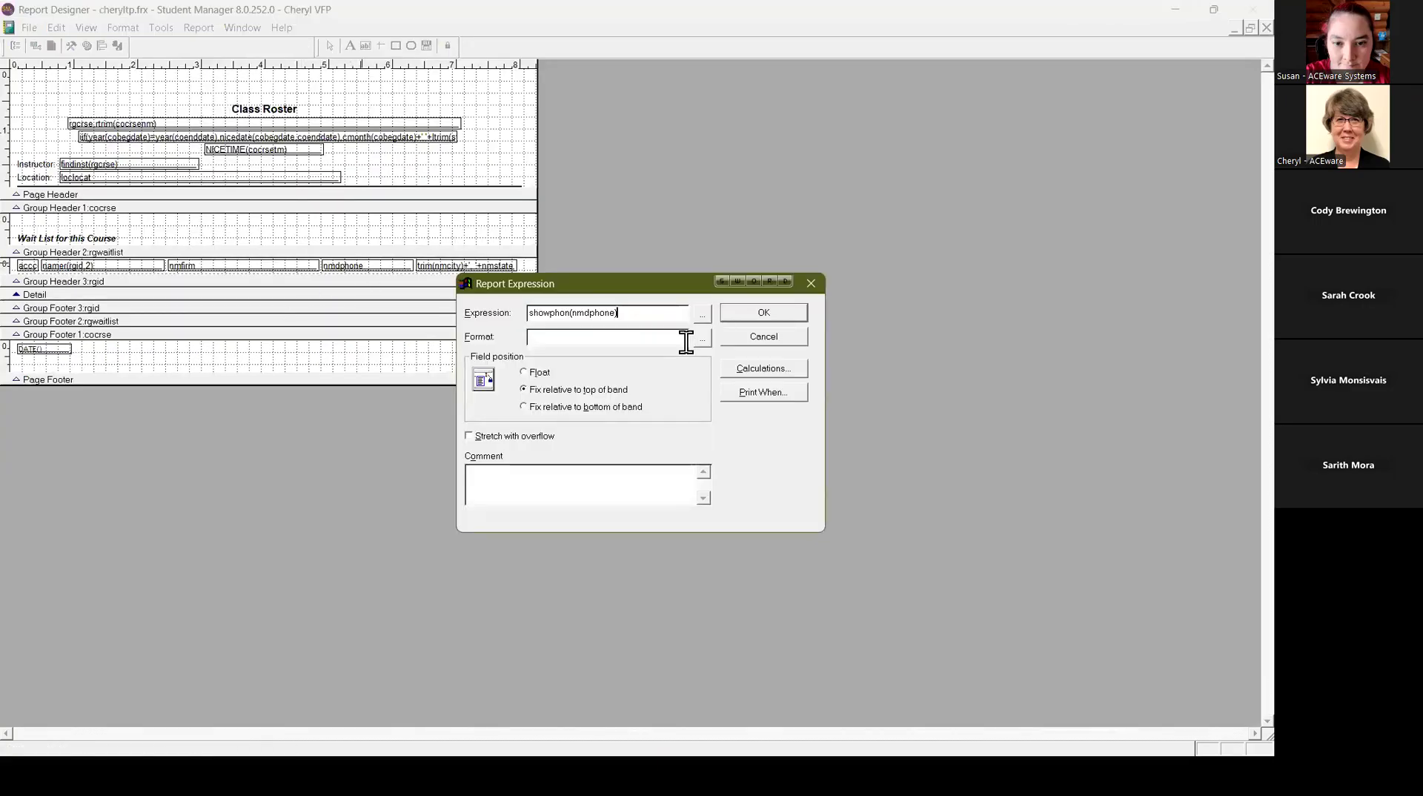
click(744, 319)
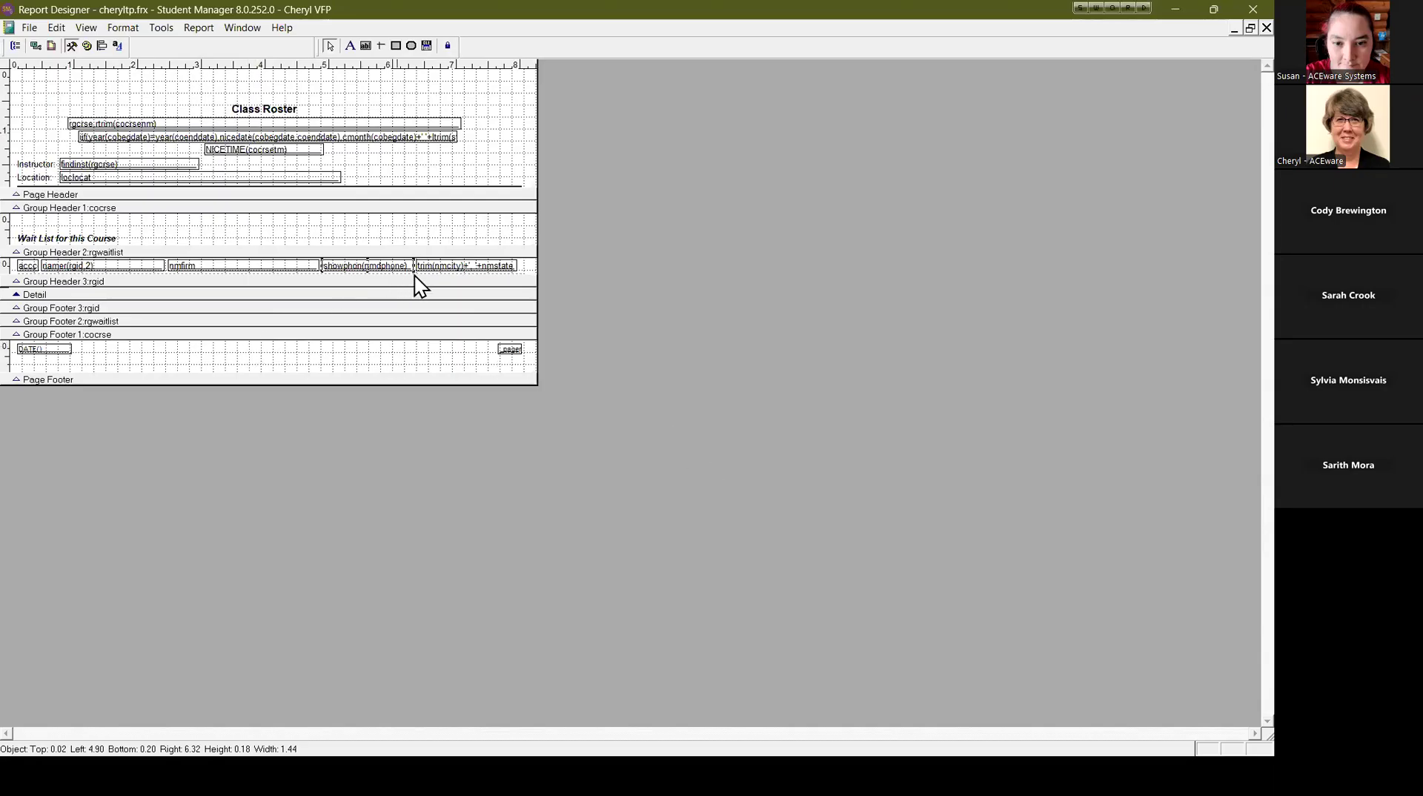
View the city and state field's expression, accept it as is, and preview the Class Roster.
double_click(437, 269)
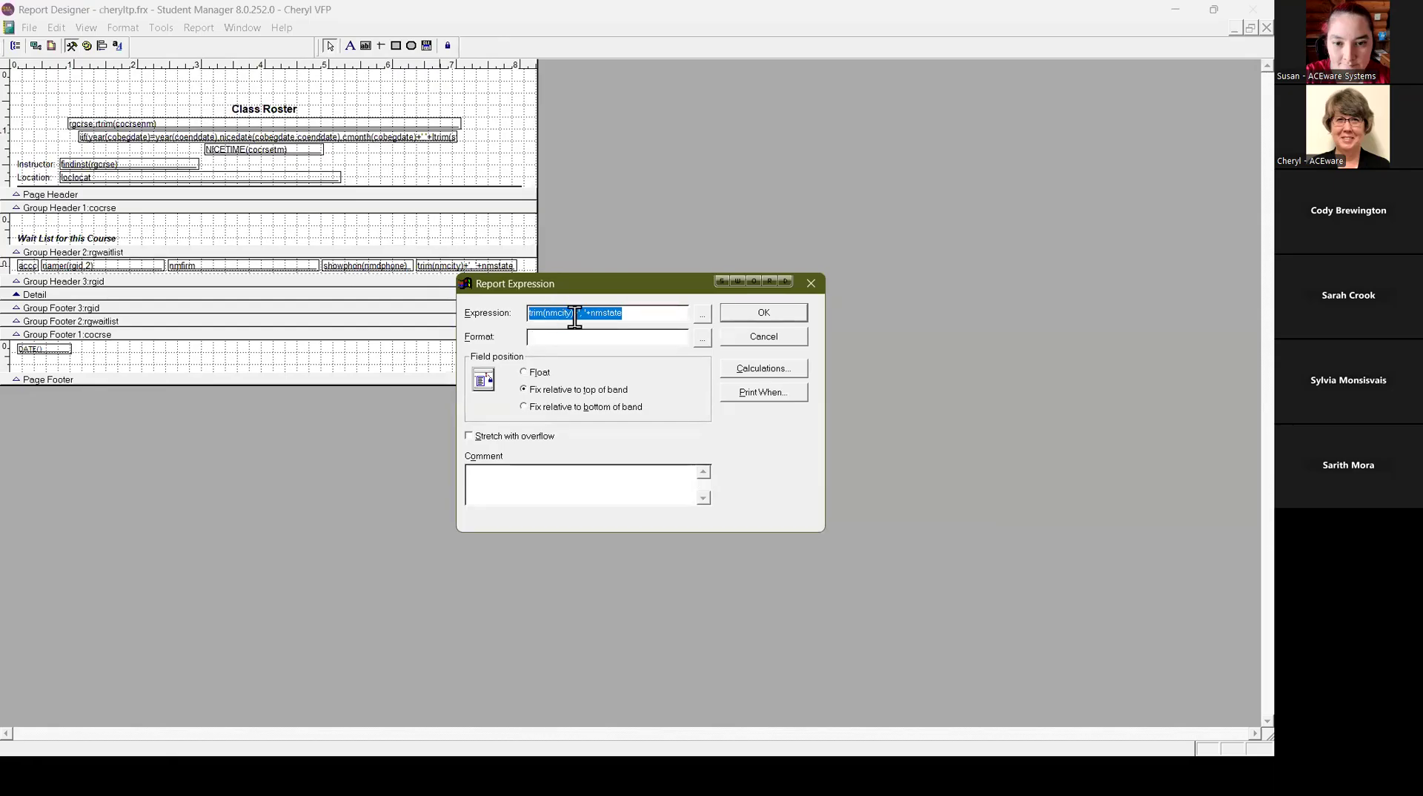
click(630, 313)
click(774, 315)
key(ctrl+i)
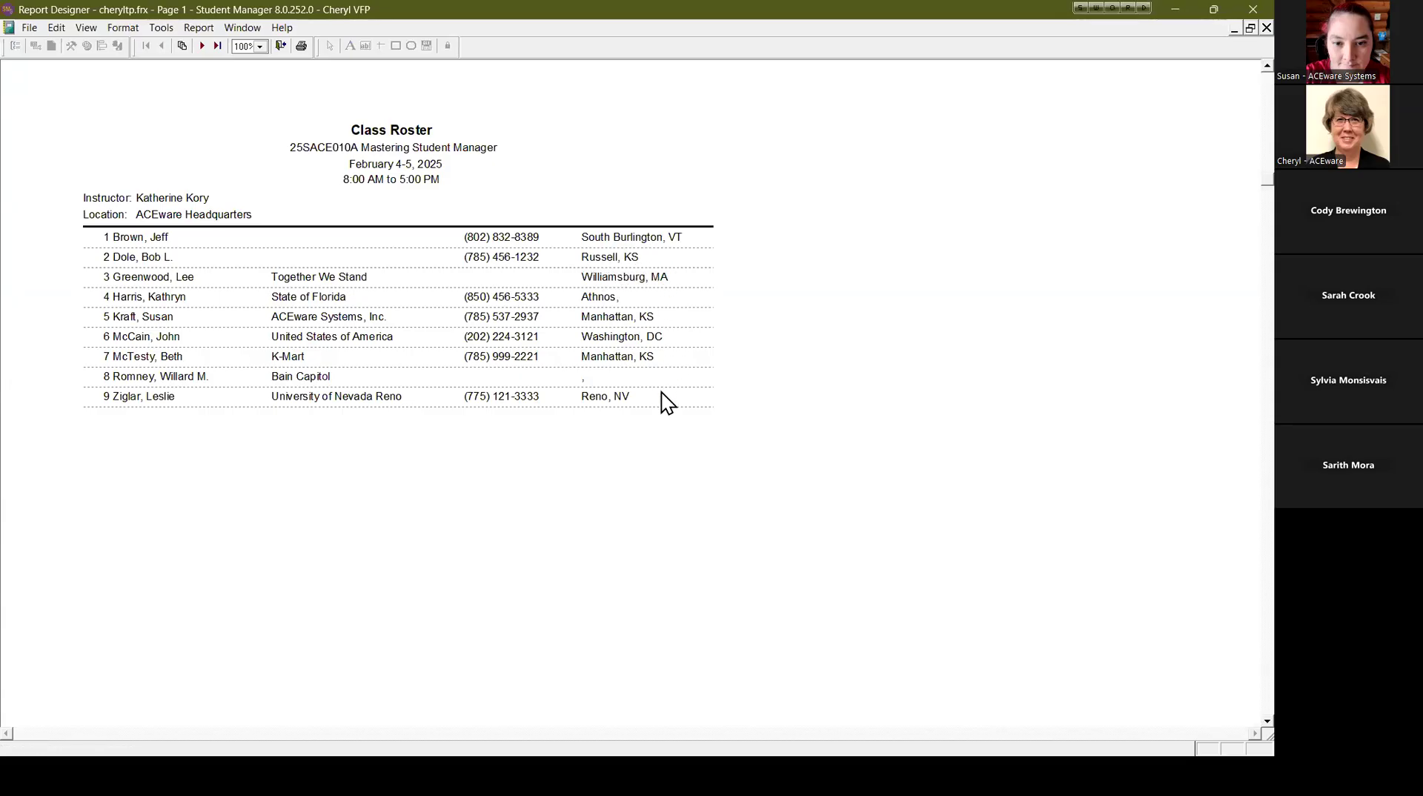
click(280, 46)
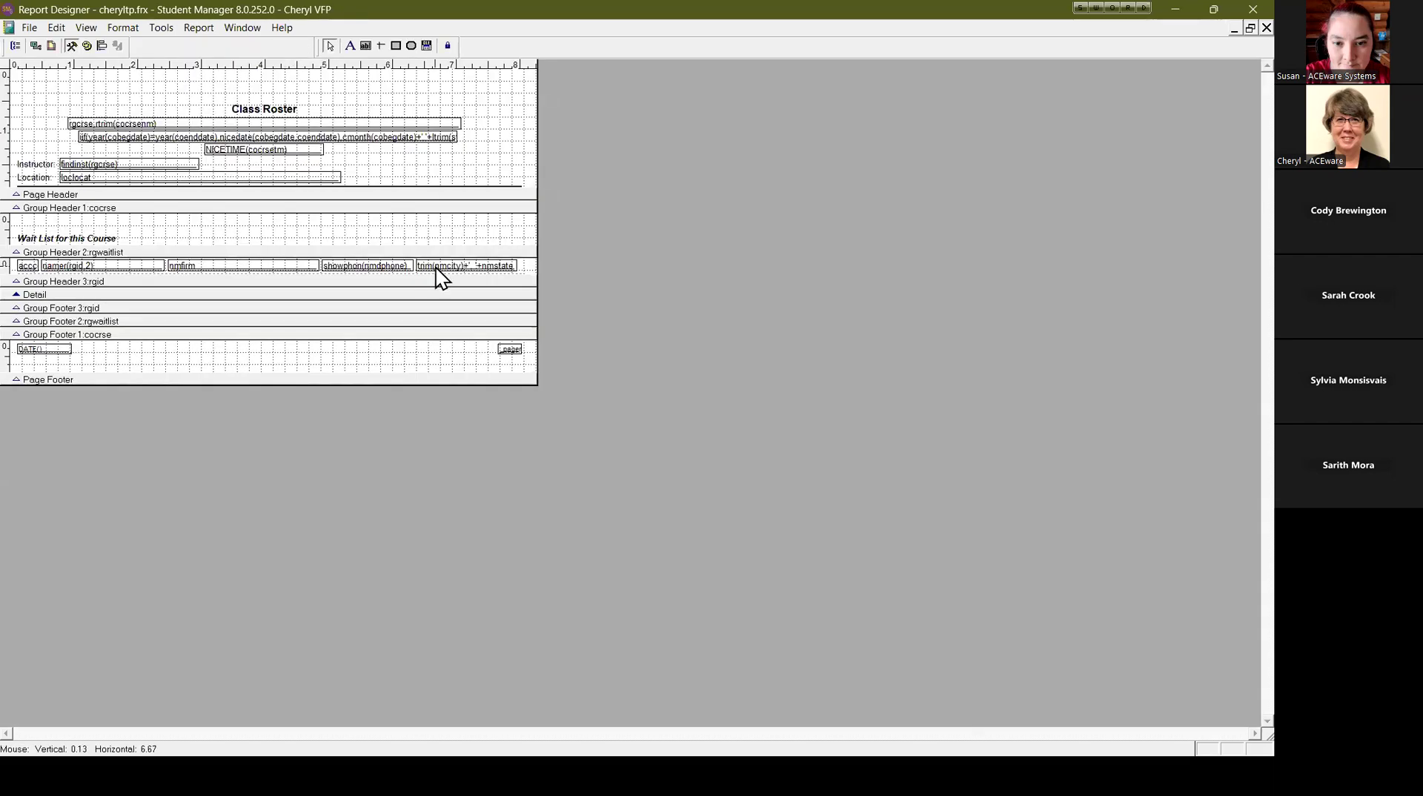
Remove the trim function from the city and state field, leaving nmcity+', '+nmstate, and preview the roster.
double_click(475, 265)
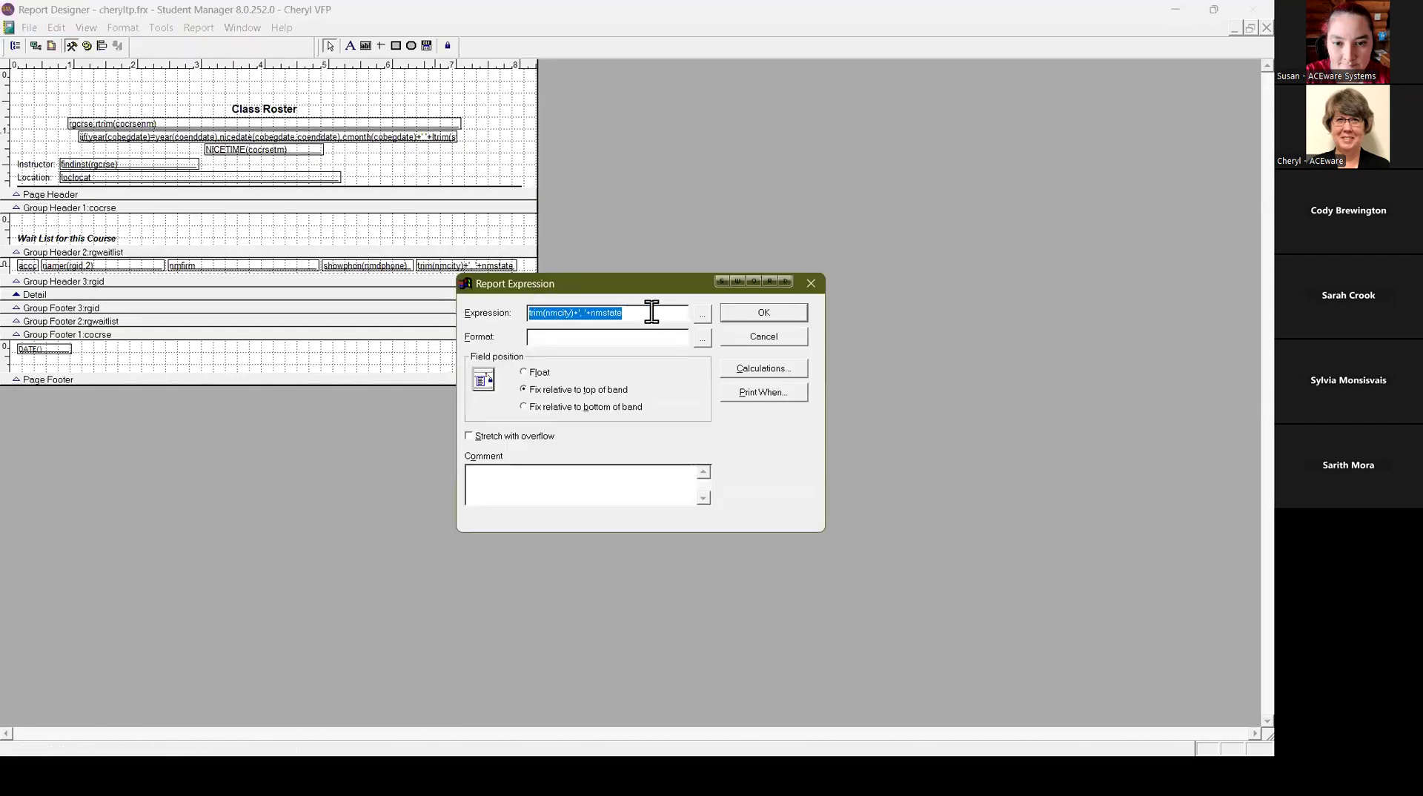
drag(546, 315, 447, 319)
key(Delete)
click(556, 312)
key(BackSpace)
click(763, 312)
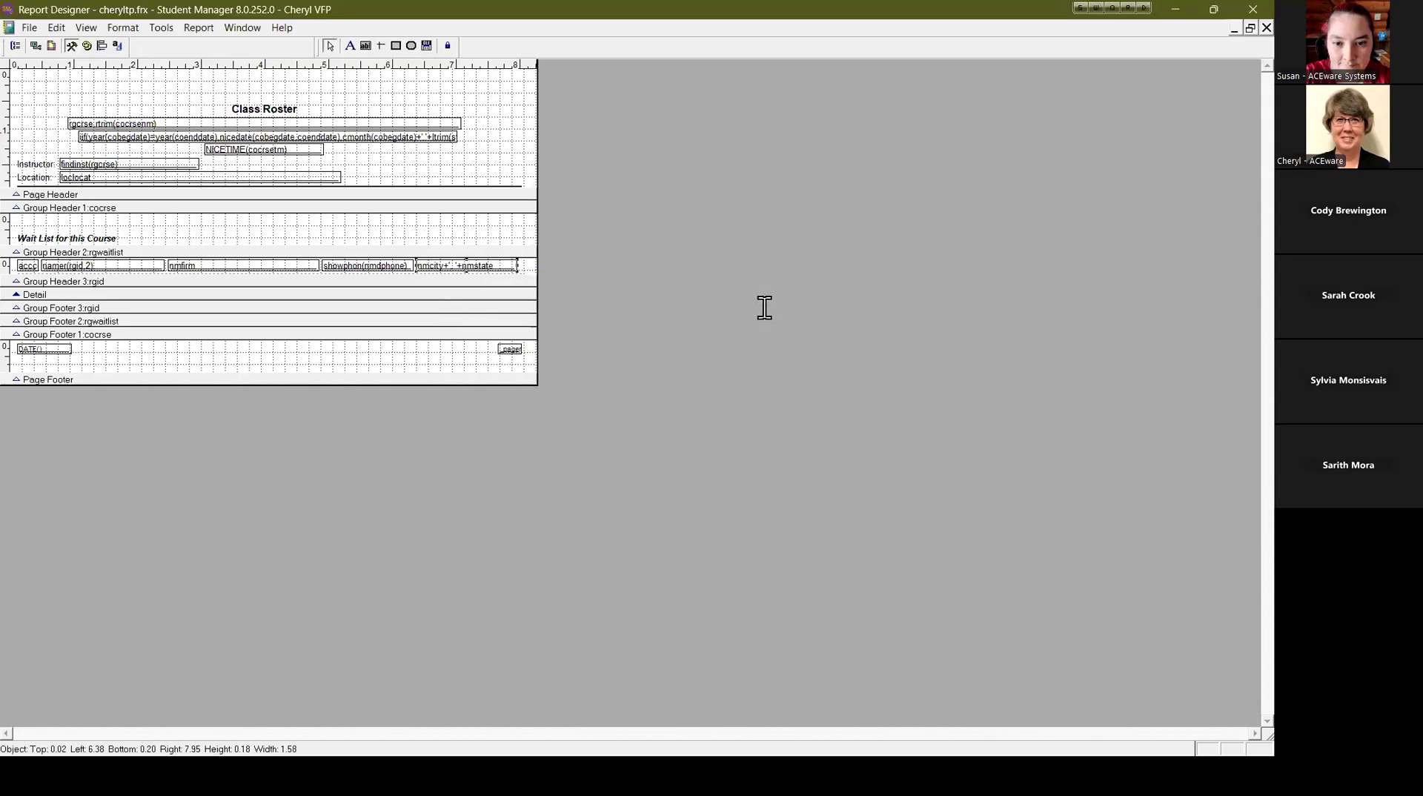
key(ctrl+i)
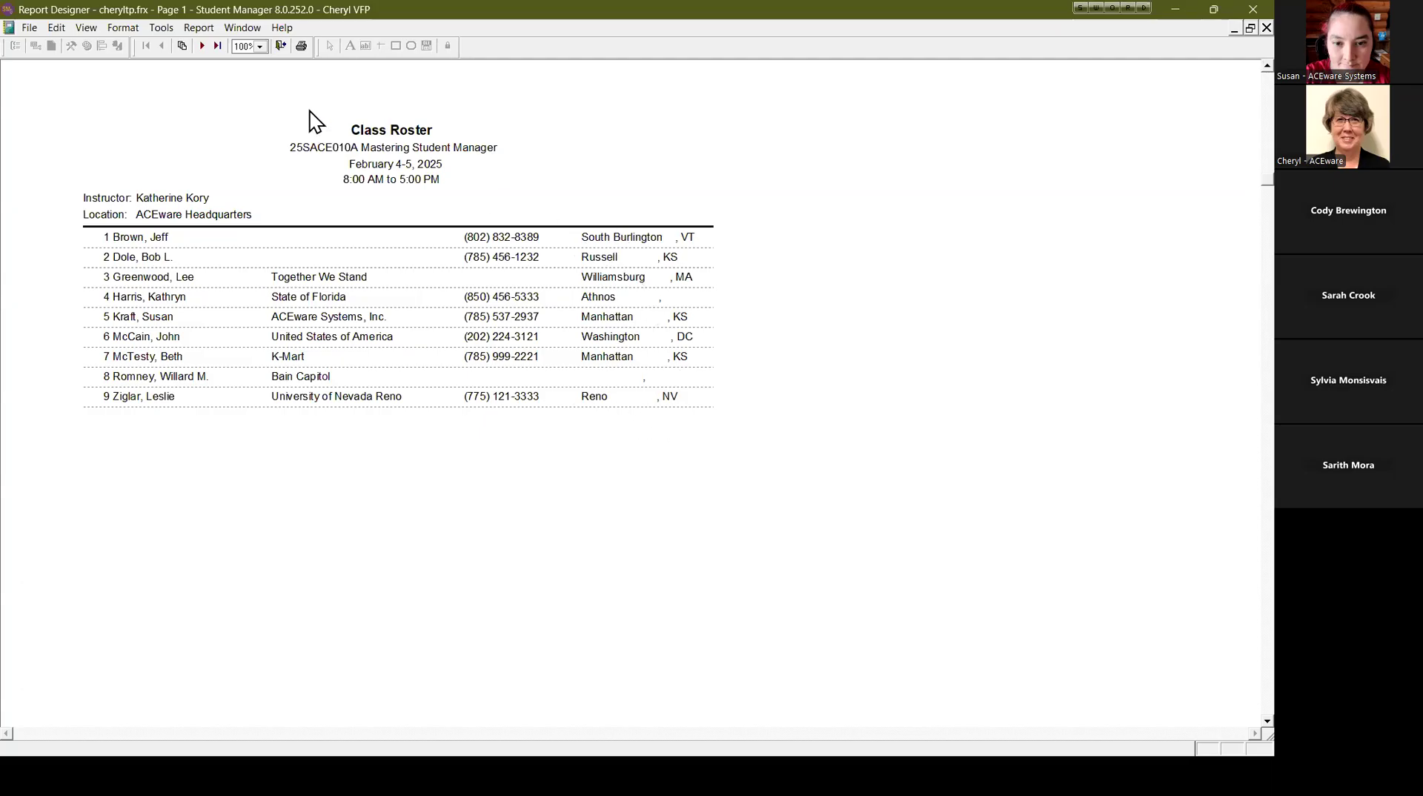
click(281, 45)
Restore the city and state field's expression to trim(nmcity)+', '+nmstate, preview the roster and close the preview.
click(472, 265)
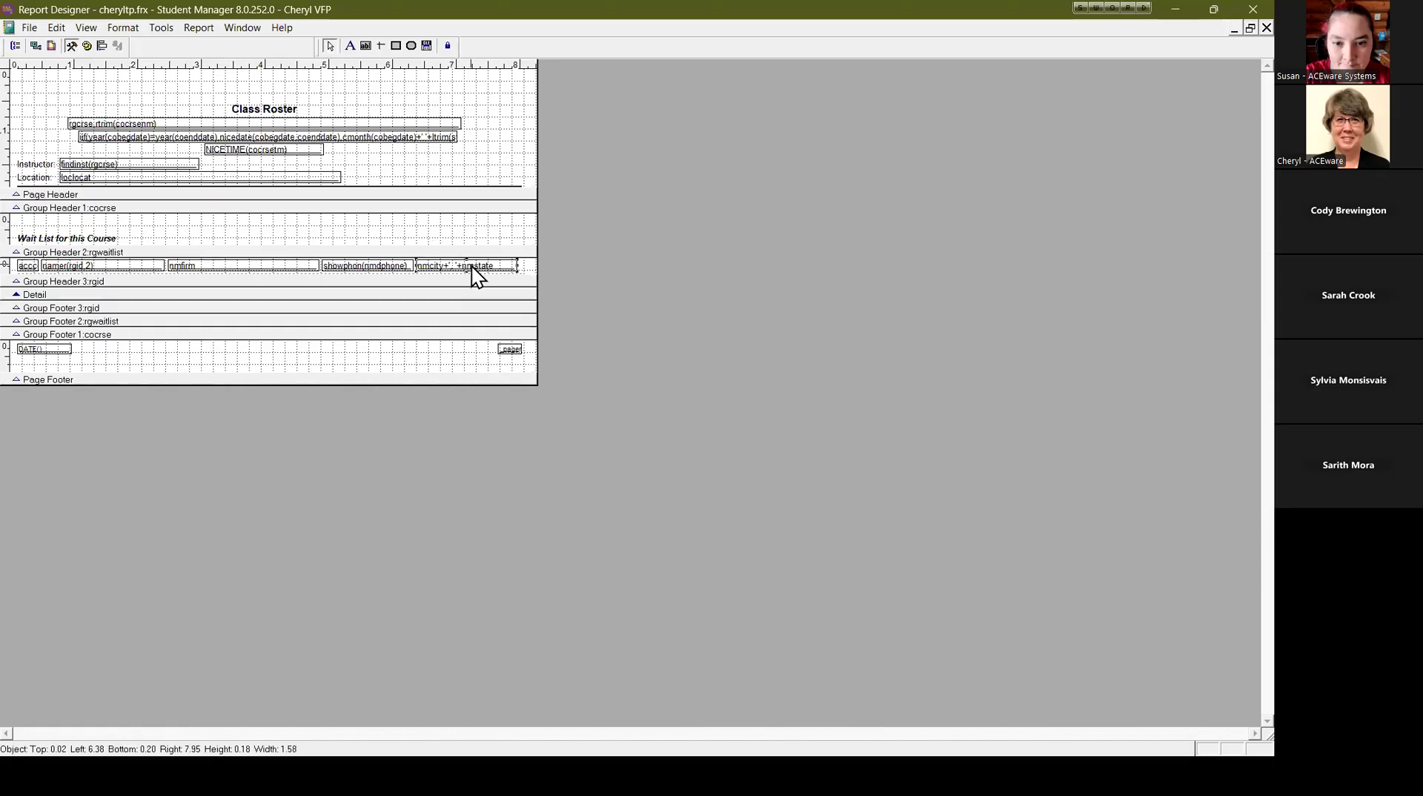
double_click(472, 265)
key(Home)
text(trim()
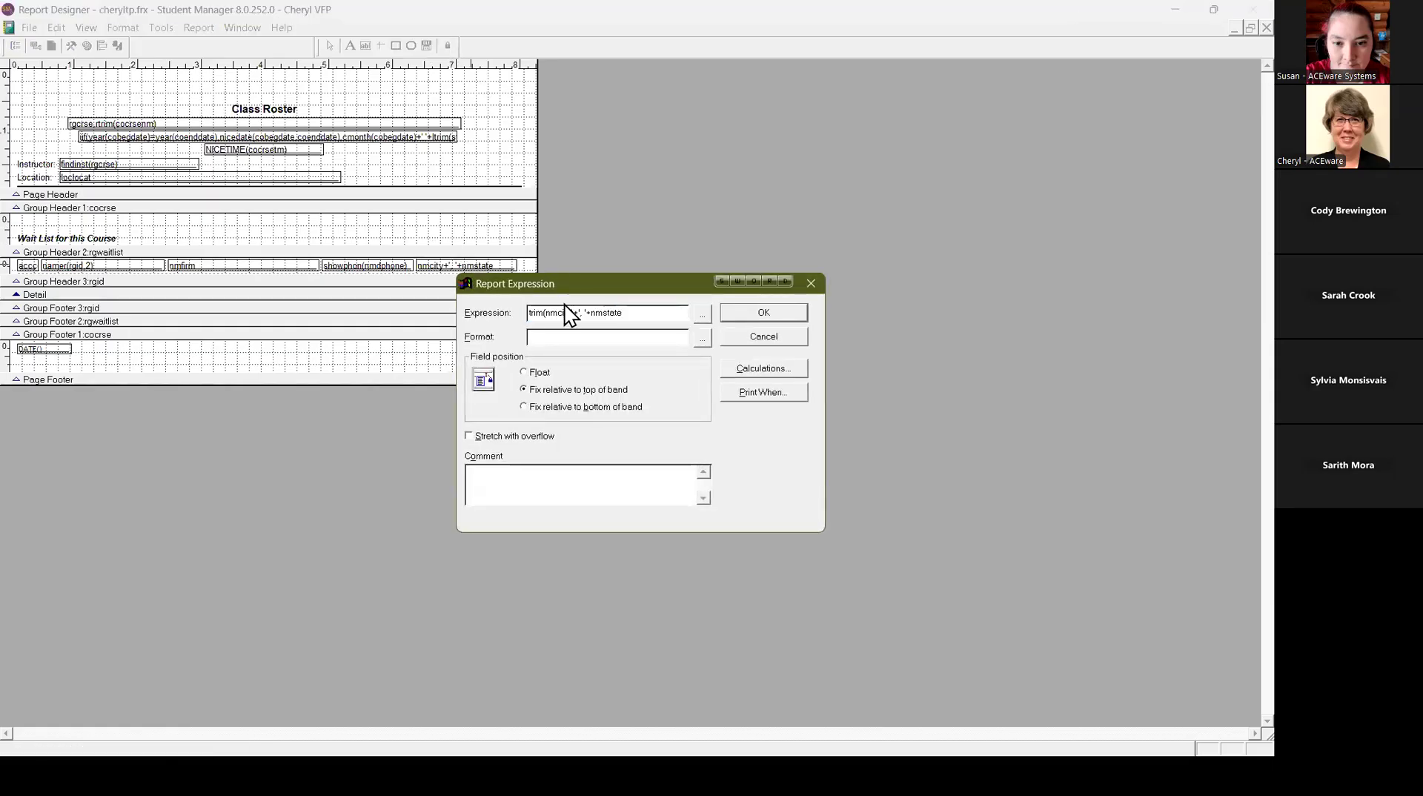
click(659, 309)
drag(573, 313, 479, 312)
key(Right)
text(,)
click(637, 313)
click(773, 308)
key(ctrl+i)
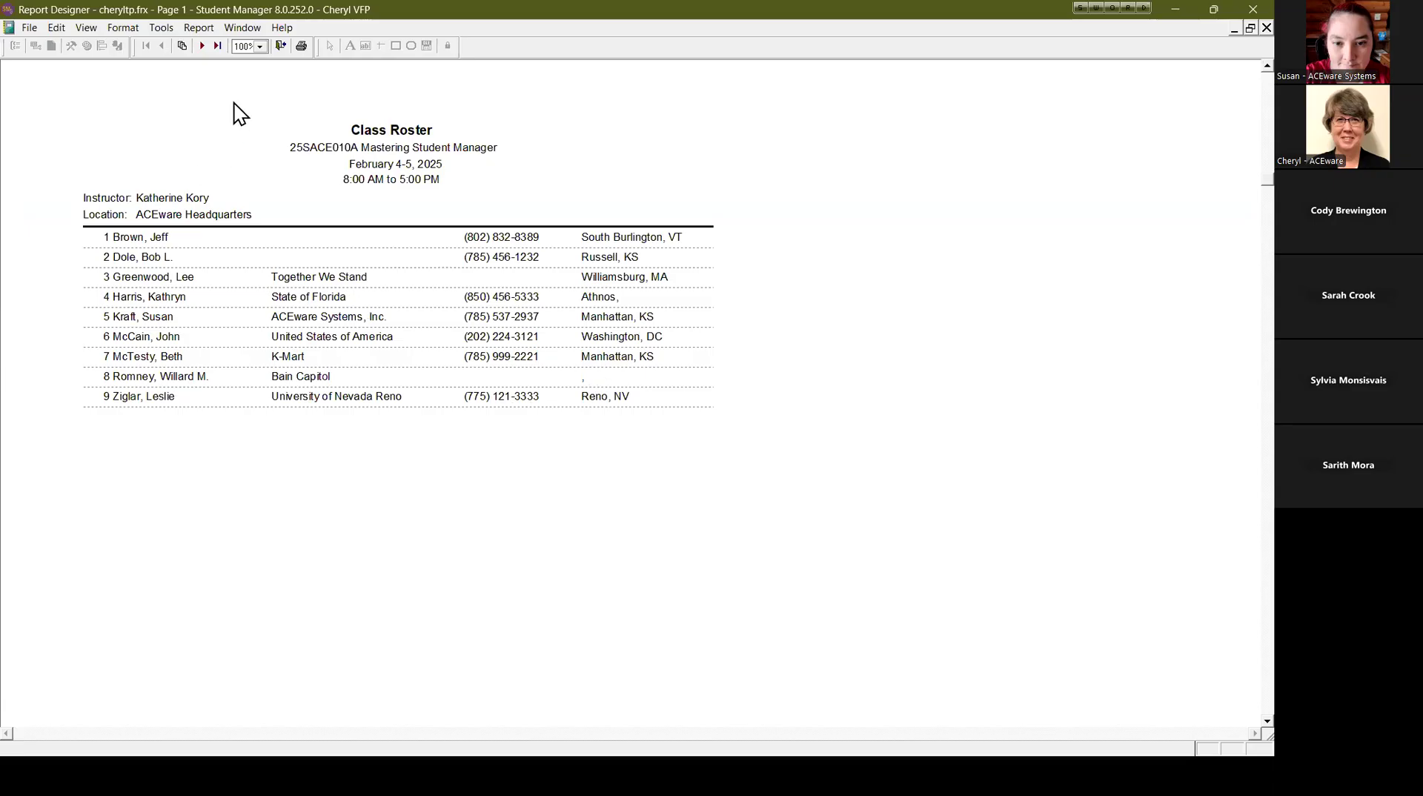
click(281, 47)
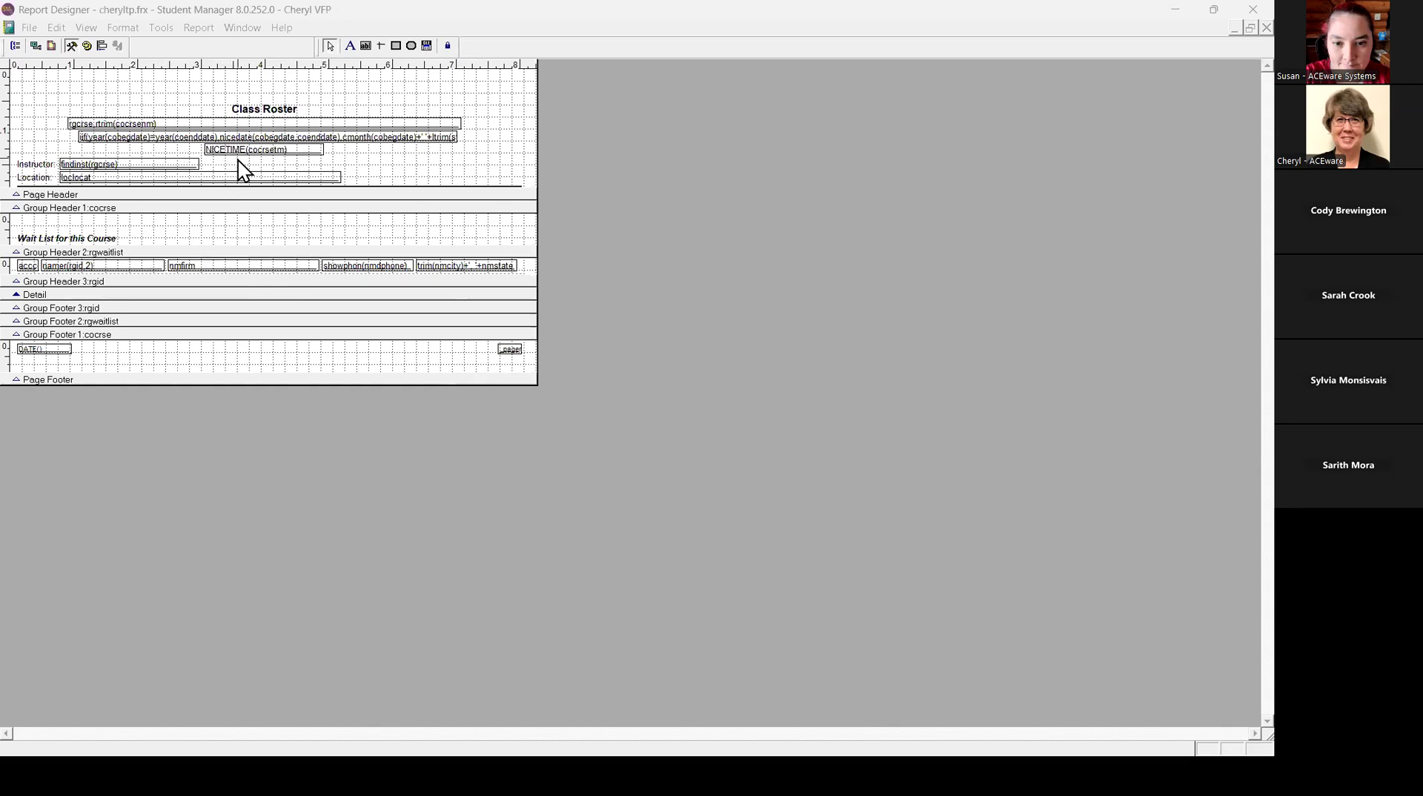
Add a field below the course time in the page header with the expression nicedate(cobegdate).
click(365, 46)
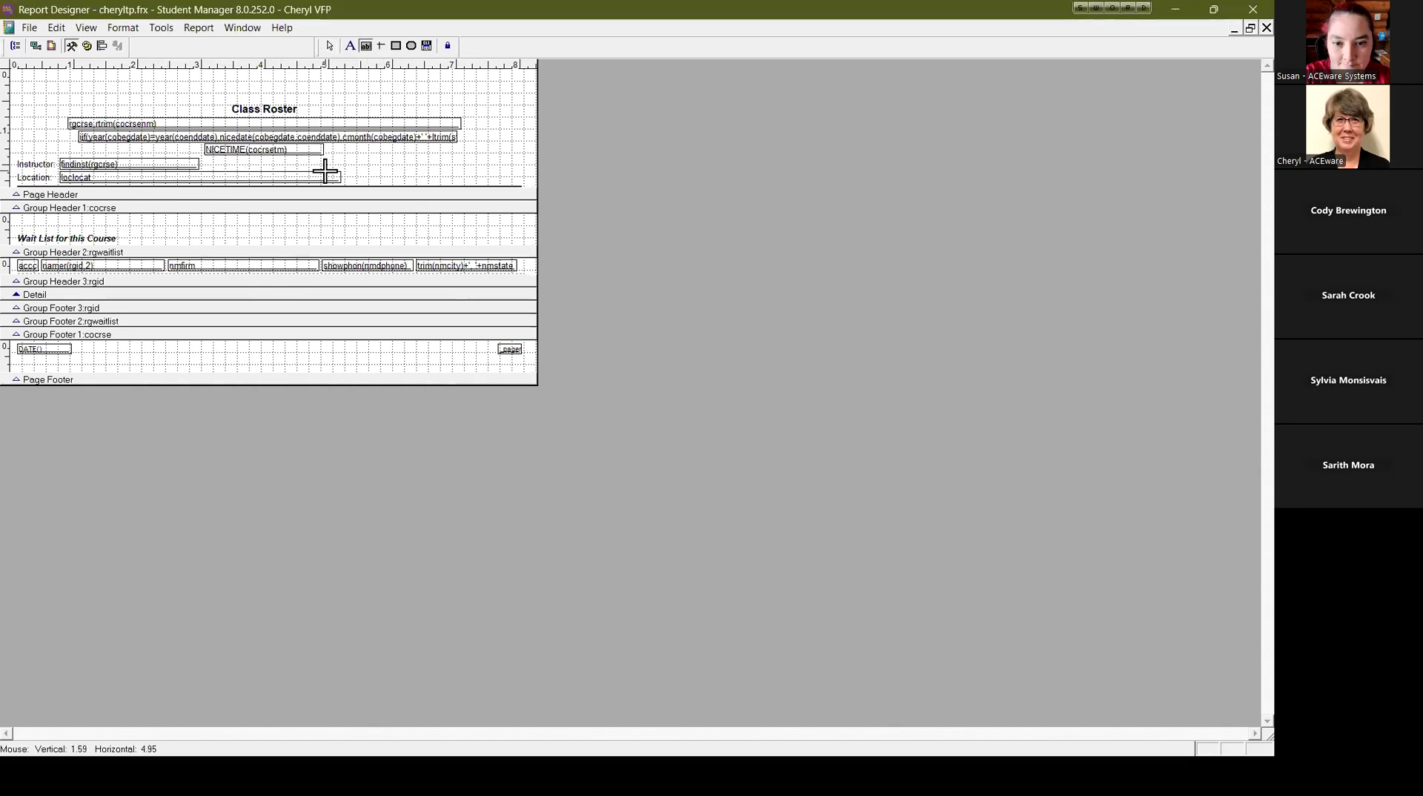
drag(319, 151, 521, 180)
text(nic)
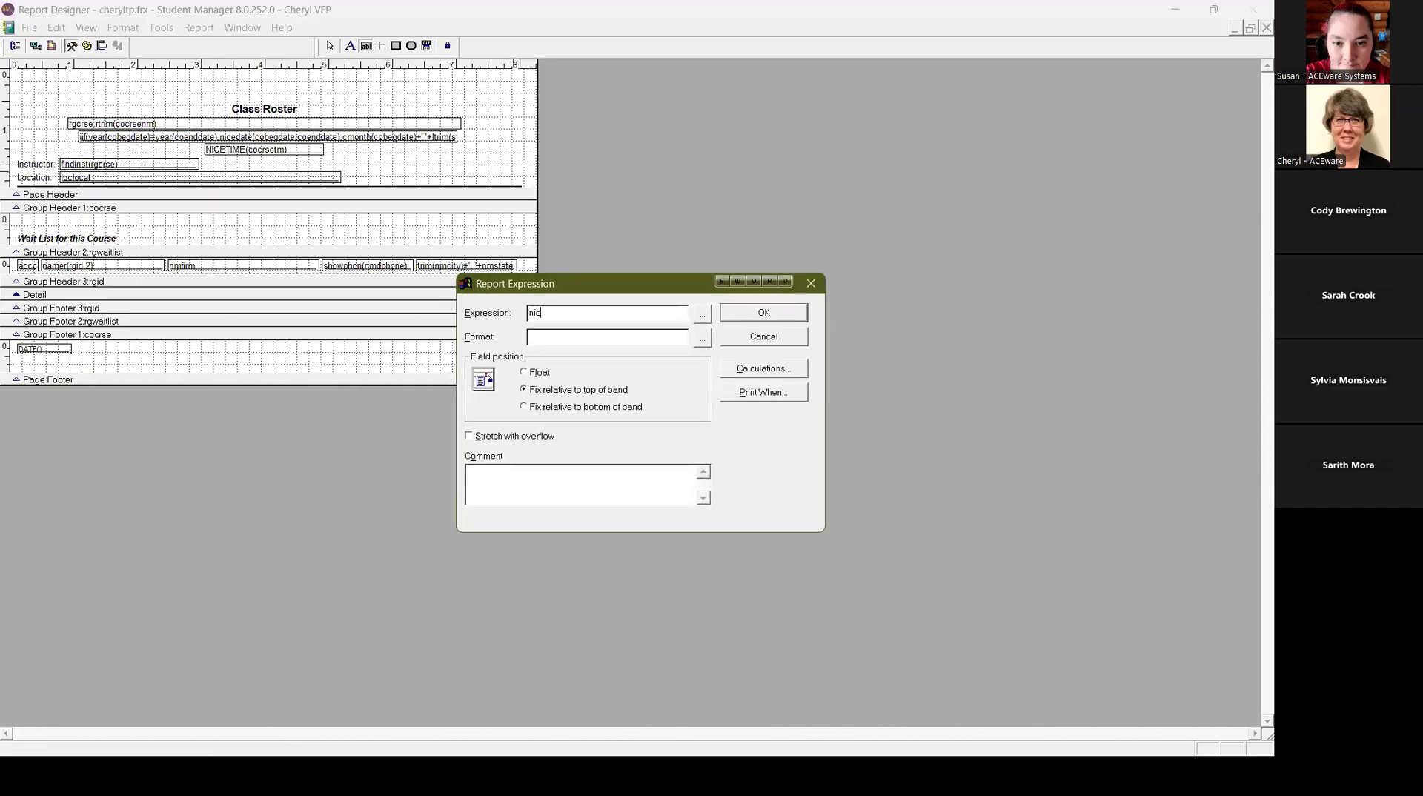
text(edate())
key(Left)
text(deb)
key(BackSpace)
key(BackSpace)
key(BackSpace)
text(cobegdate)
click(741, 319)
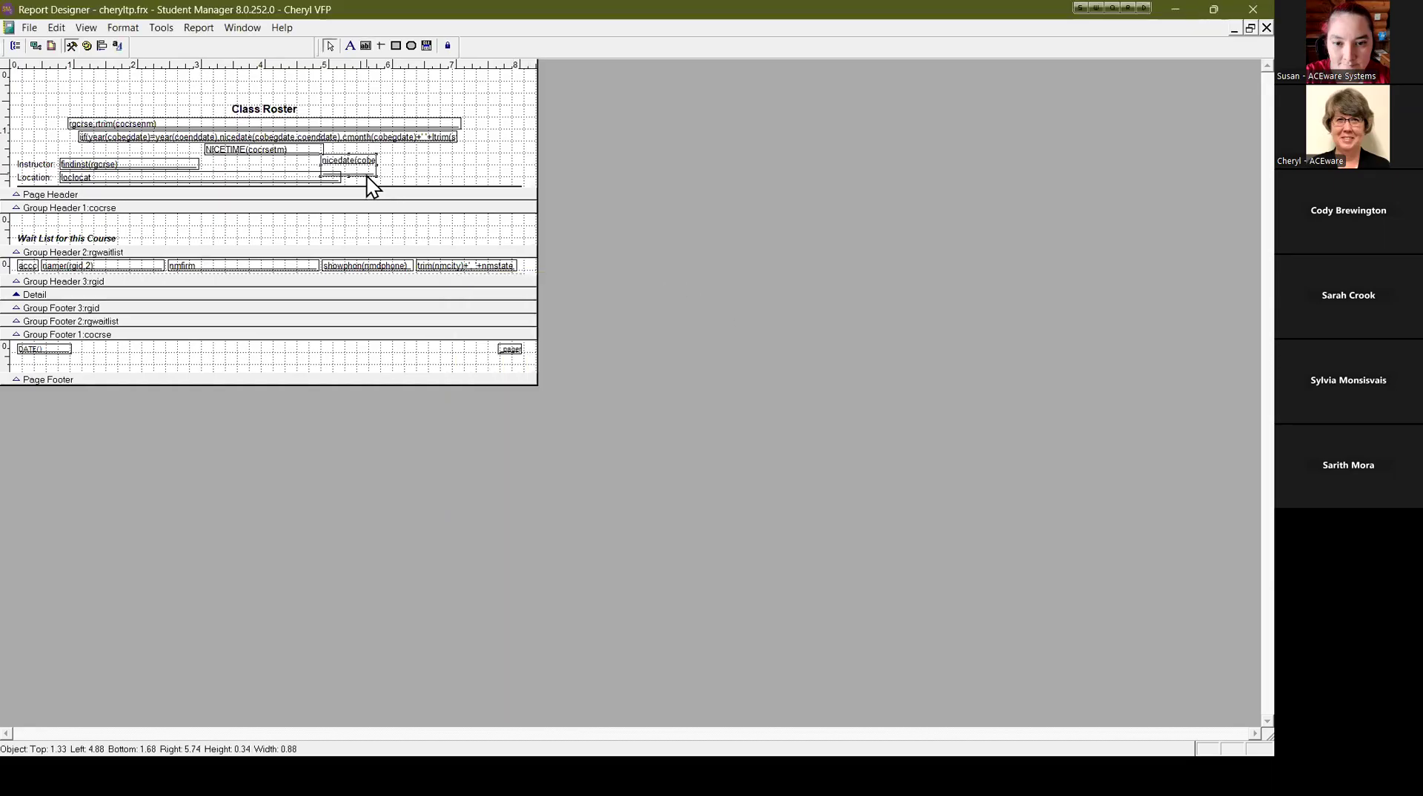
Resize the new nicedate field to about 2.52 wide and 0.22 high.
key(shift+Right)
key(shift+Right)
key(shift+Right)
key(shift+Right)
key(shift+Right)
key(shift+Right)
key(shift+Right)
key(shift+Right)
key(shift+Right)
key(shift+Right)
key(shift+Right)
key(shift+Right)
key(shift+Right)
key(shift+Right)
key(shift+Right)
key(shift+Right)
key(shift+Right)
key(shift+Right)
key(shift+Right)
key(shift+Right)
key(shift+Right)
key(shift+Right)
key(shift+Right)
key(shift+Right)
key(shift+Right)
key(shift+Right)
key(shift+Right)
key(shift+Right)
key(shift+Right)
key(shift+Right)
key(shift+Right)
key(shift+Right)
key(shift+Right)
key(shift+Right)
key(shift+Right)
key(shift+Right)
key(shift+Right)
key(shift+Right)
key(shift+Right)
key(shift+Right)
key(shift+Right)
key(shift+Right)
key(shift+Right)
key(shift+Right)
key(shift+Right)
key(shift+Right)
key(shift+Right)
key(shift+Right)
key(shift+Right)
key(shift+Right)
key(shift+Right)
key(shift+Right)
key(shift+Right)
key(shift+Right)
key(shift+Right)
key(shift+Right)
key(shift+Right)
key(shift+Right)
key(shift+Right)
key(shift+Right)
key(shift+Right)
key(shift+Right)
key(shift+Right)
key(shift+Right)
key(shift+Right)
key(shift+Right)
key(shift+Right)
key(shift+Right)
key(shift+Right)
key(shift+Right)
key(shift+Up)
key(shift+Up)
key(shift+Up)
key(shift+Up)
key(shift+Up)
key(shift+Up)
key(shift+Up)
key(shift+Up)
key(shift+Up)
key(shift+Up)
key(shift+Up)
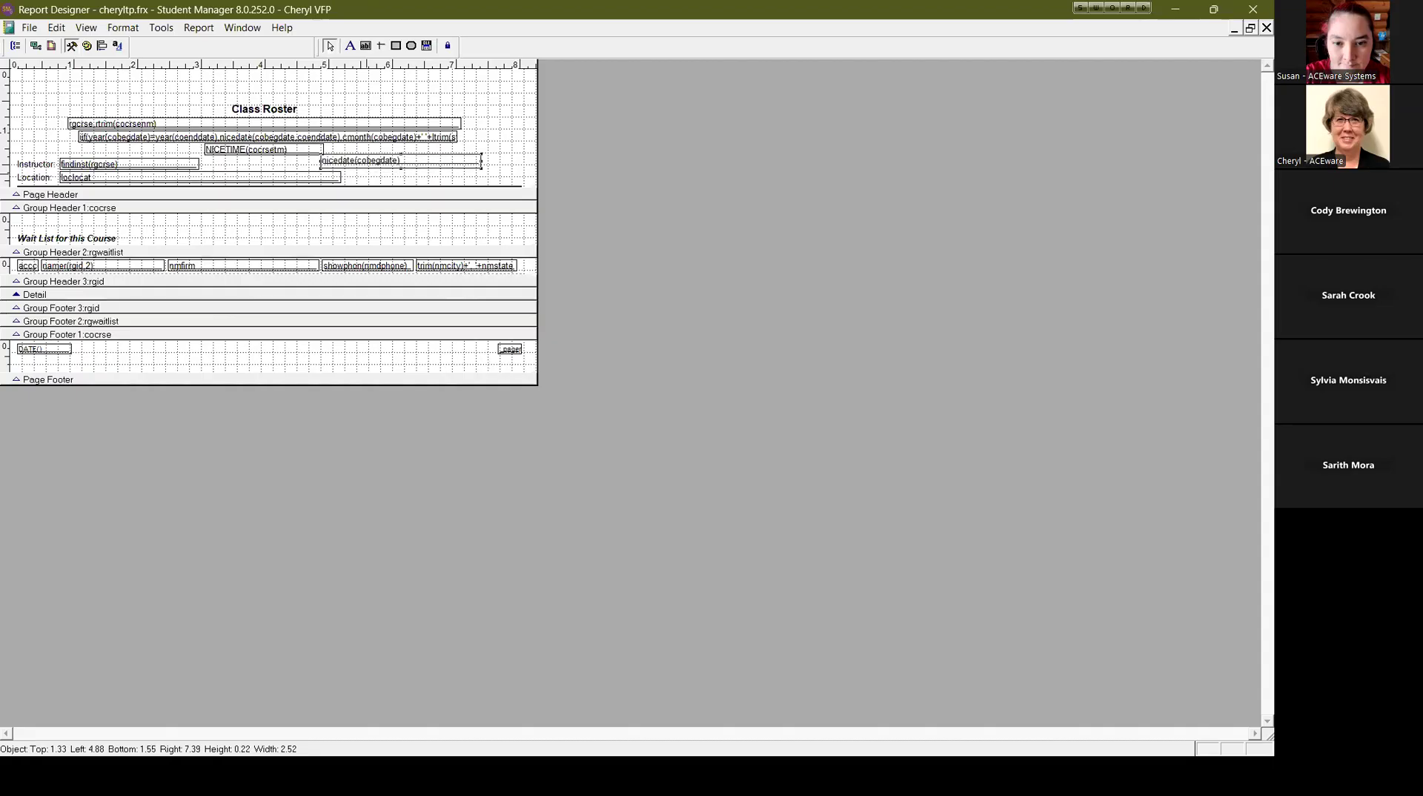
Move the nicedate field horizontally until its left edge is at about 5.45.
key(Right)
key(Right)
key(Right)
key(Right)
key(Right)
key(Right)
key(Right)
key(Right)
key(Right)
key(Right)
key(Right)
key(Right)
key(Right)
key(Right)
key(Right)
key(Right)
key(Right)
key(Right)
key(Right)
key(Right)
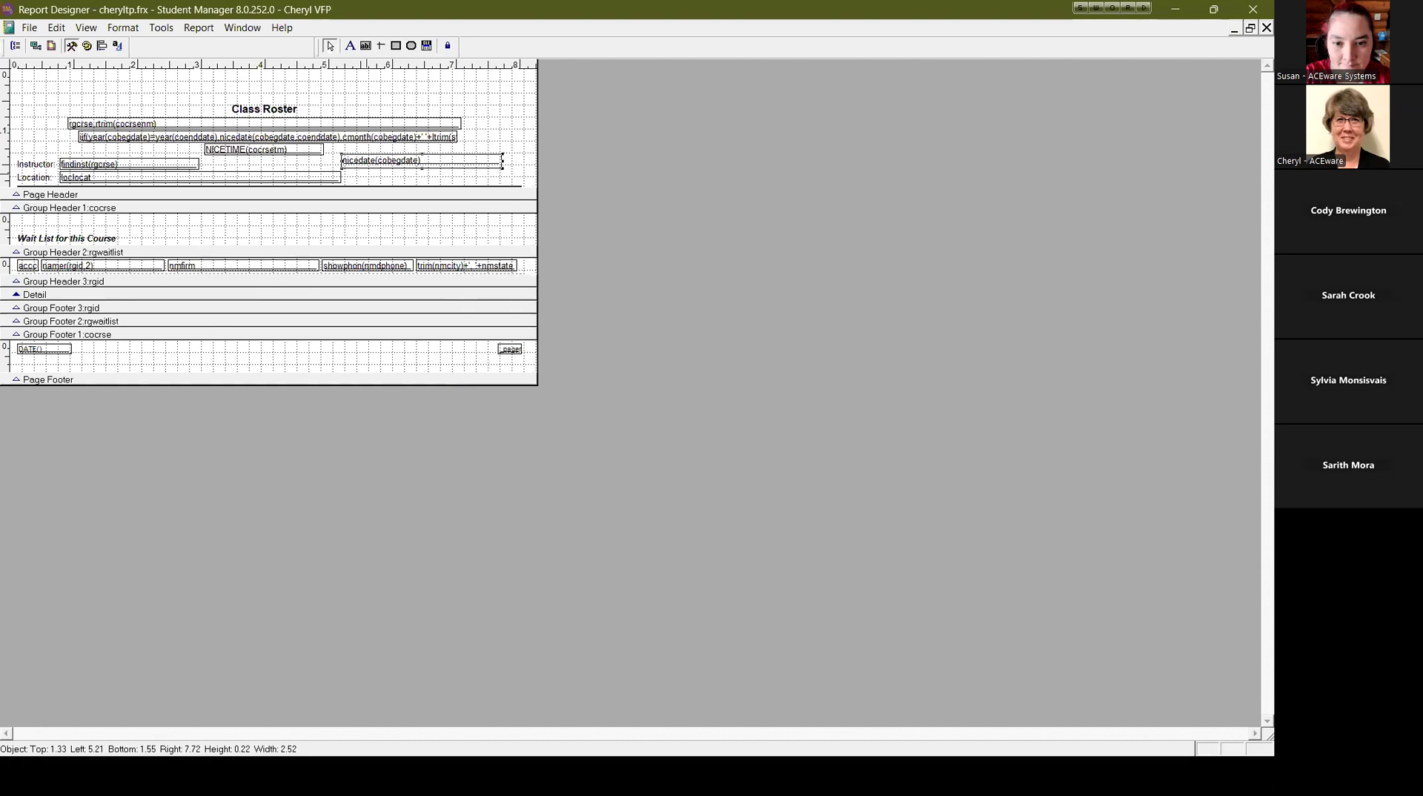
key(Right)
key(Right)
key(Right)
key(Right)
key(Right)
key(Right)
key(Right)
key(Right)
key(Right)
key(Right)
key(Right)
key(Right)
key(Right)
key(Right)
key(Right)
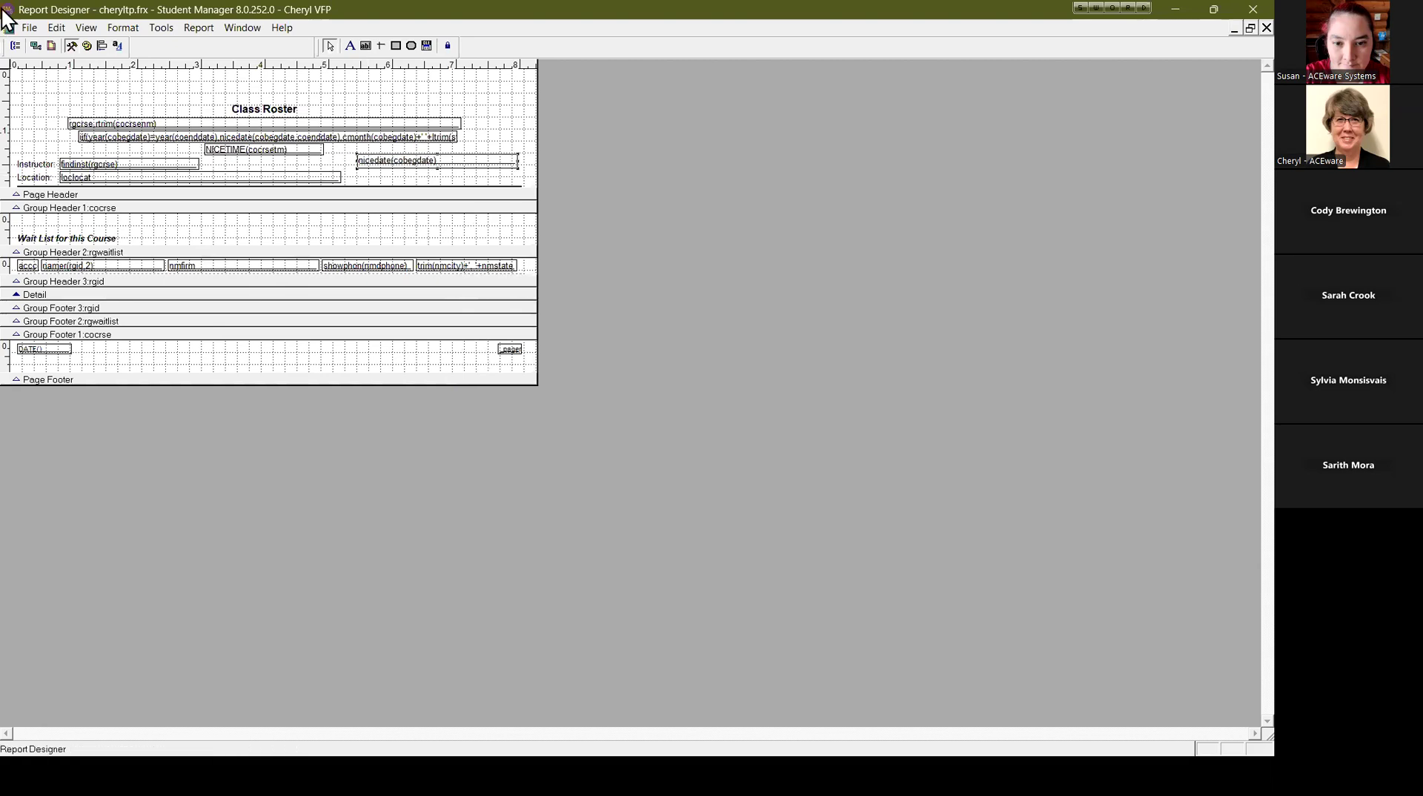
Color the nicedate field's text red, preview the Class Roster and close the preview.
click(88, 46)
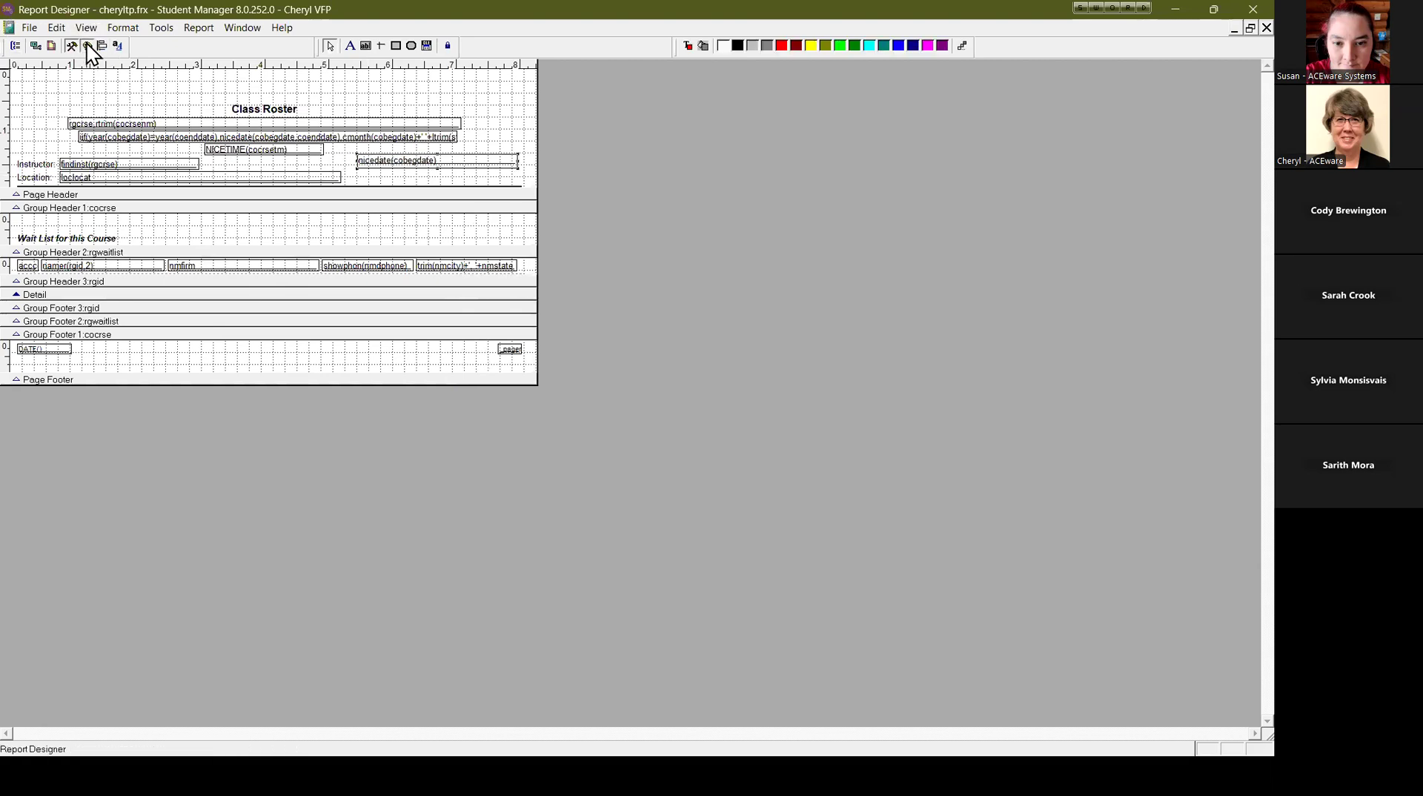
click(689, 46)
click(782, 46)
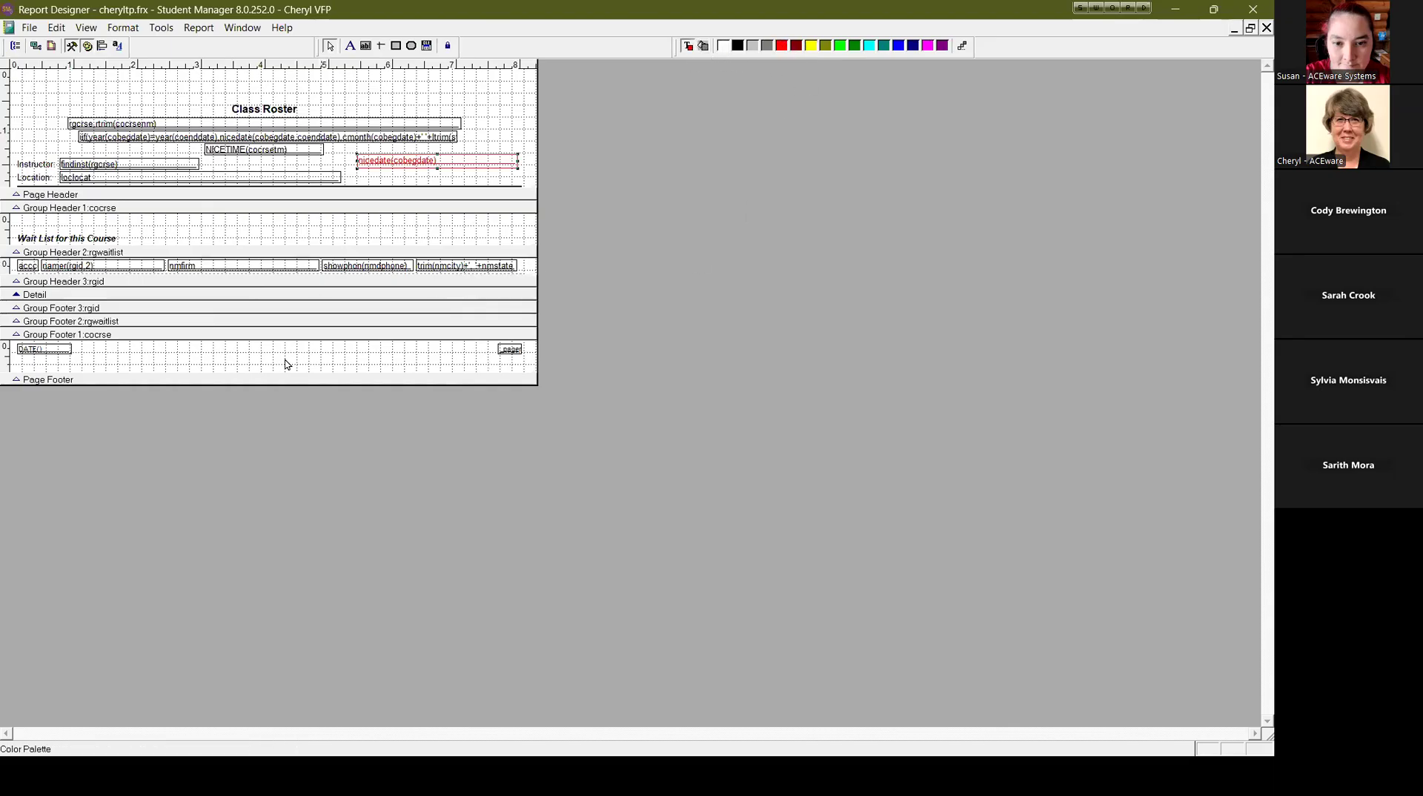
key(ctrl+i)
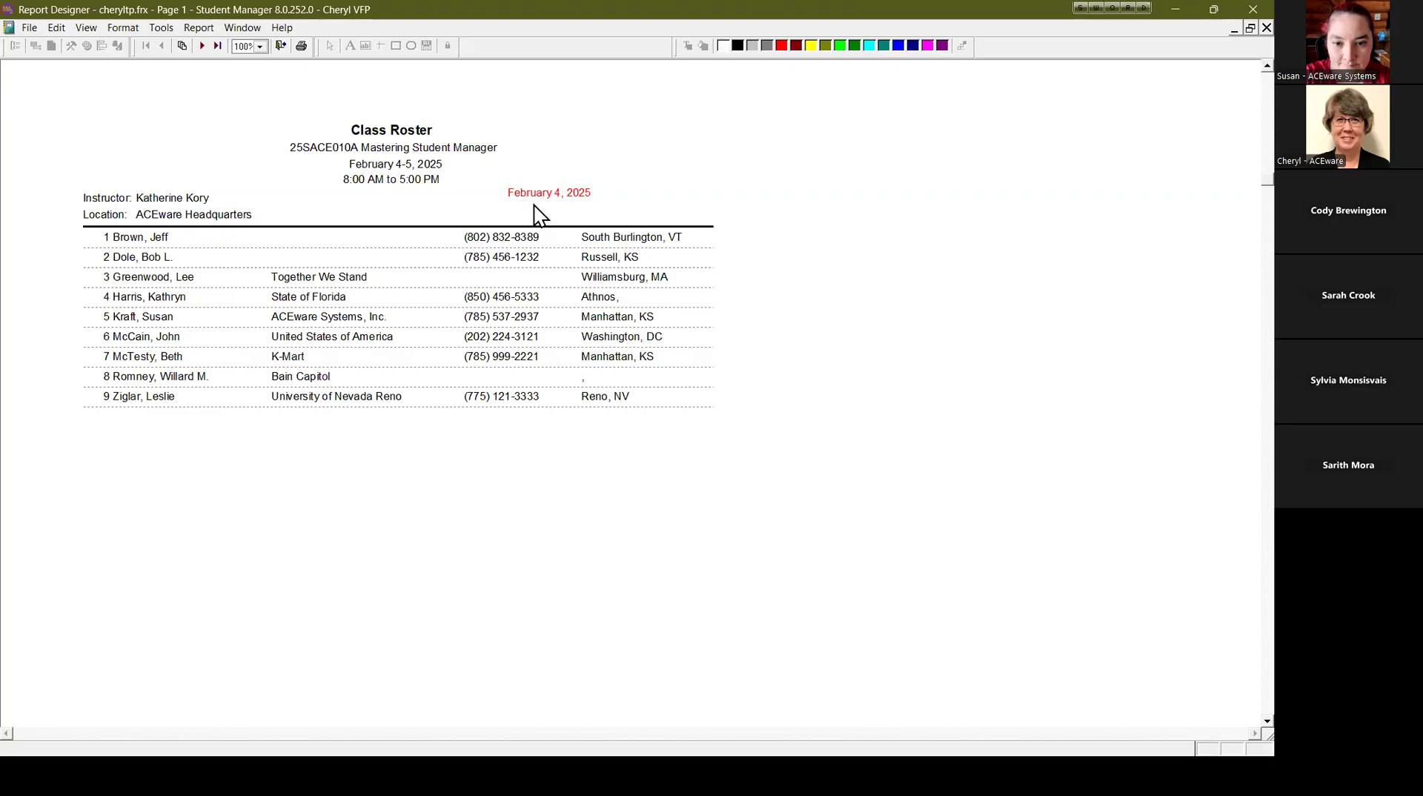
click(280, 46)
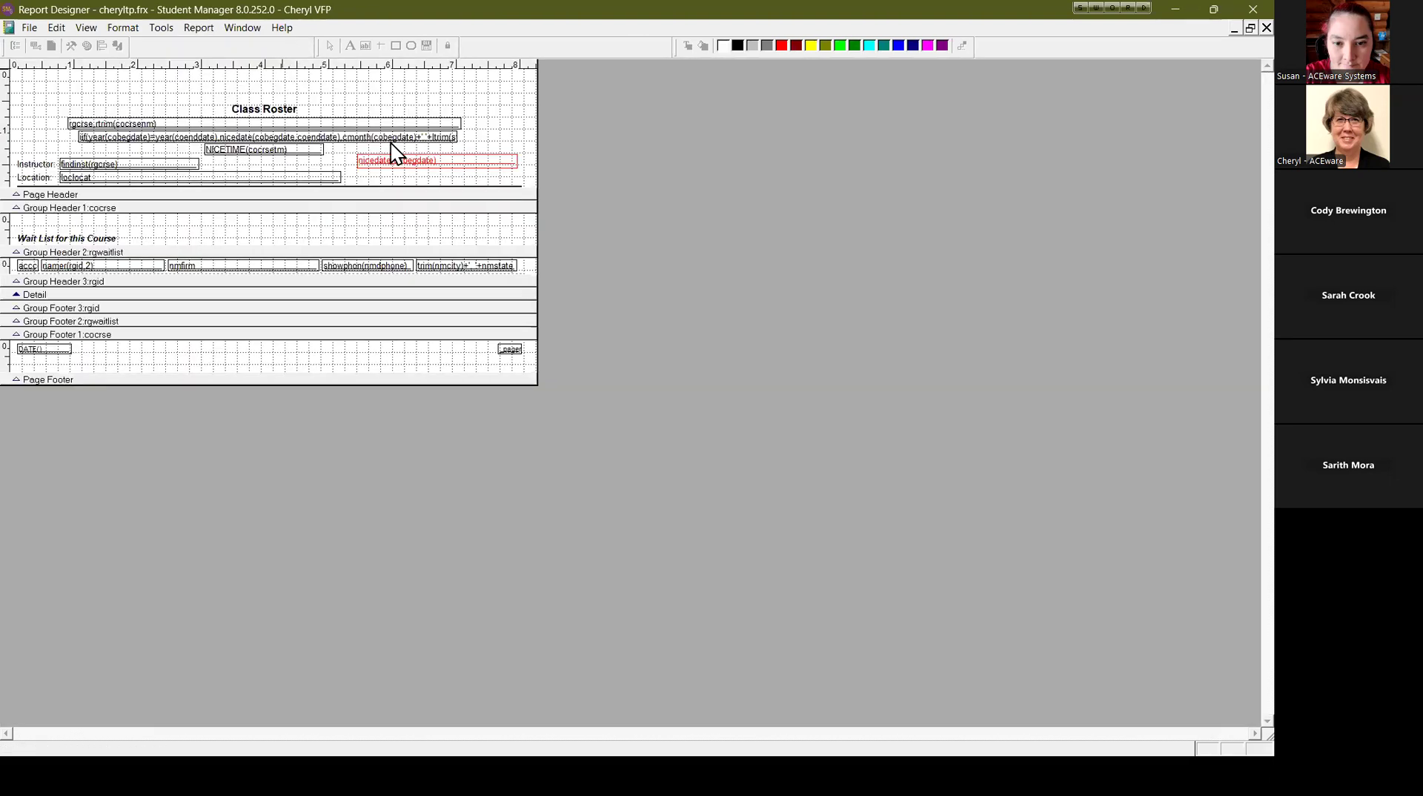
Change the red date field's expression to nicedate(cobegdate,coenddate) and preview the Class Roster.
double_click(414, 162)
click(607, 313)
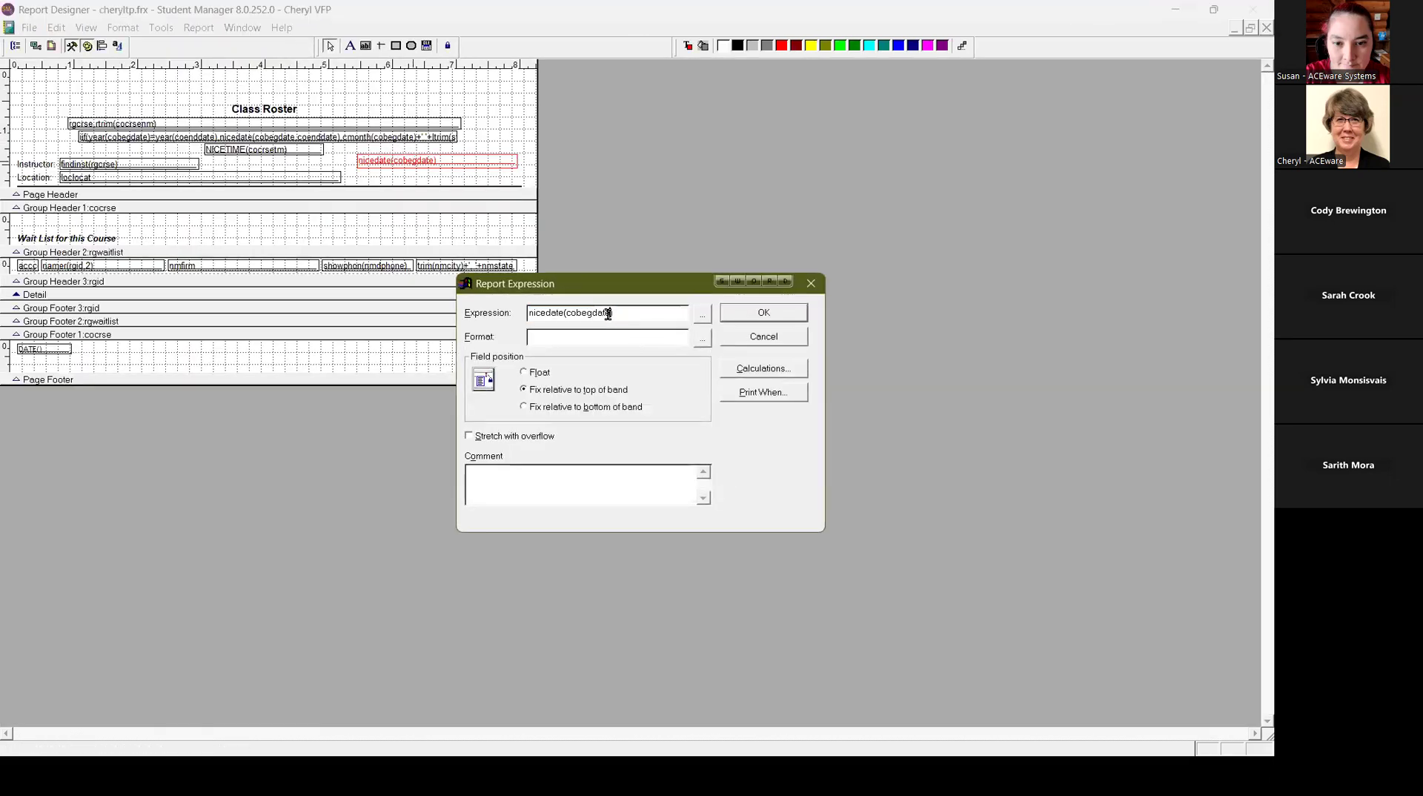
text(,coedn)
key(BackSpace)
key(BackSpace)
text(nddate)
click(795, 314)
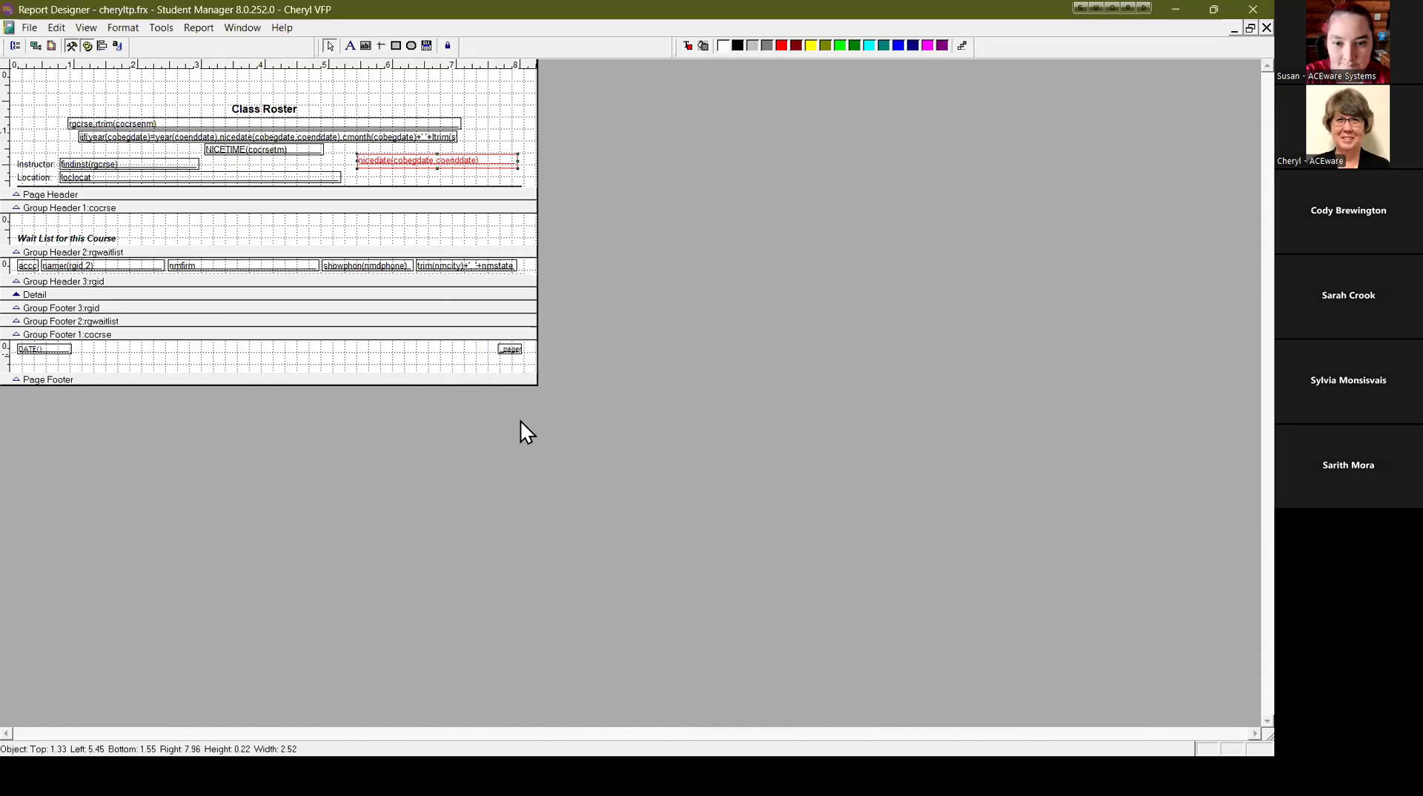
key(ctrl+i)
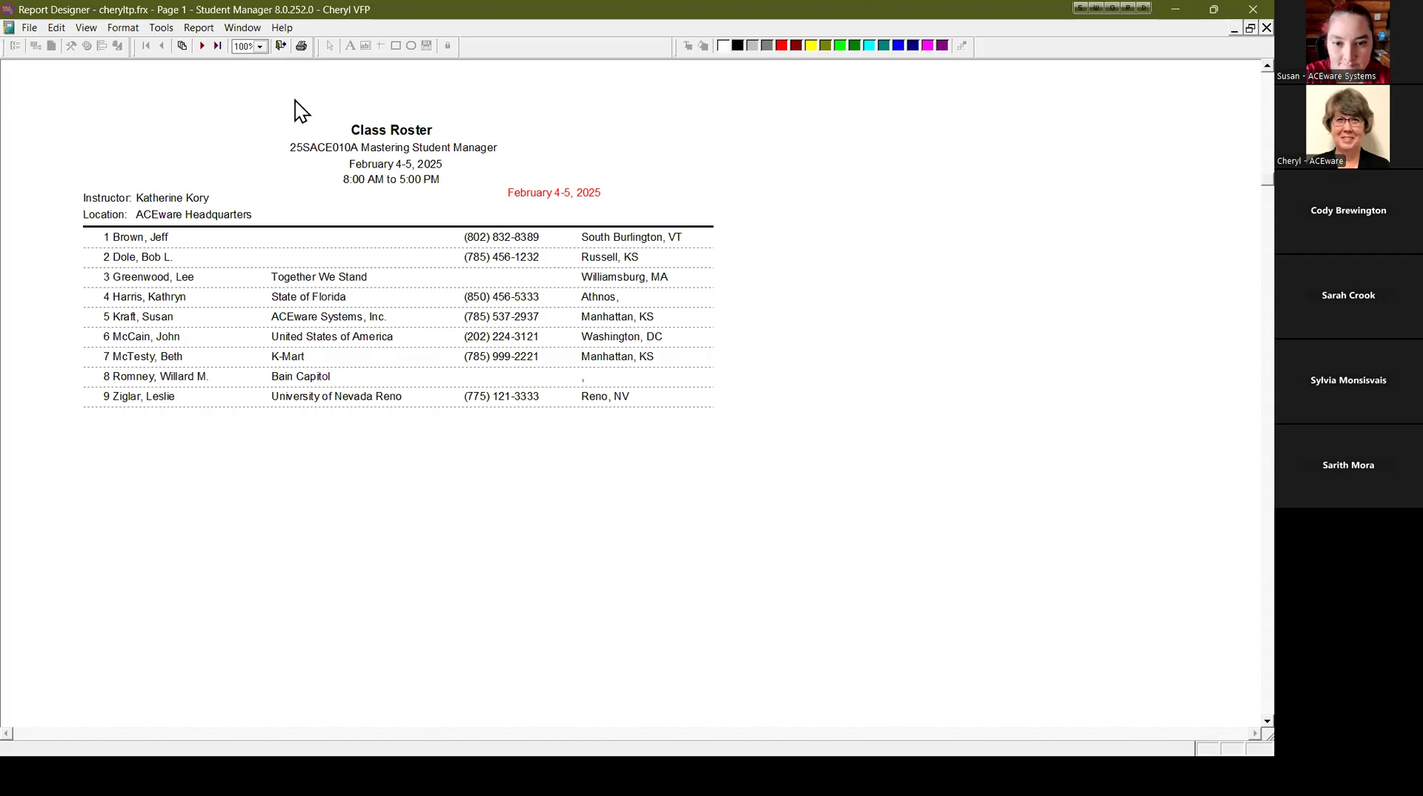
Close the preview and delete the red nicedate field from the page header.
click(281, 47)
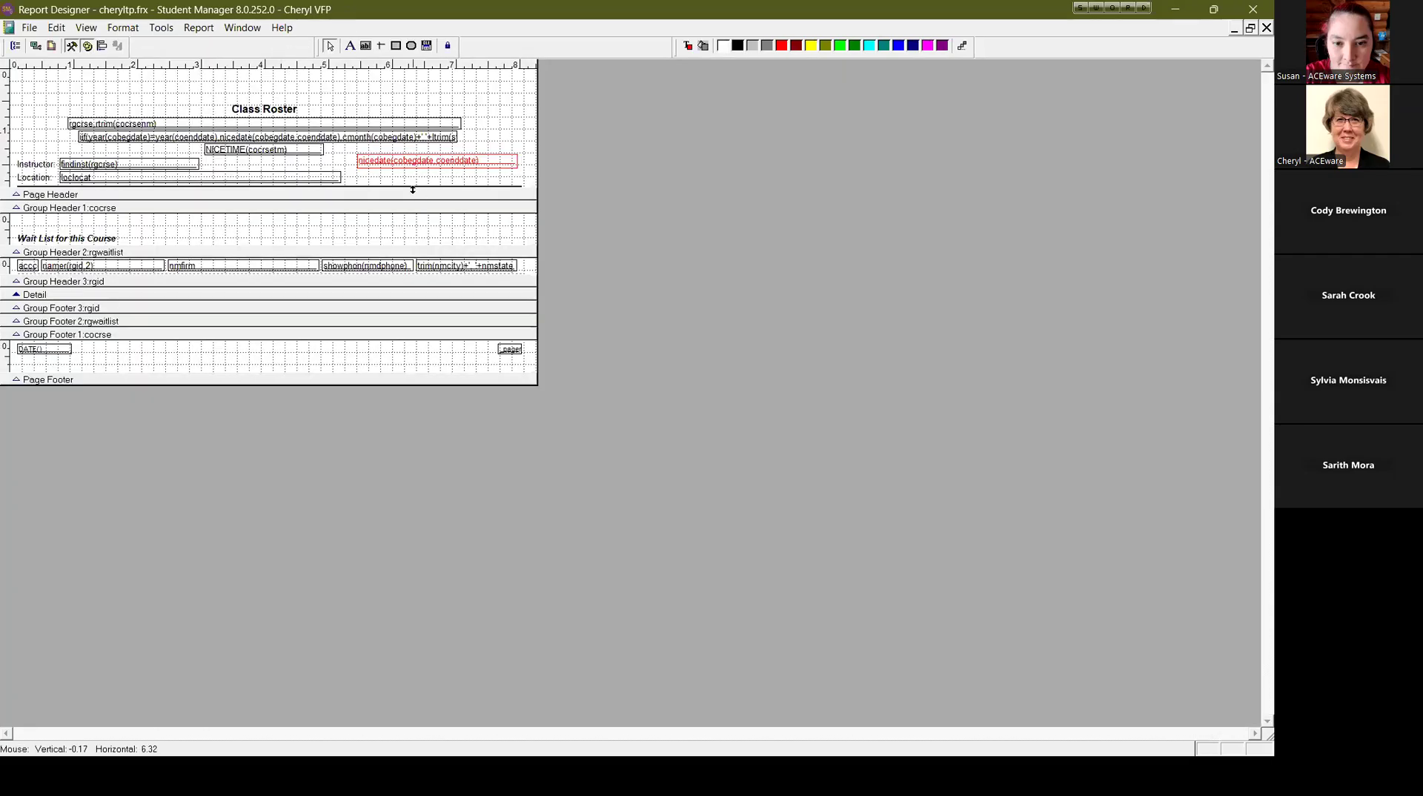
click(421, 166)
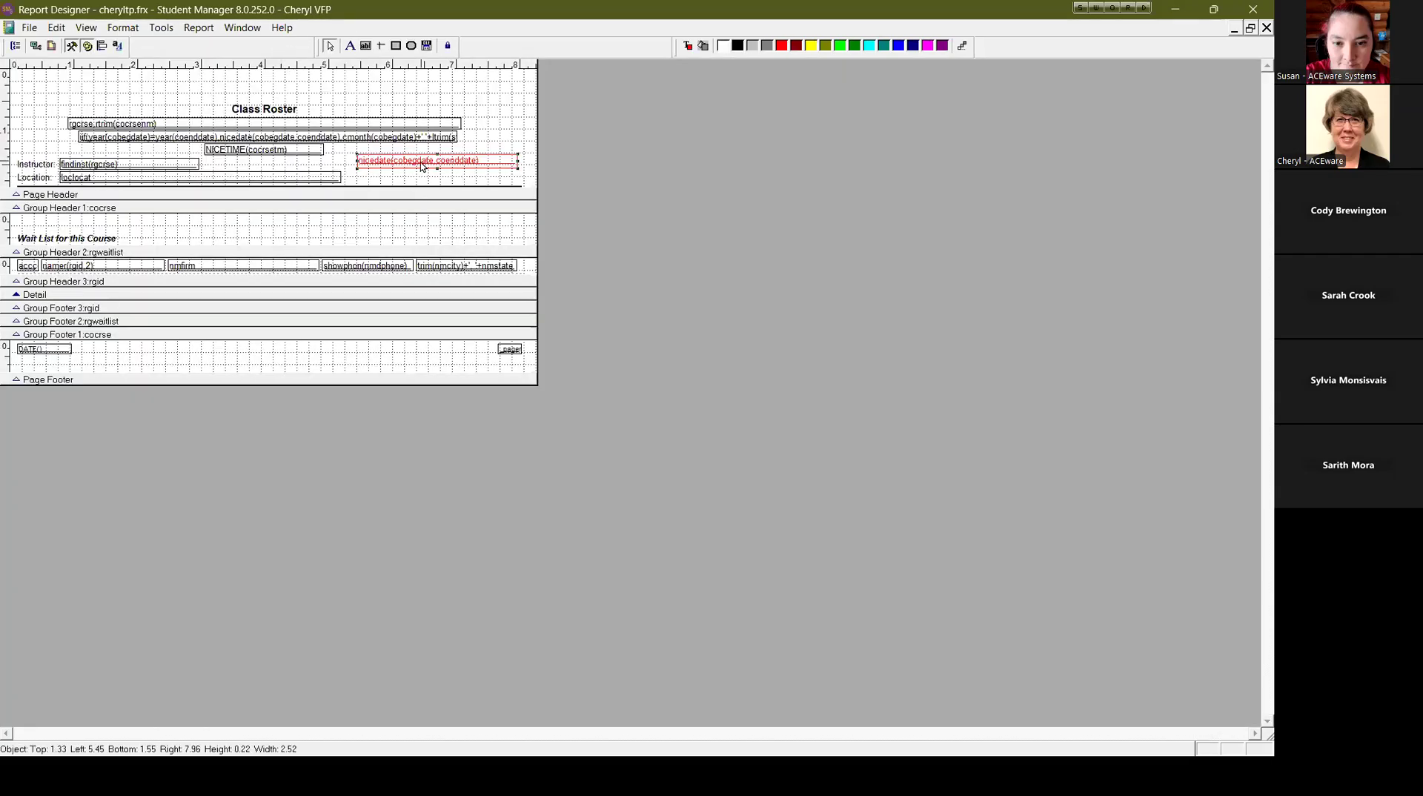
key(Delete)
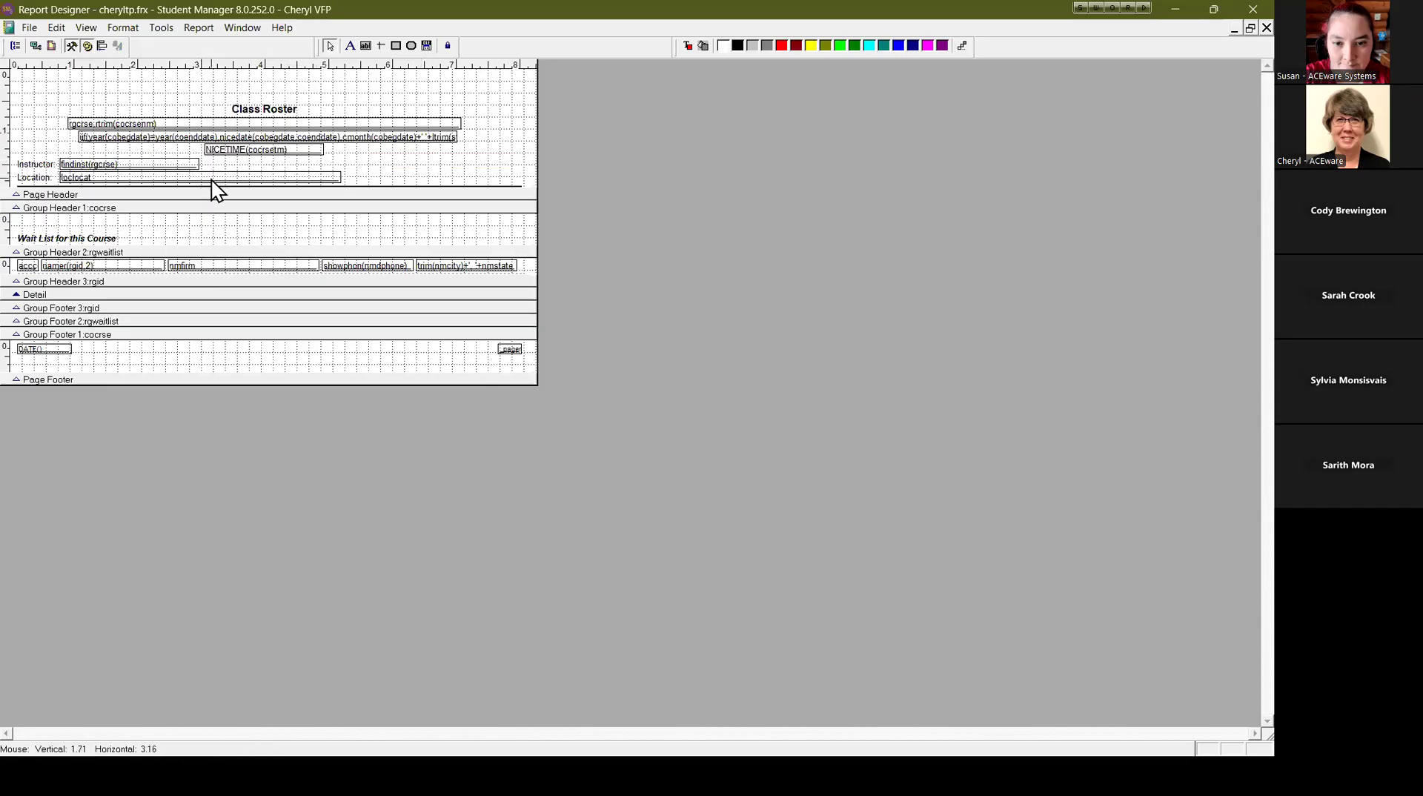
Open the instructor field's expression in the Expression Builder, and switch to the Help Center in the browser to open the FINDINST page.
double_click(161, 166)
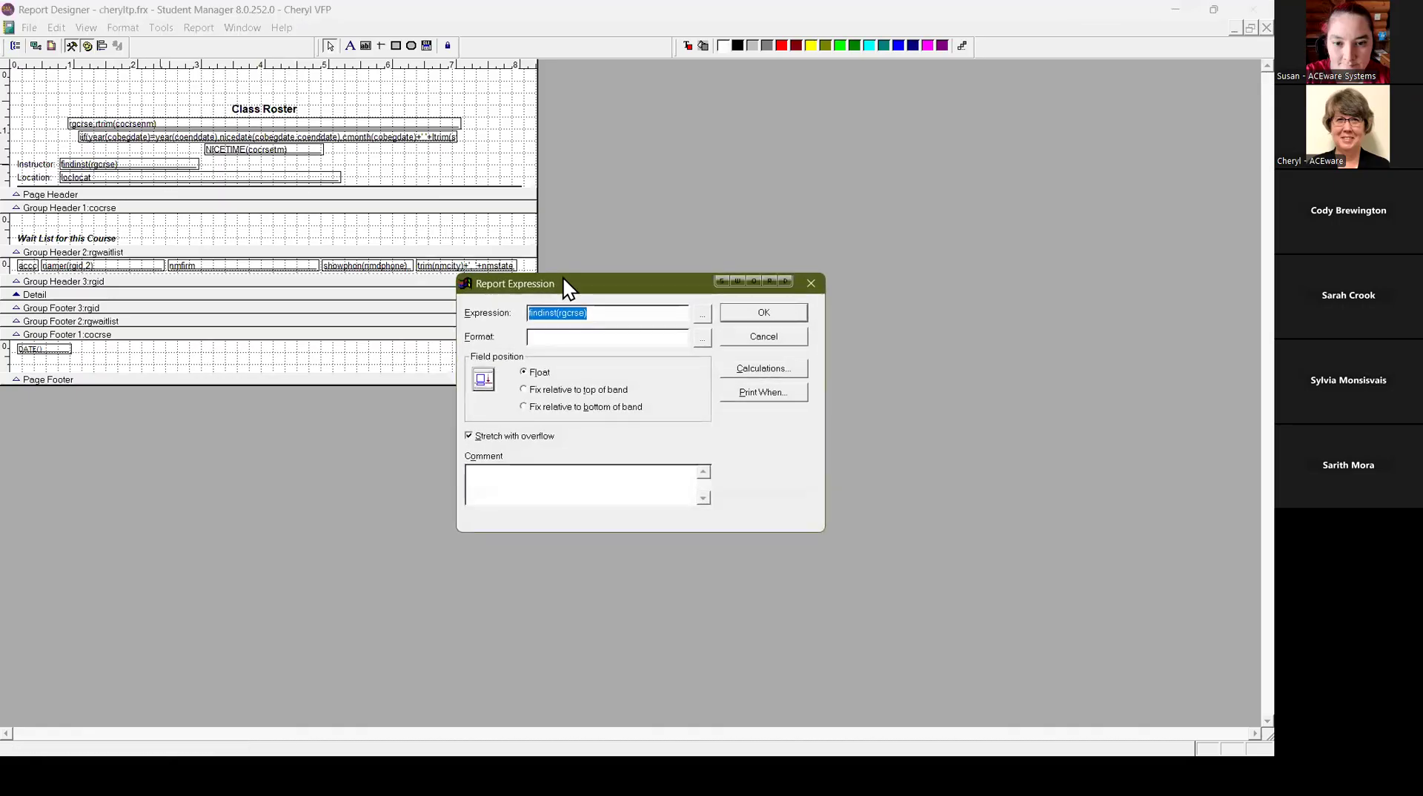
click(703, 318)
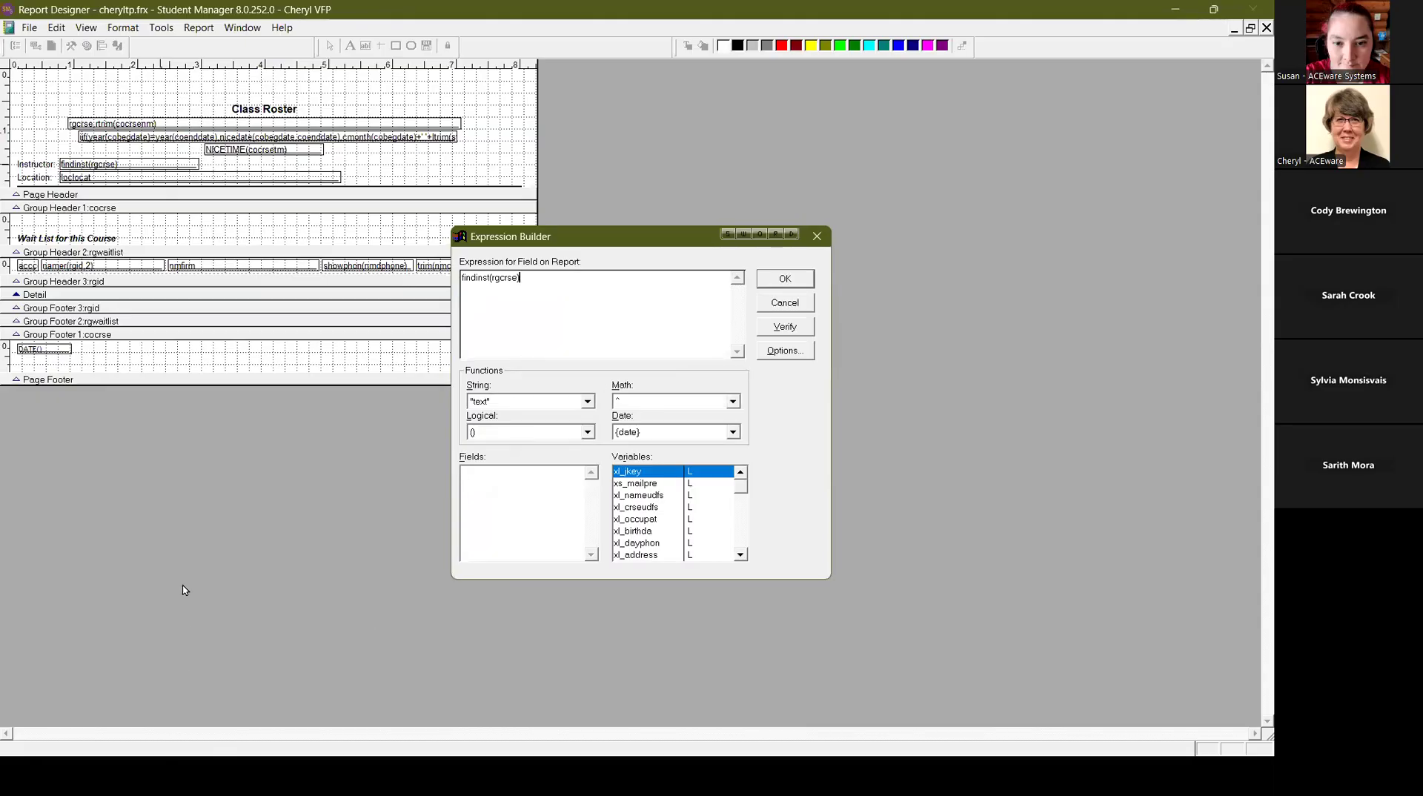
key(alt+Tab)
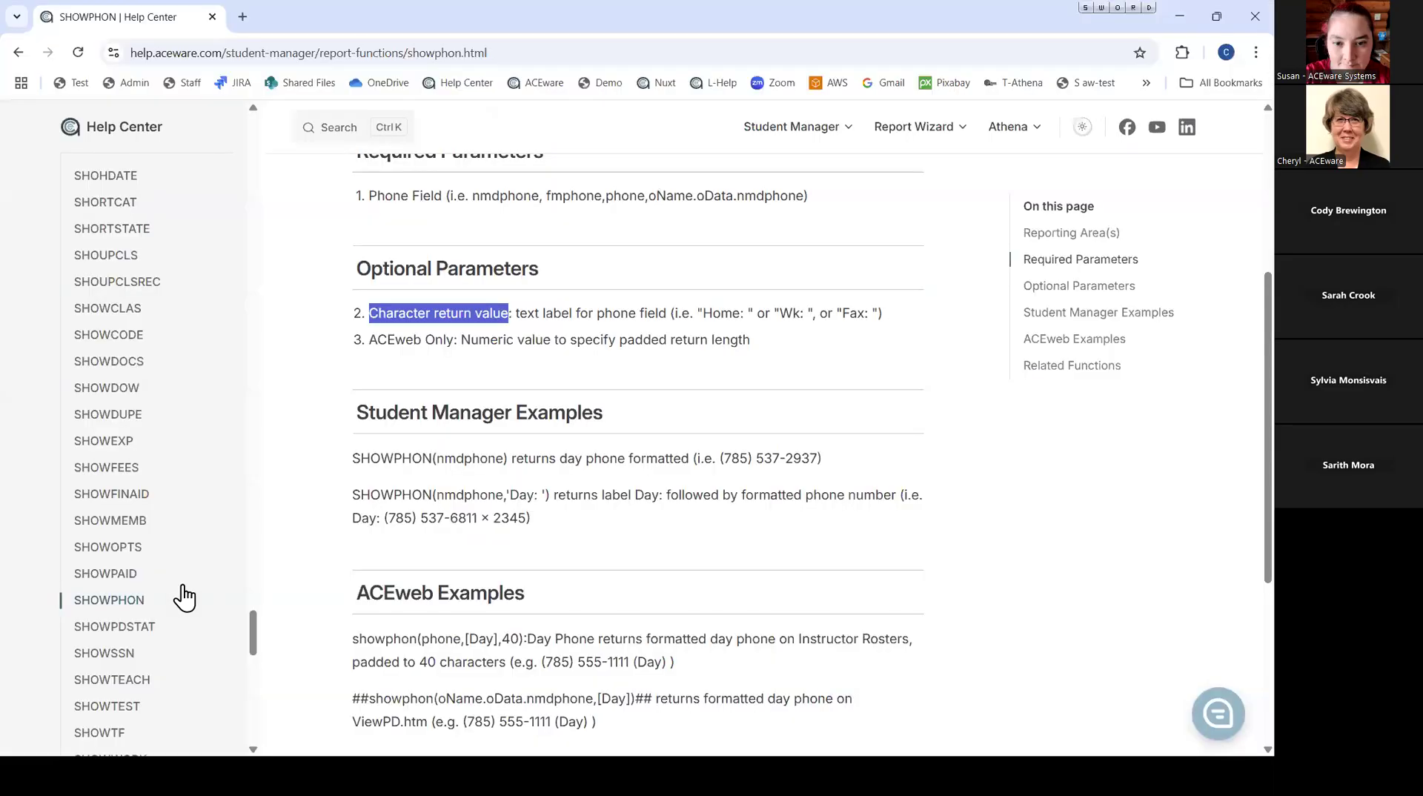
scroll(164, 420, up, 15)
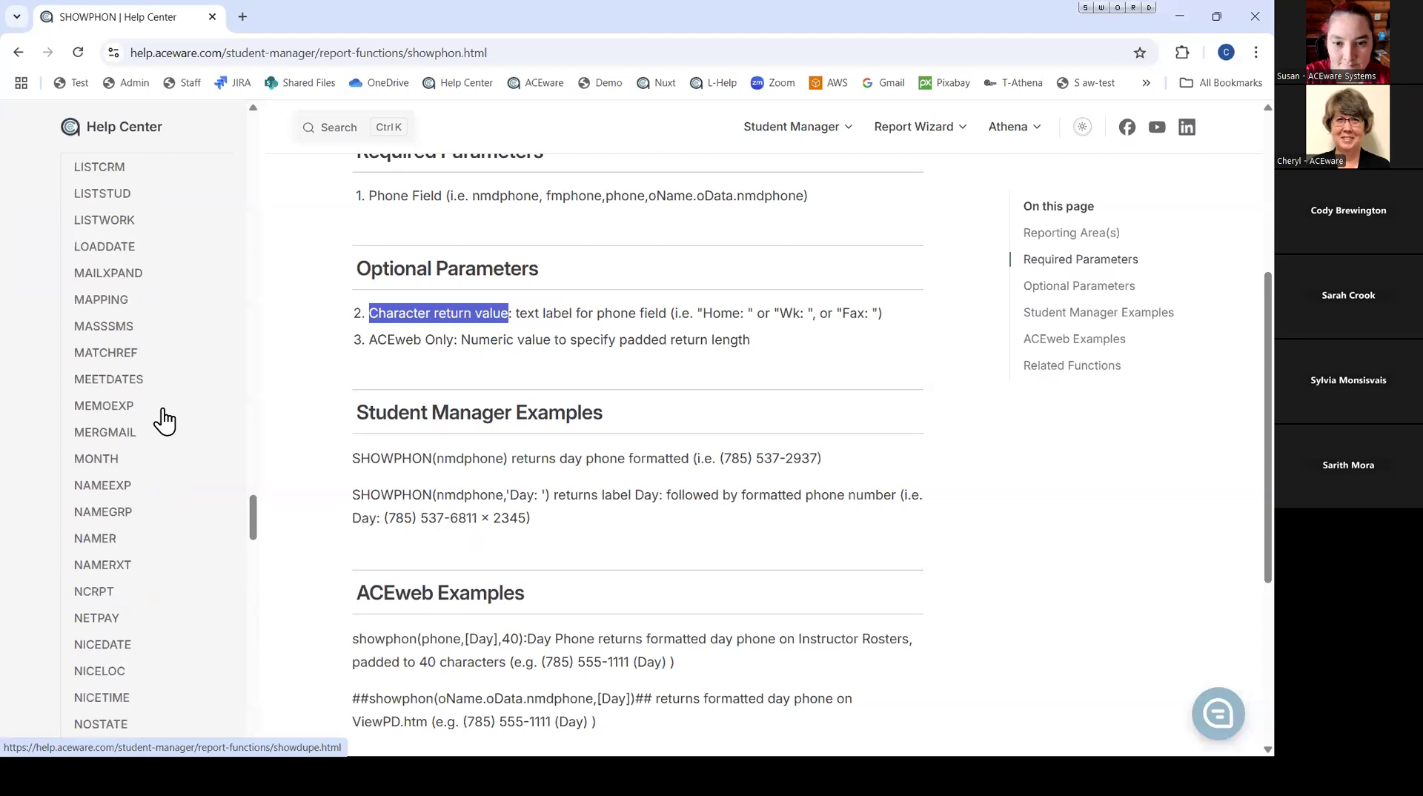
scroll(165, 421, up, 8)
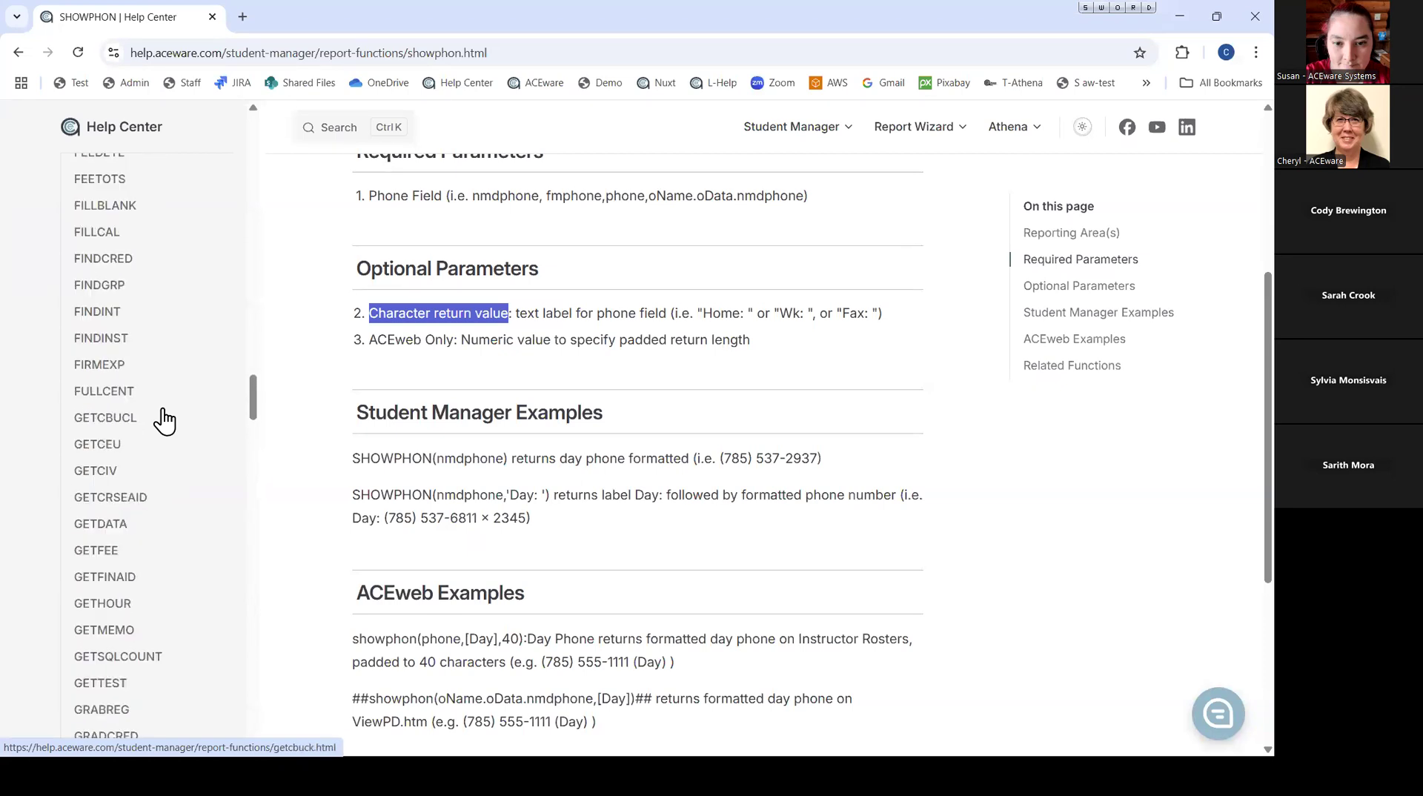
click(112, 341)
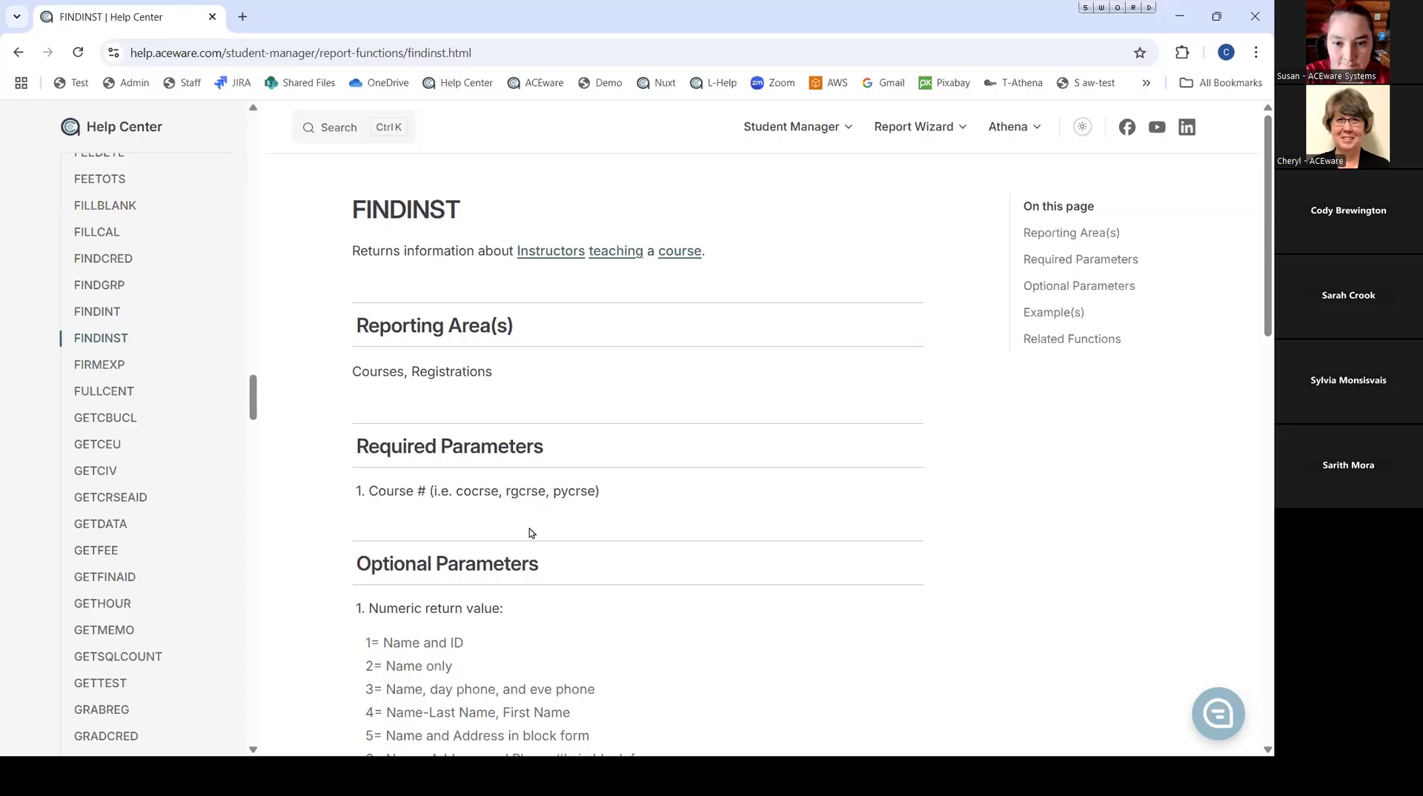
Examine the required course parameter, the optional parameters and the examples of the FINDINST function.
drag(455, 491, 499, 490)
scroll(649, 535, down, 4)
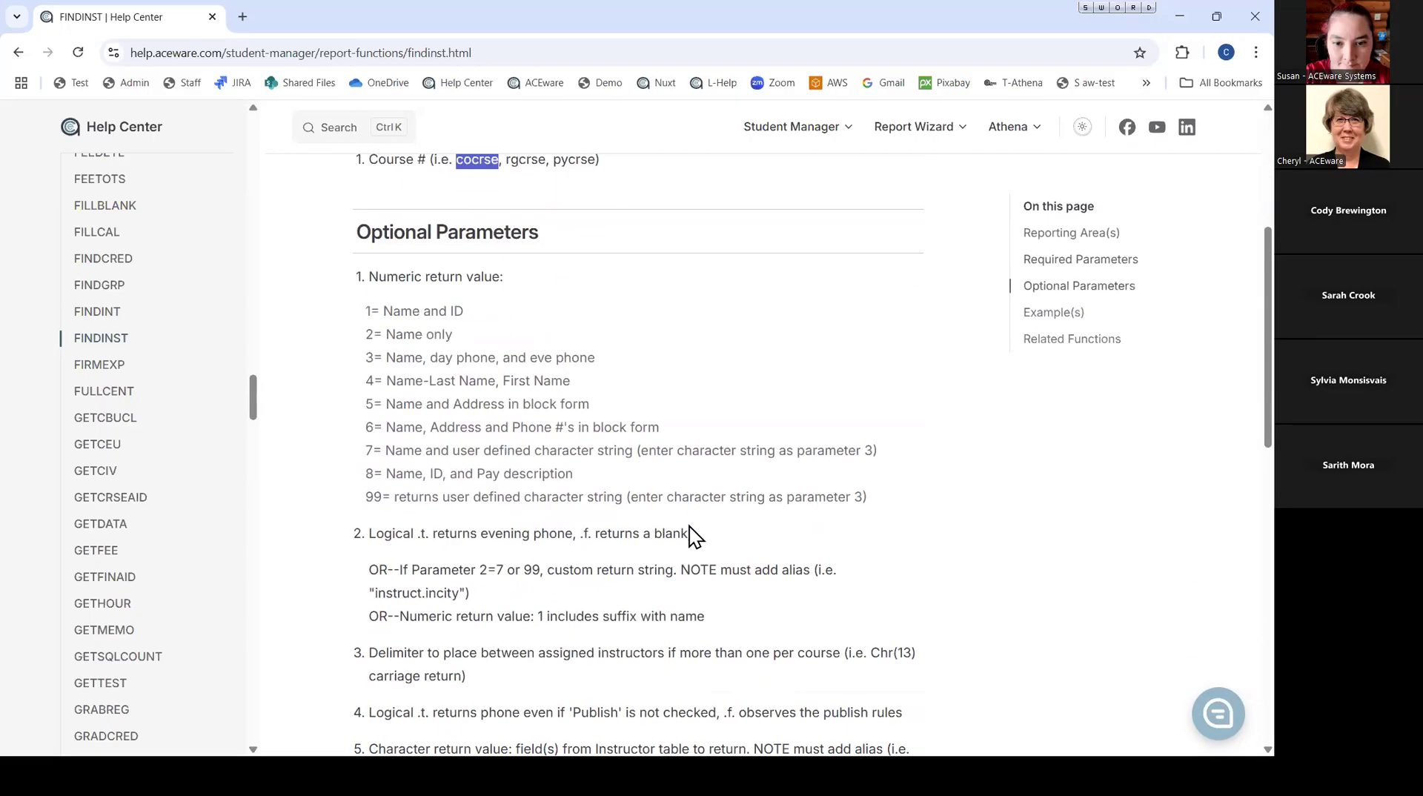
scroll(689, 526, down, 1)
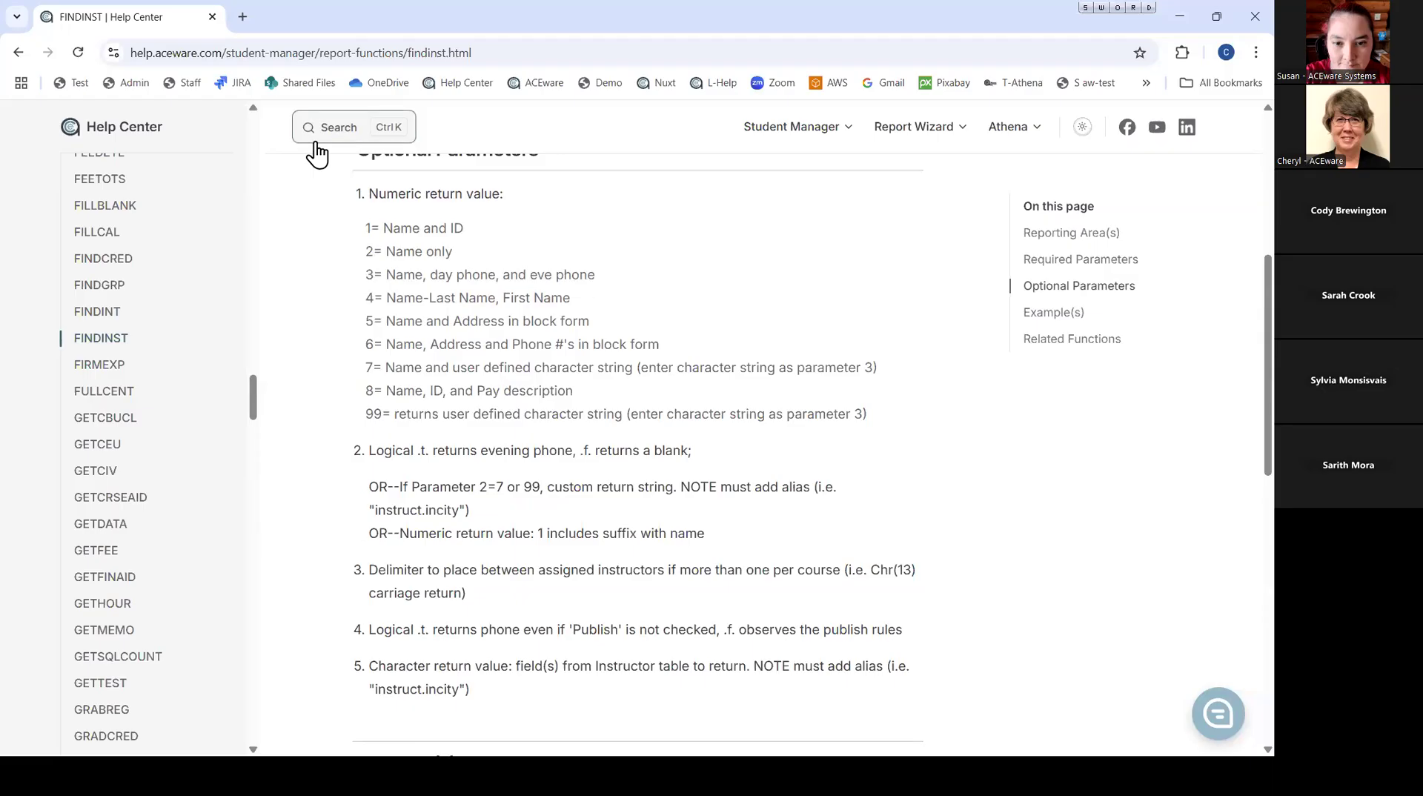
scroll(677, 451, up, 1)
scroll(676, 451, down, 4)
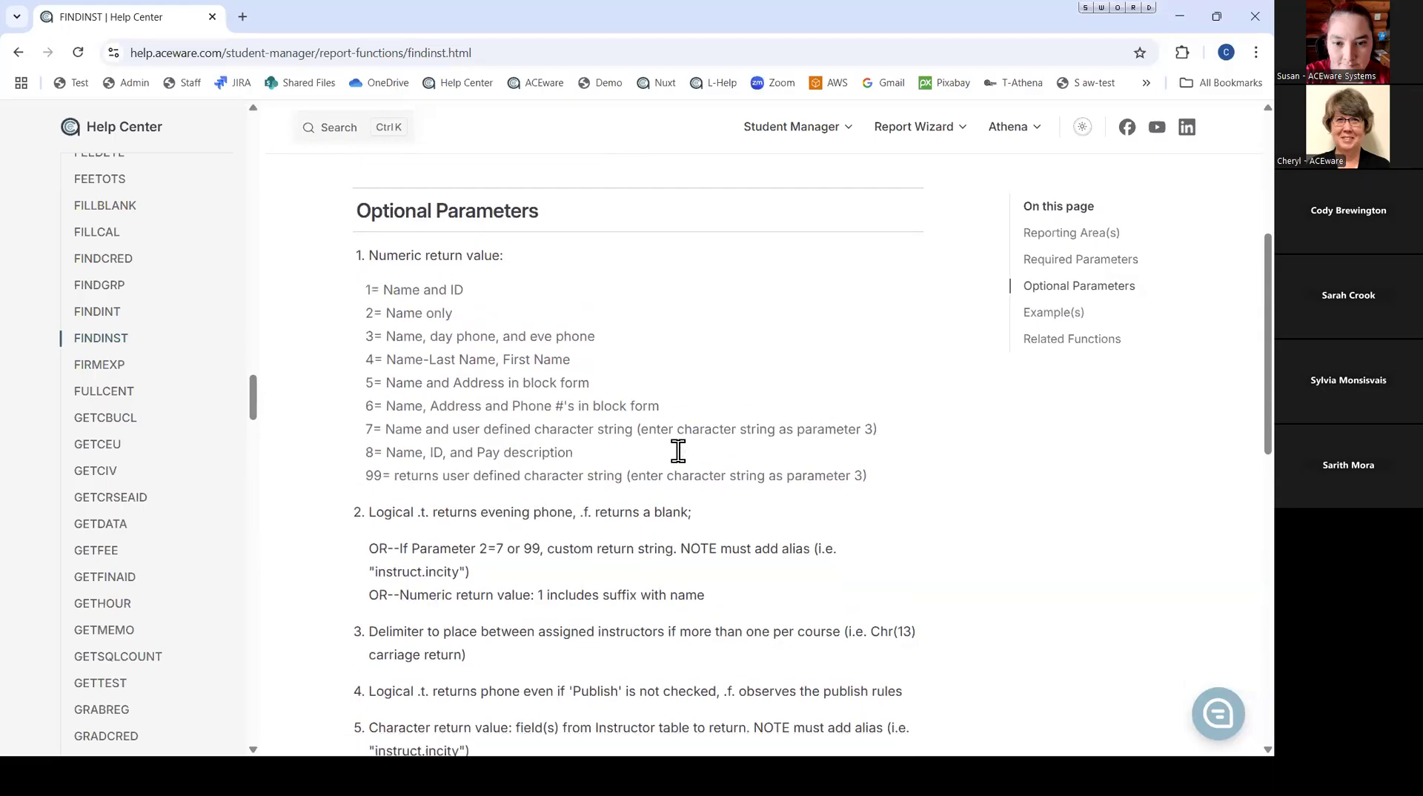
scroll(680, 455, down, 2)
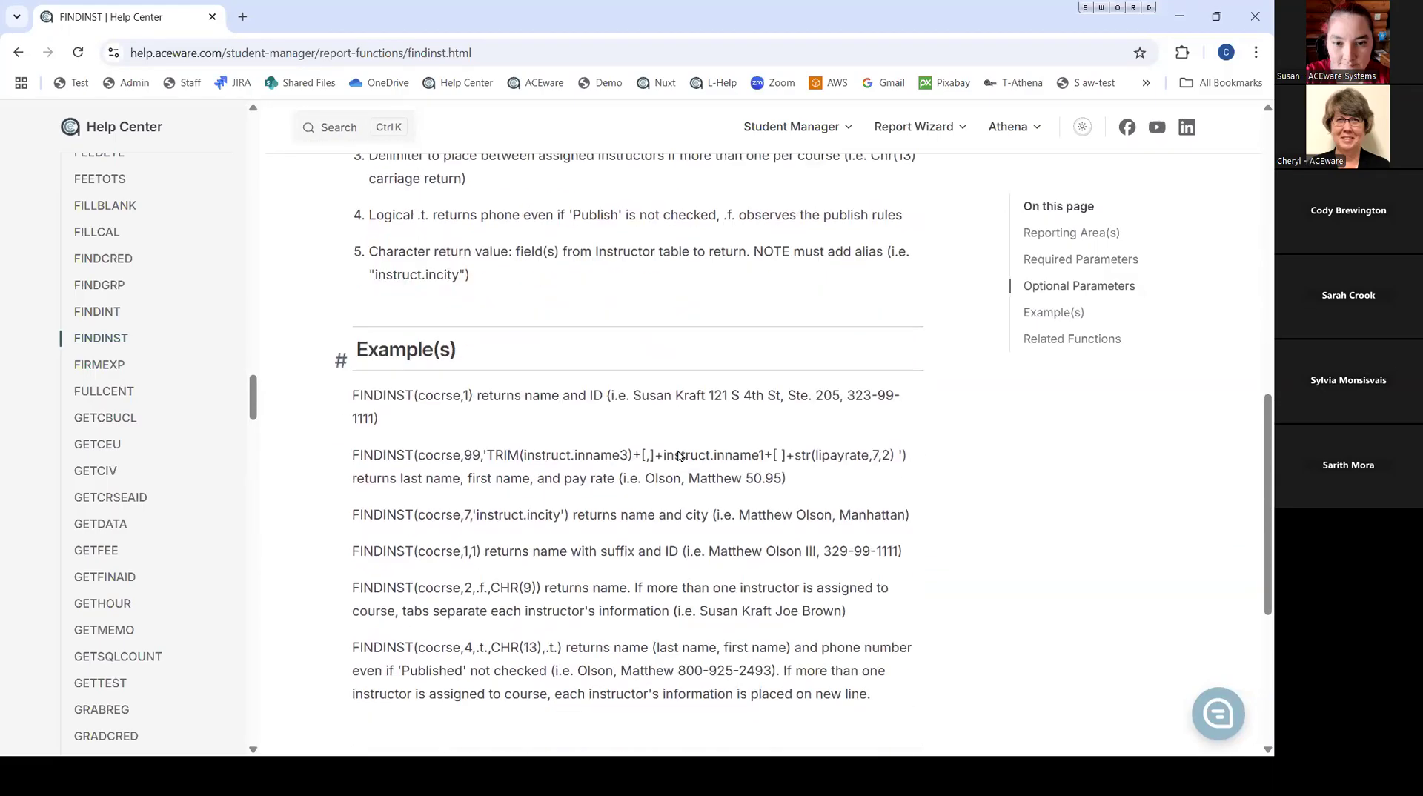
scroll(677, 449, up, 1)
scroll(676, 449, up, 6)
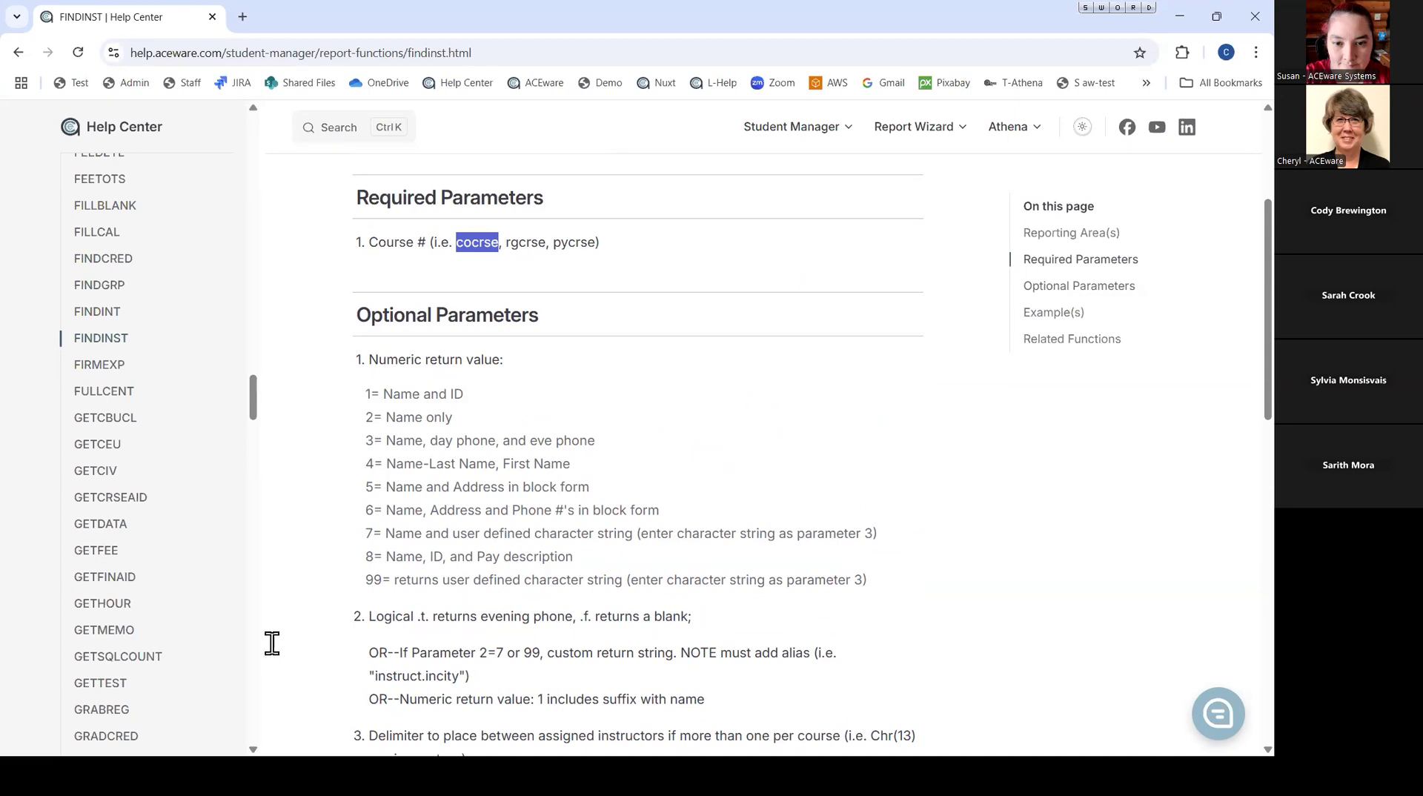
Switch back to Student Manager and accept the instructor field's findinst expression as is.
key(alt+Tab)
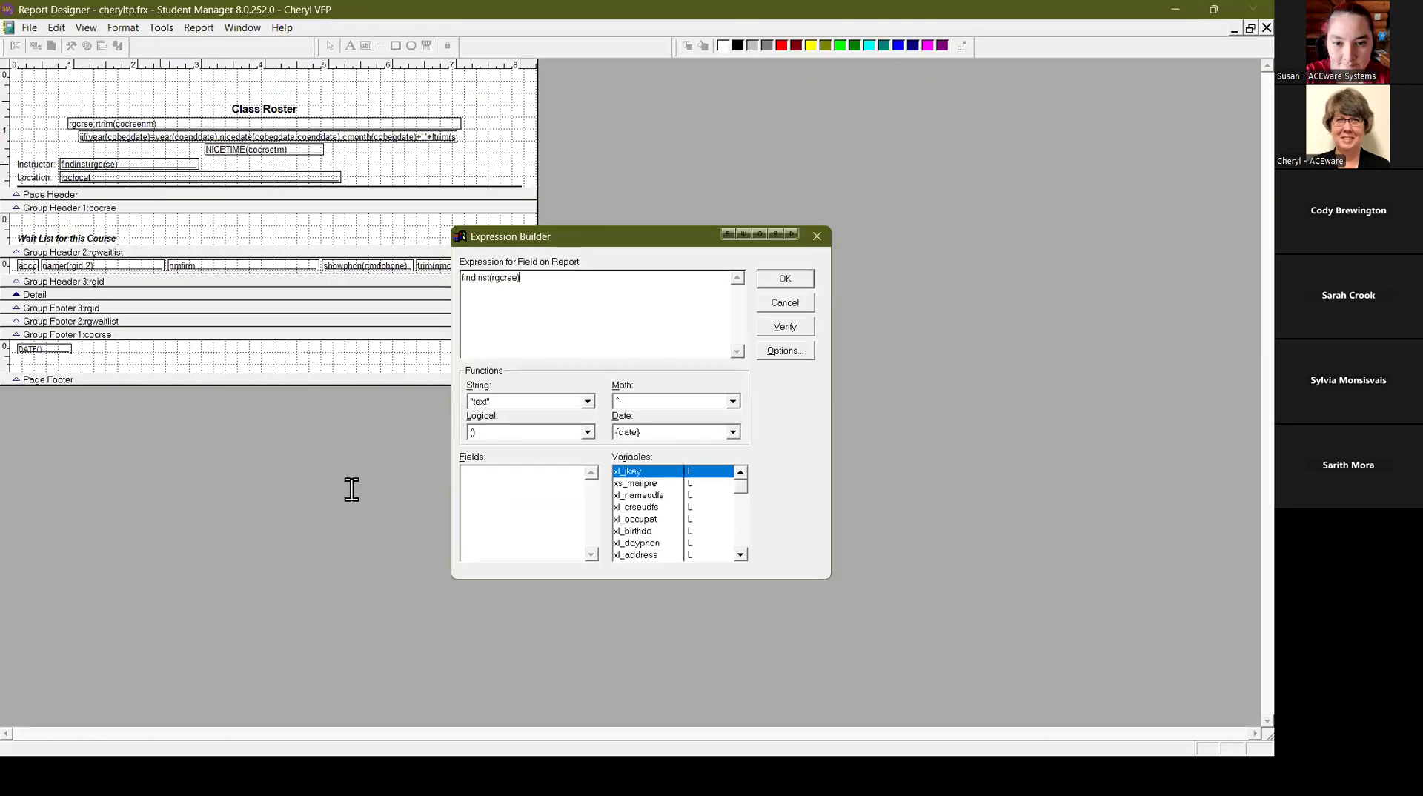
click(789, 279)
click(764, 316)
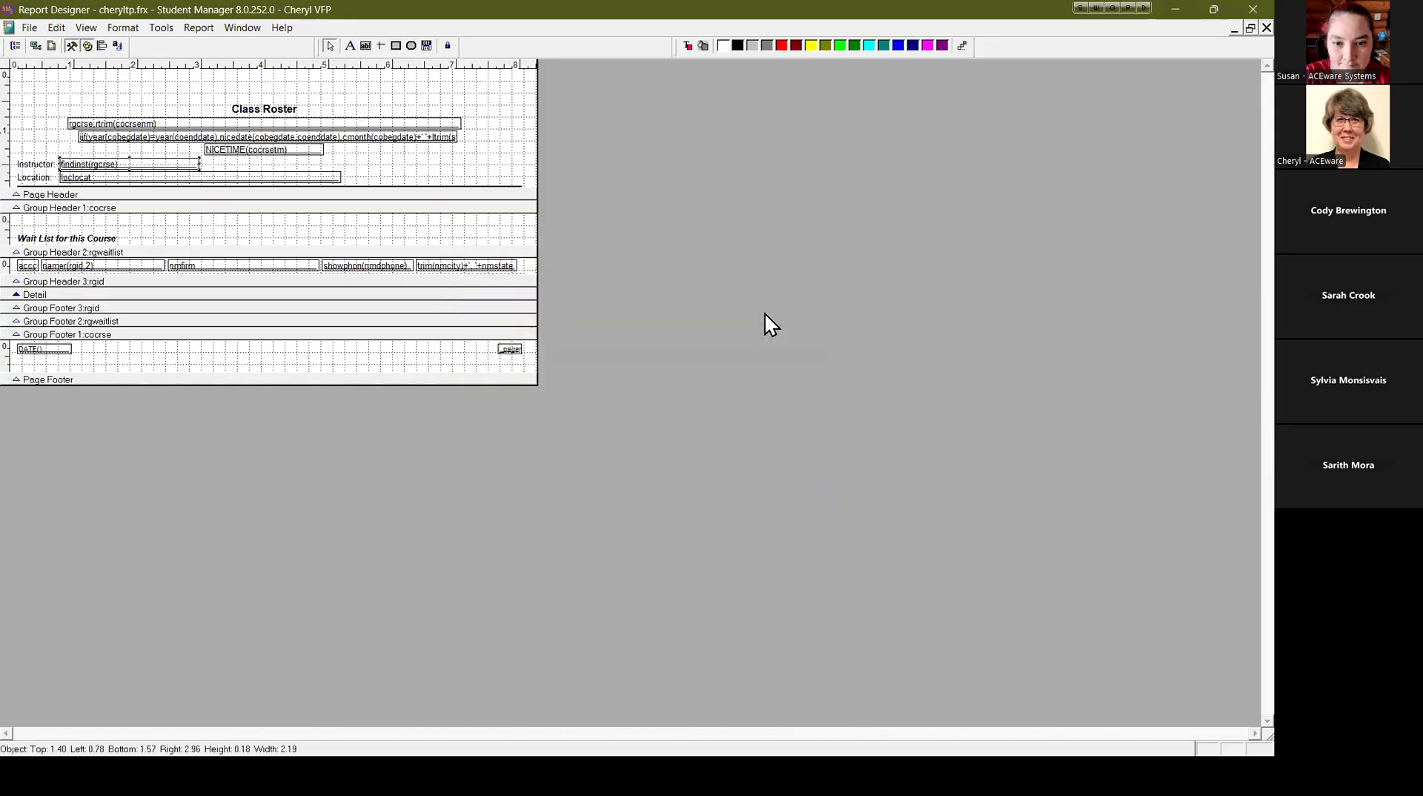
Preview the Class Roster report to check the instructor line, close the preview, and switch to the FINDINST help page in the browser.
key(ctrl+i)
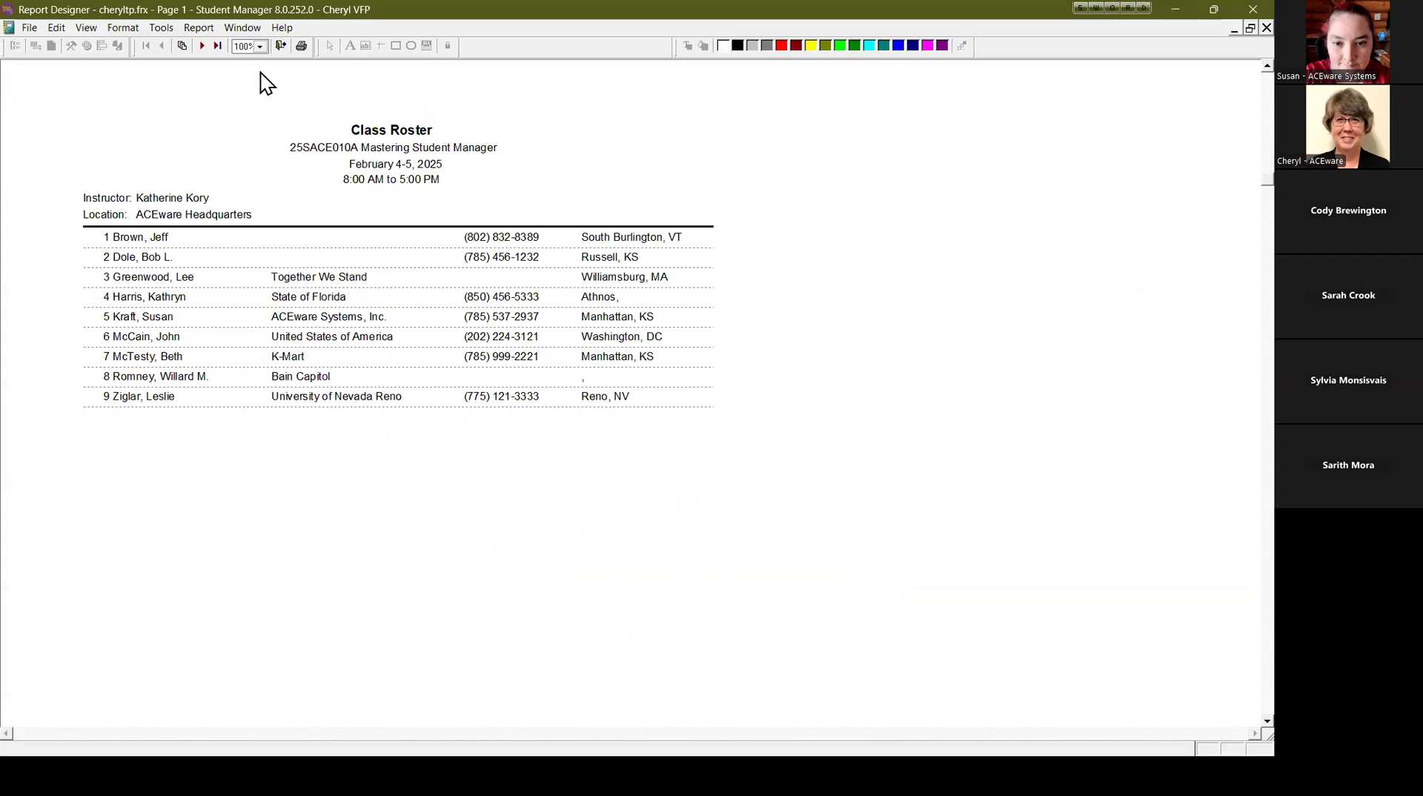
click(278, 46)
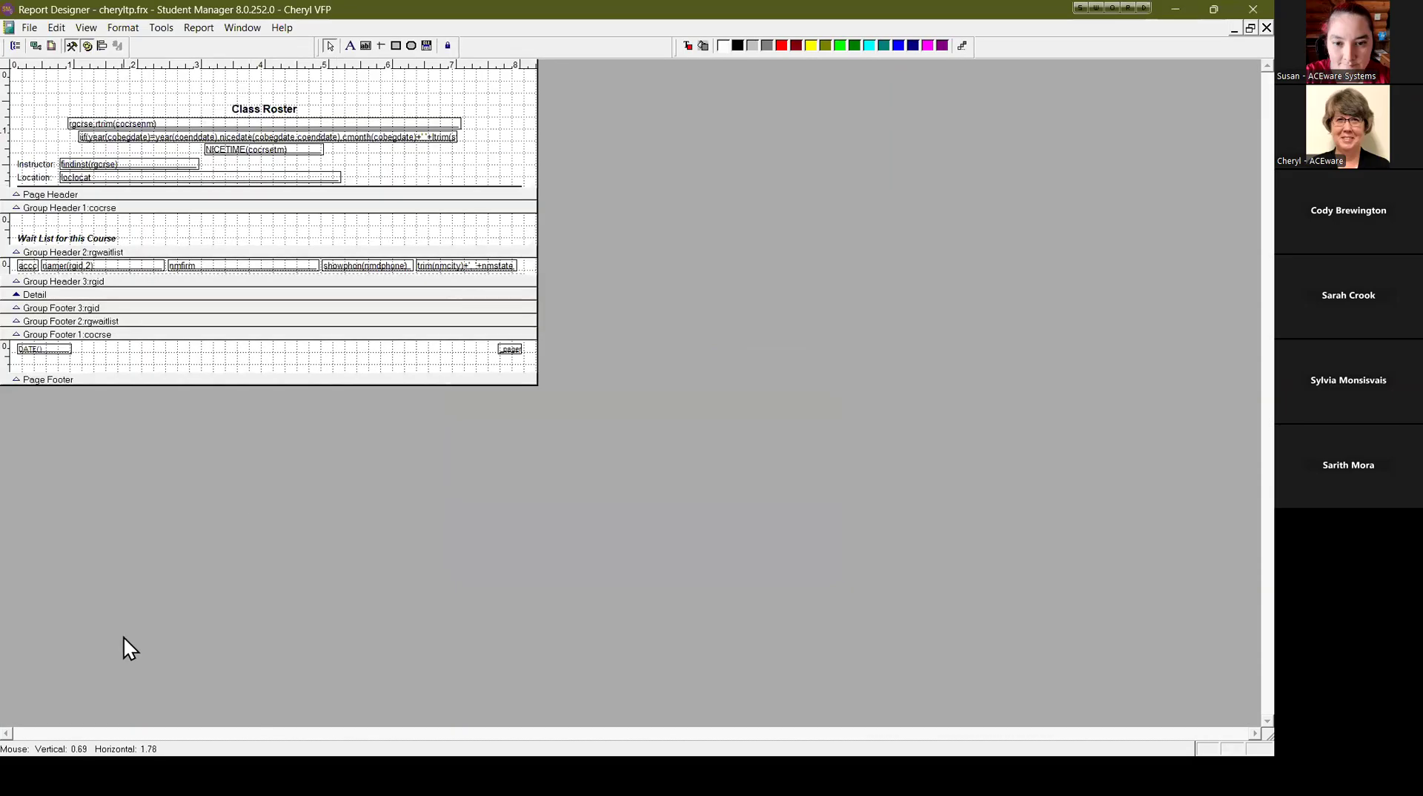
key(alt+Tab)
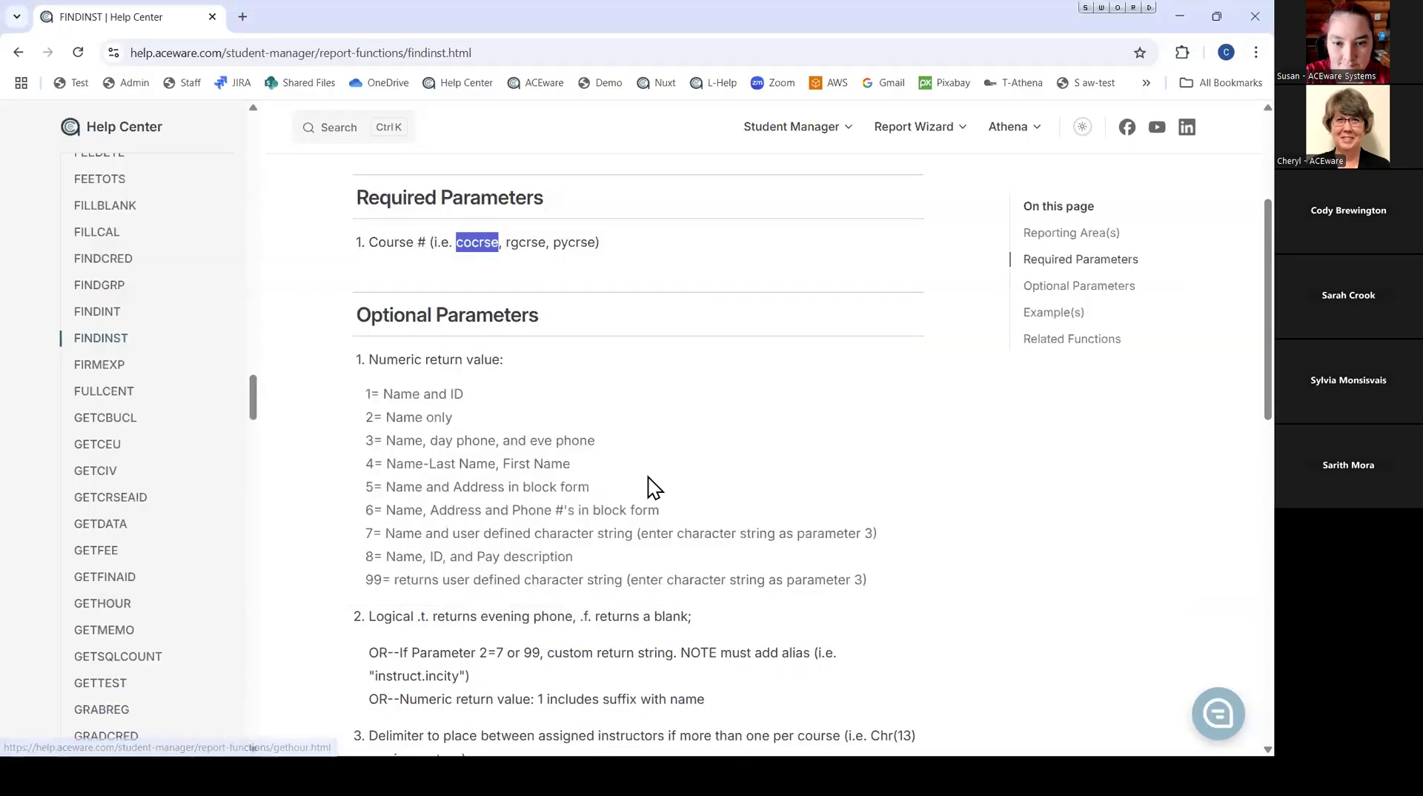
Examine the optional parameters of FINDINST, including the evening phone setting and the delimiter between several assigned instructors.
scroll(705, 479, down, 2)
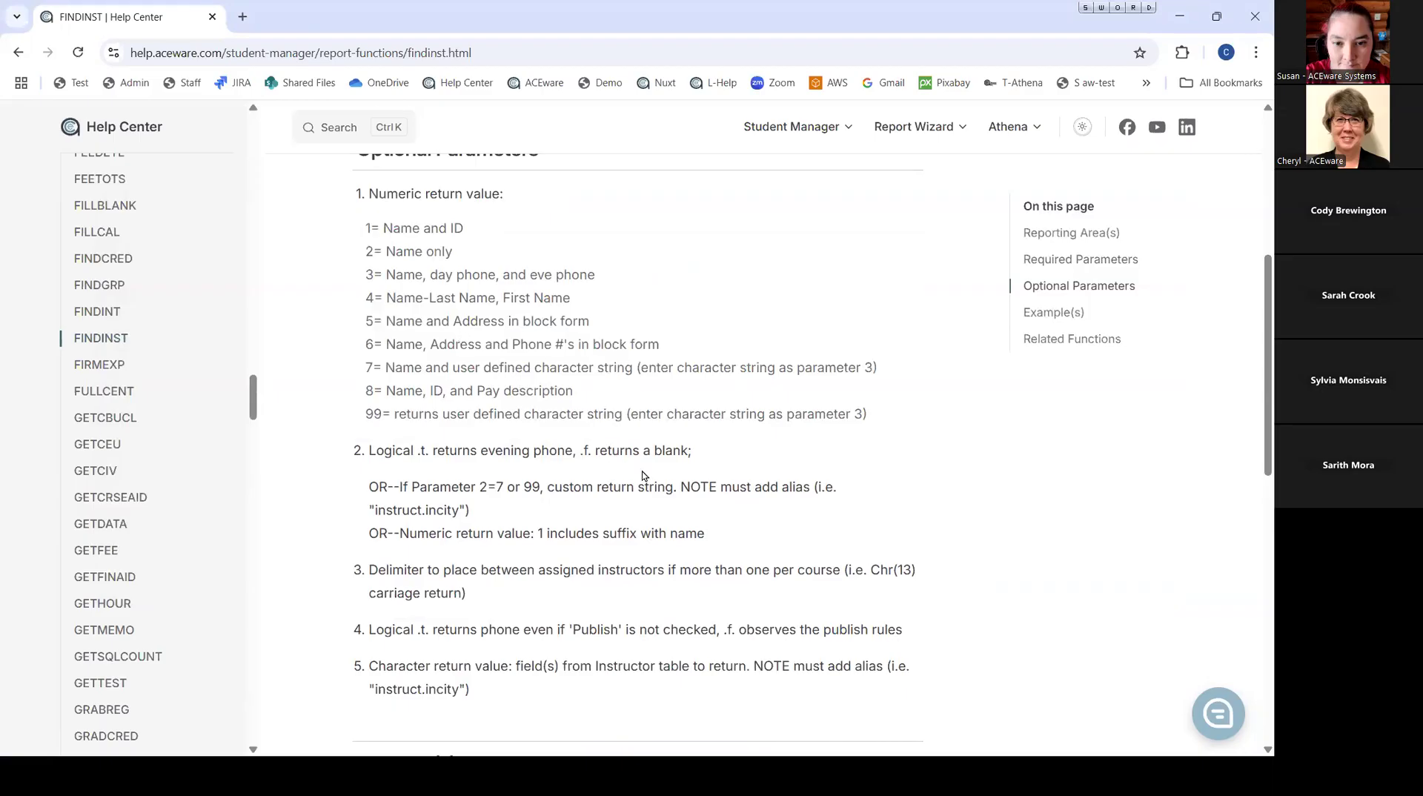
scroll(642, 475, down, 2)
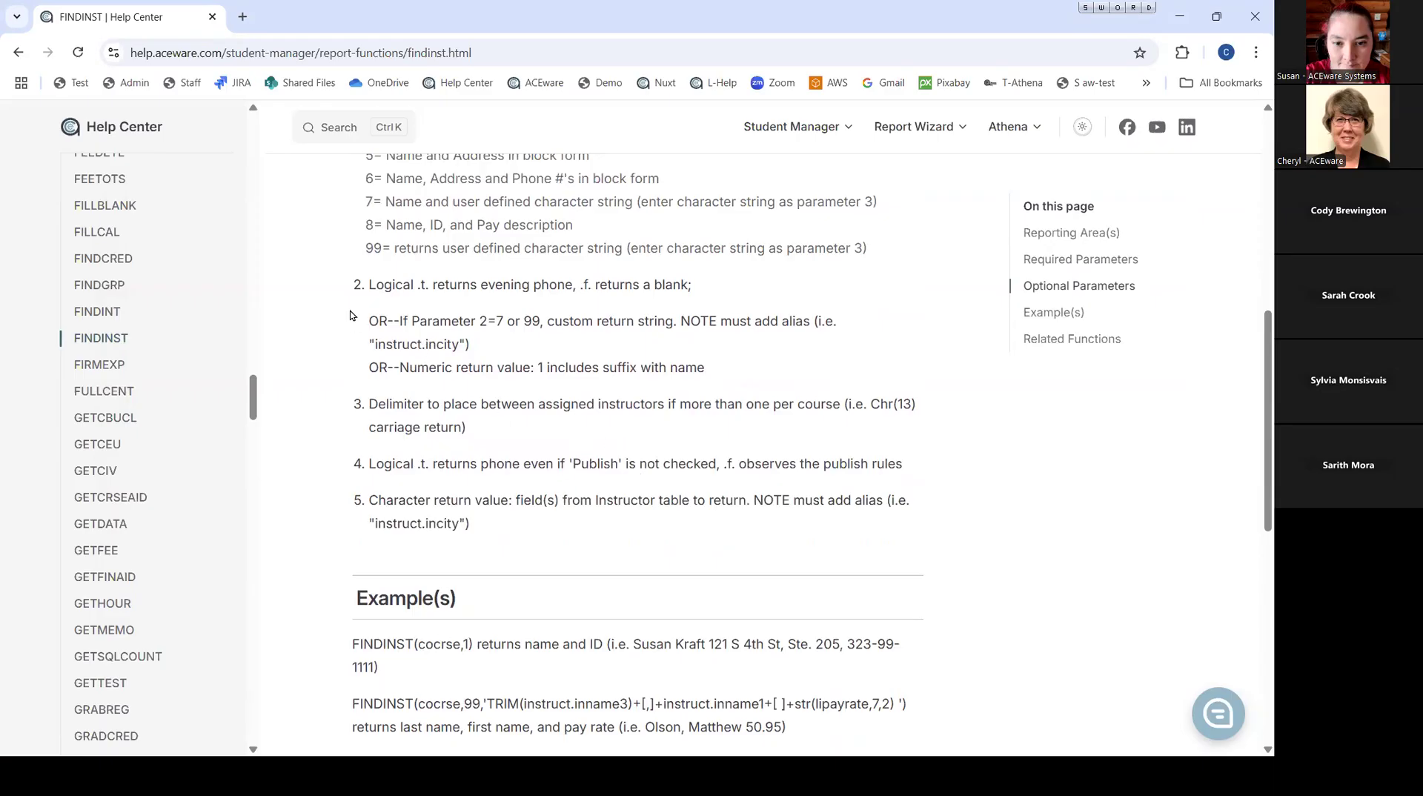
drag(370, 284, 566, 285)
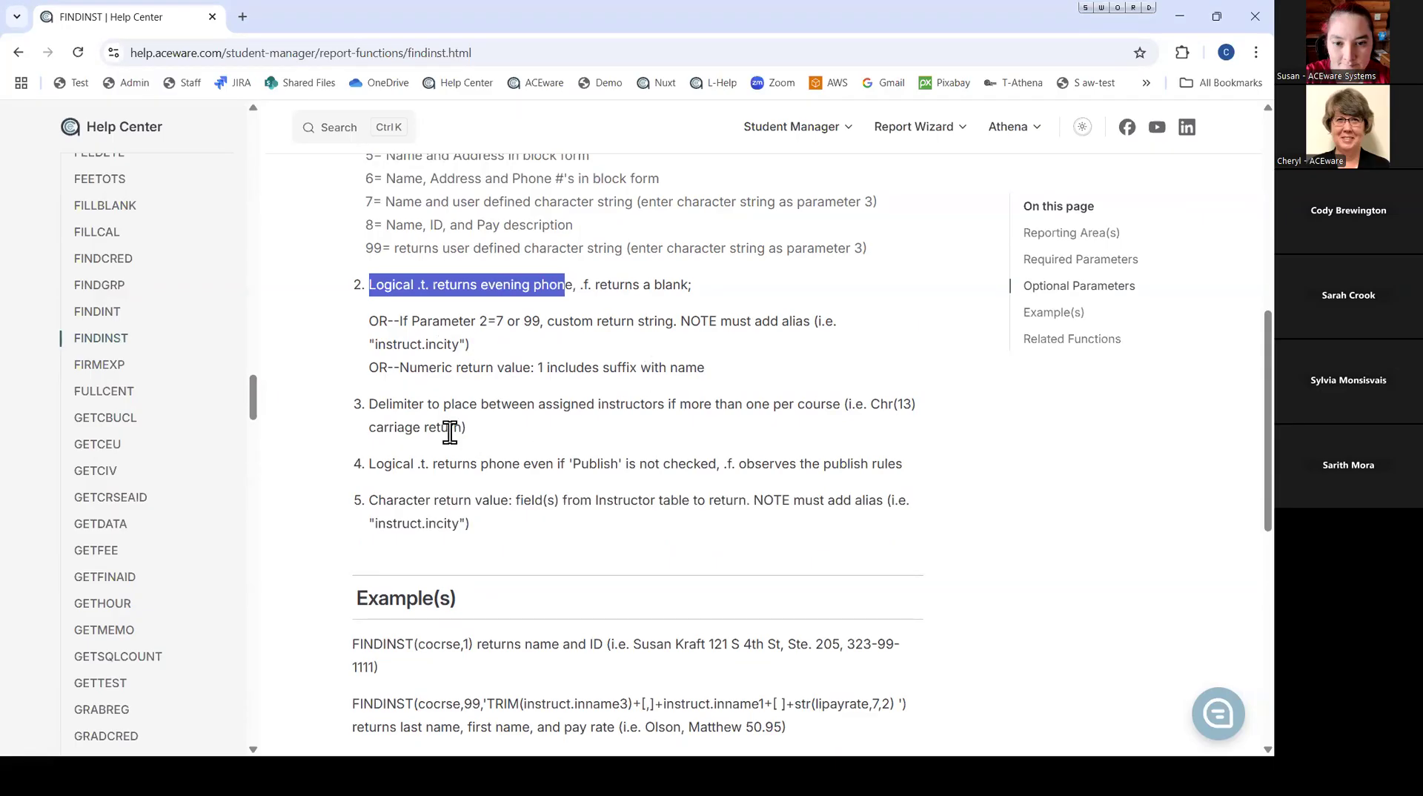
scroll(456, 422, down, 1)
scroll(467, 380, up, 1)
click(369, 399)
drag(369, 398, 731, 410)
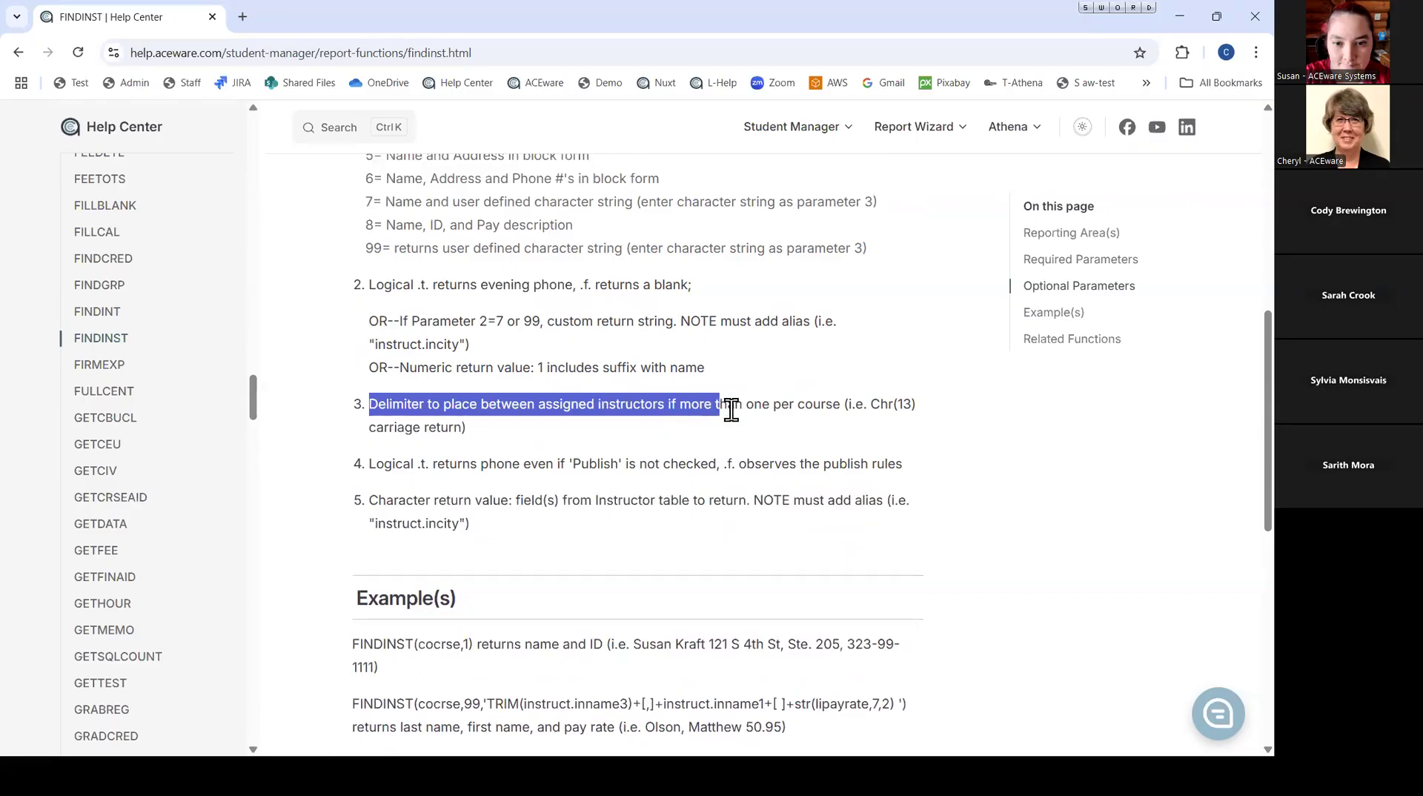
drag(879, 407, 929, 417)
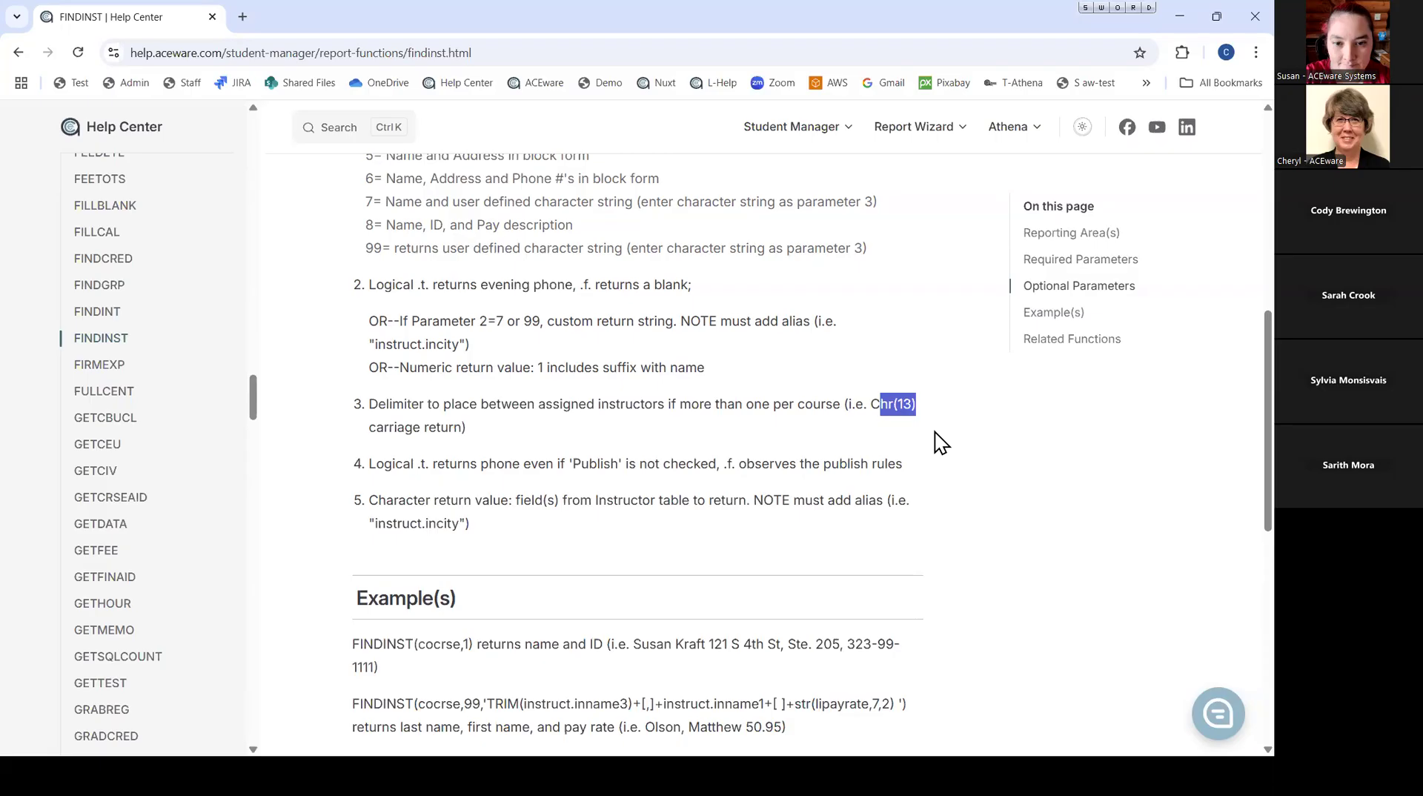
Read through the FINDINST examples, view the related CLSTEACH function's page, and return to the FINDINST page.
scroll(586, 482, down, 1)
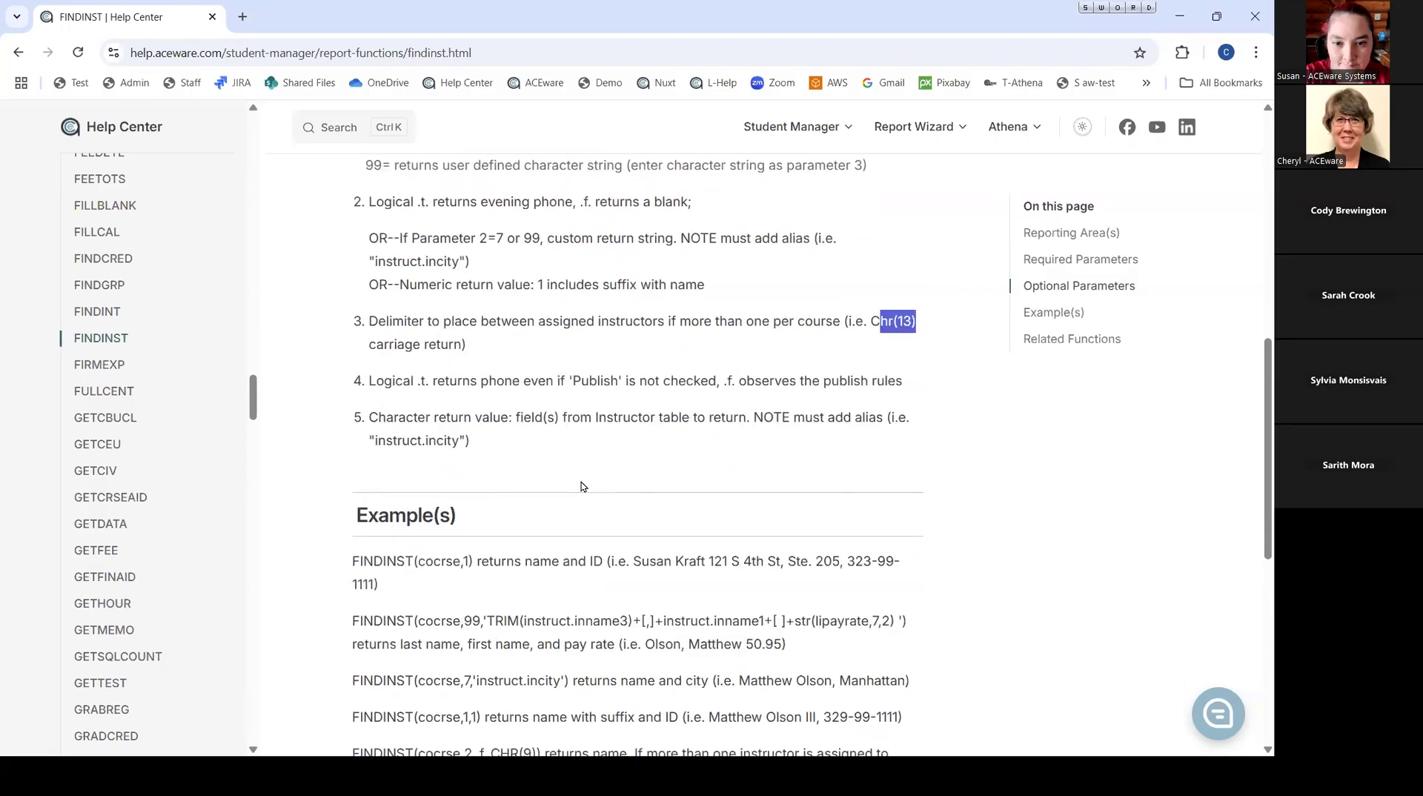
scroll(654, 486, down, 2)
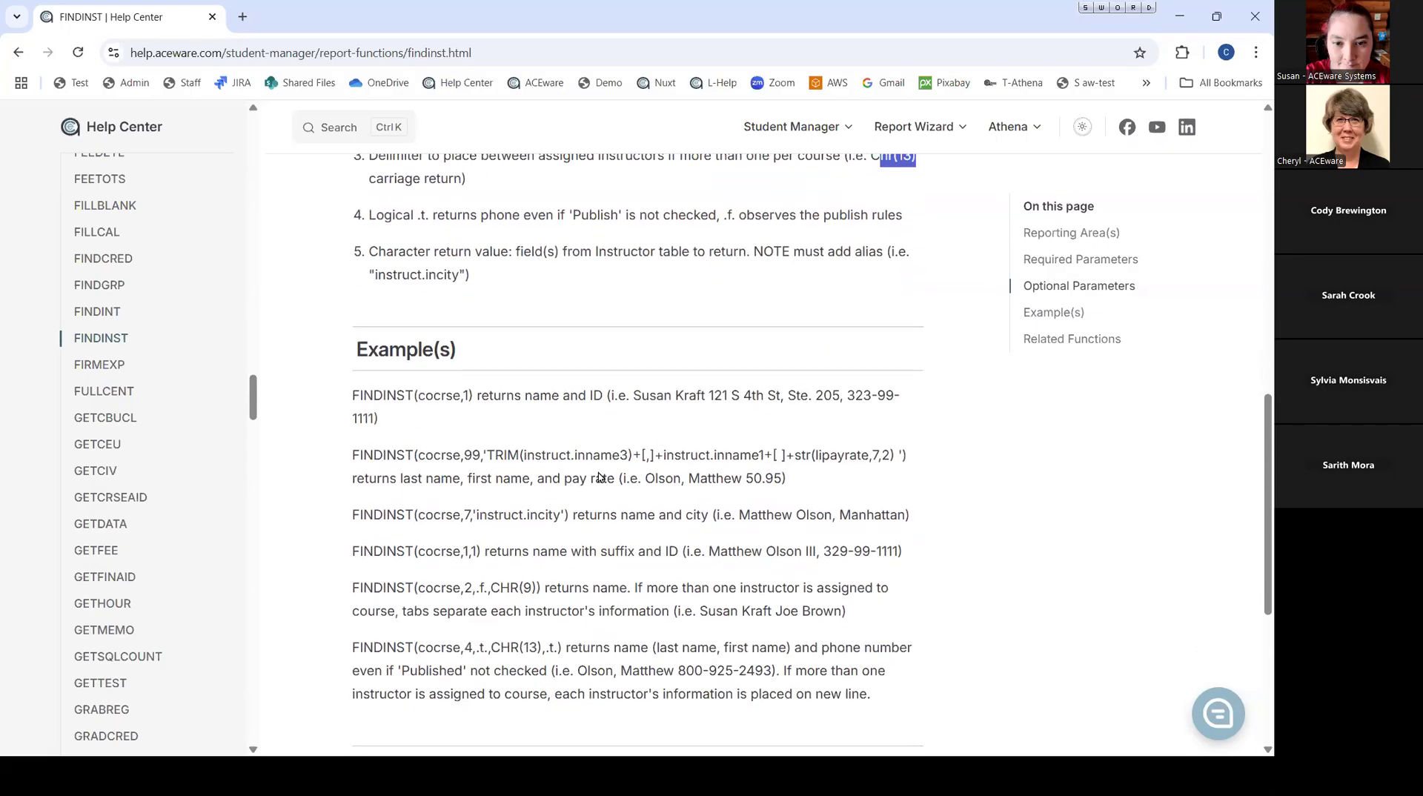
scroll(591, 469, down, 1)
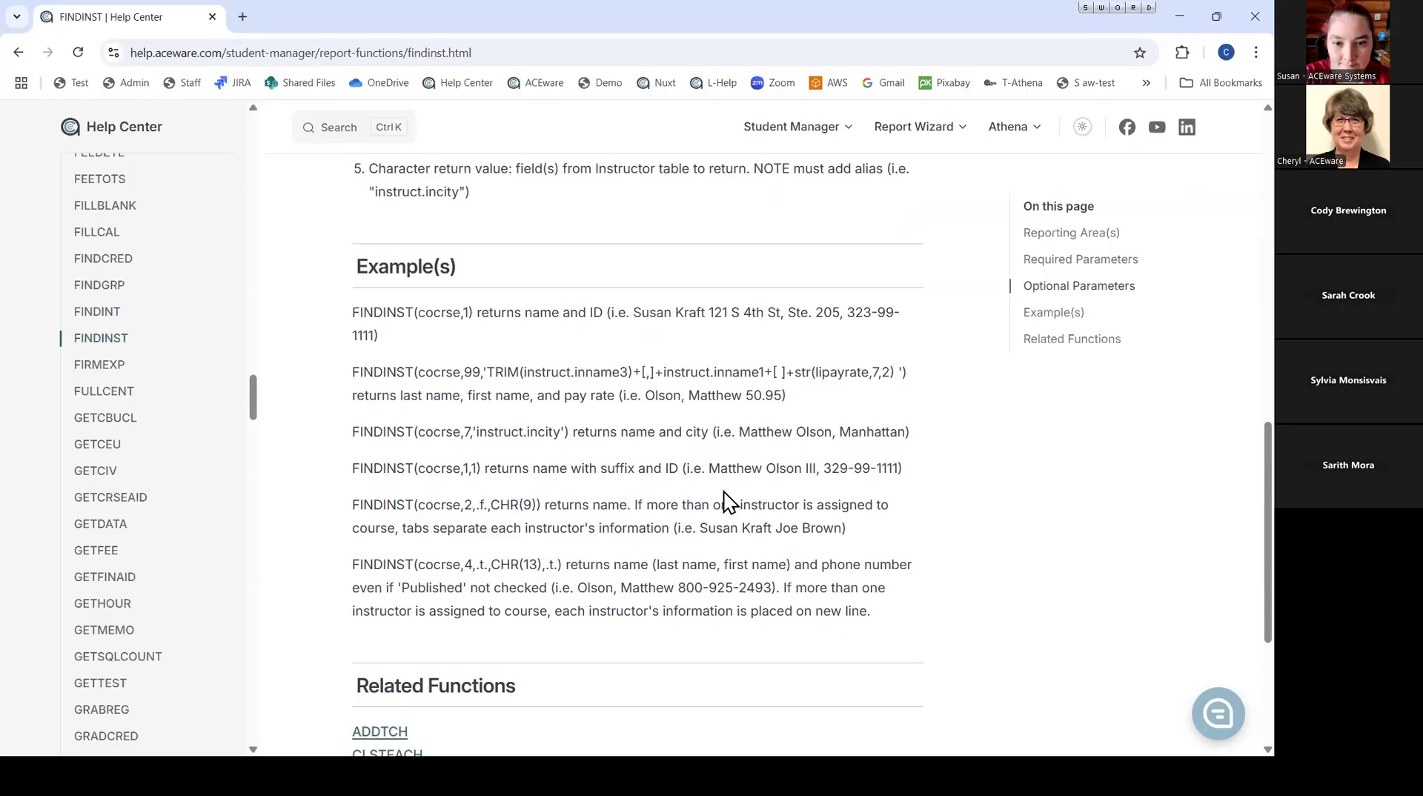
scroll(577, 589, down, 2)
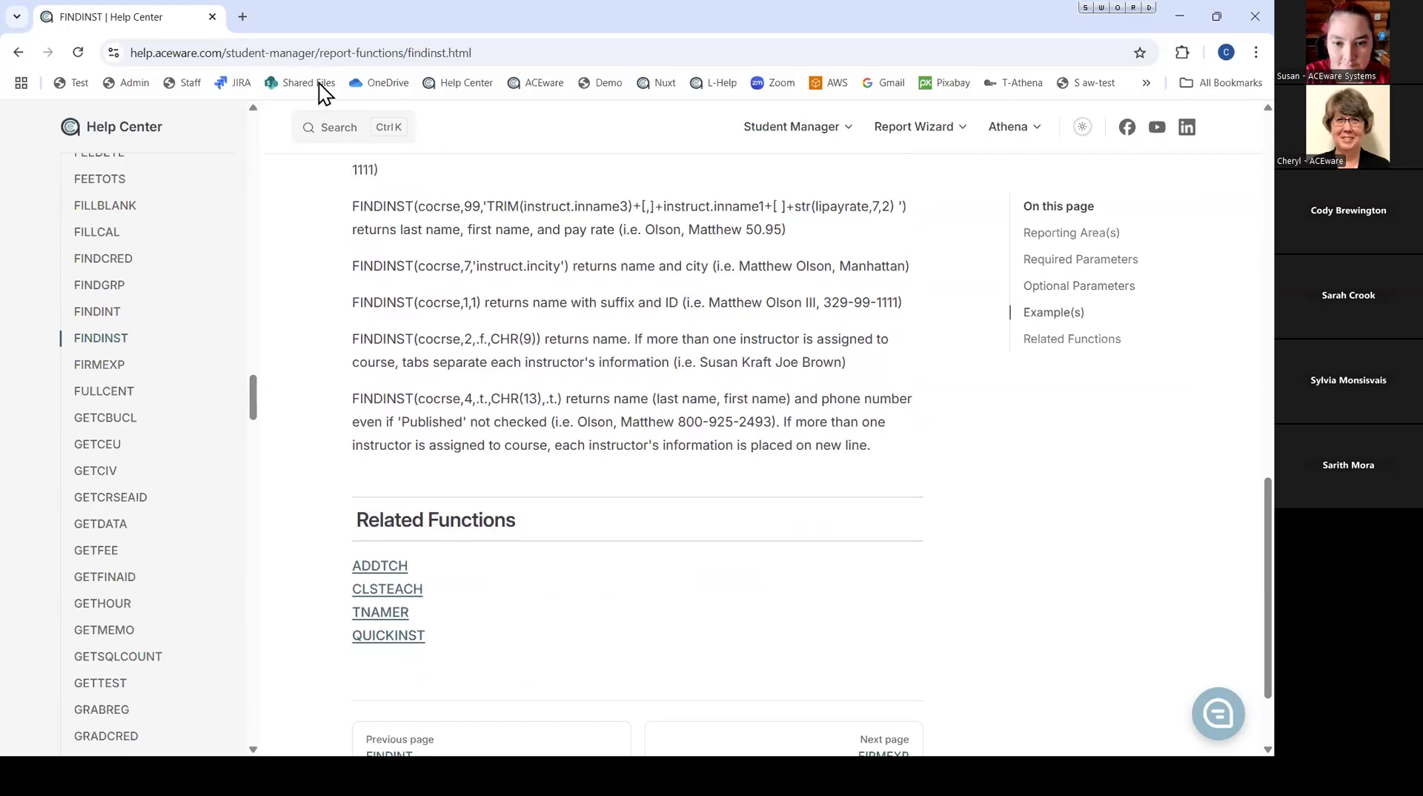
scroll(666, 319, up, 1)
scroll(667, 363, down, 1)
click(396, 591)
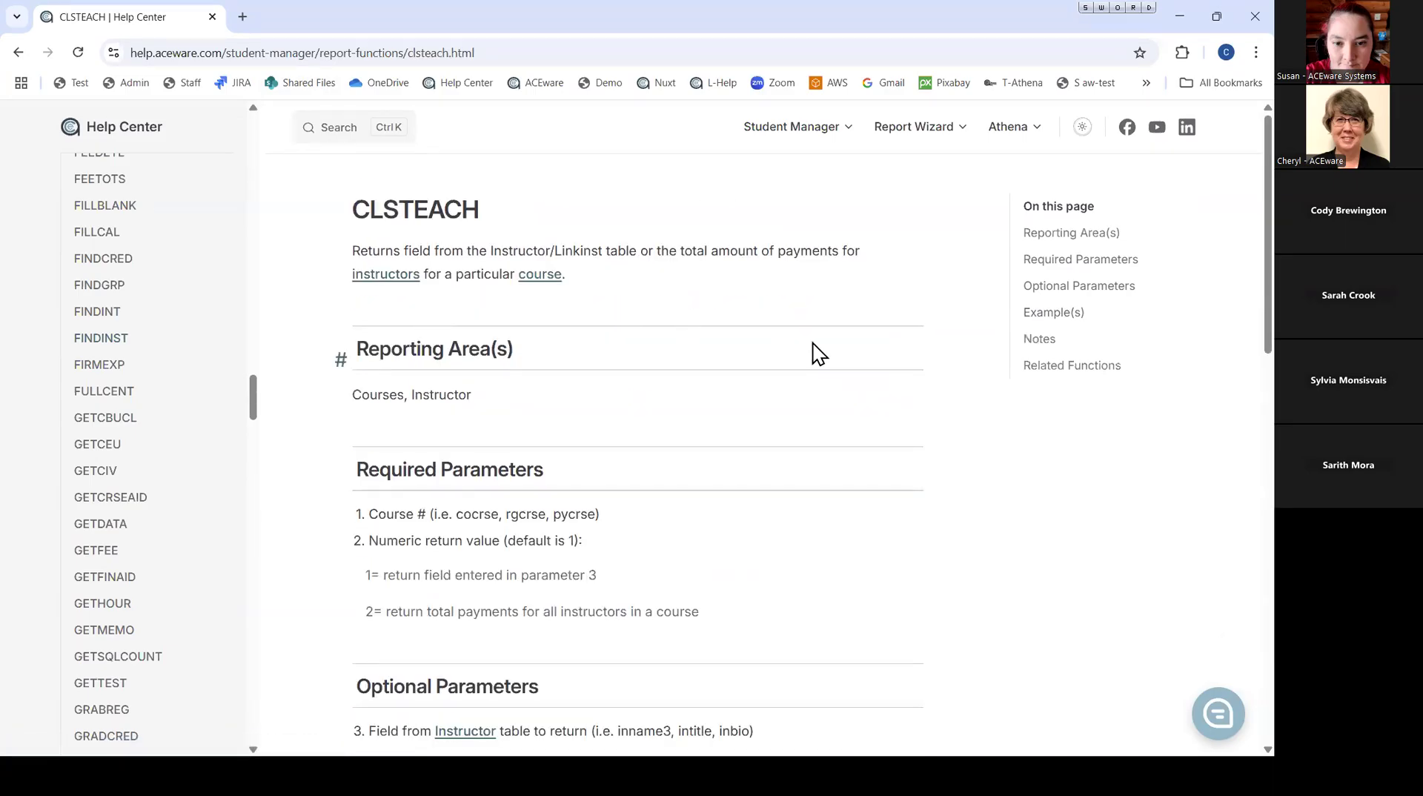
click(20, 52)
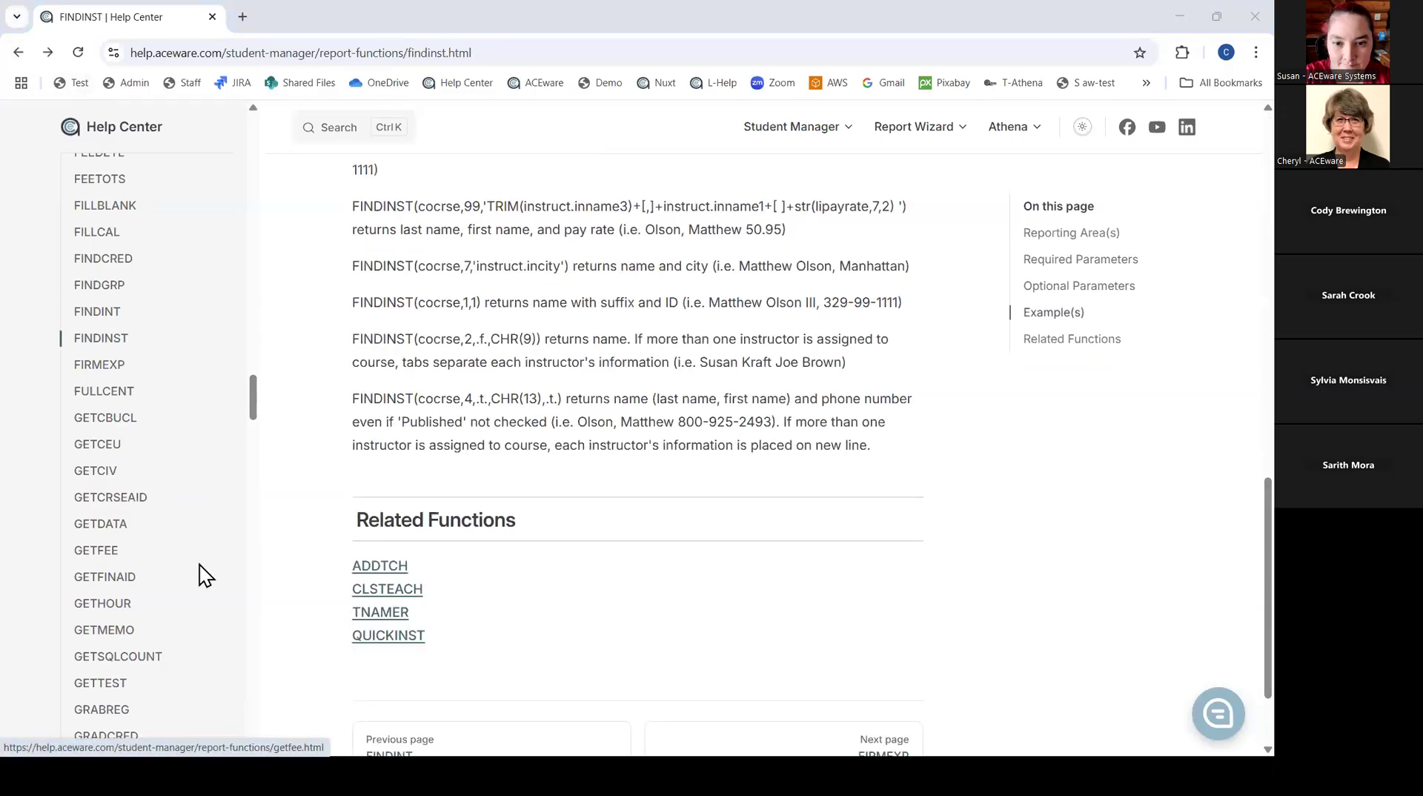
Switch back to Student Manager and inspect the page footer date field's expression, leaving the dialog without changes.
key(alt+Tab)
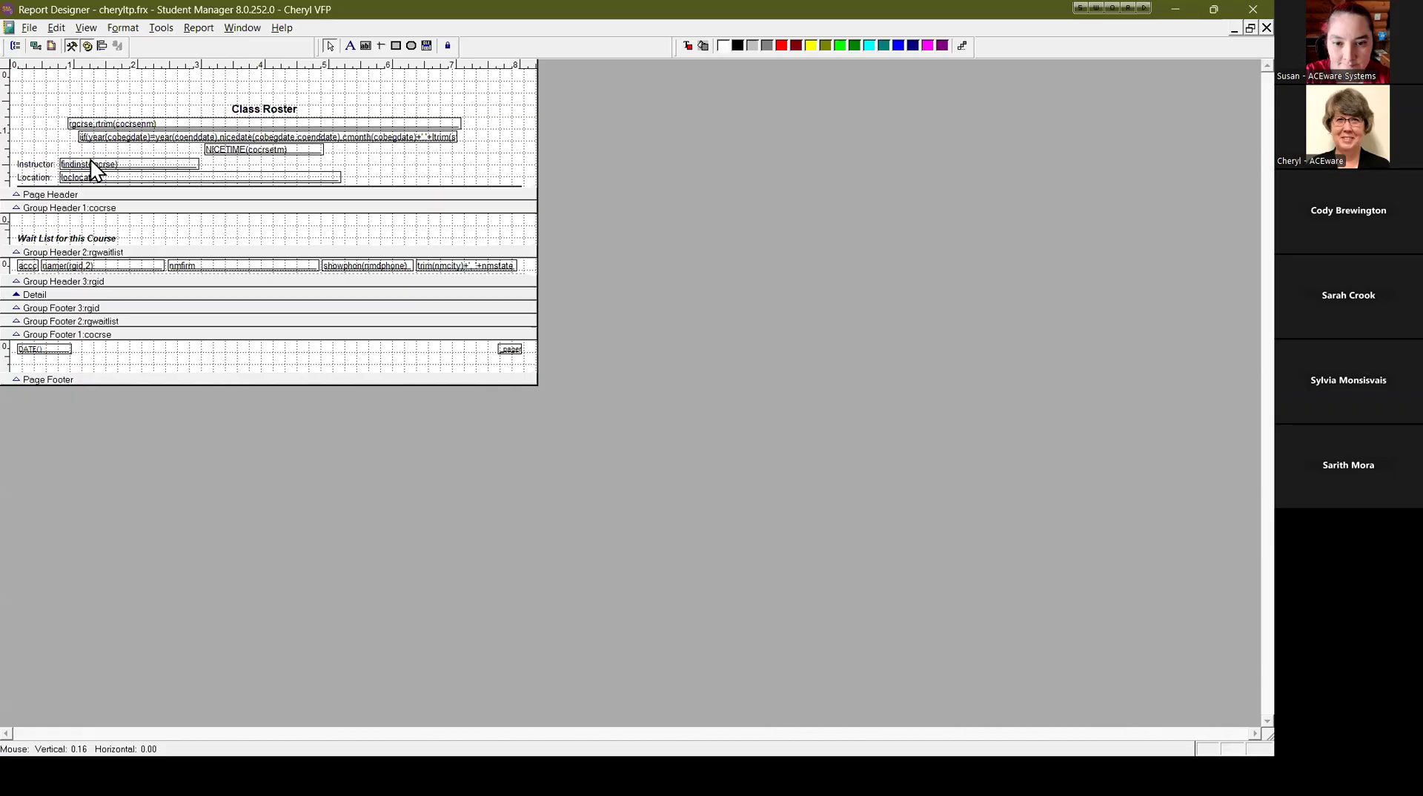
click(149, 167)
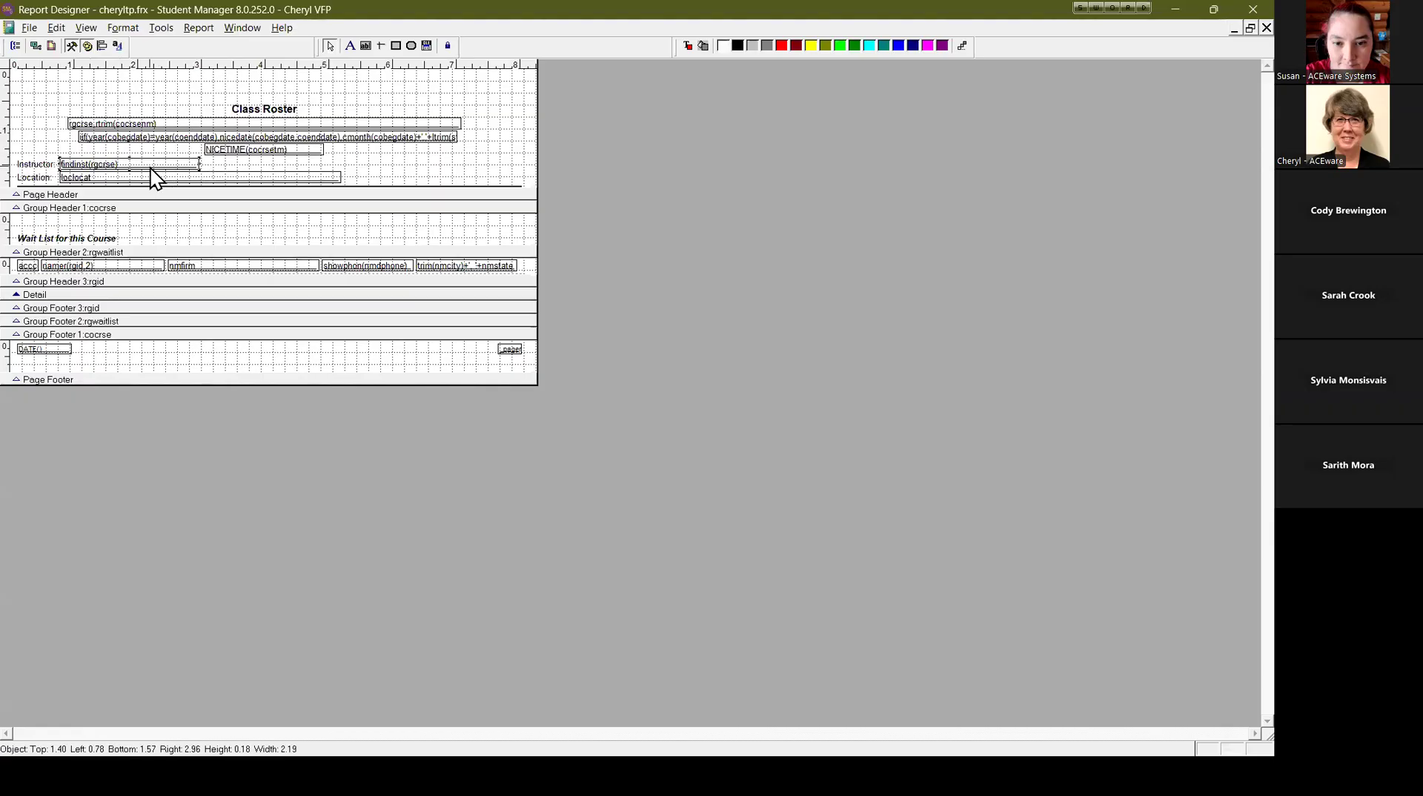
double_click(45, 349)
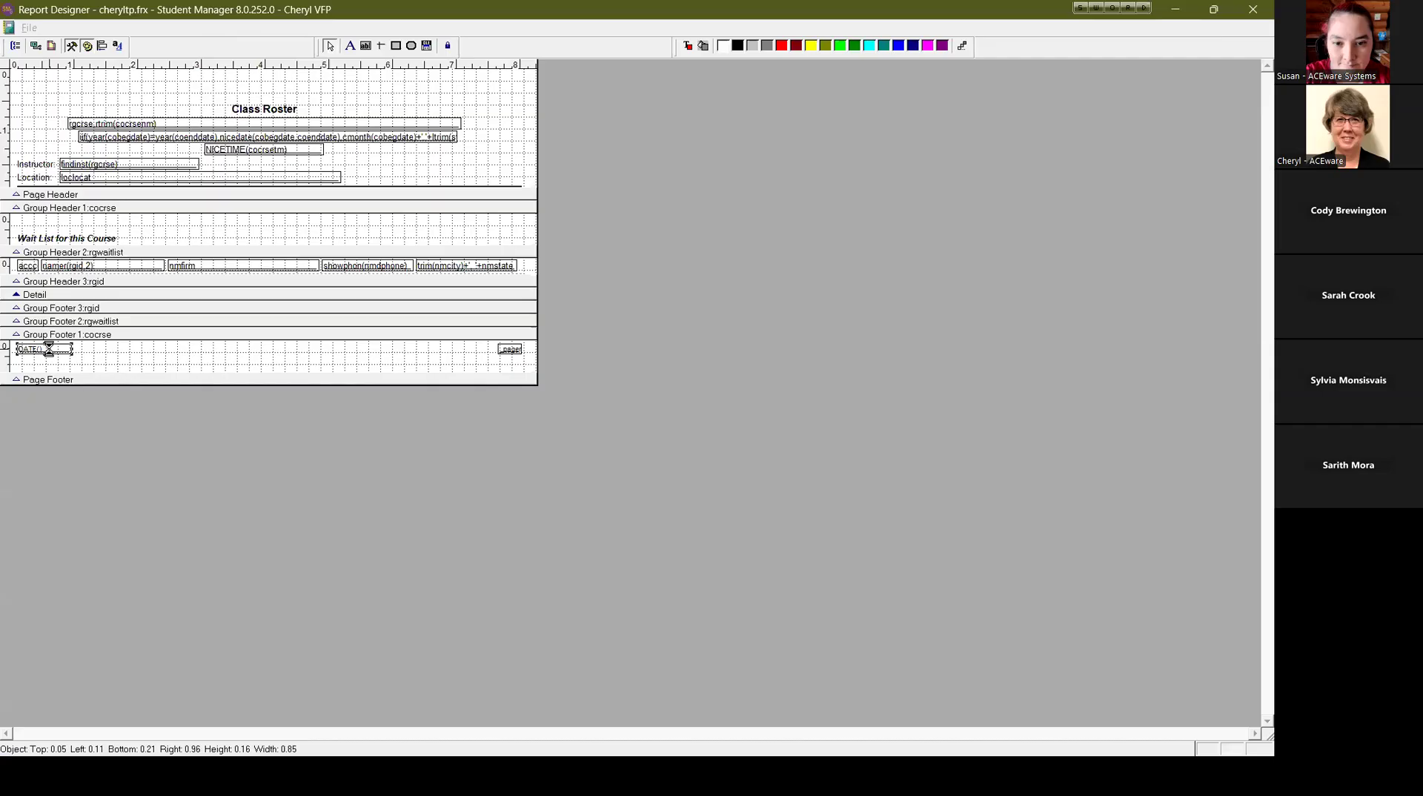
click(623, 316)
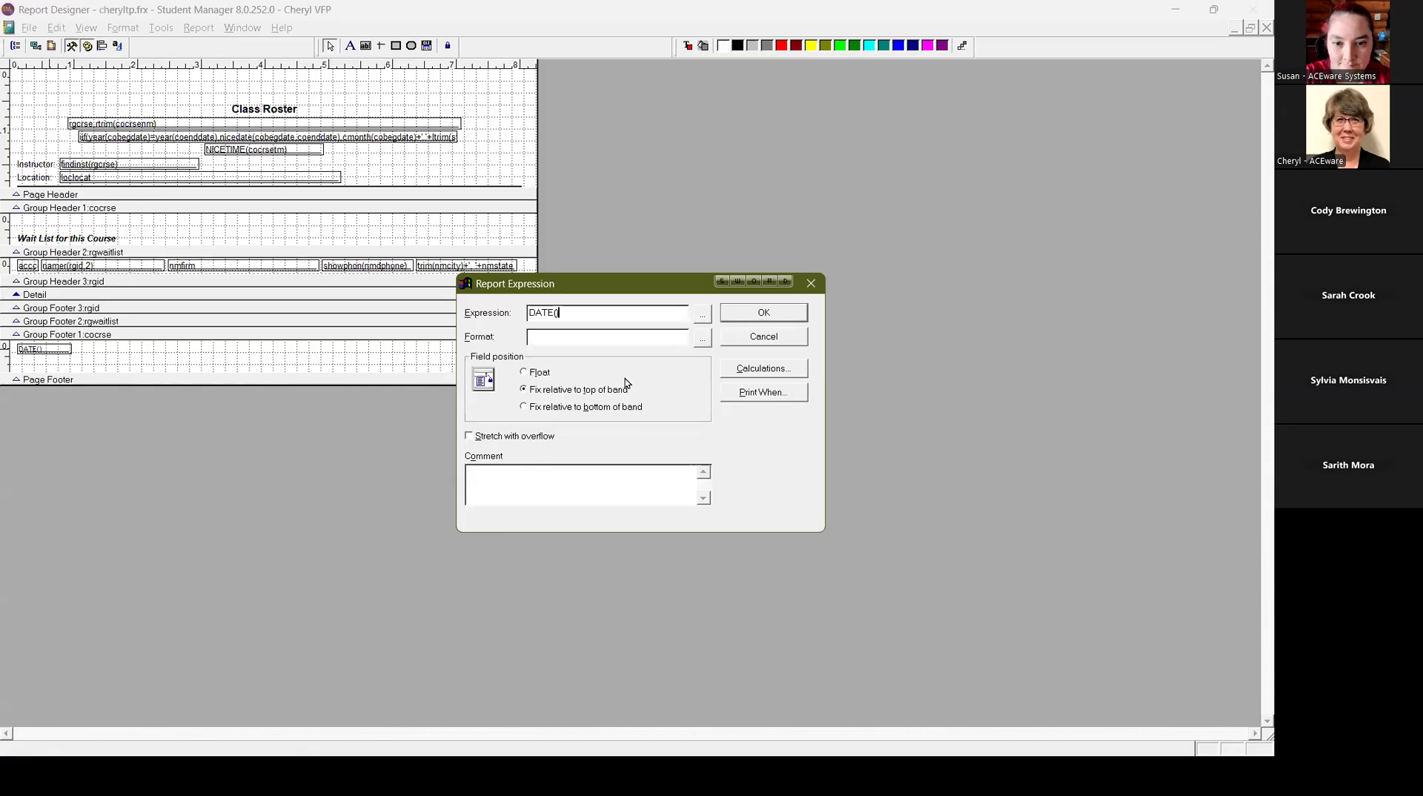
click(756, 339)
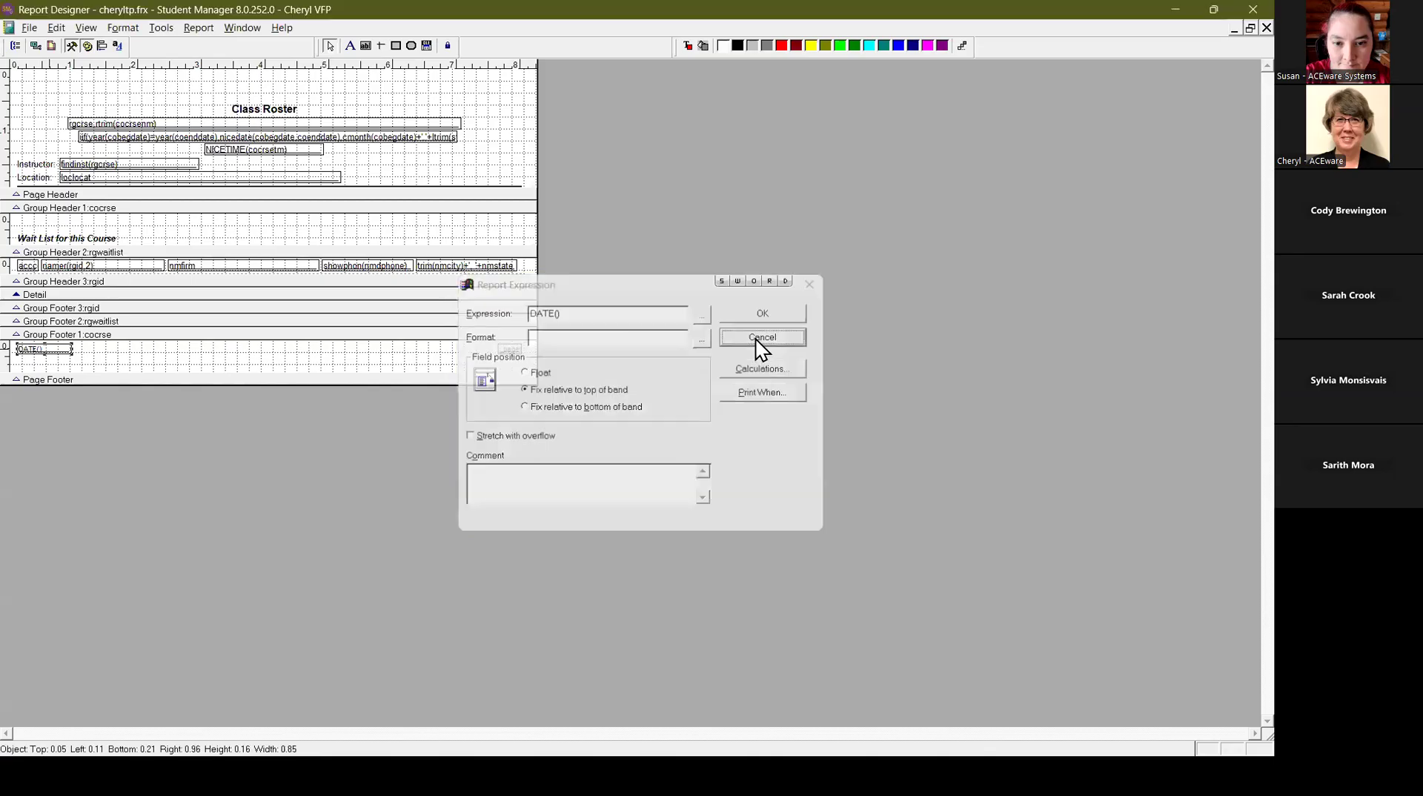
Preview the Class Roster, zoom in to check the date in the page footer and the header lines, and close the preview.
key(ctrl+i)
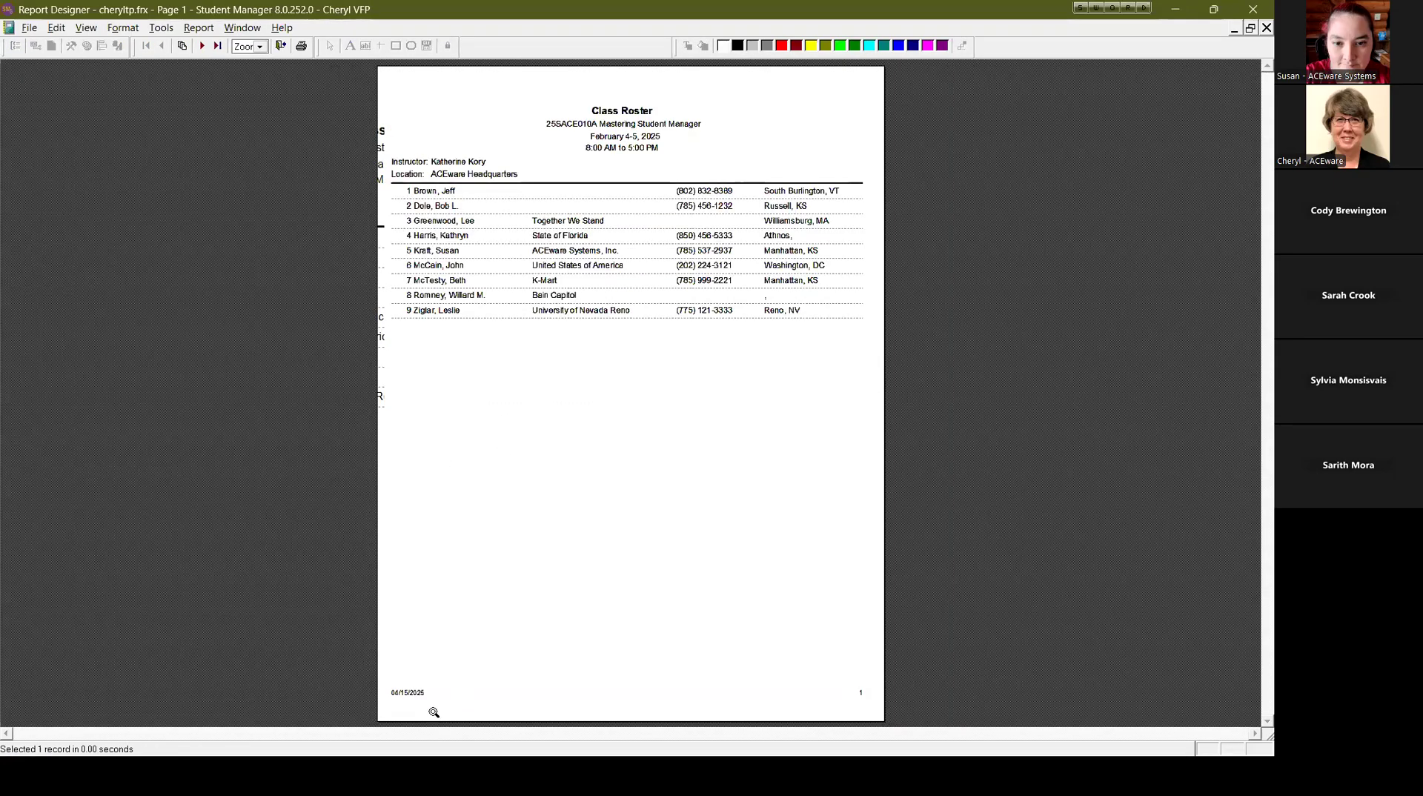
click(423, 693)
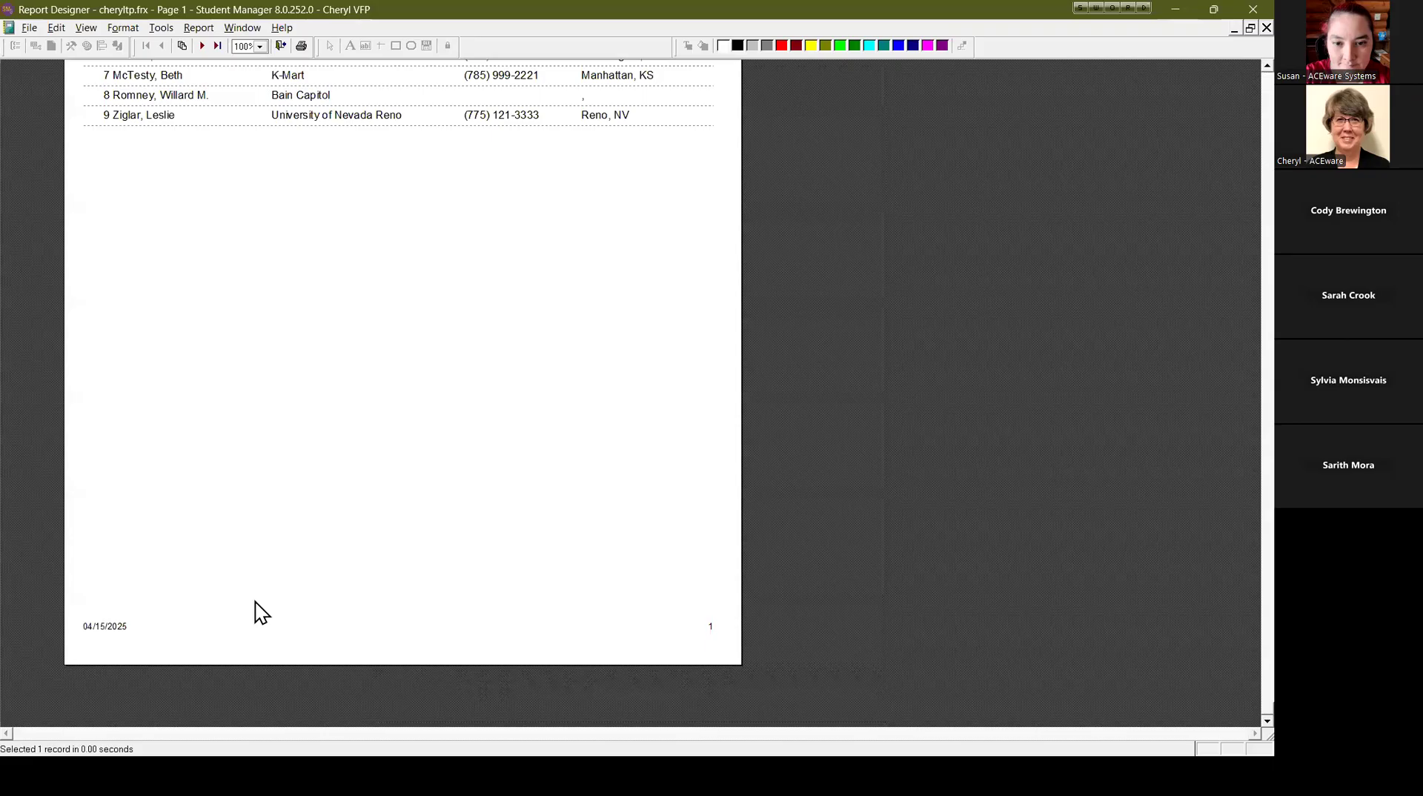
scroll(351, 395, up, 2)
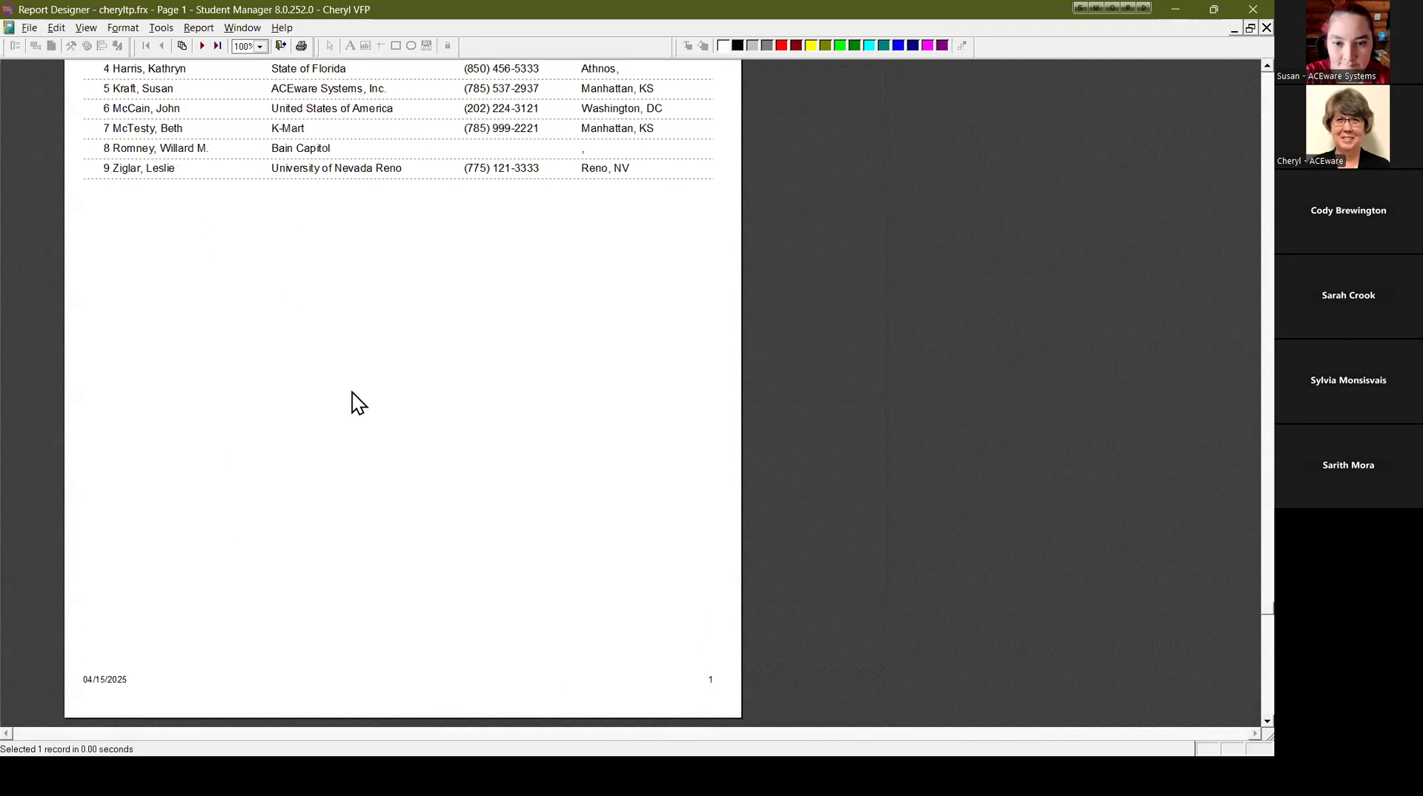
scroll(354, 385, up, 10)
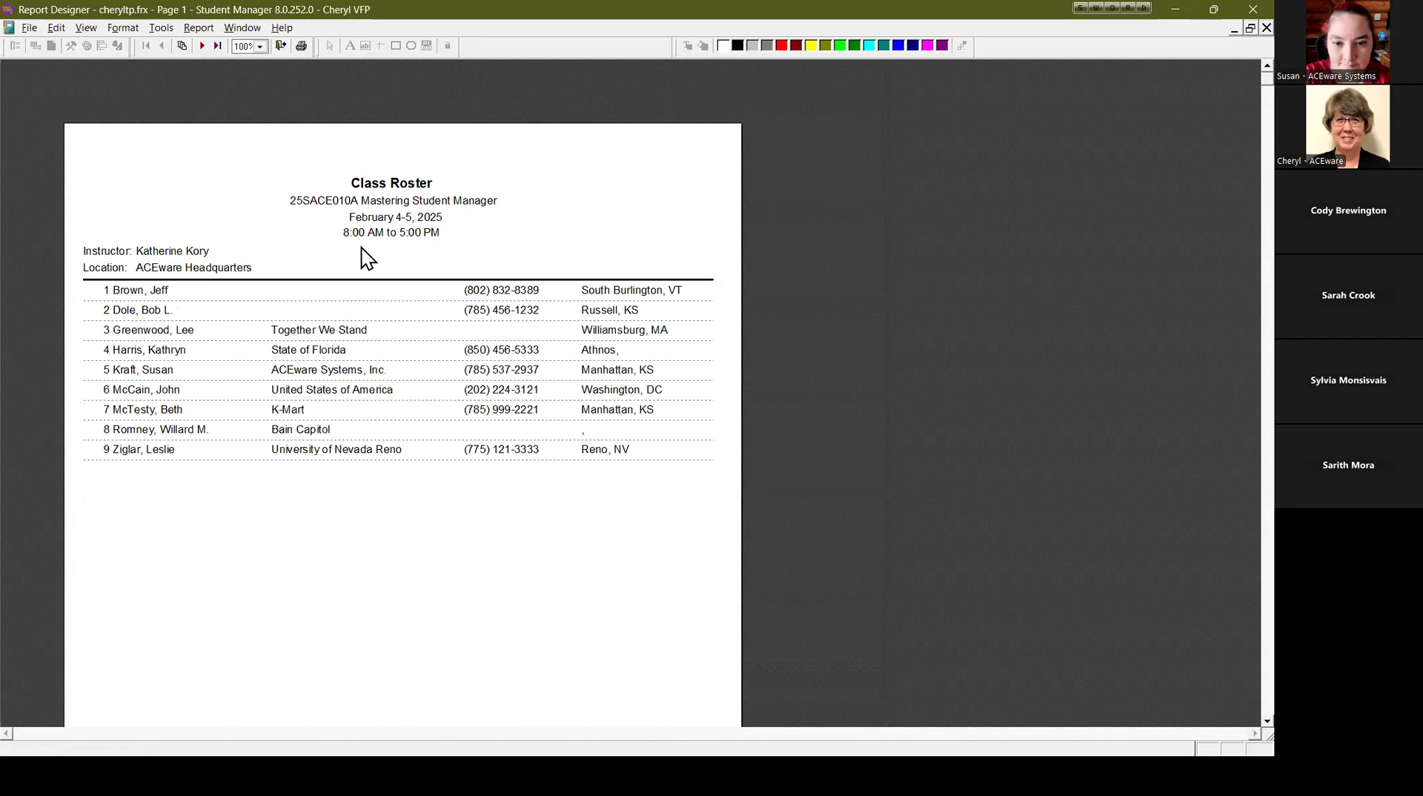
click(282, 46)
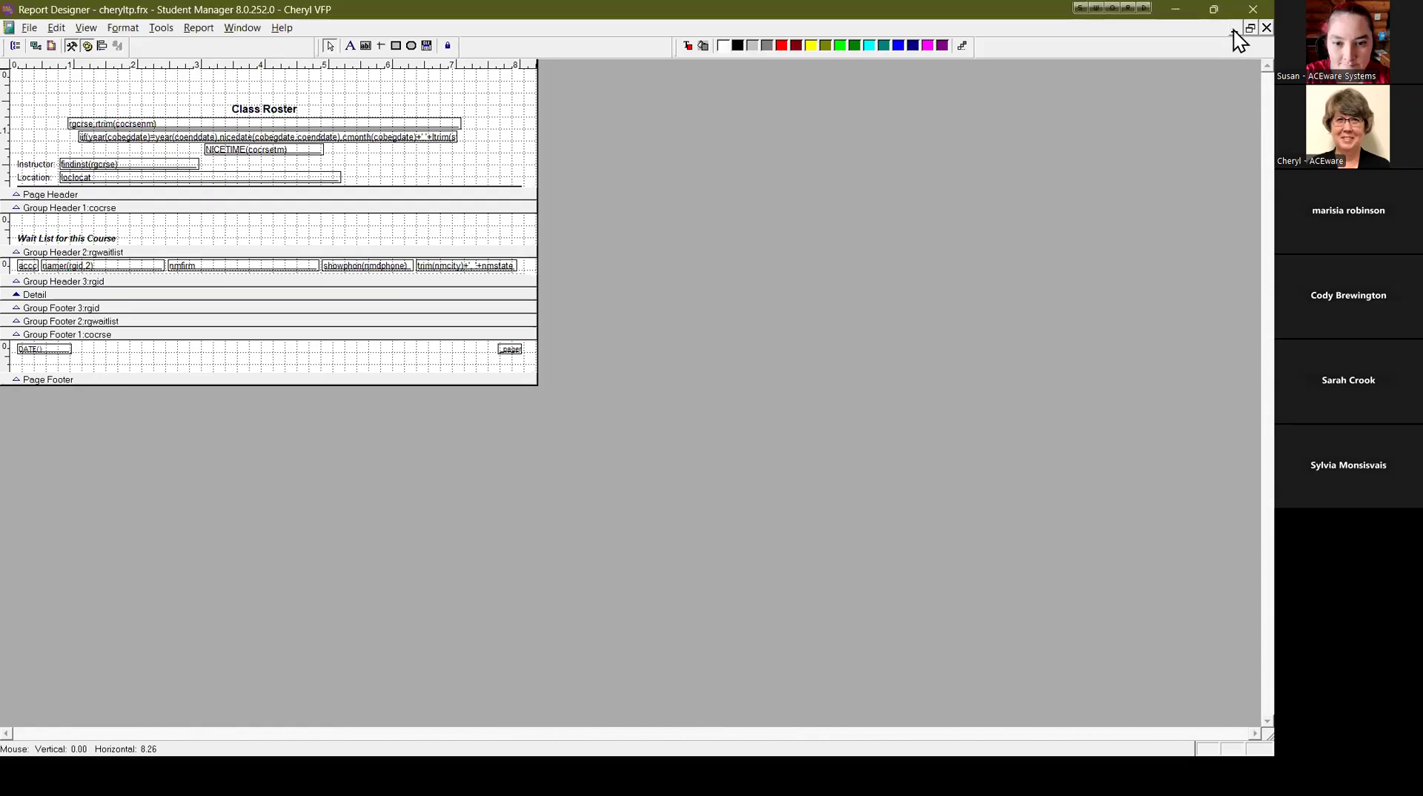
Close the report design and exit the Customer Report preview.
click(1267, 28)
click(651, 439)
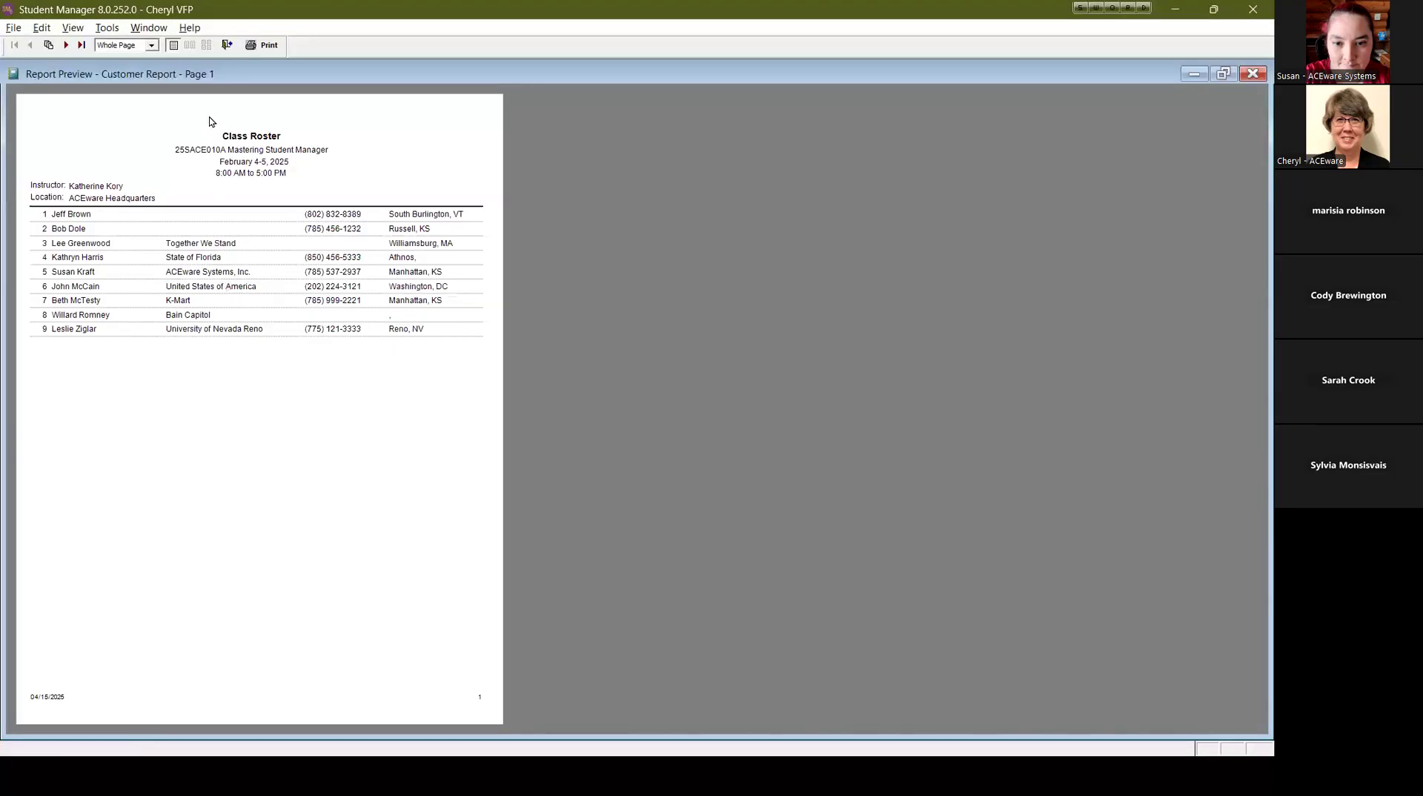
click(227, 45)
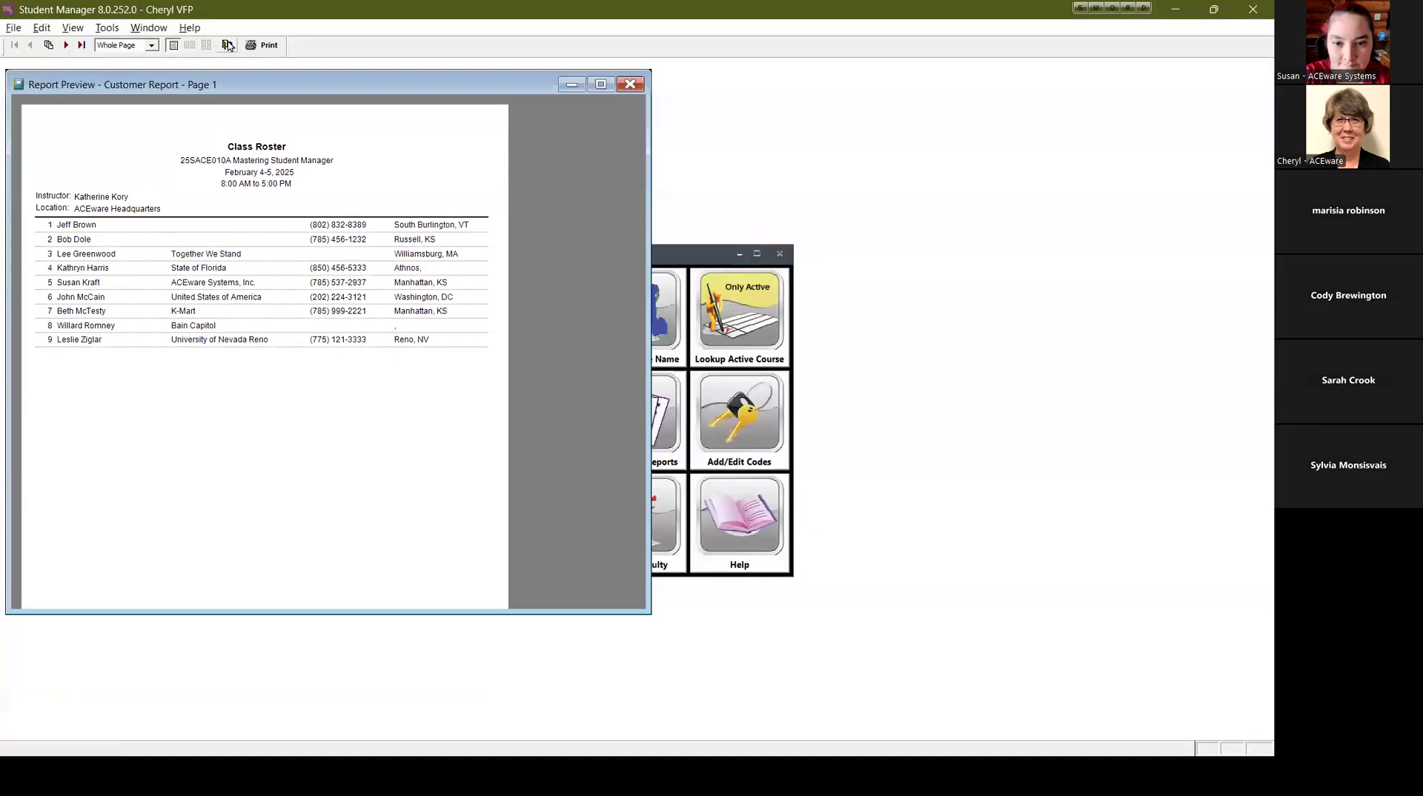
Look up course 25SACE010A among the active courses, open its record, and bring up its Quick Reports.
click(123, 33)
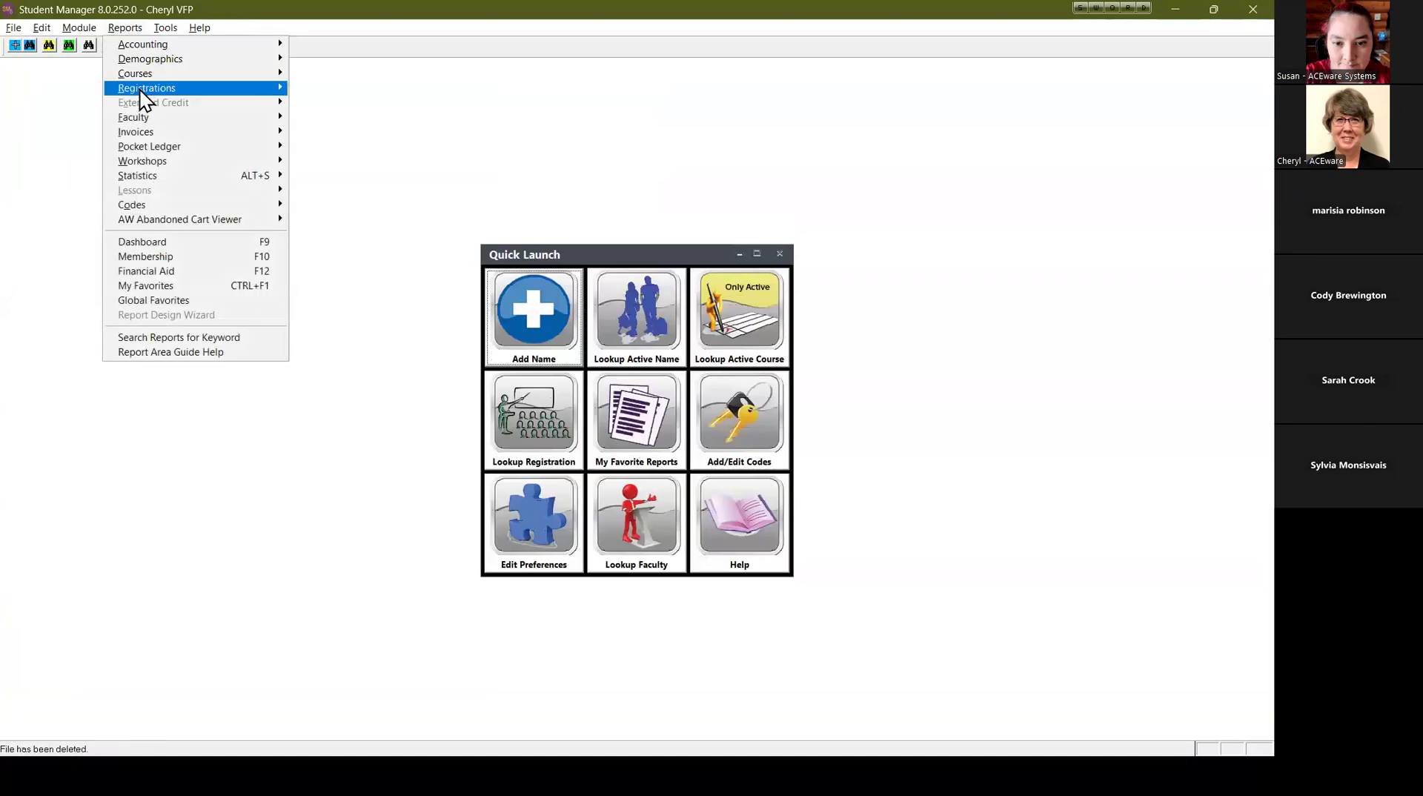
mouse_move(141, 91)
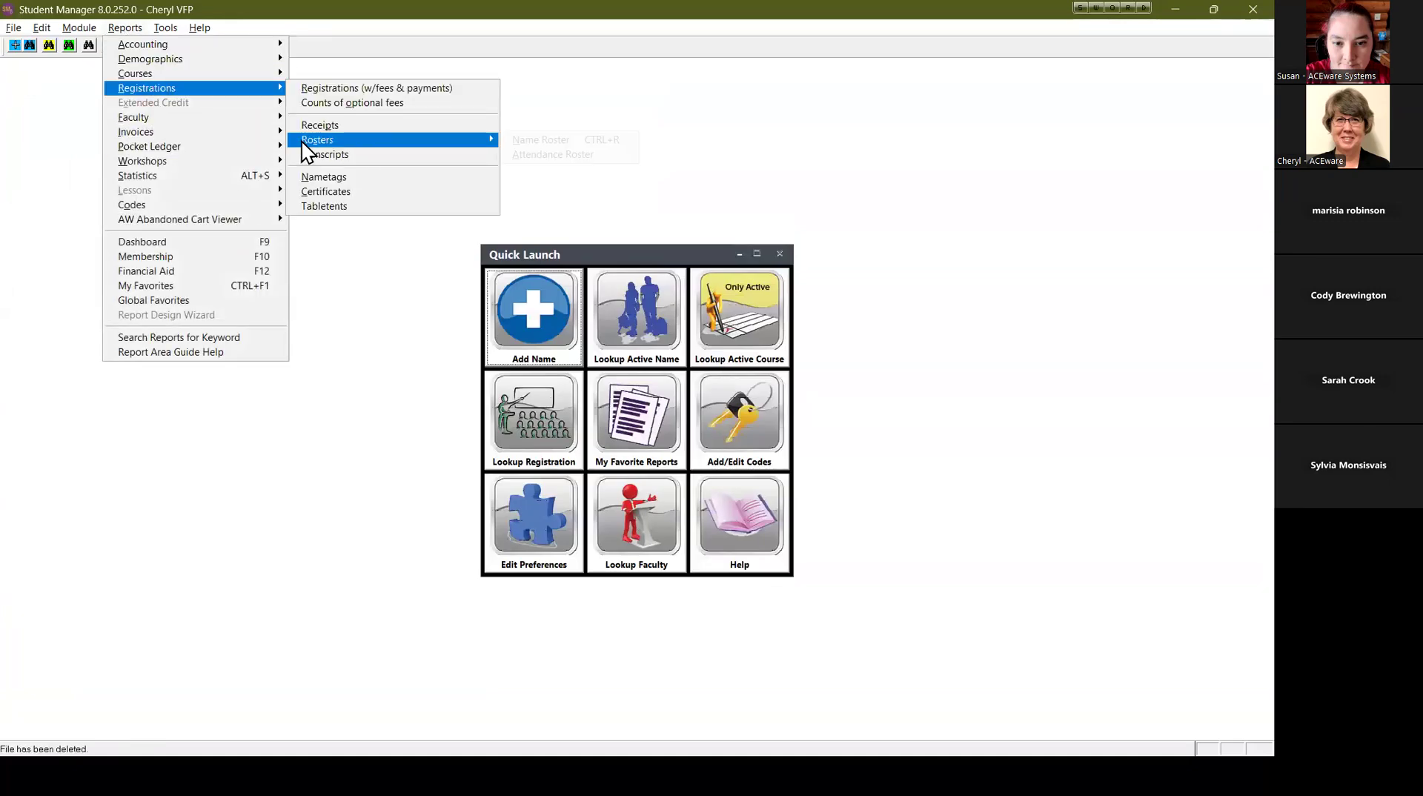
click(759, 295)
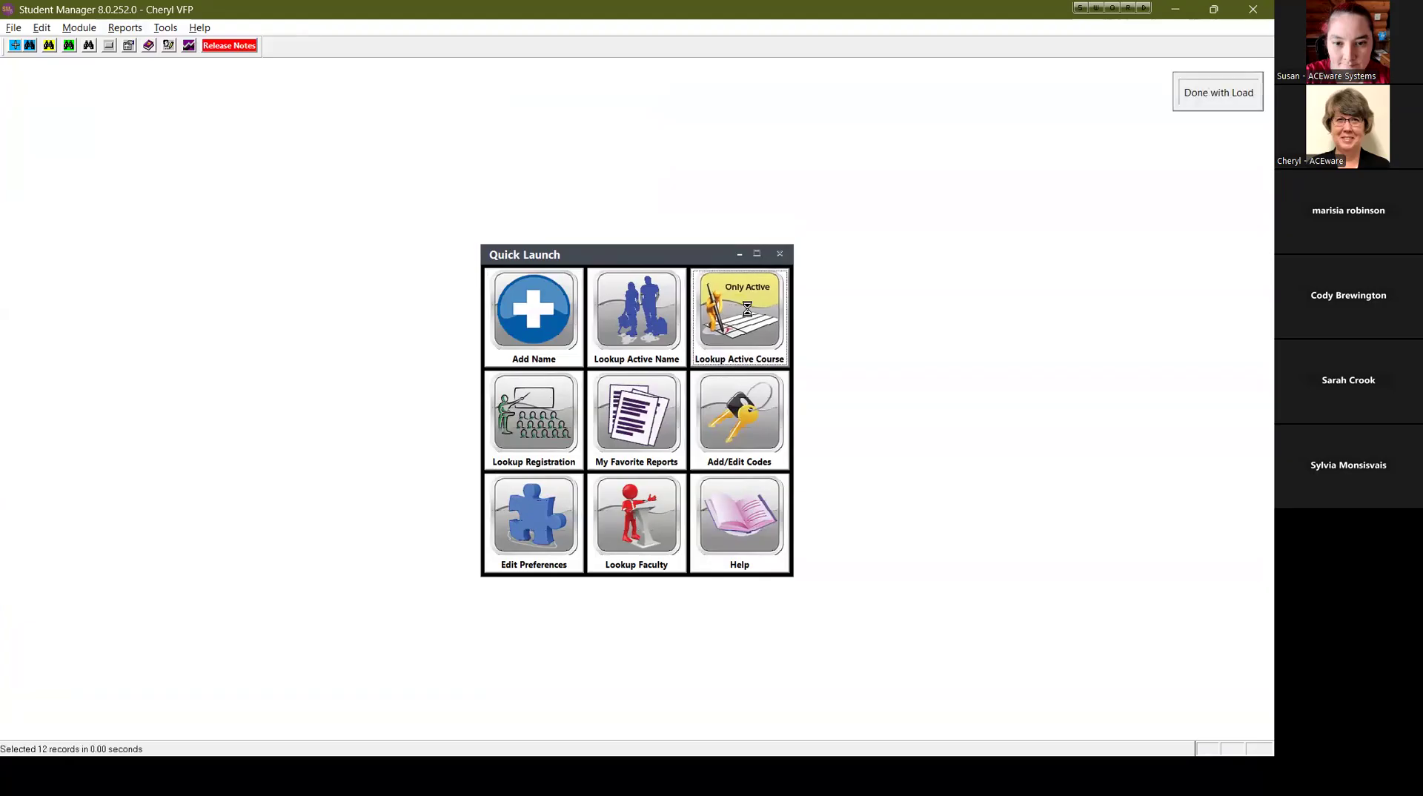
click(212, 364)
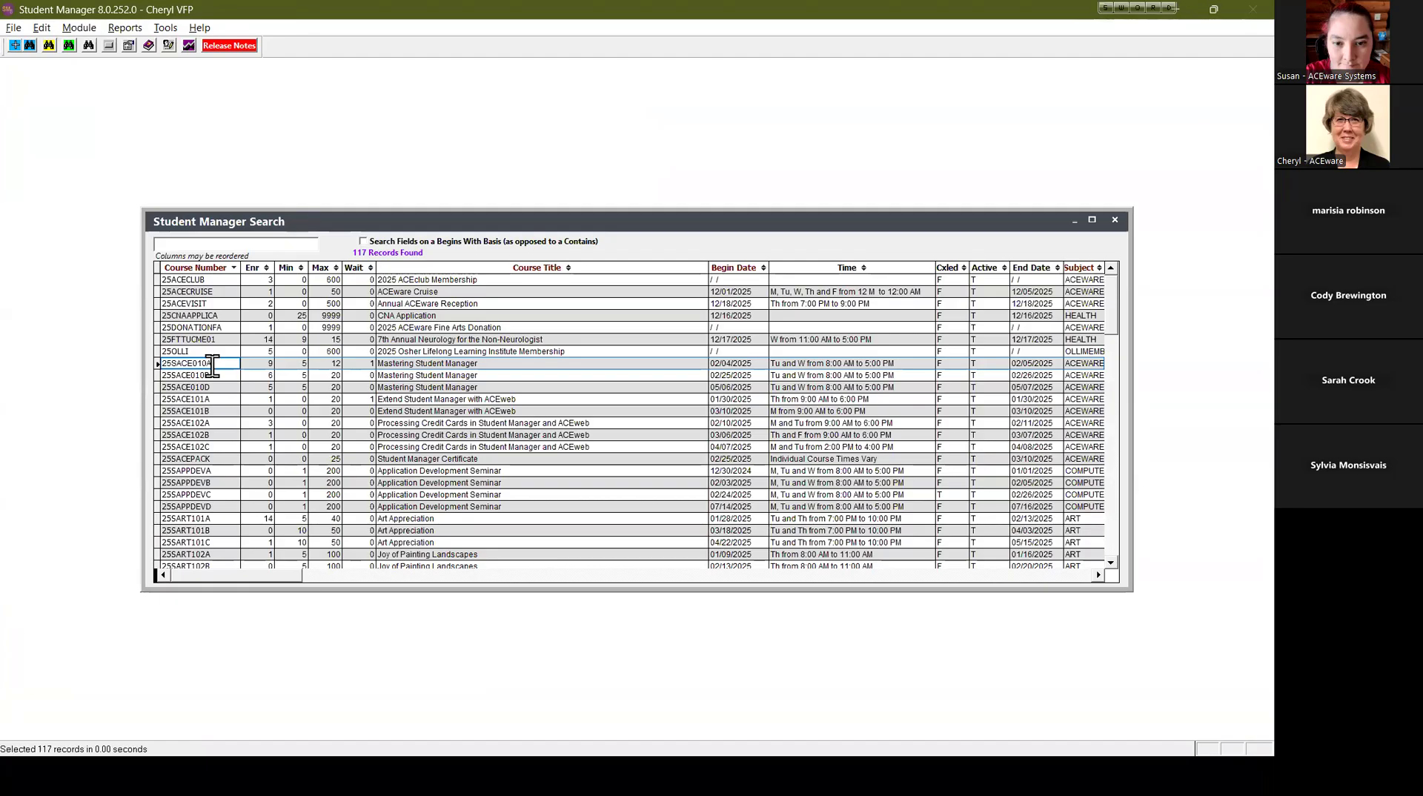
double_click(212, 364)
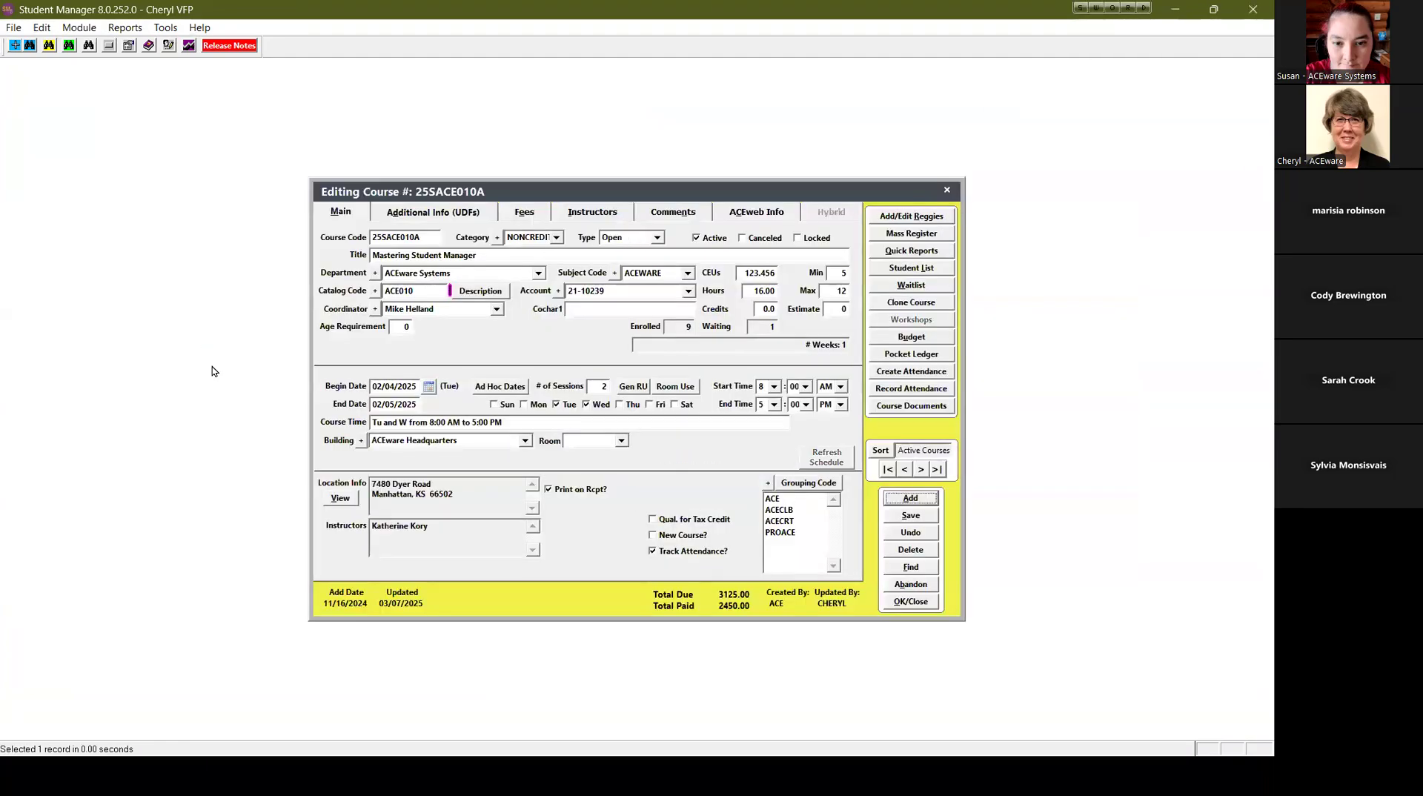
click(425, 238)
click(919, 251)
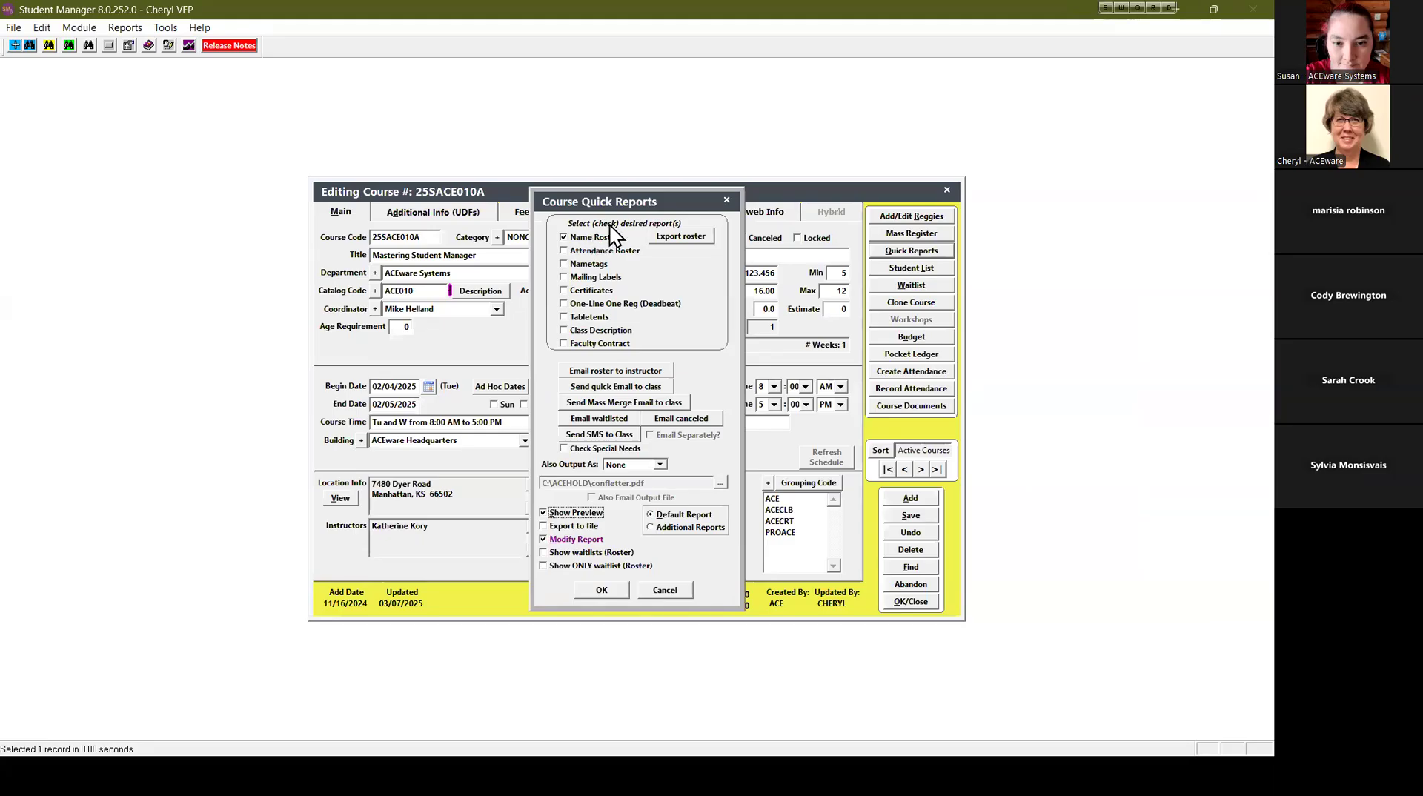
Prepare an HTML roster email to the instructor with Name, Dayphone and Email, covering all students and leaving out waitlisted ones.
click(614, 372)
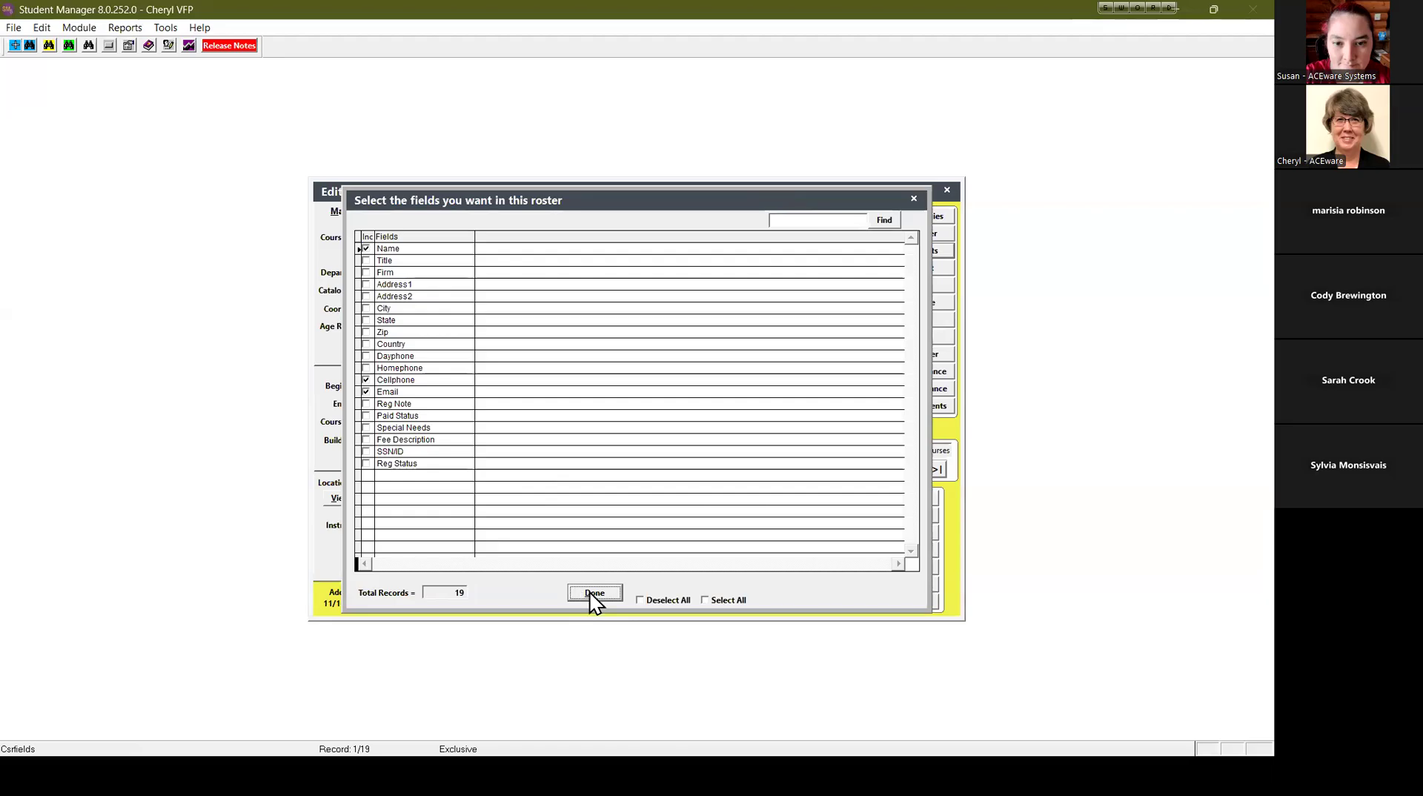
click(366, 380)
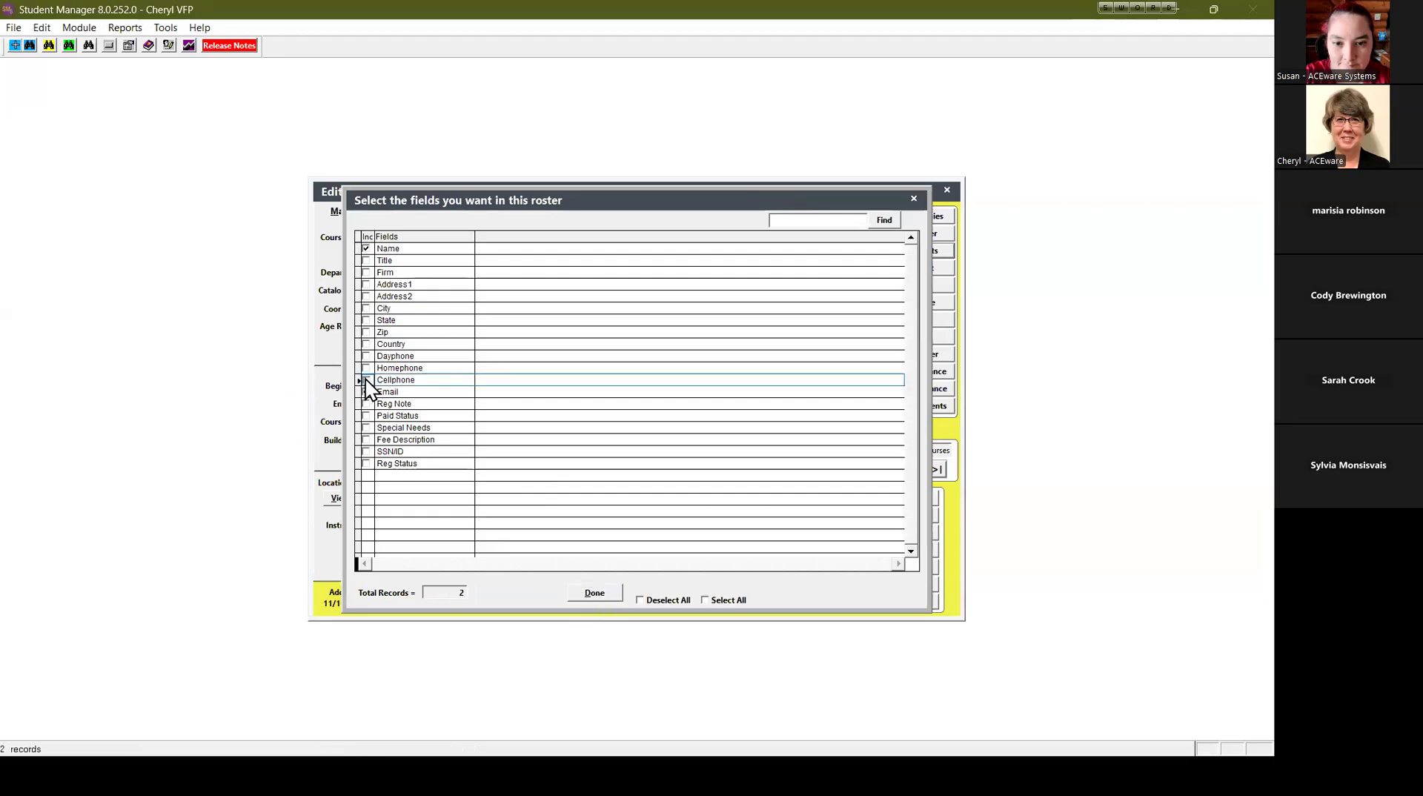
click(366, 356)
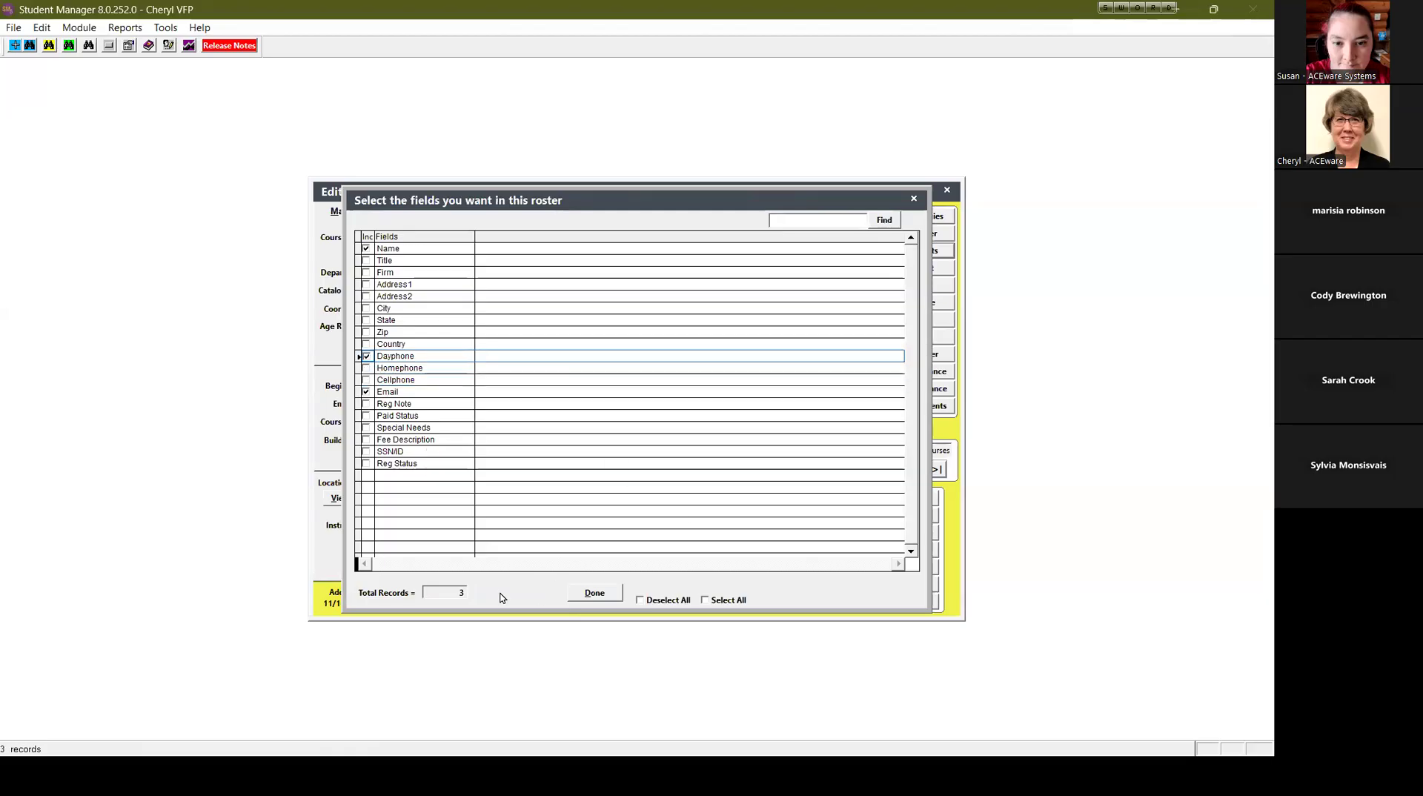
click(595, 592)
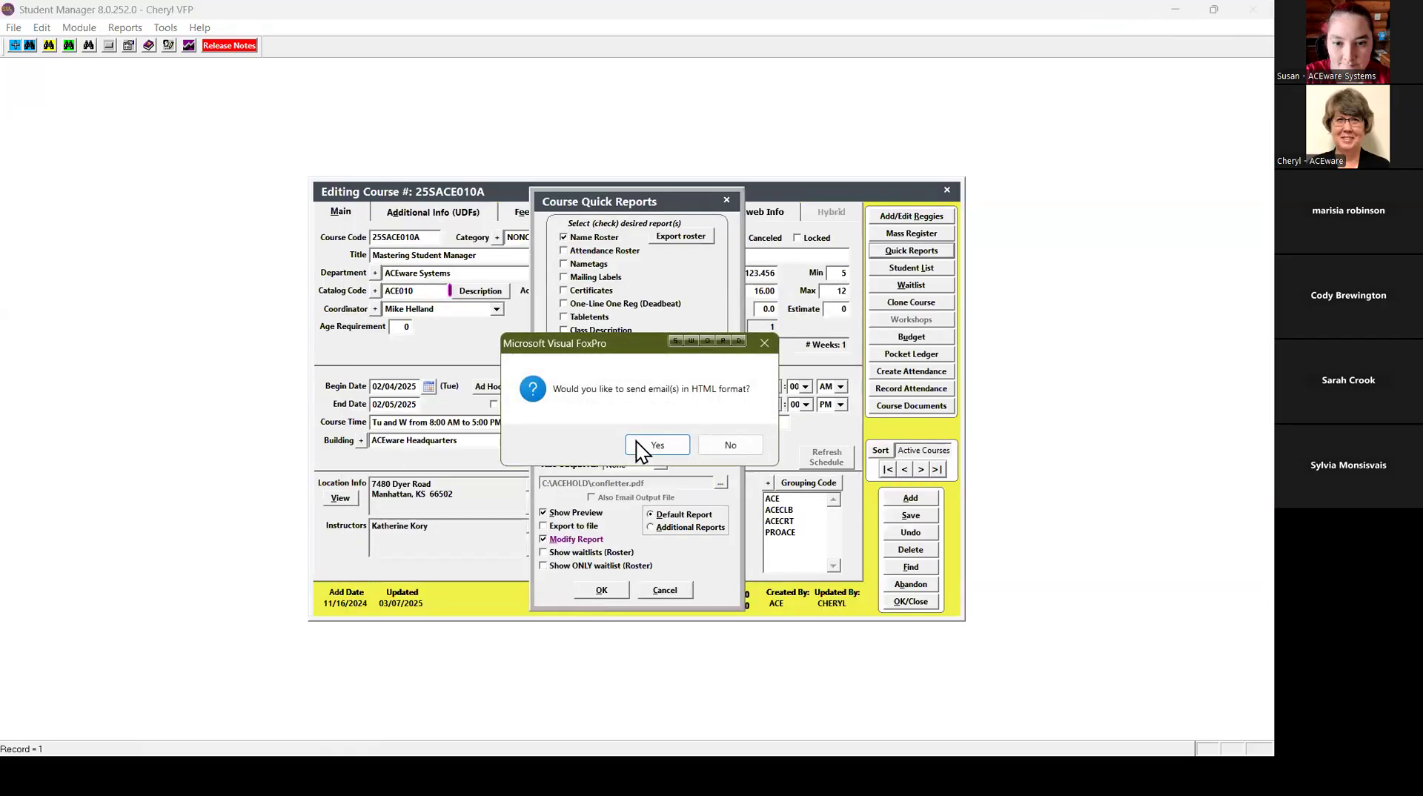
click(661, 446)
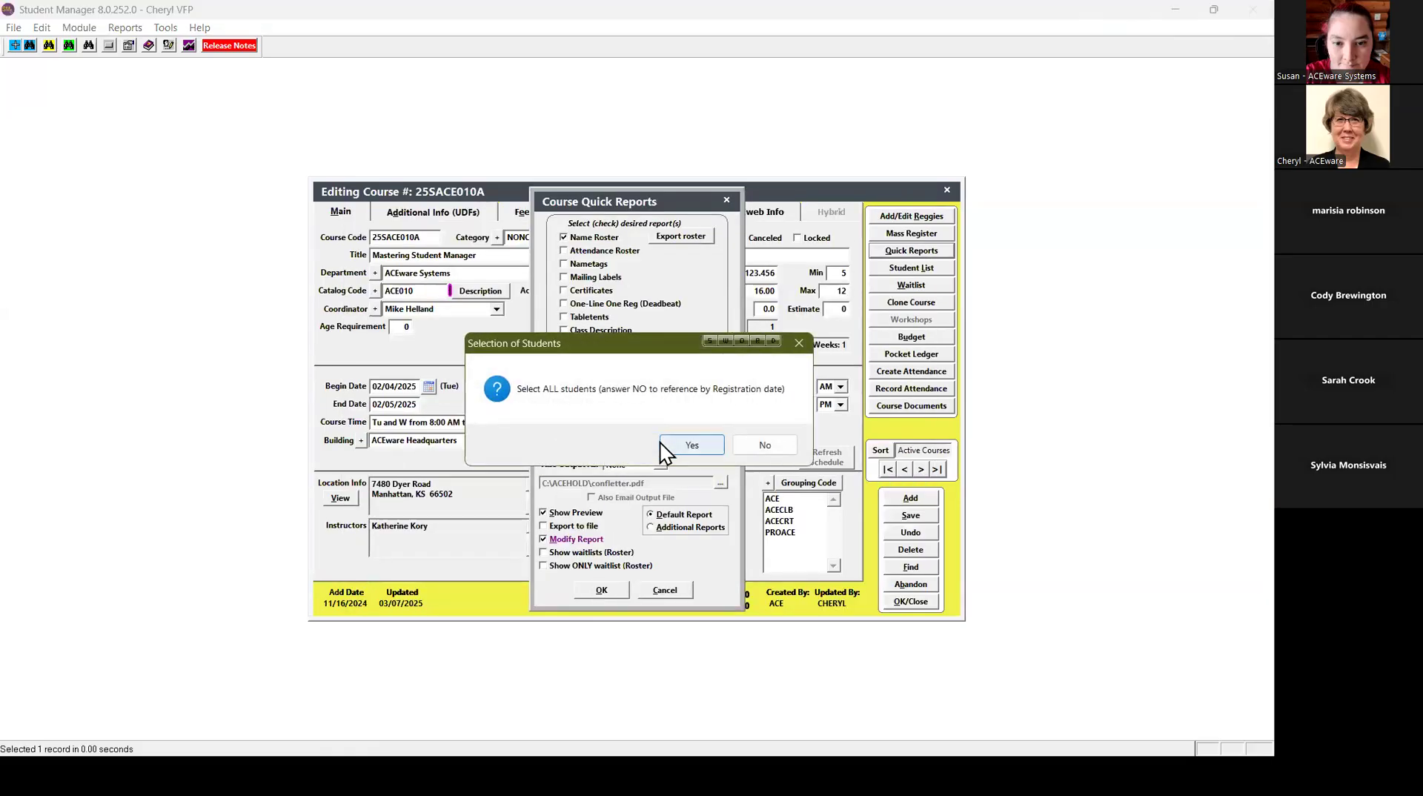
click(704, 443)
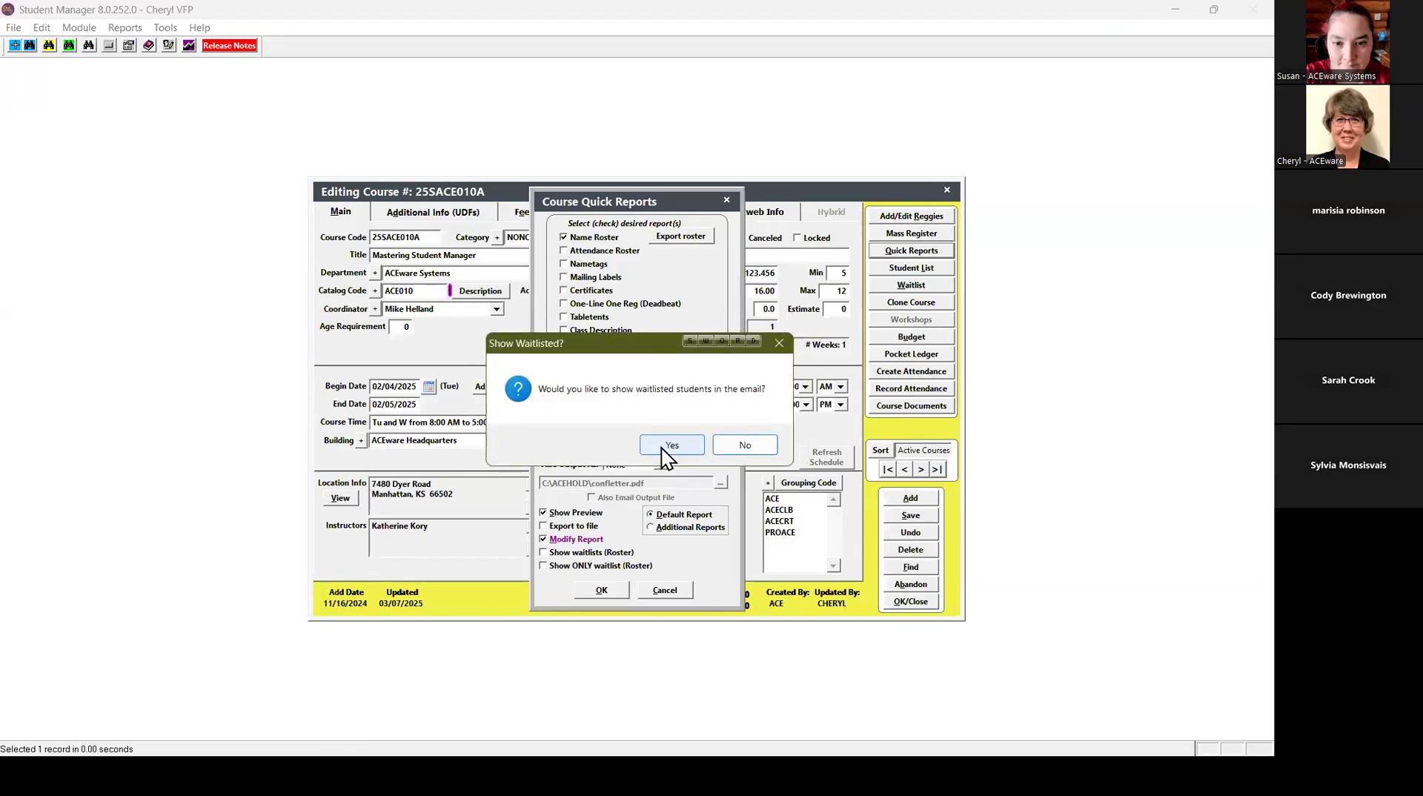
click(770, 443)
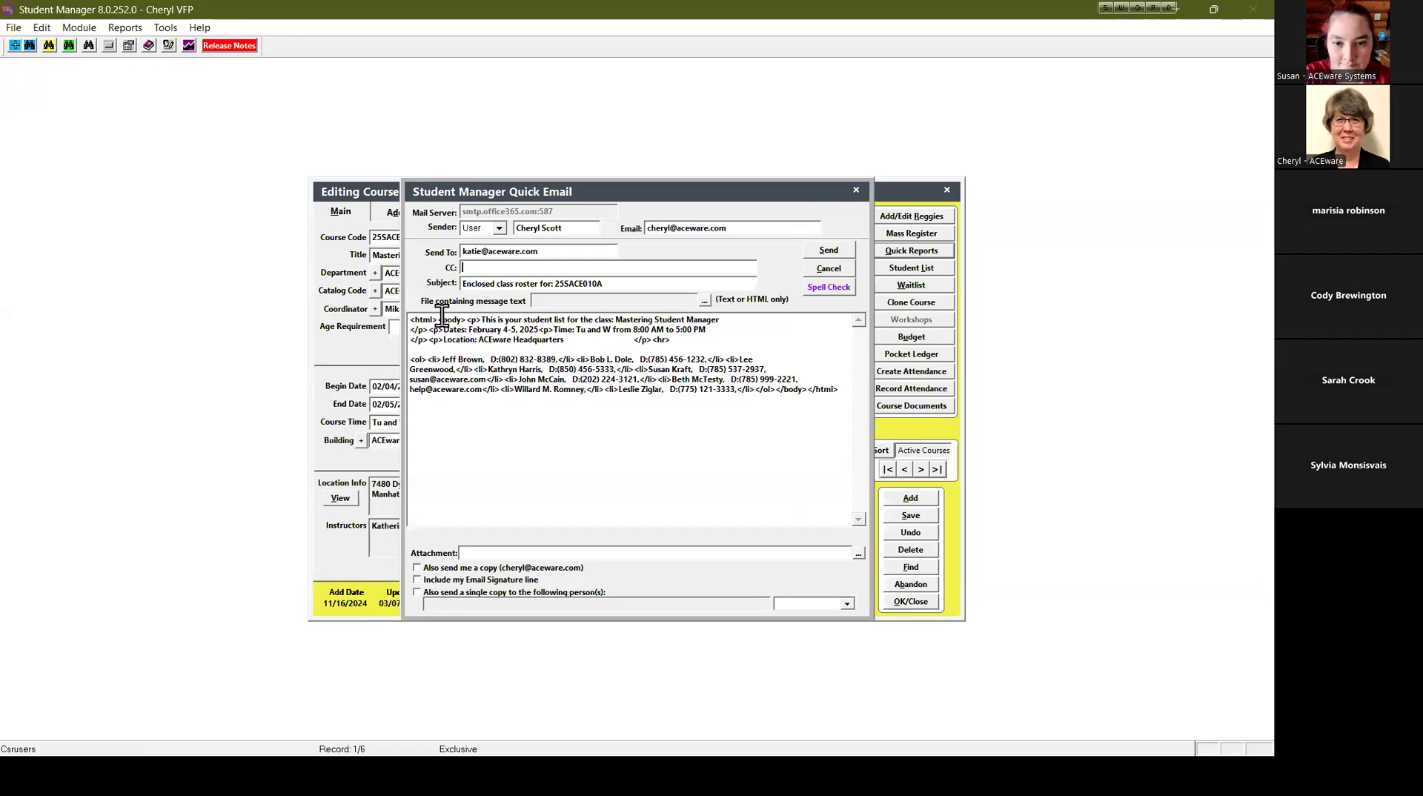
Examine the HTML tags and student entries in the drafted roster email, and cancel the email without sending.
drag(481, 321, 378, 326)
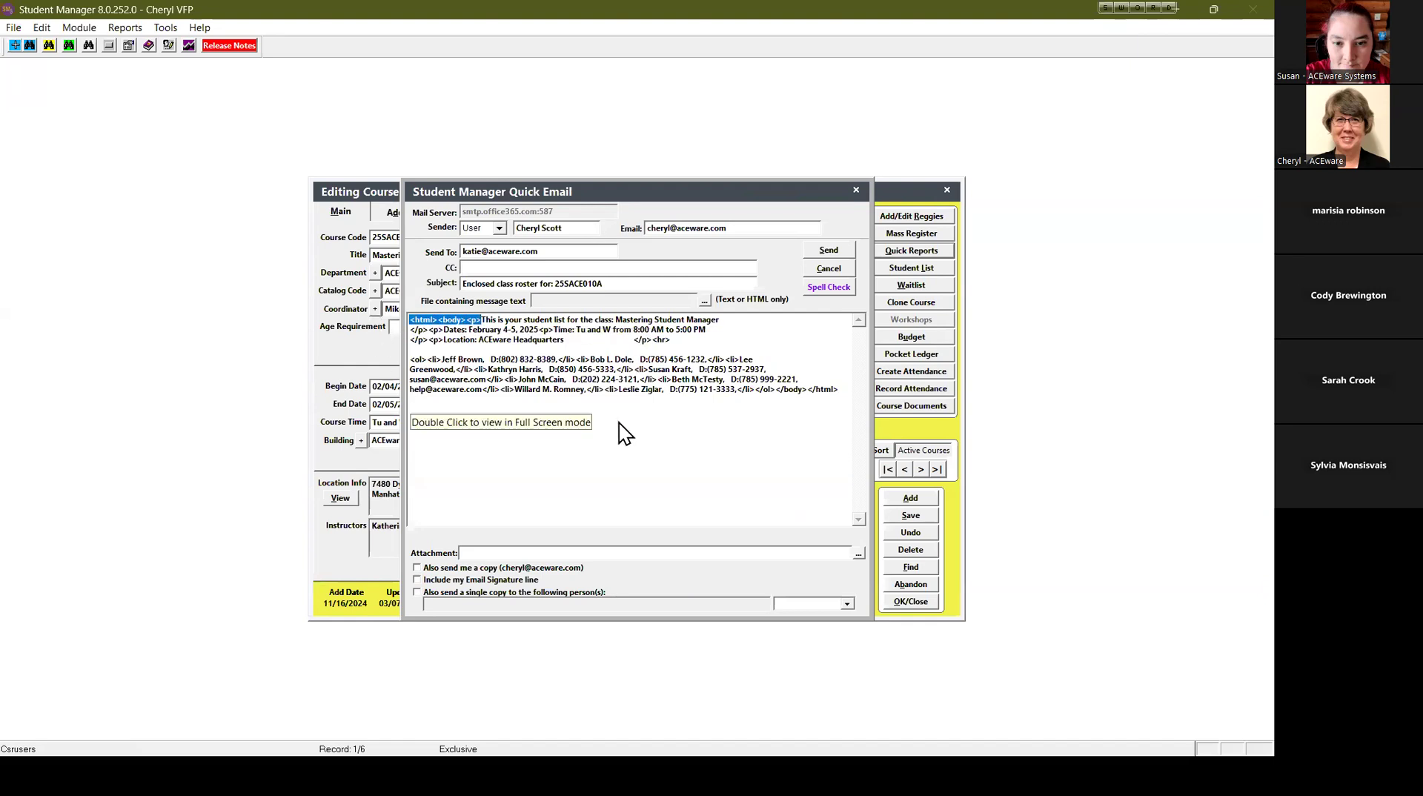
click(430, 360)
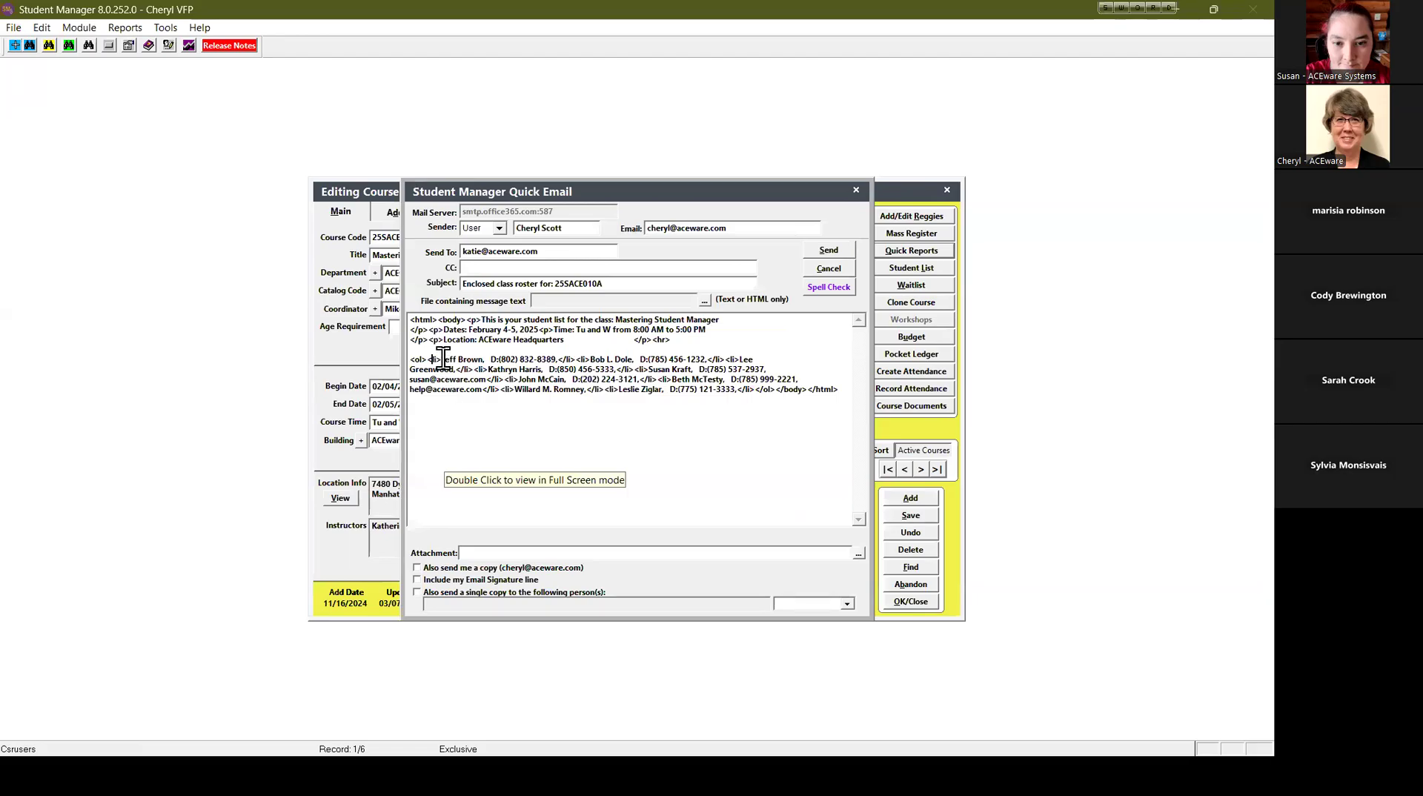
drag(442, 359, 557, 358)
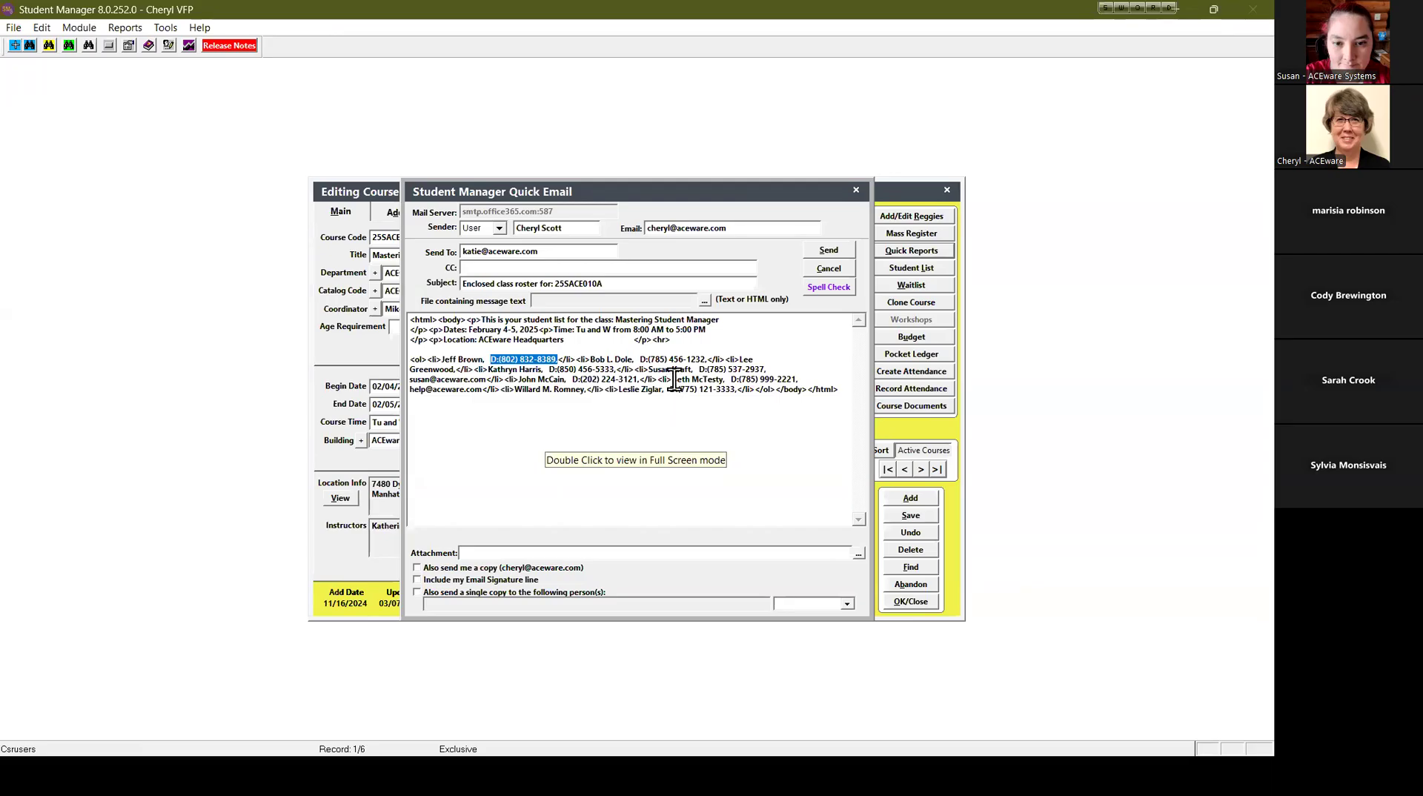
drag(676, 378, 486, 391)
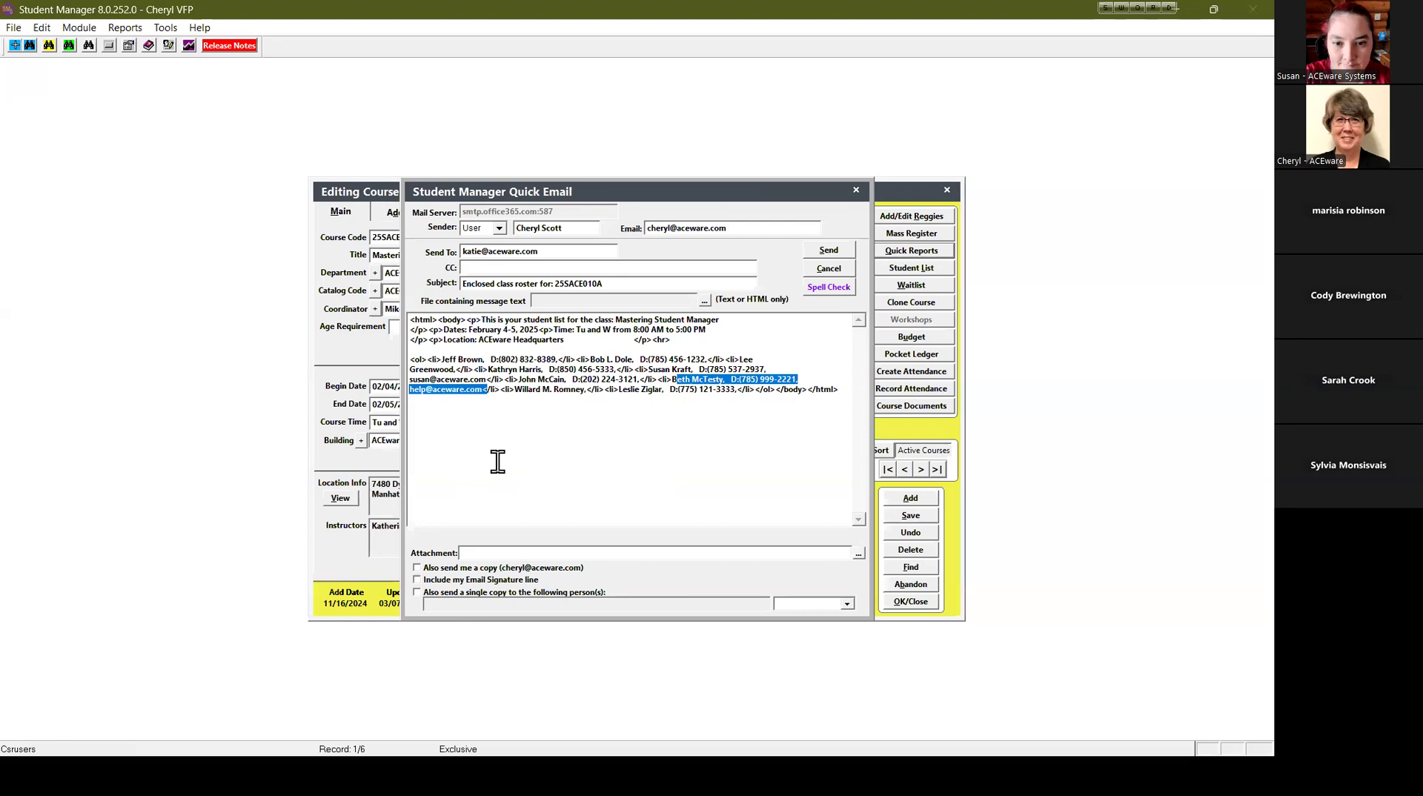
click(815, 273)
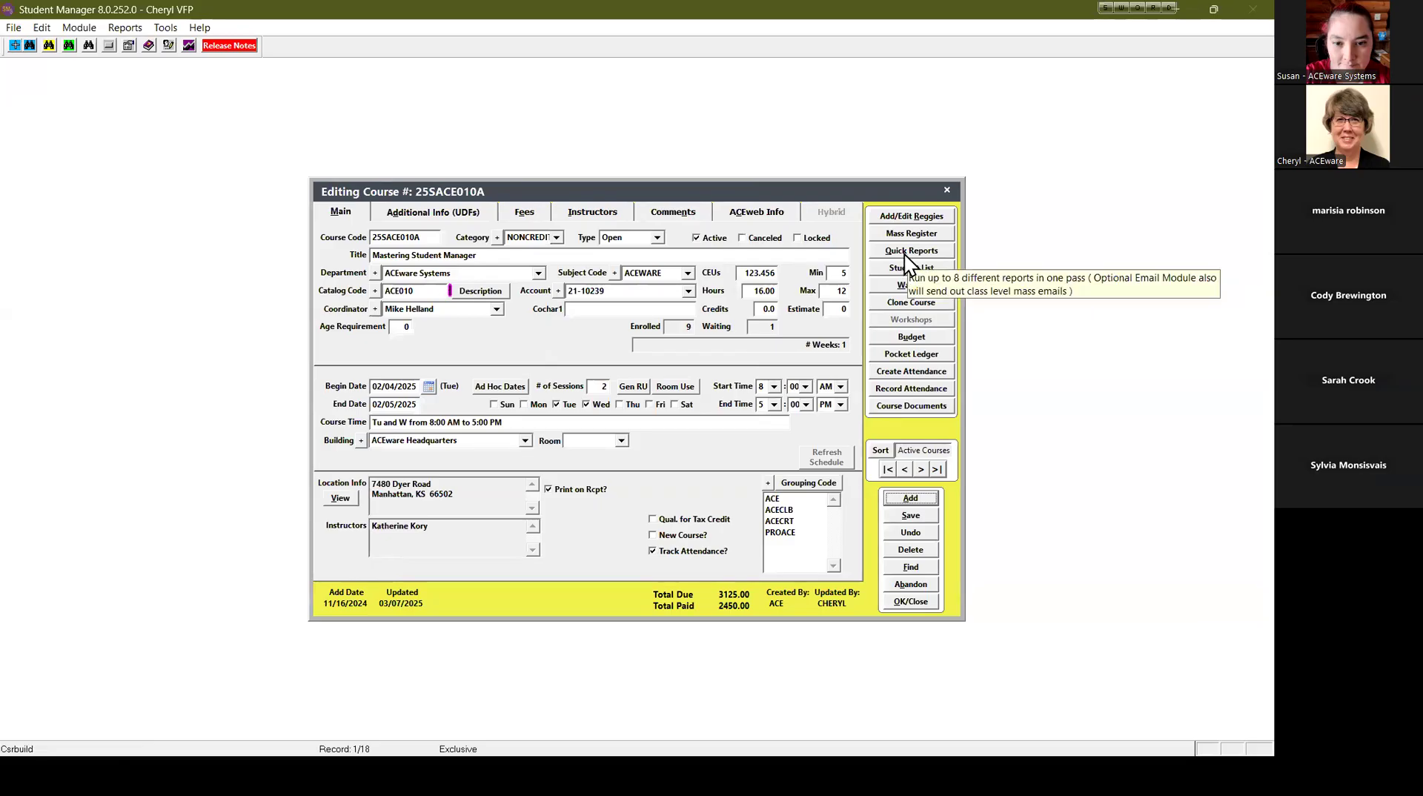
Reopen Quick Reports, turn off Modify Report, set the extra output to PDF with file name nameroster.pdf, and cancel.
click(904, 254)
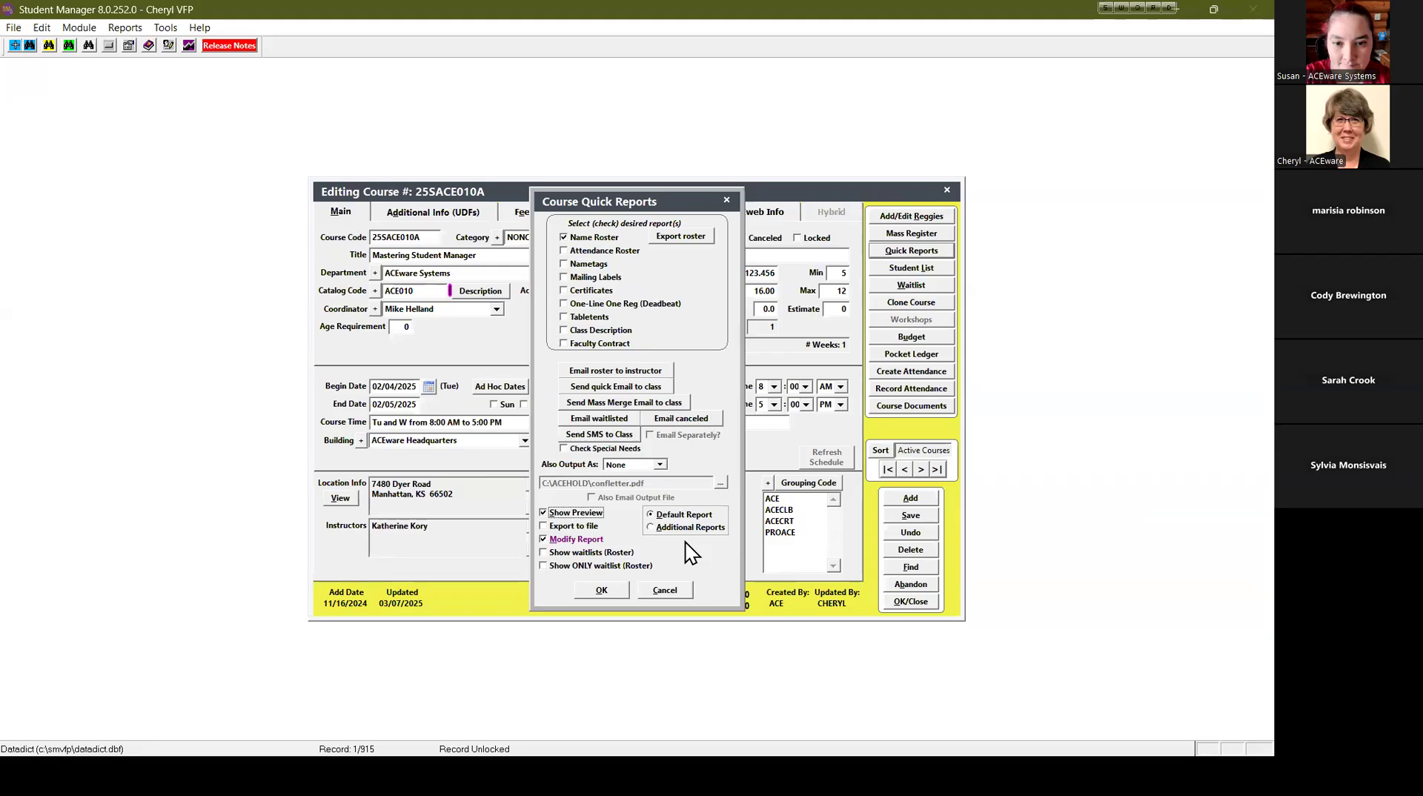
click(565, 540)
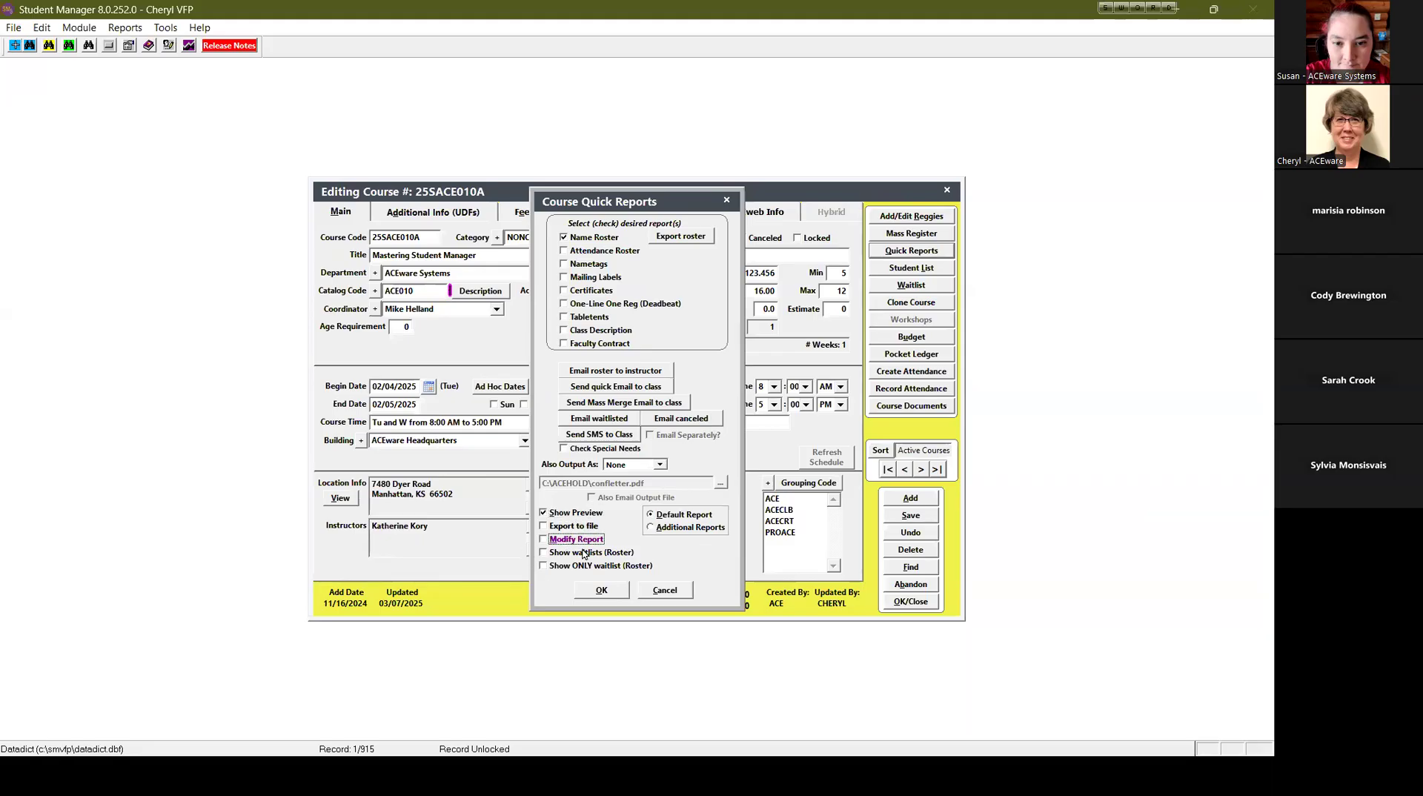
click(660, 464)
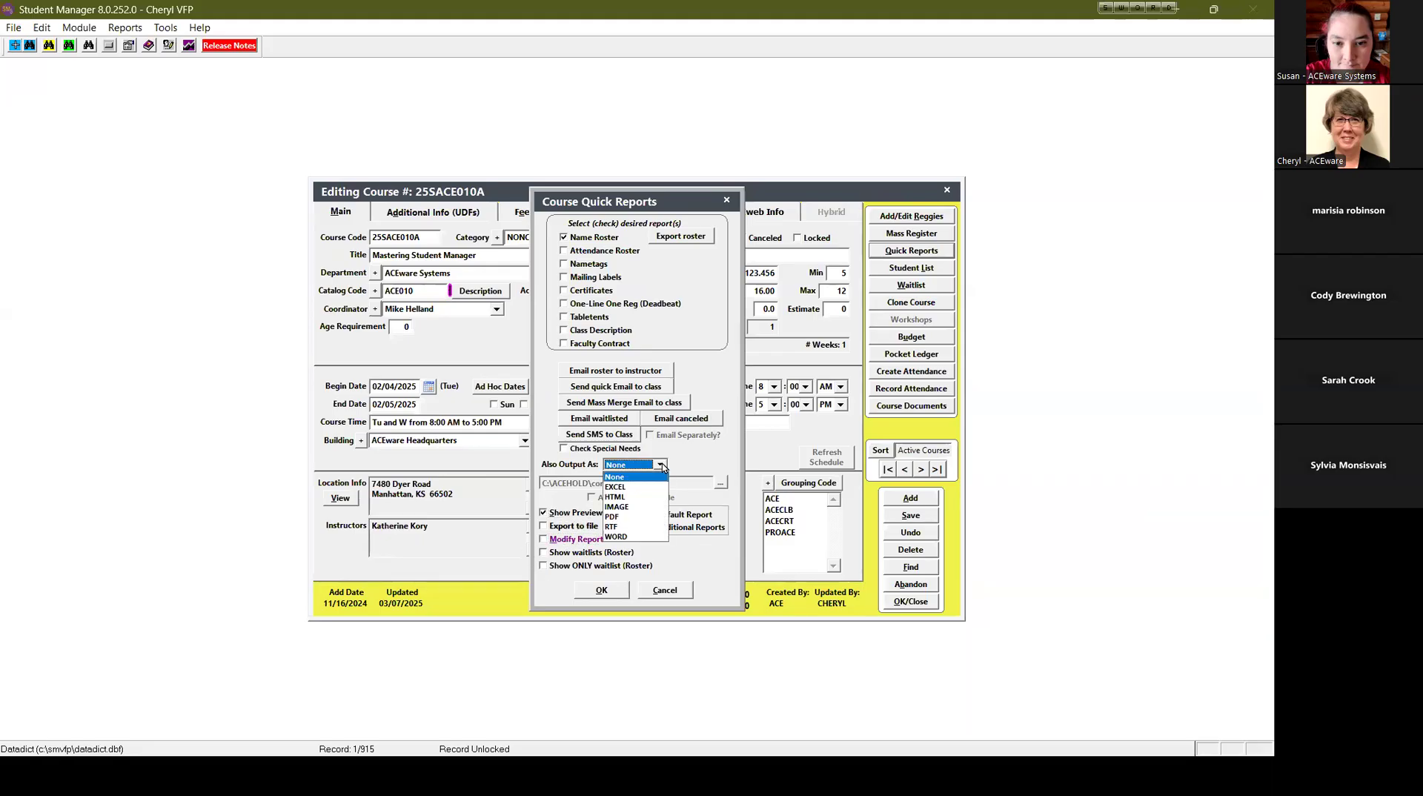
click(631, 517)
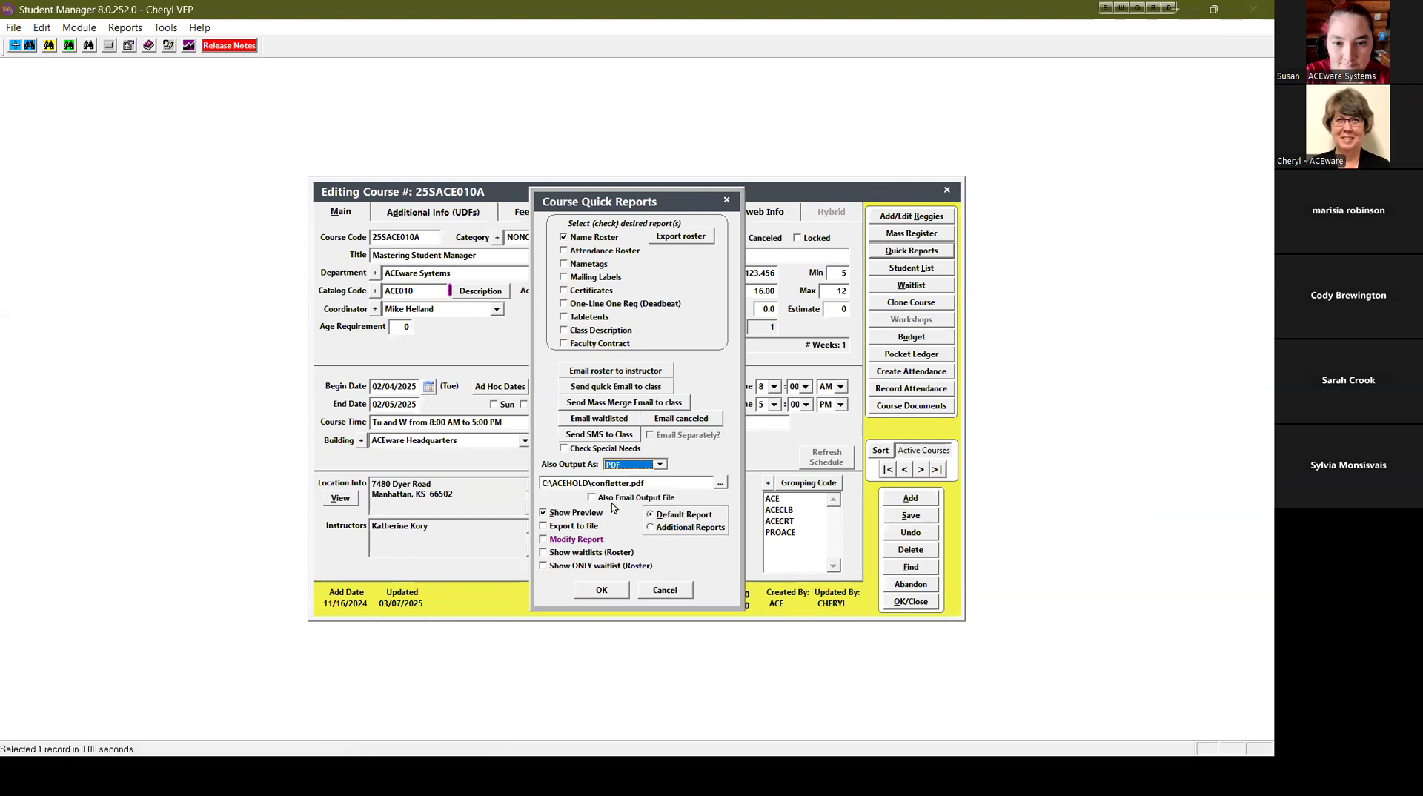
drag(594, 482, 791, 471)
key(BackSpace)
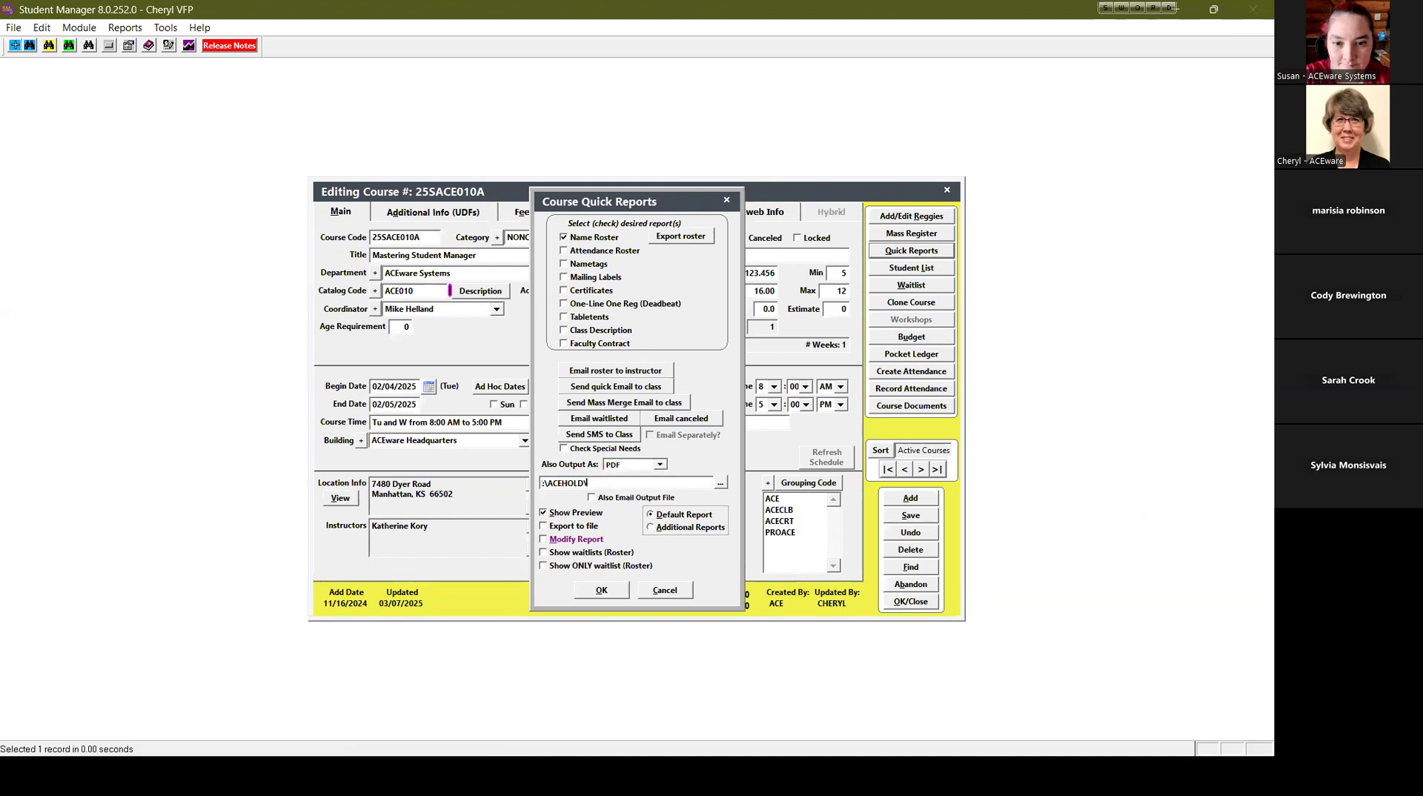
text(nameroster.pdf)
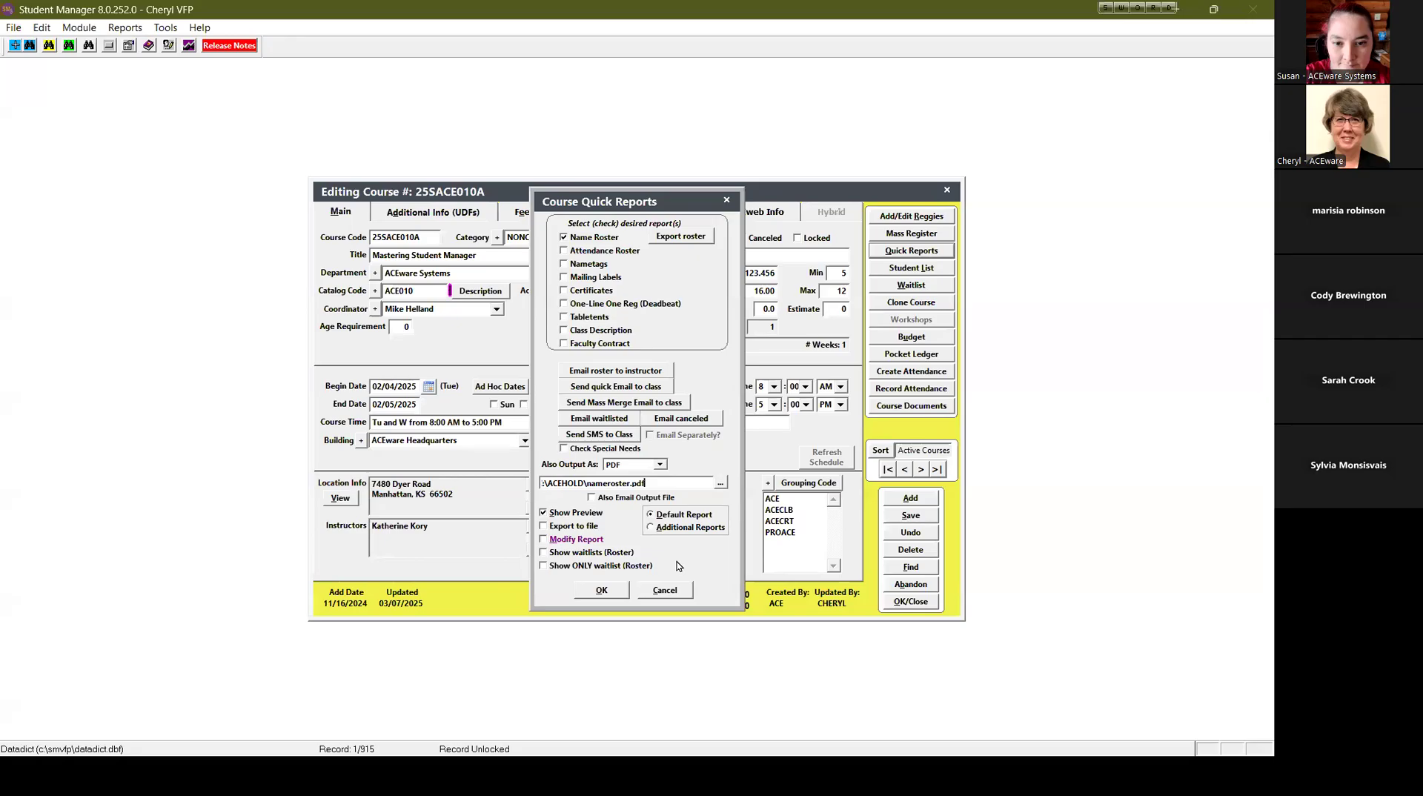
click(664, 589)
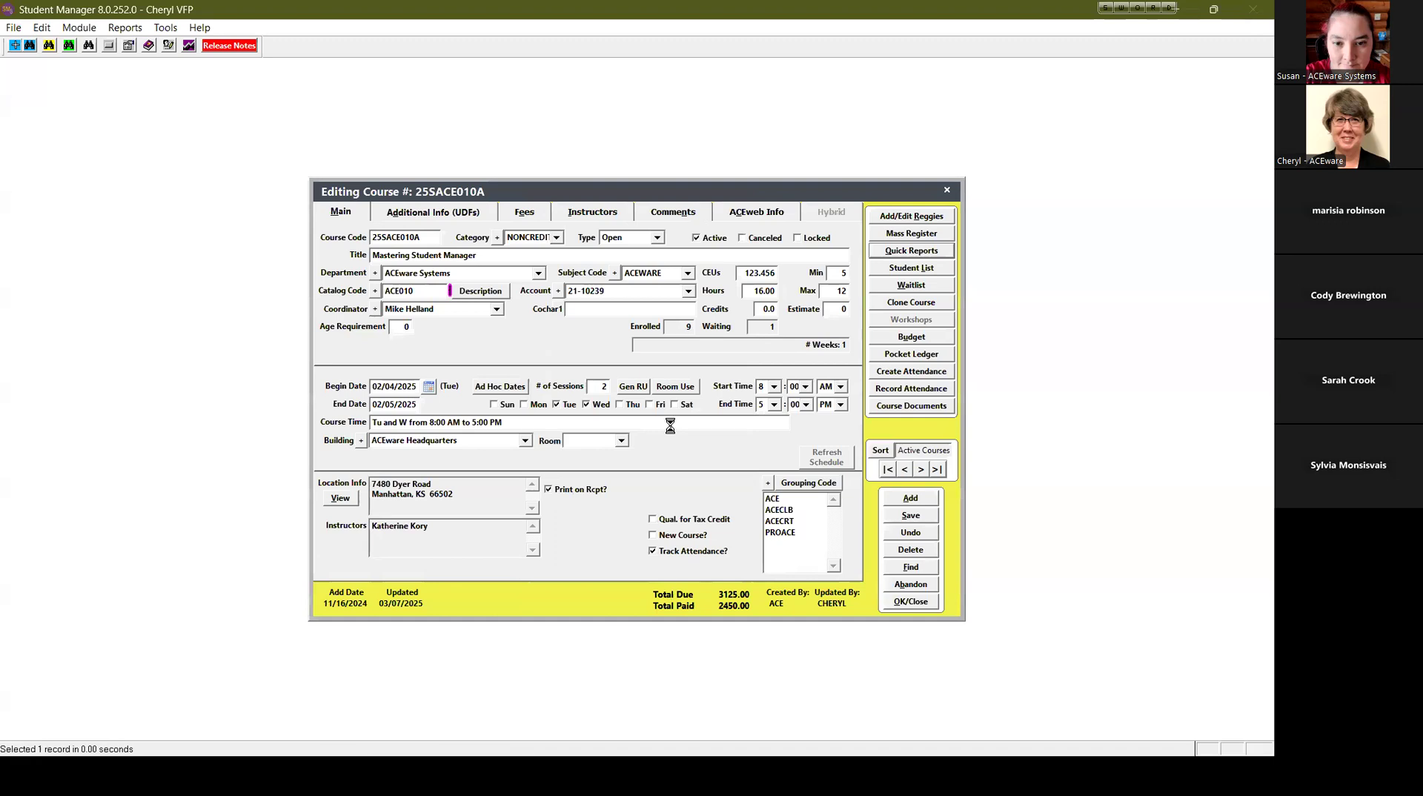
Run the Name Roster from the course's Quick Reports with Modify Report on to open its design.
click(910, 250)
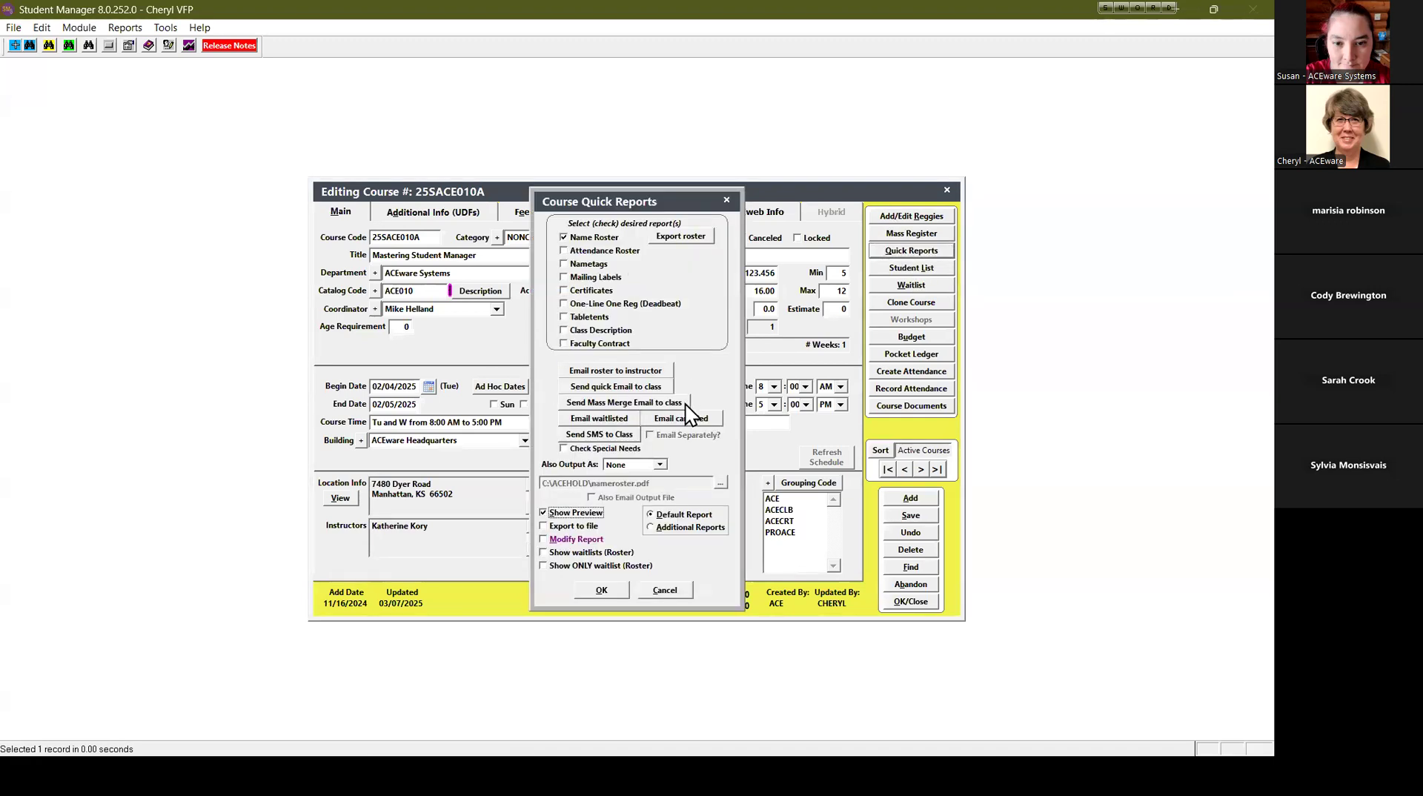
click(546, 540)
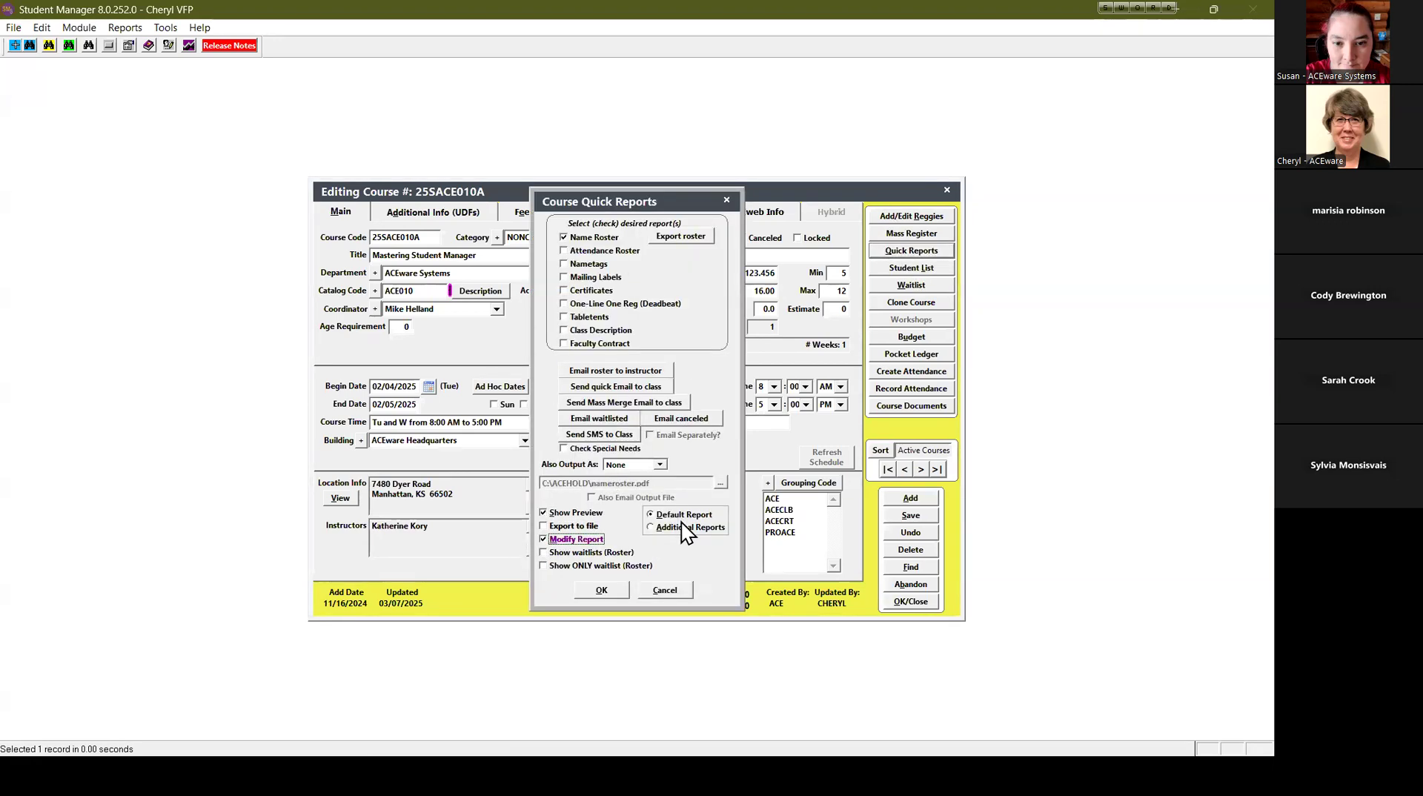
click(588, 592)
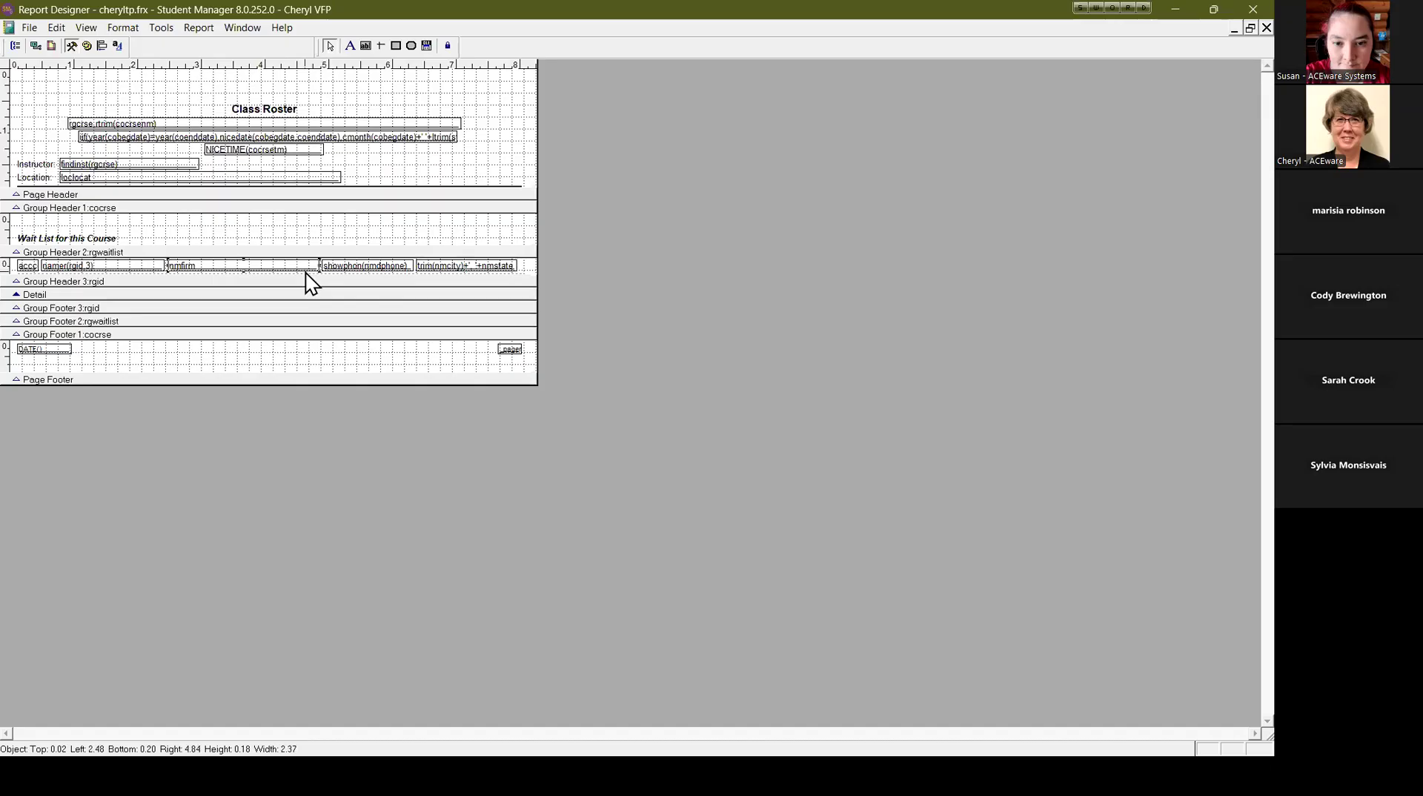
Narrow the nmfirm field in the roster's student row from its right edge to free some space.
drag(320, 265, 307, 265)
click(352, 268)
click(293, 267)
drag(307, 266, 304, 265)
Shift the day phone and city/state fields left together, to about 4.65 from the left, beside the nmfirm field.
shift+click(402, 265)
shift+click(445, 267)
shift+click(270, 267)
key(Left)
key(Left)
key(Left)
key(Left)
key(Left)
key(Left)
key(Left)
key(Left)
key(Left)
key(Left)
key(Left)
key(Left)
key(Left)
key(Left)
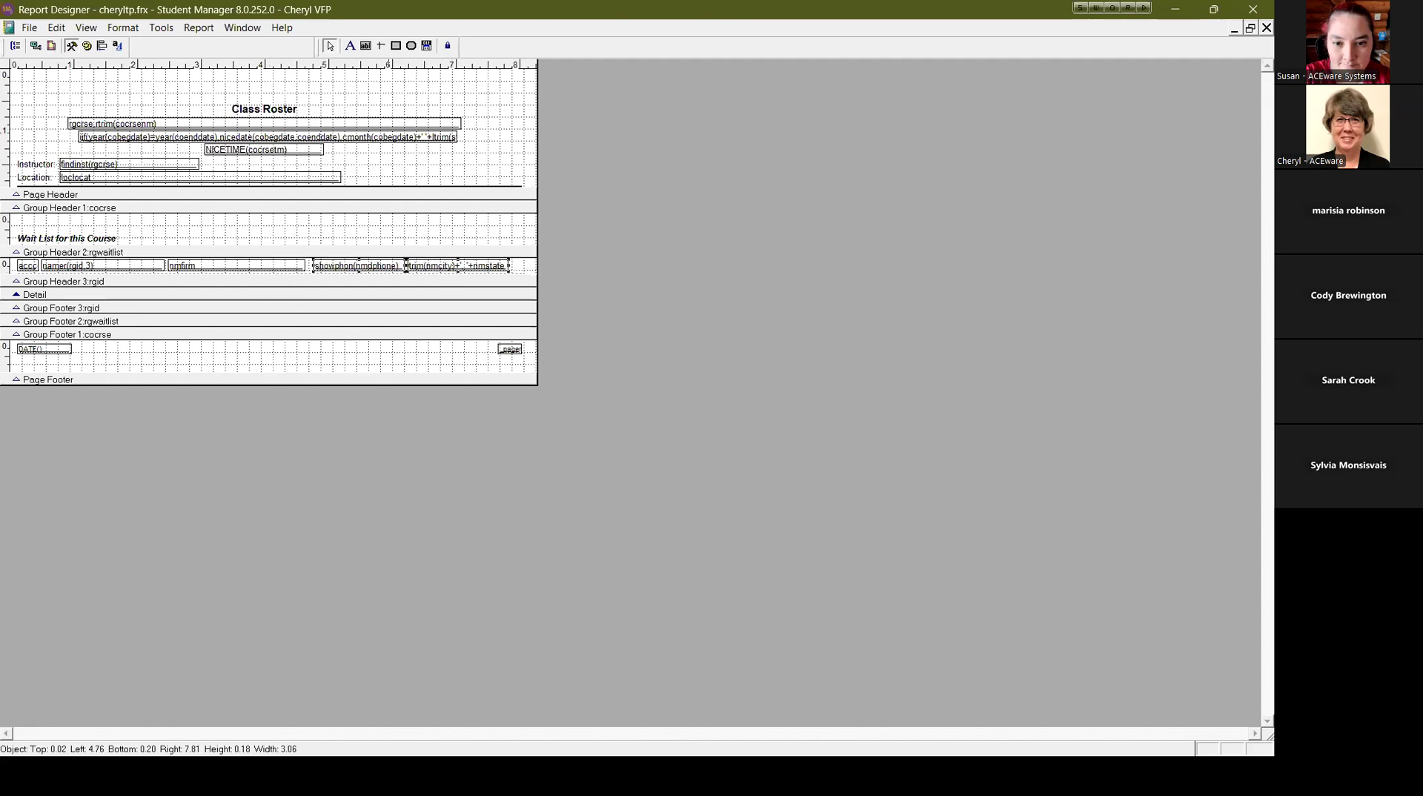
key(Left)
key(Left)
key(Left)
key(Left)
key(Left)
key(Left)
key(Left)
key(Left)
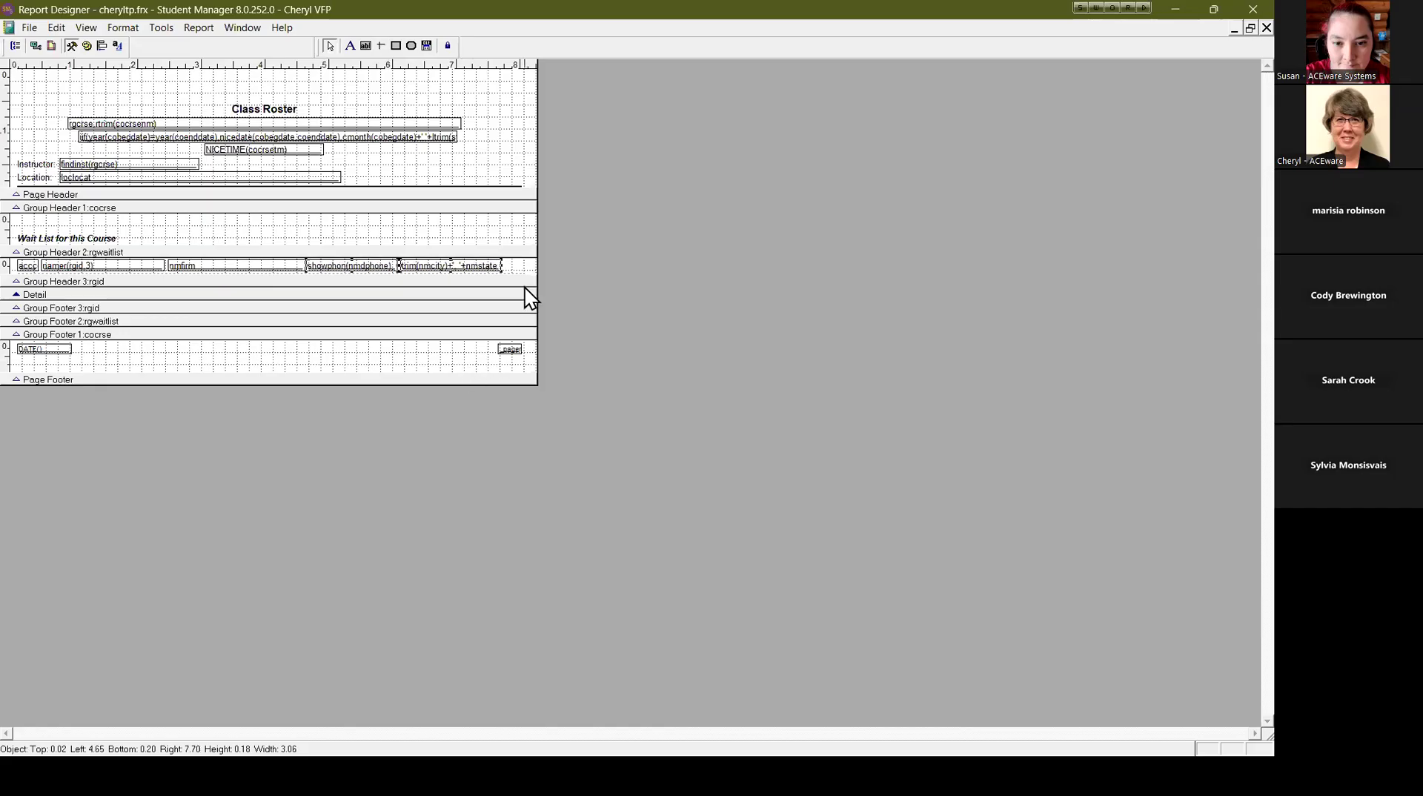
click(526, 267)
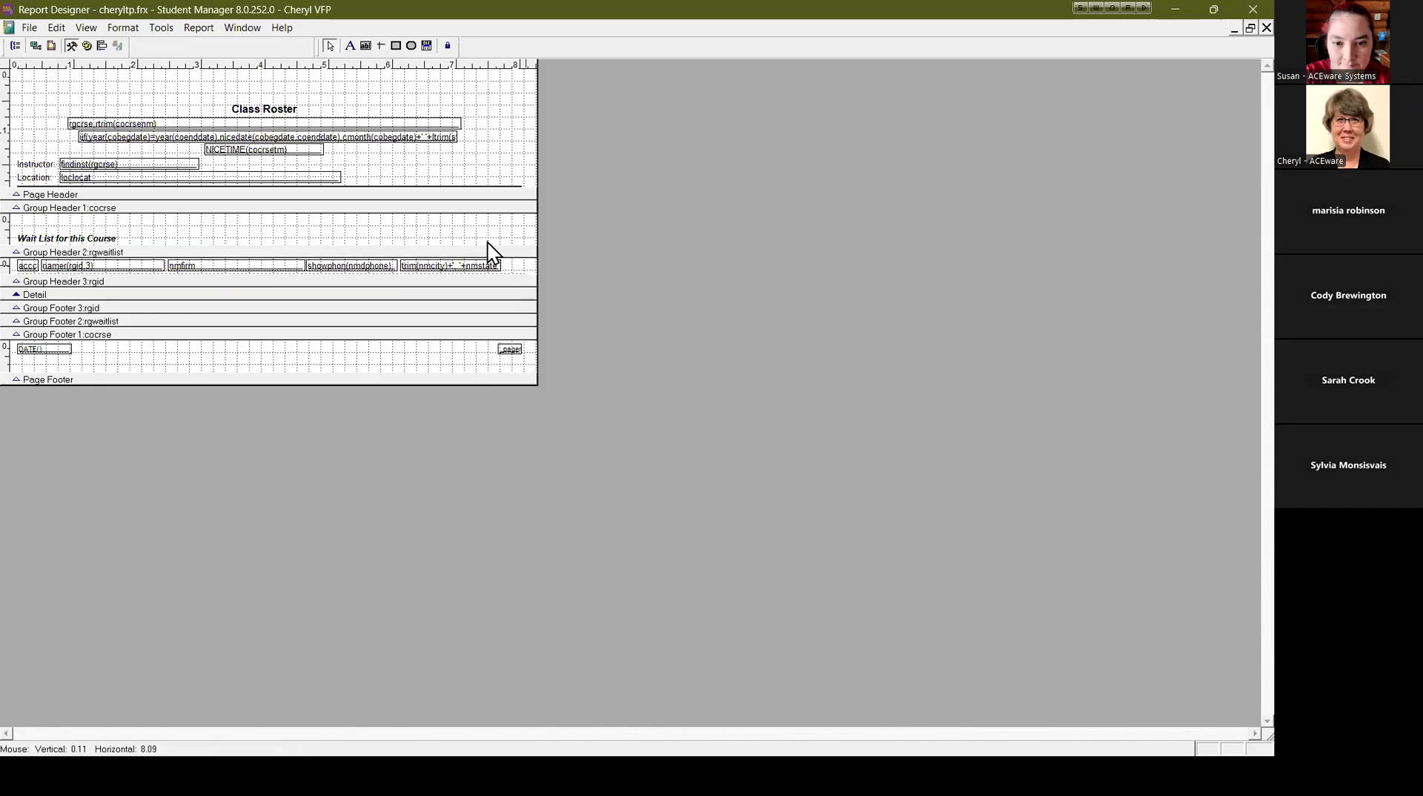
Add a field about 0.34 wide with the expression rgnumb after the city/state field in the student row.
click(366, 46)
drag(501, 258, 531, 271)
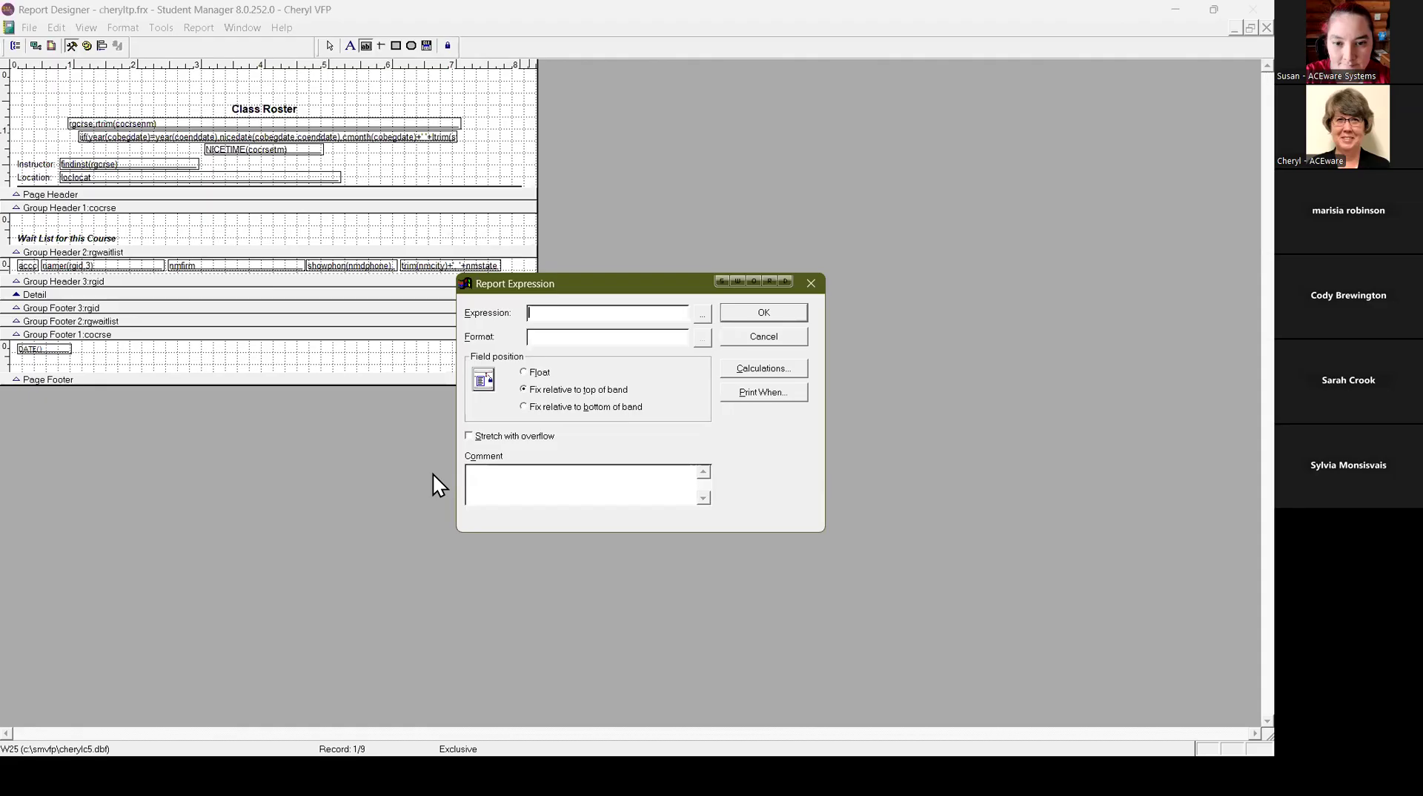
text(rgnumb)
click(772, 312)
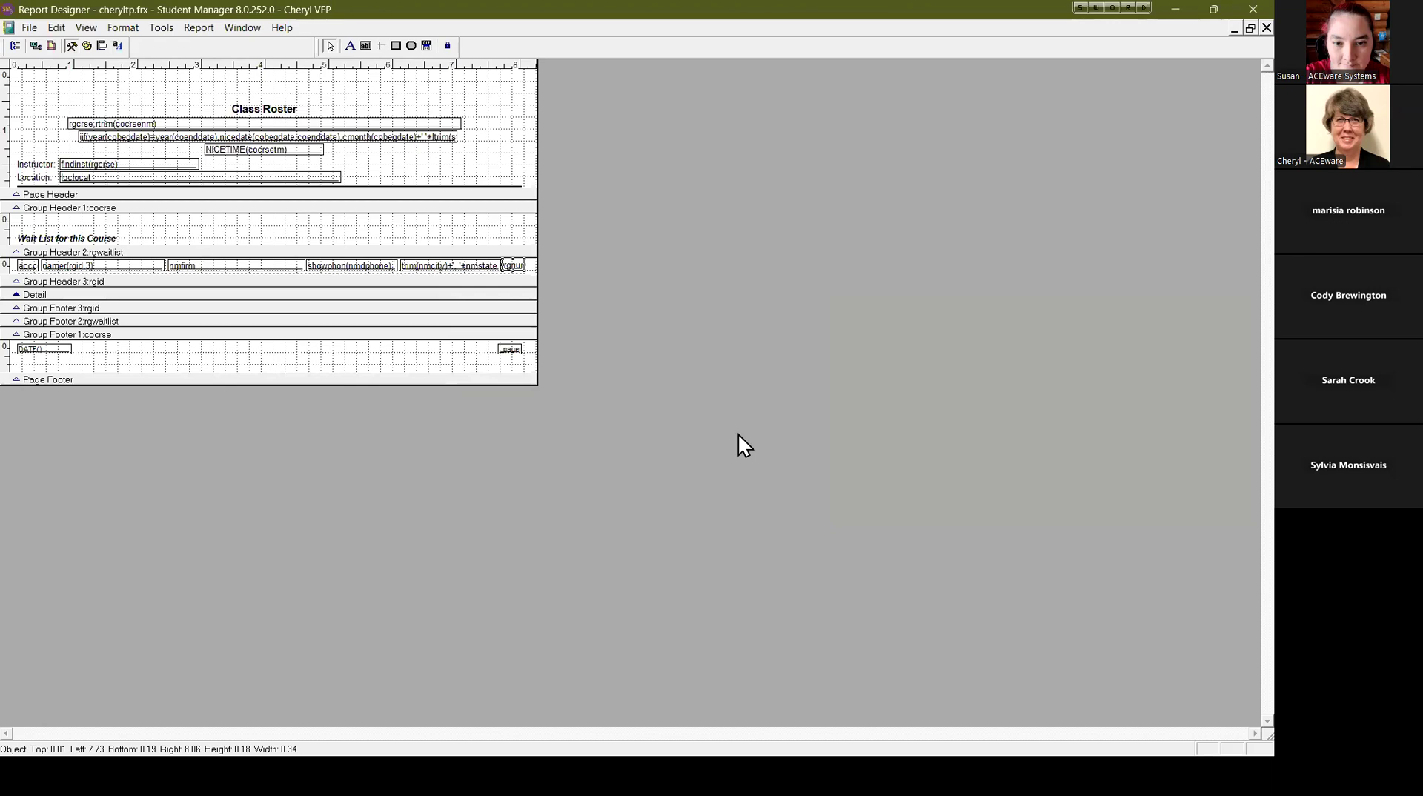
Preview the Class Roster twice to check the rgnumb column beside each student, returning to the design each time.
key(ctrl+i)
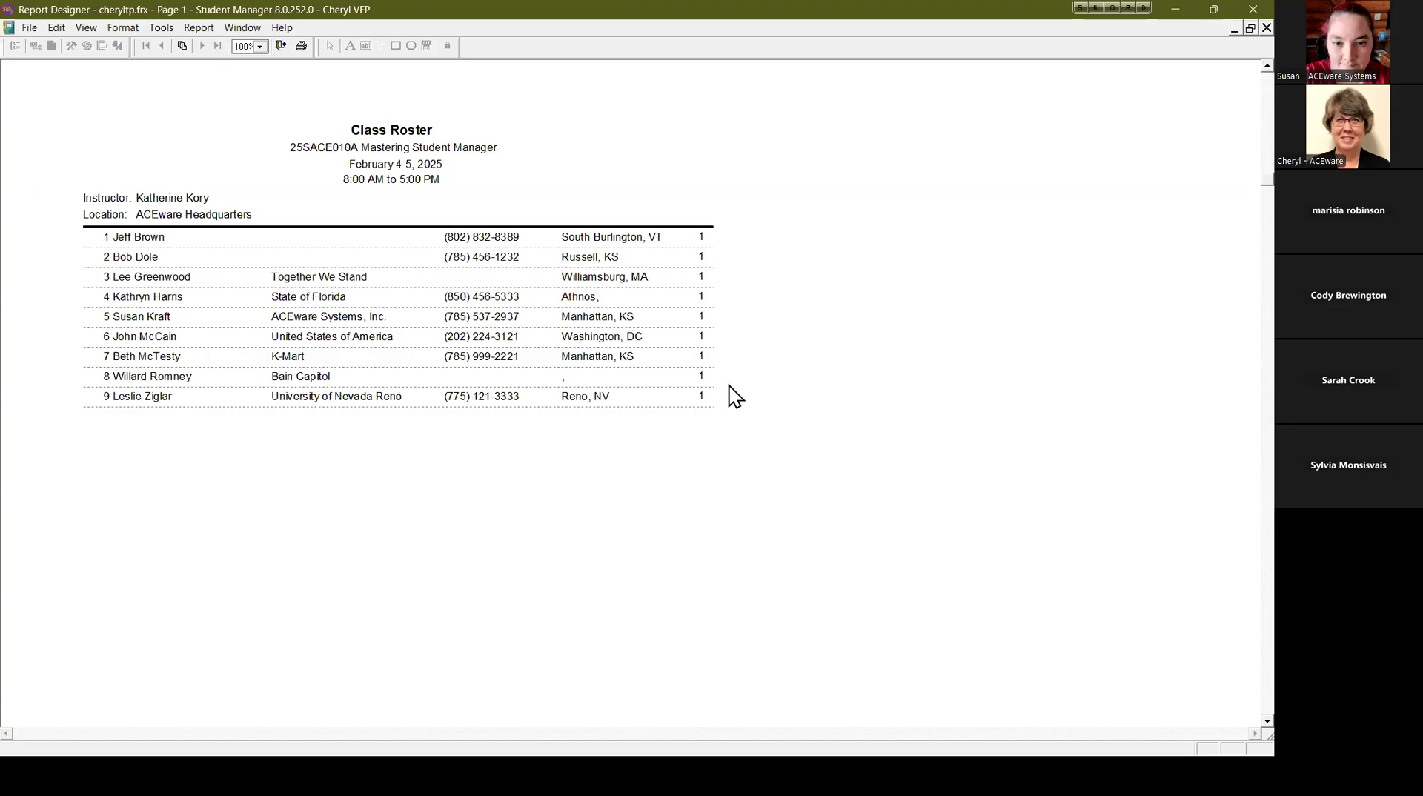
click(281, 46)
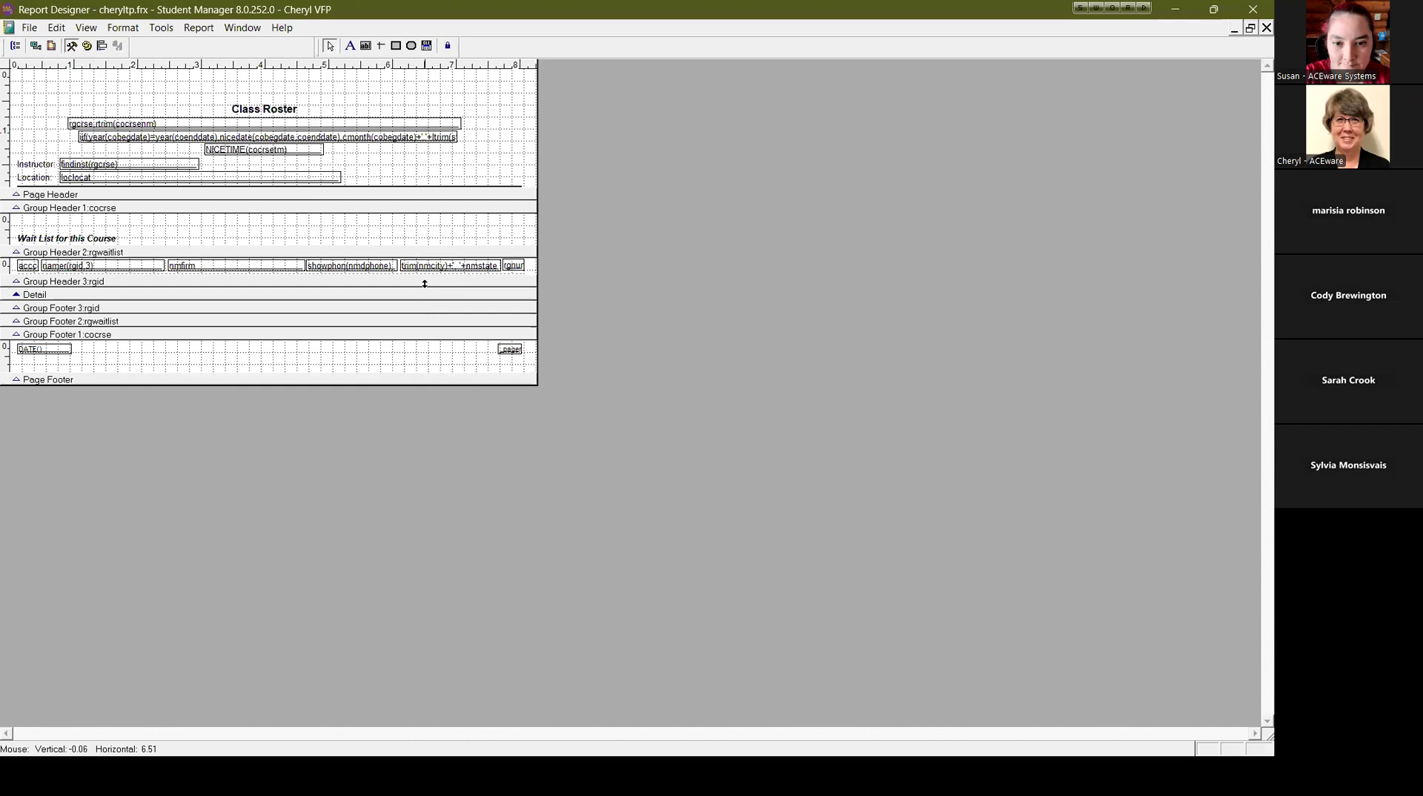
key(ctrl+i)
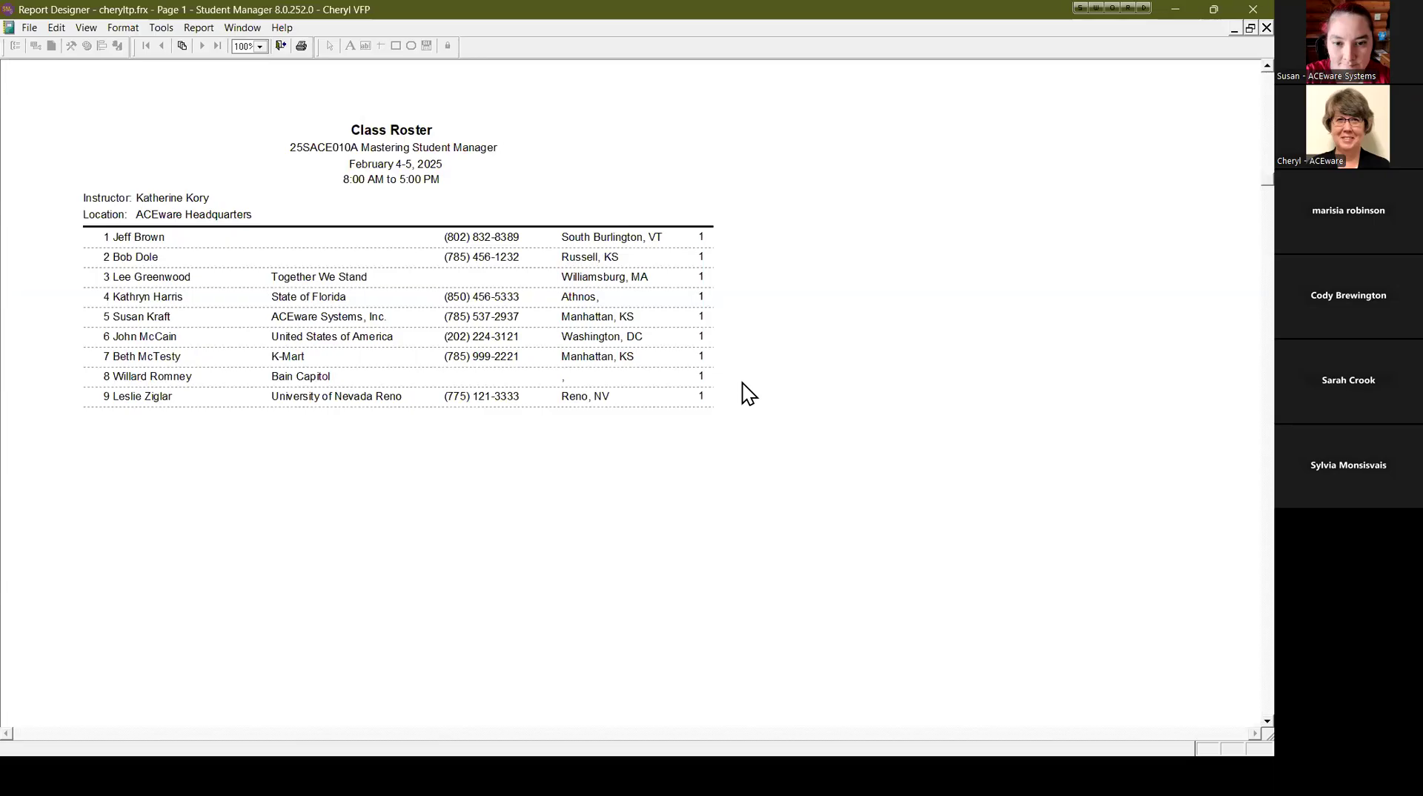
click(281, 46)
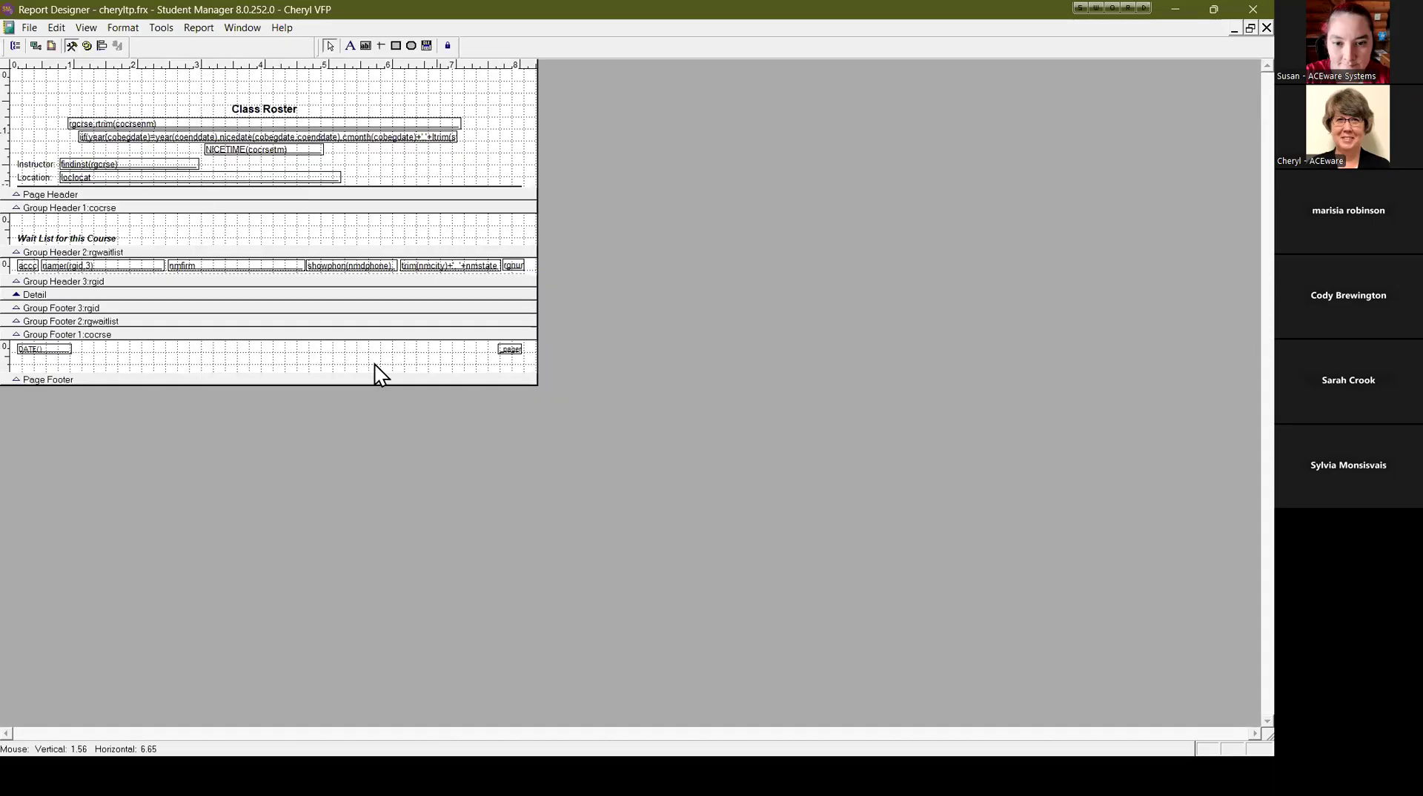
Browse the roster's underlying data table, look across its course columns, and return to the report design.
key(alt)
key(alt+z)
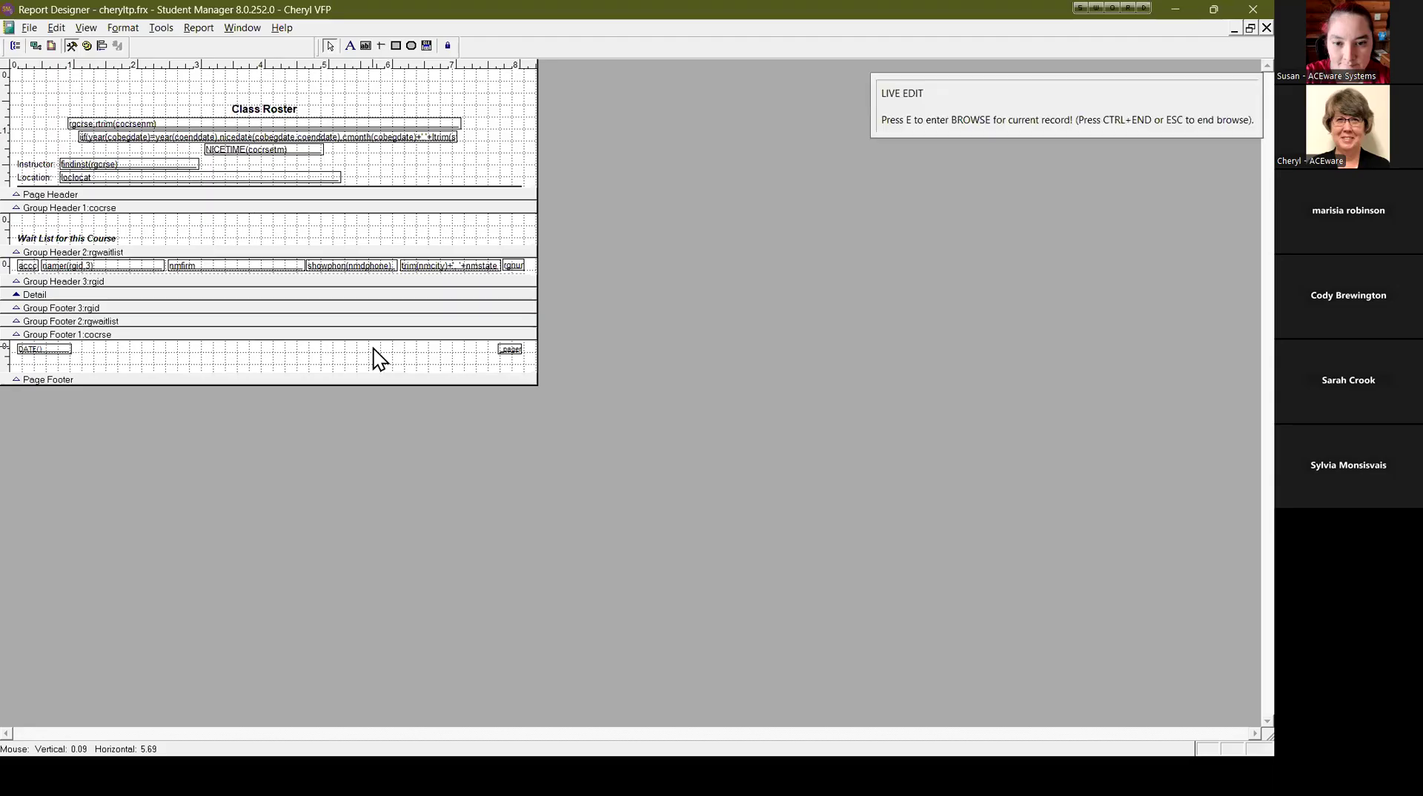
key(y)
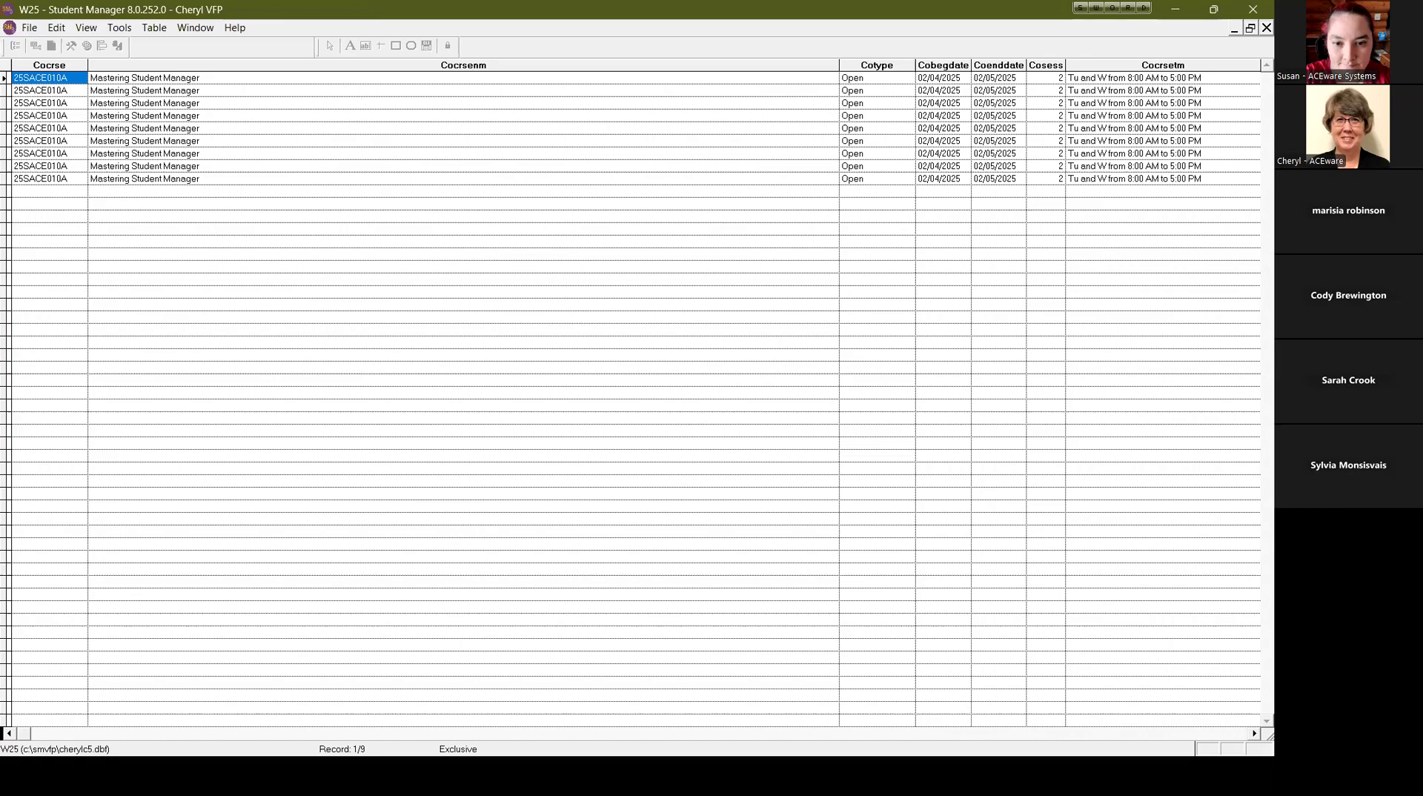
key(Tab)
key(Tab)
key(Tab)
key(Tab)
key(Tab)
key(Tab)
key(Tab)
key(Tab)
key(Tab)
key(Tab)
key(Tab)
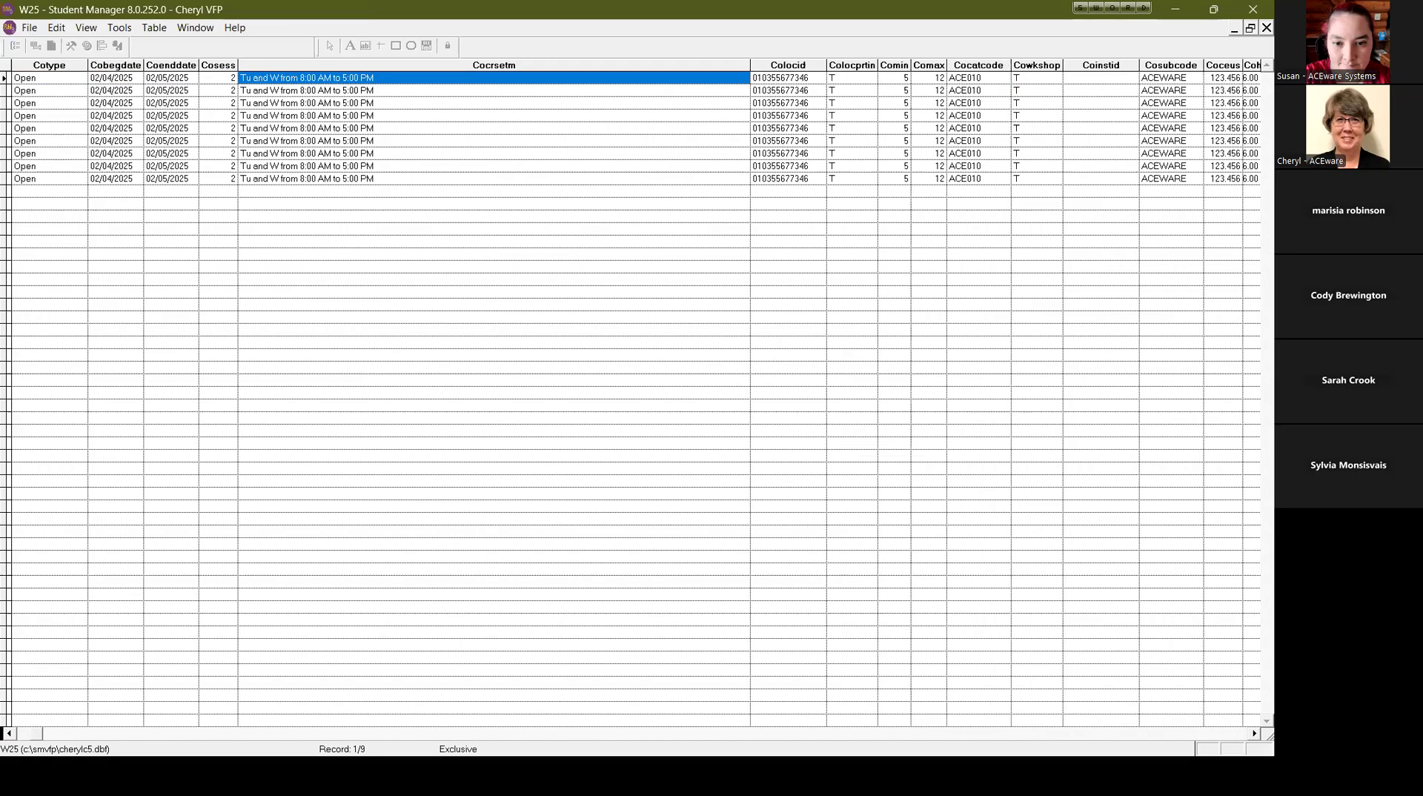
key(Escape)
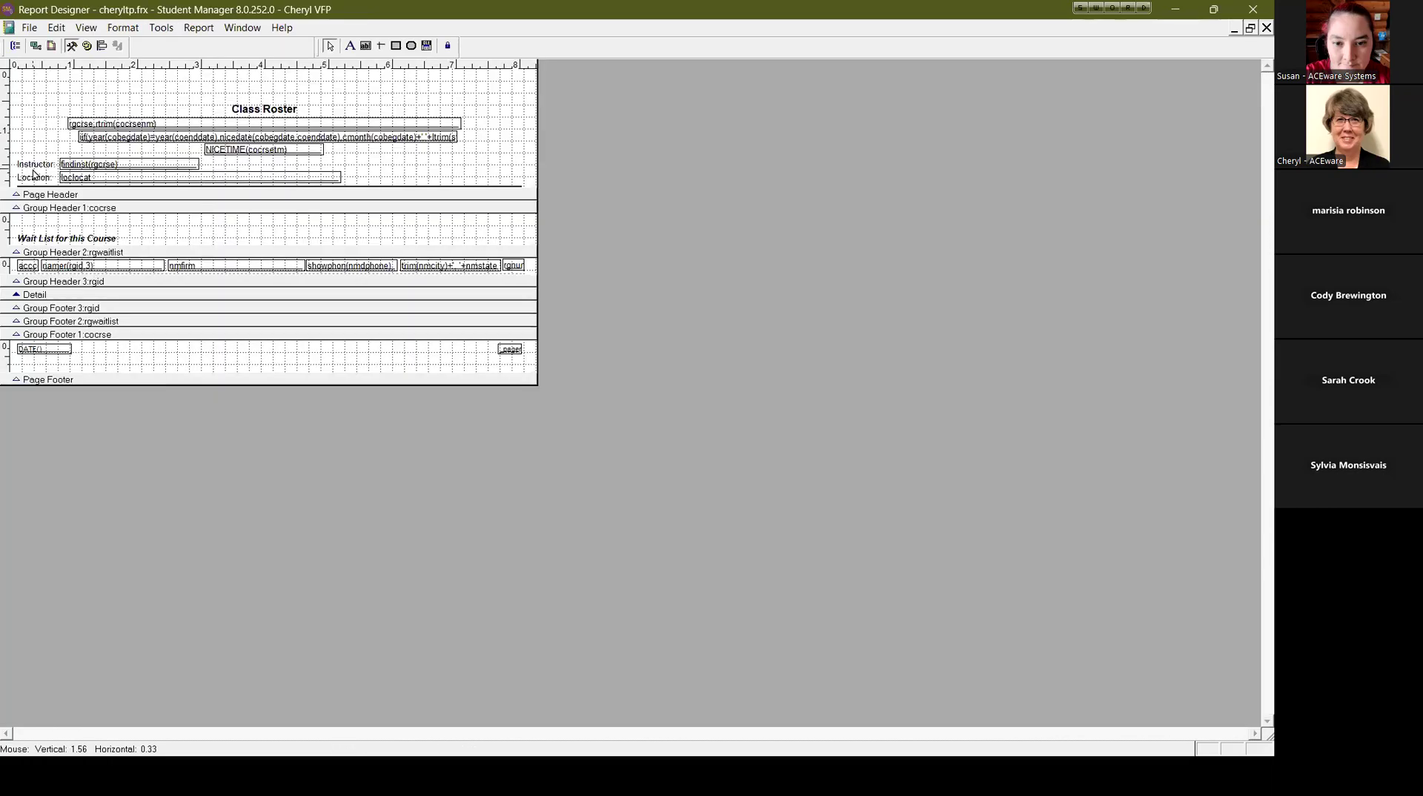
Open the report's data environment, enlarge the second cursor5 table, look through its field list, and close the data environment.
click(35, 45)
click(591, 444)
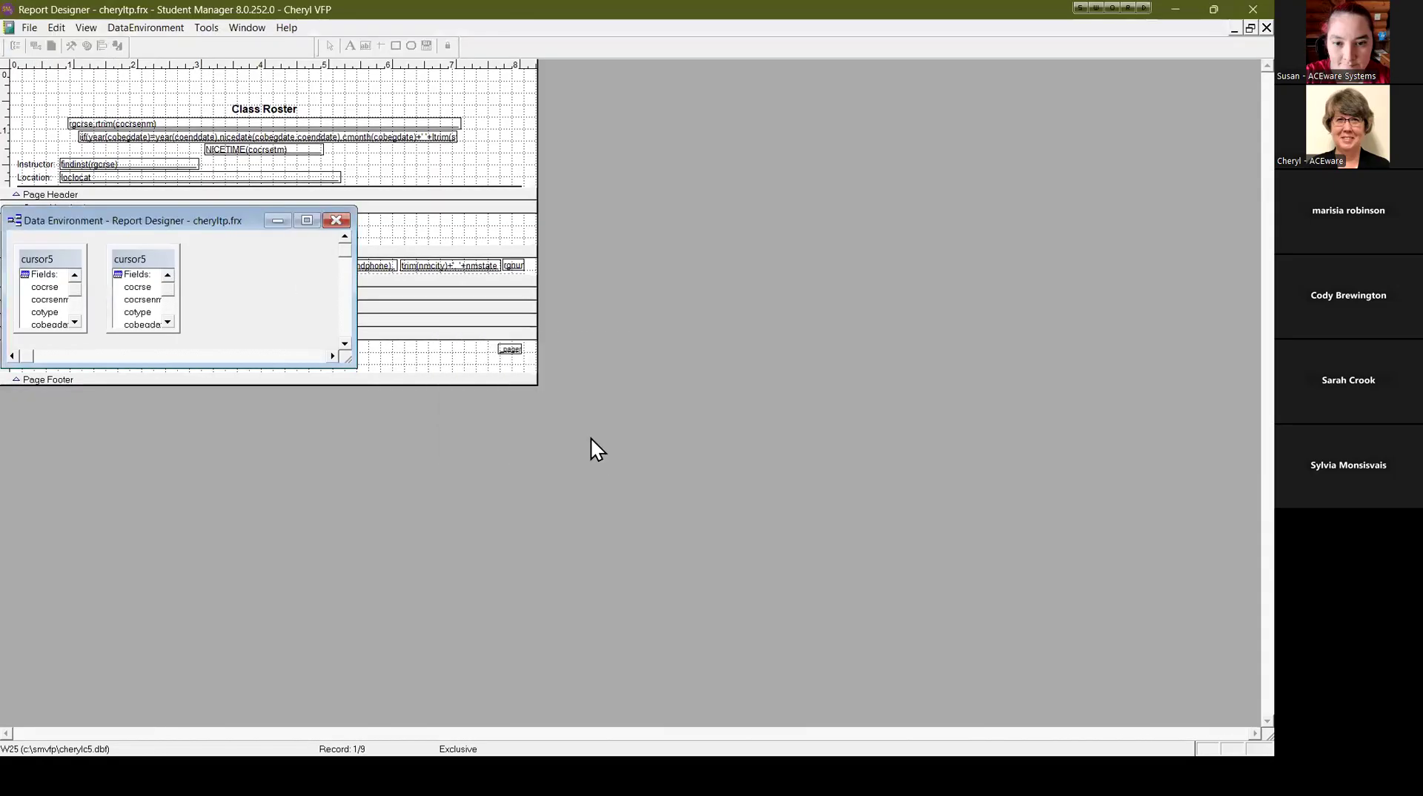
drag(124, 366, 189, 658)
drag(138, 332, 172, 641)
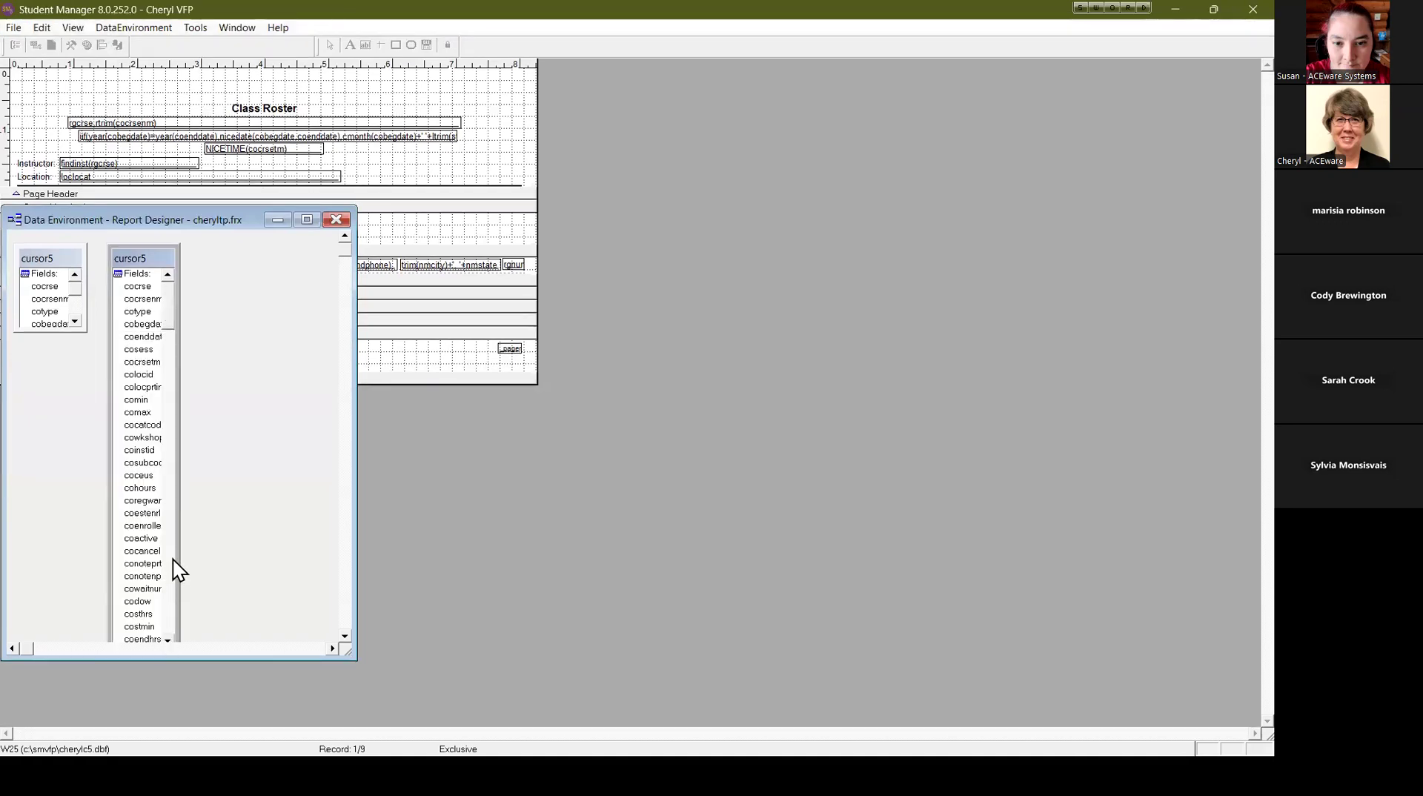
drag(180, 549, 272, 551)
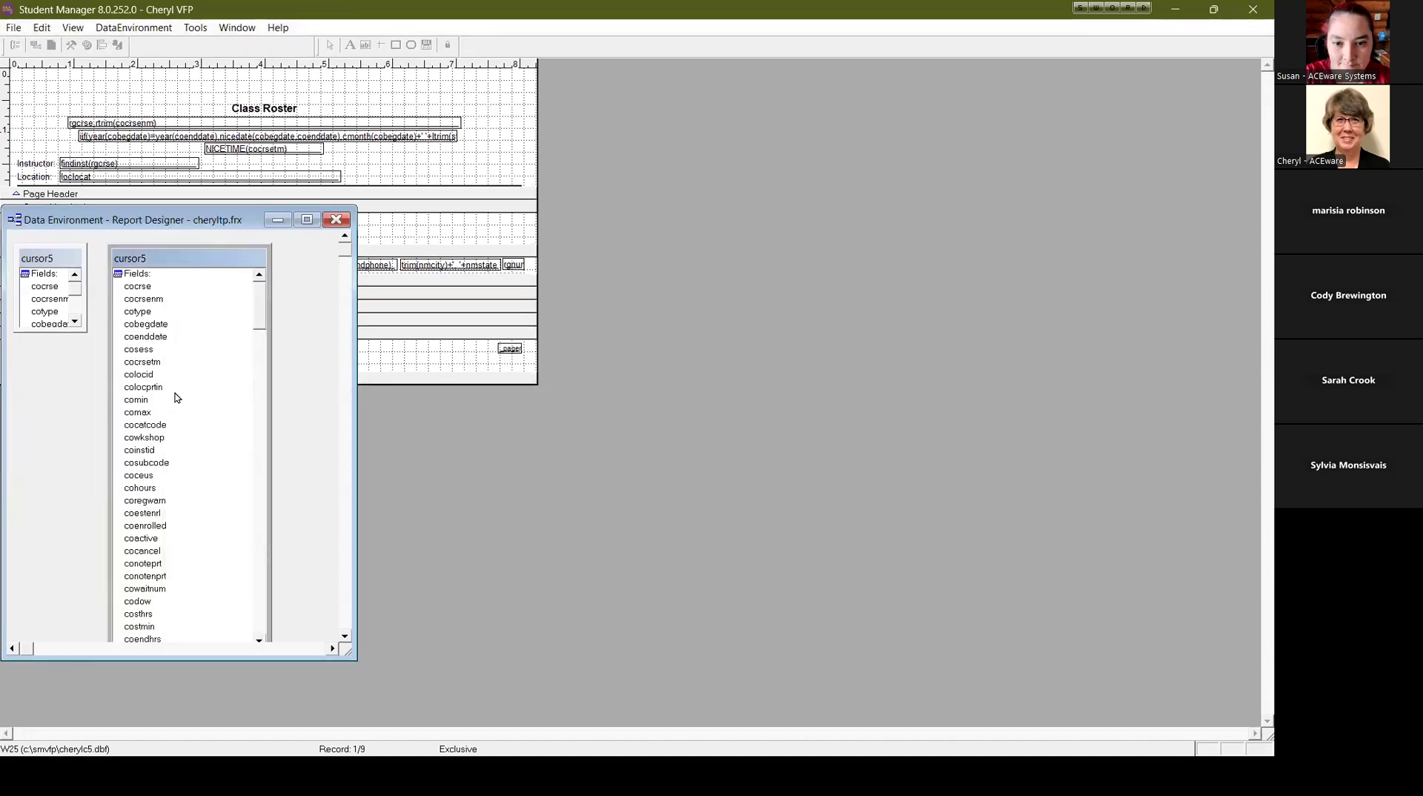
scroll(182, 428, down, 8)
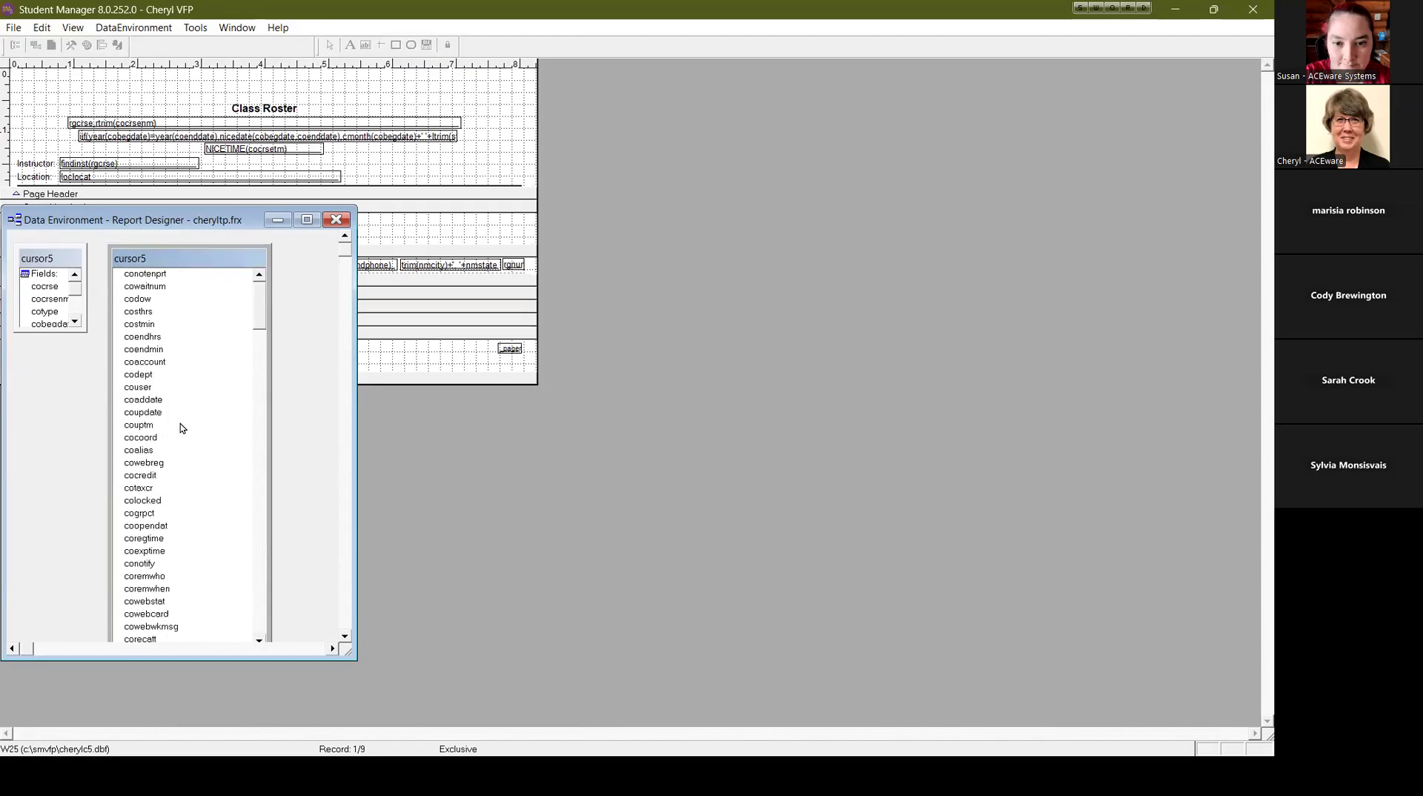
scroll(182, 428, down, 9)
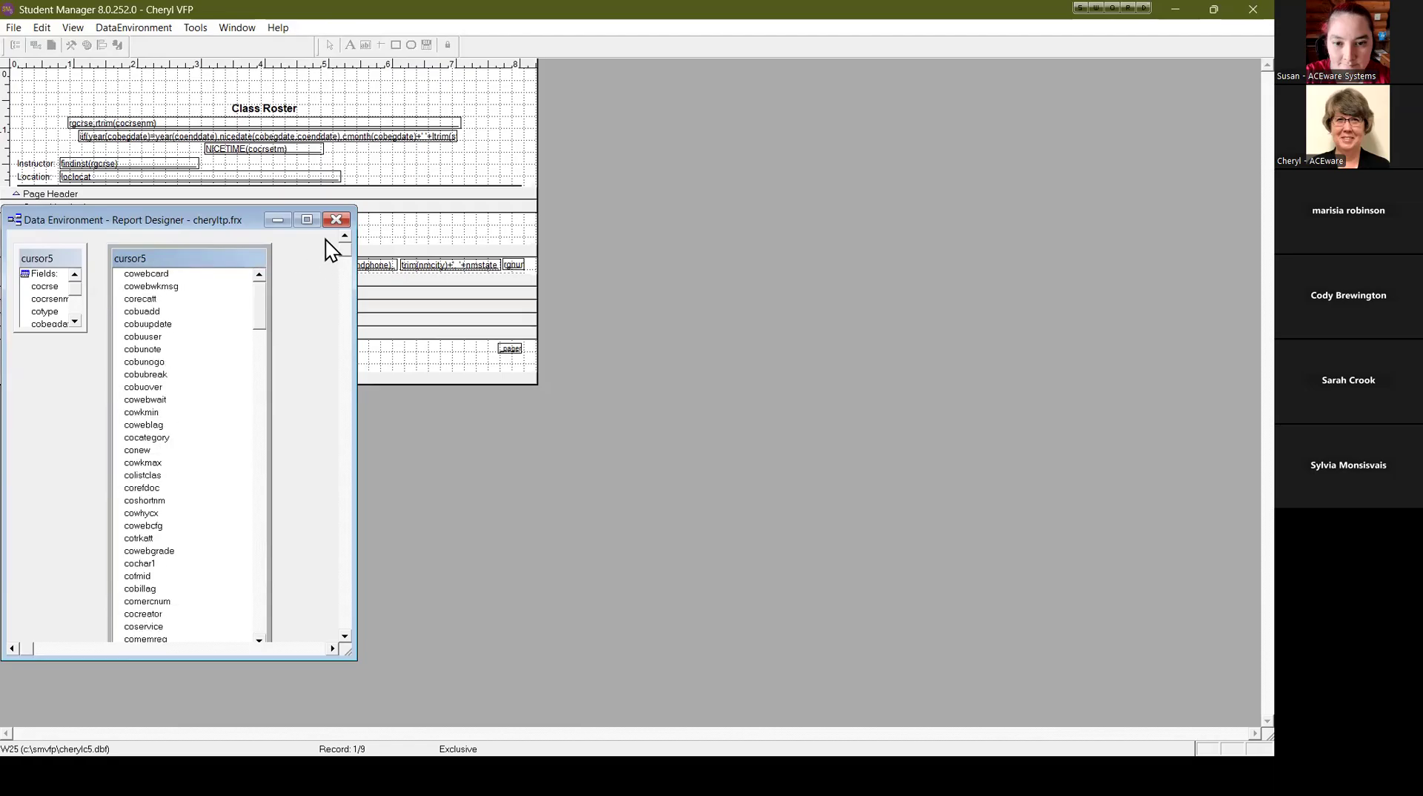
click(336, 220)
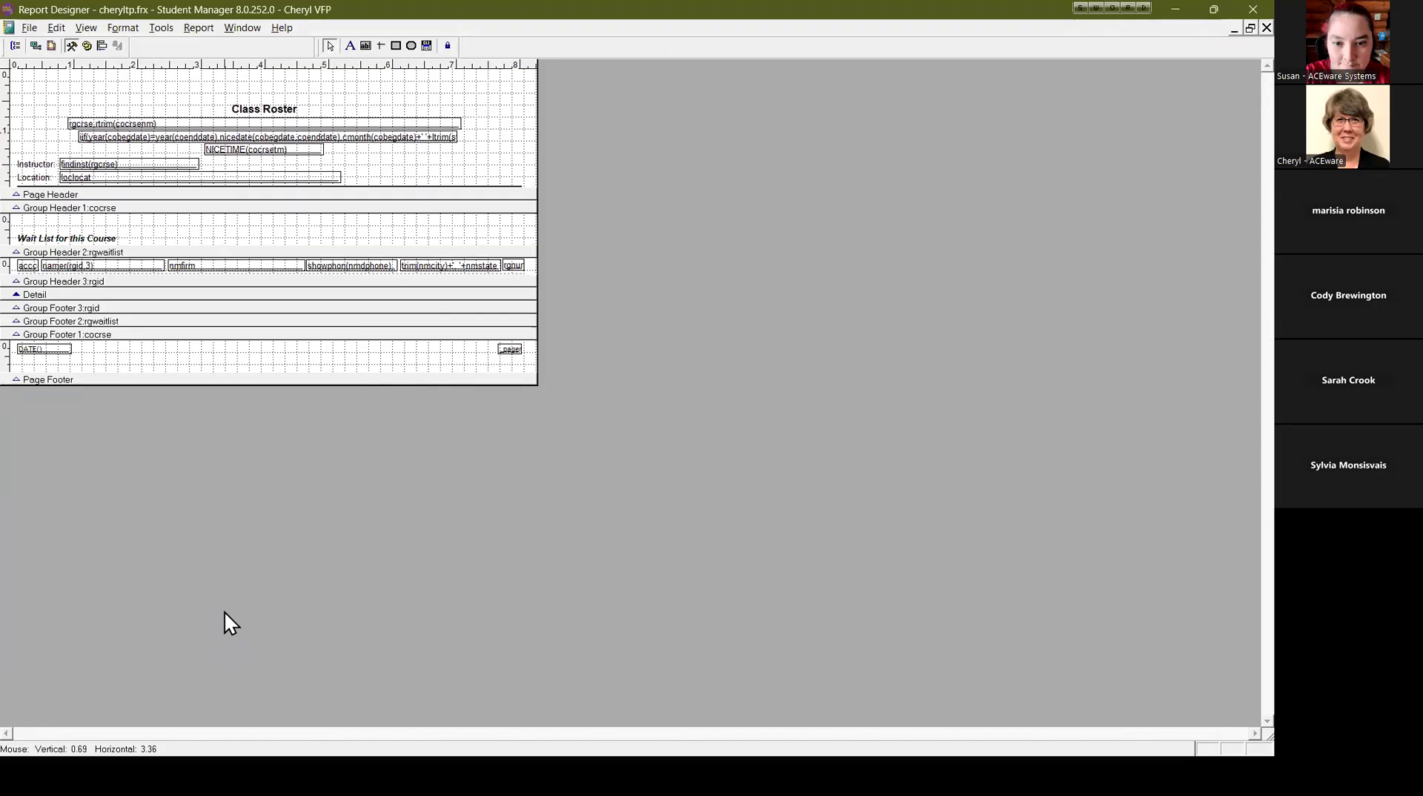
Switch to the Help Center in the browser and open the ADDREG report function page.
key(alt+Tab)
scroll(185, 405, up, 20)
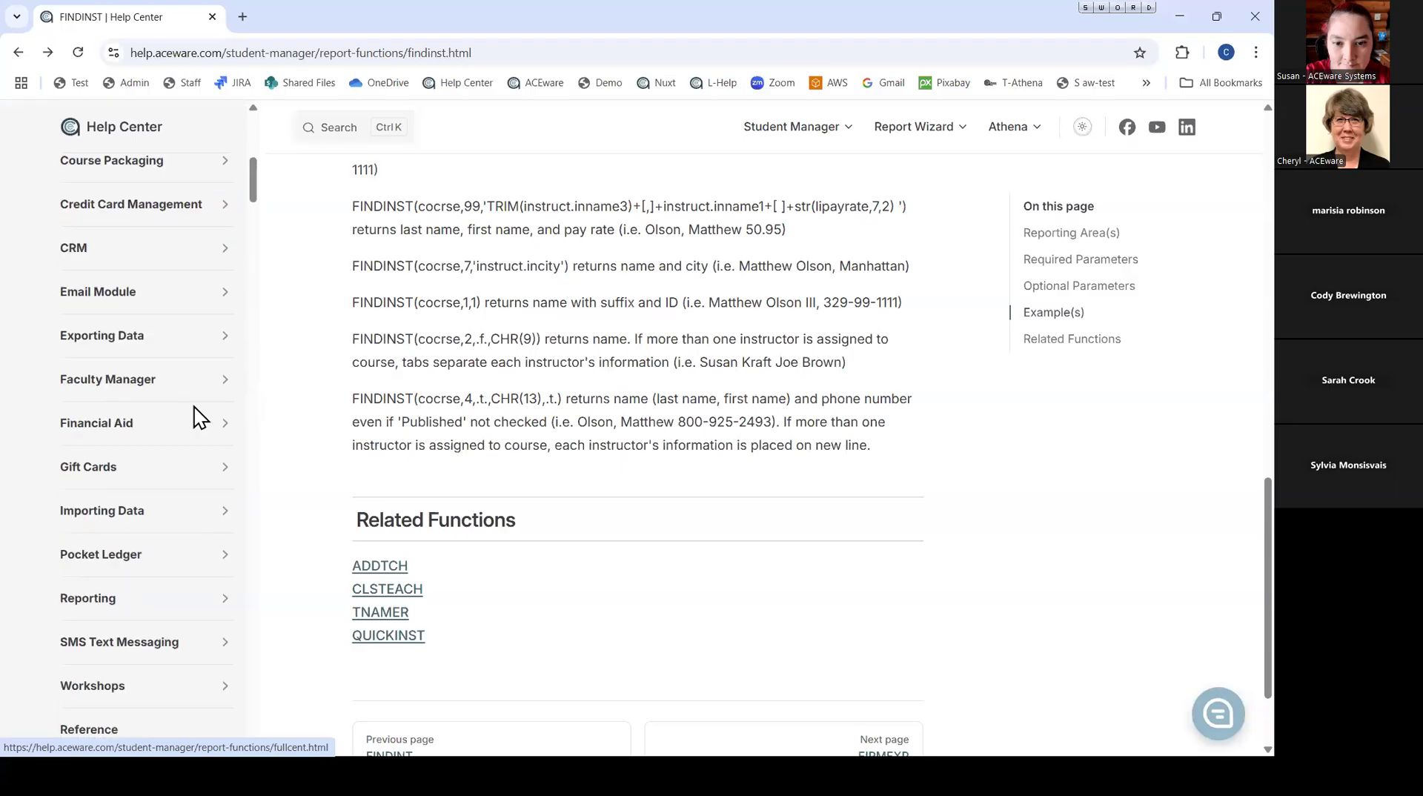
scroll(195, 407, down, 10)
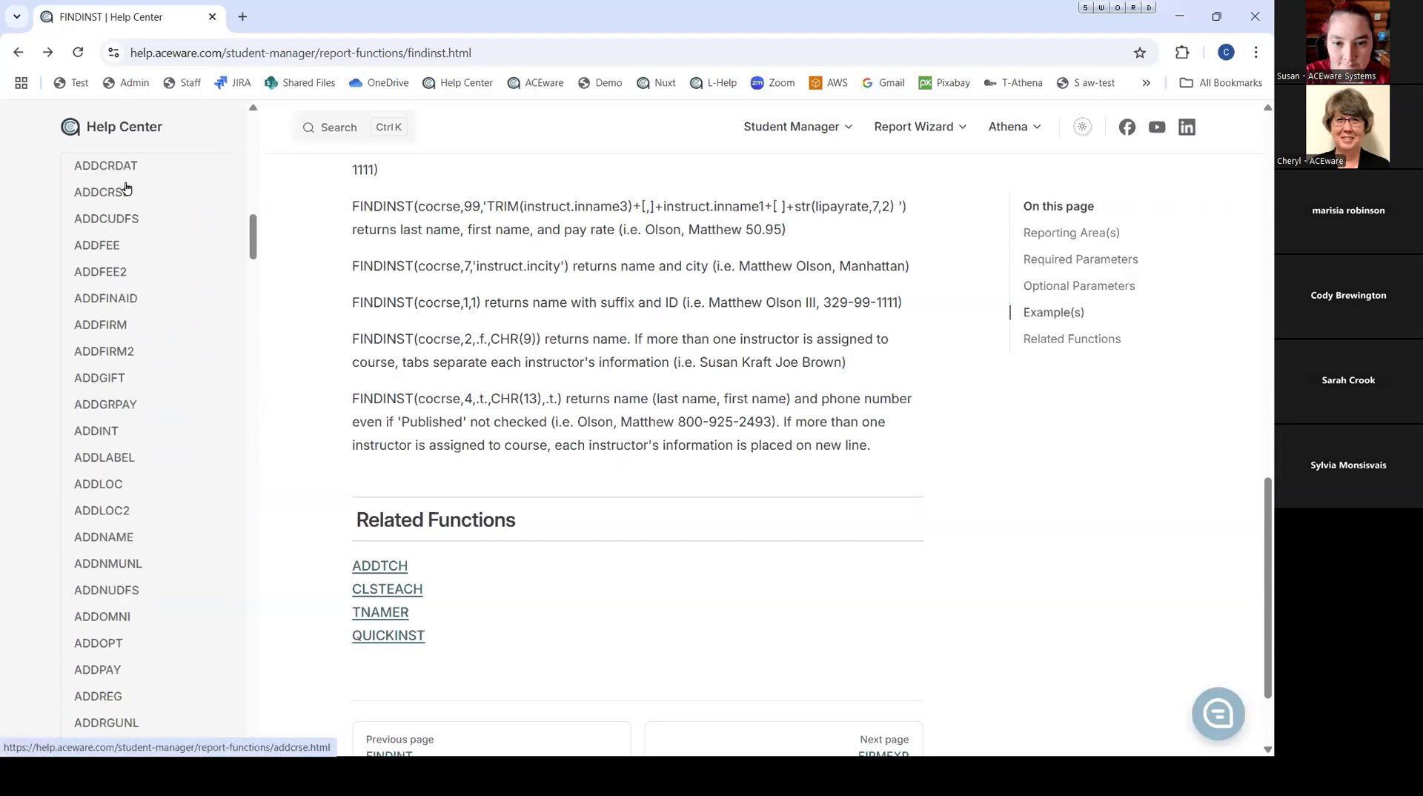
scroll(178, 500, down, 1)
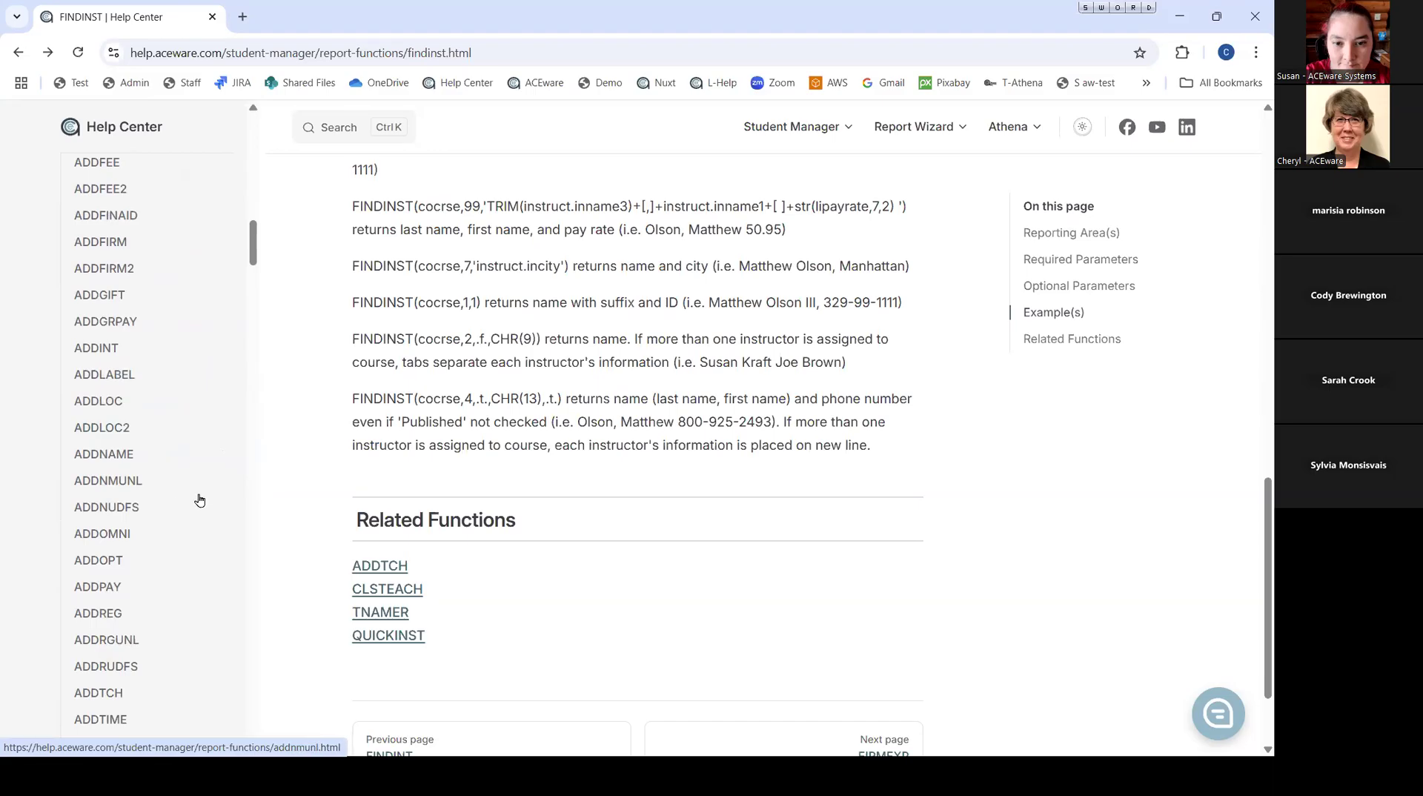
scroll(199, 501, down, 1)
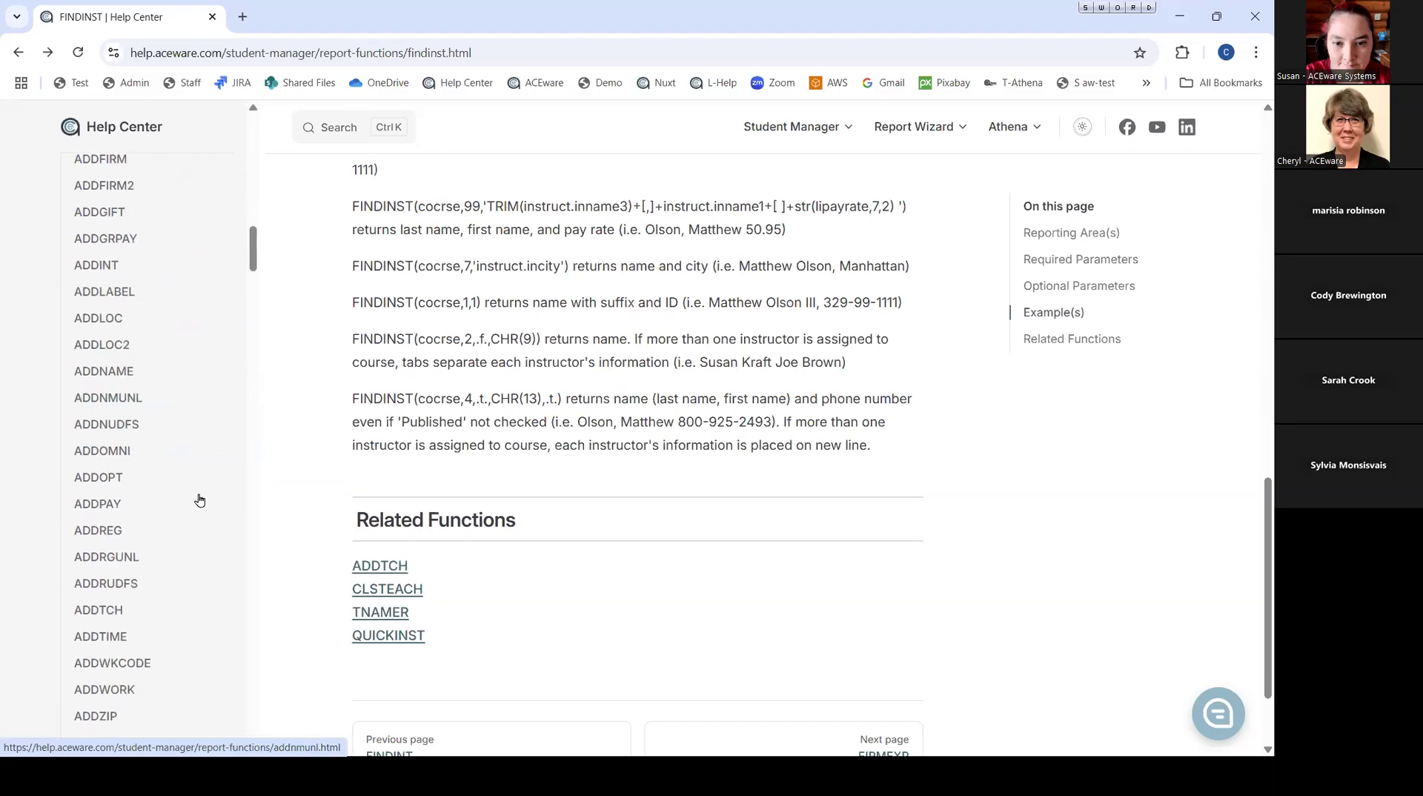
click(104, 539)
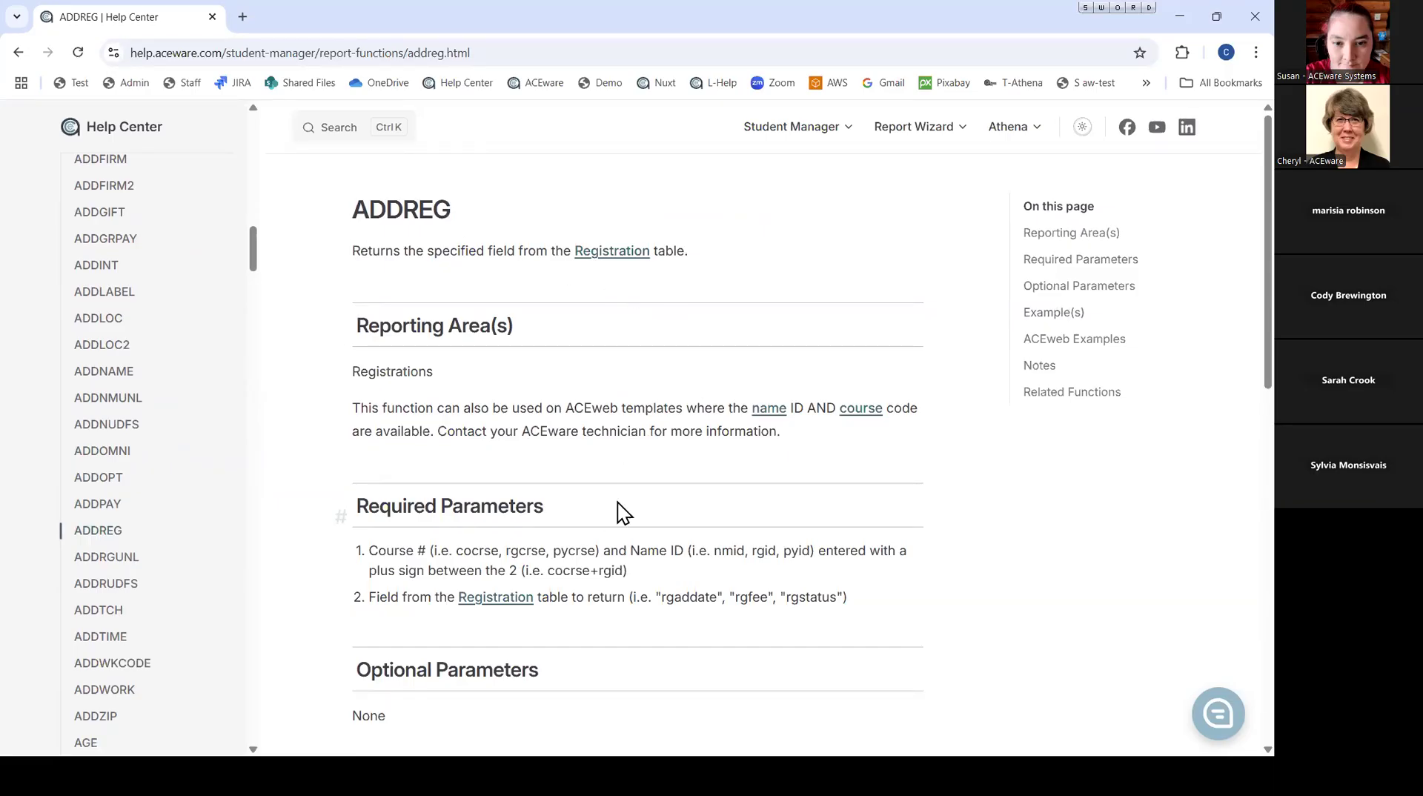
Read ADDREG's required parameters, including cocrse+rgid, and copy the example ADDREG(cocrse+rgid,"rgstatus").
scroll(643, 490, down, 1)
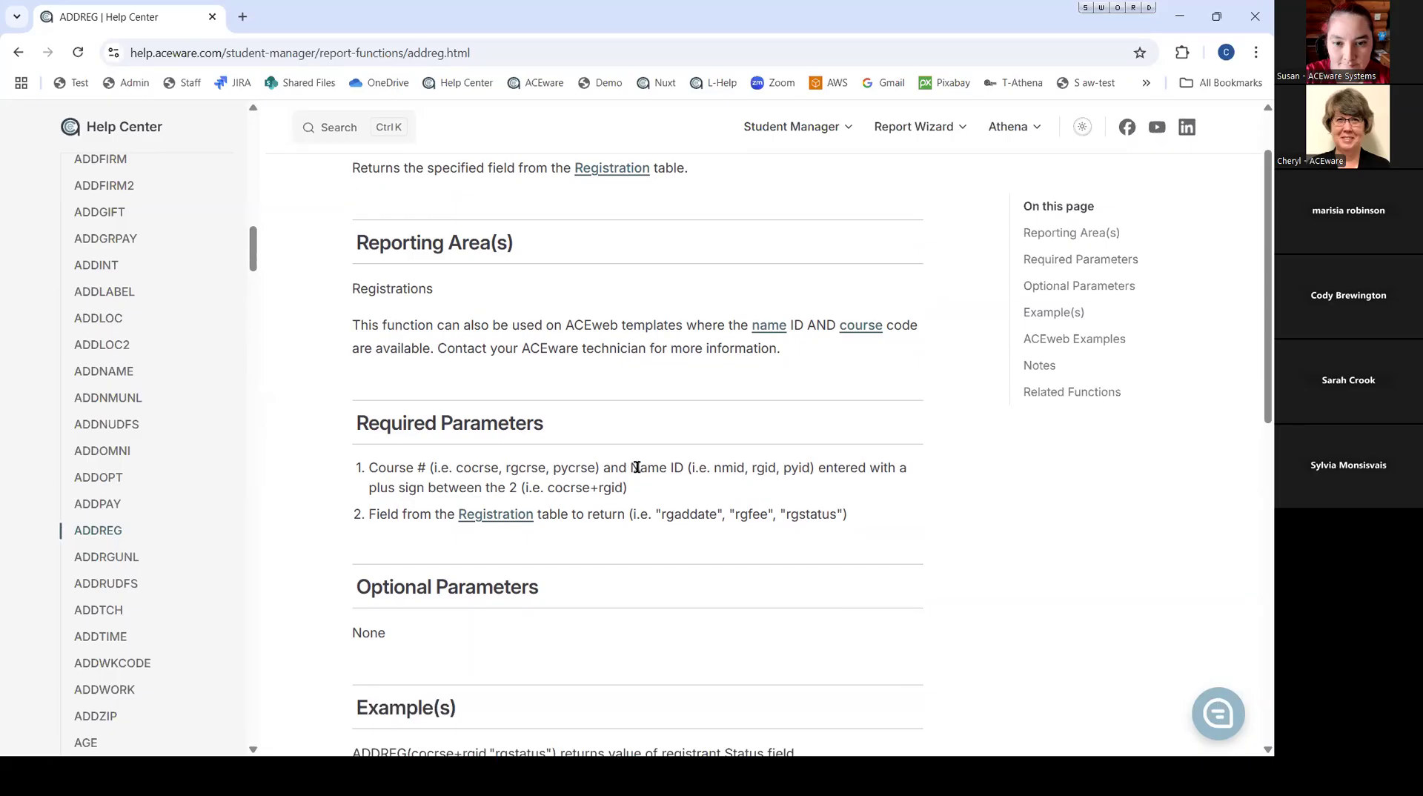
drag(630, 467, 595, 467)
drag(547, 488, 627, 488)
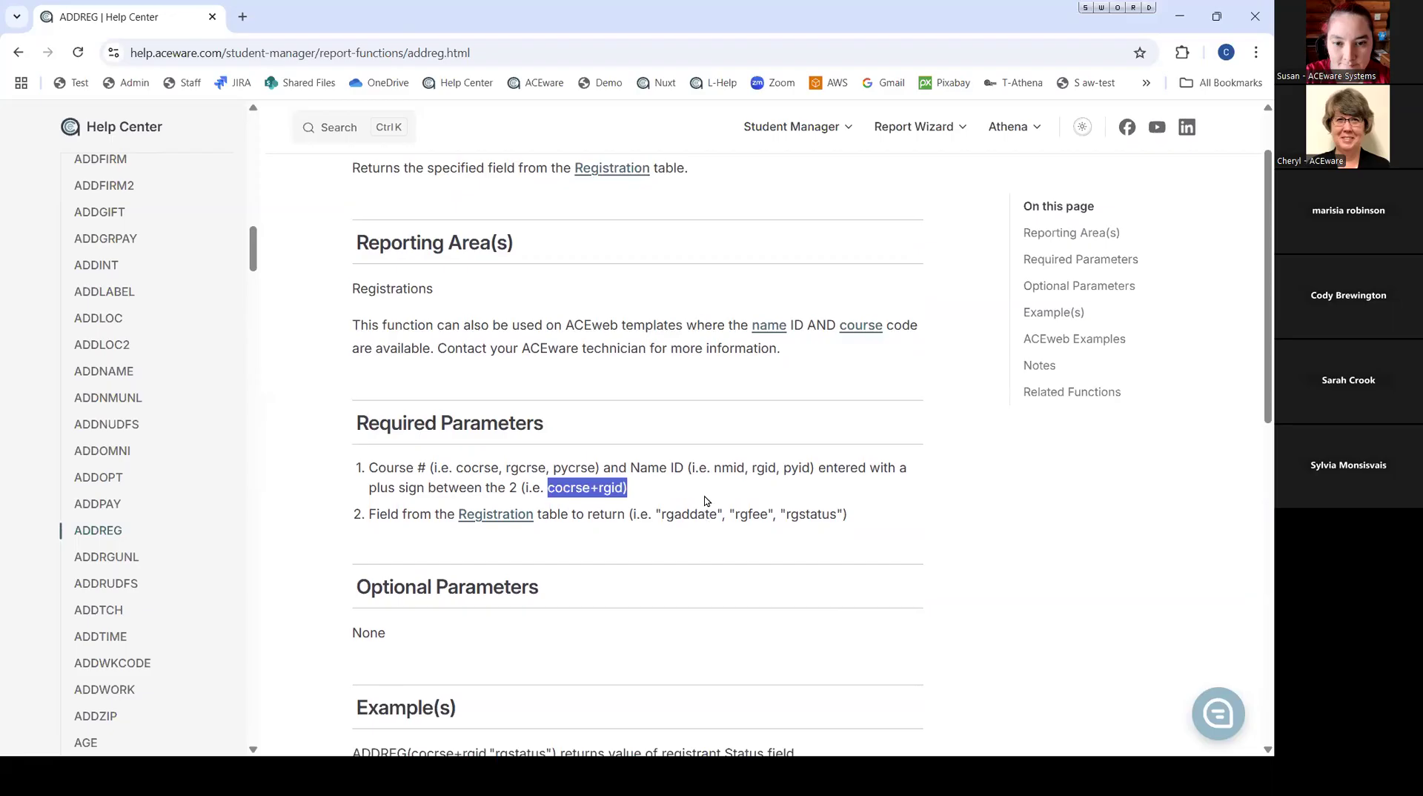
scroll(704, 511, down, 4)
scroll(704, 504, down, 4)
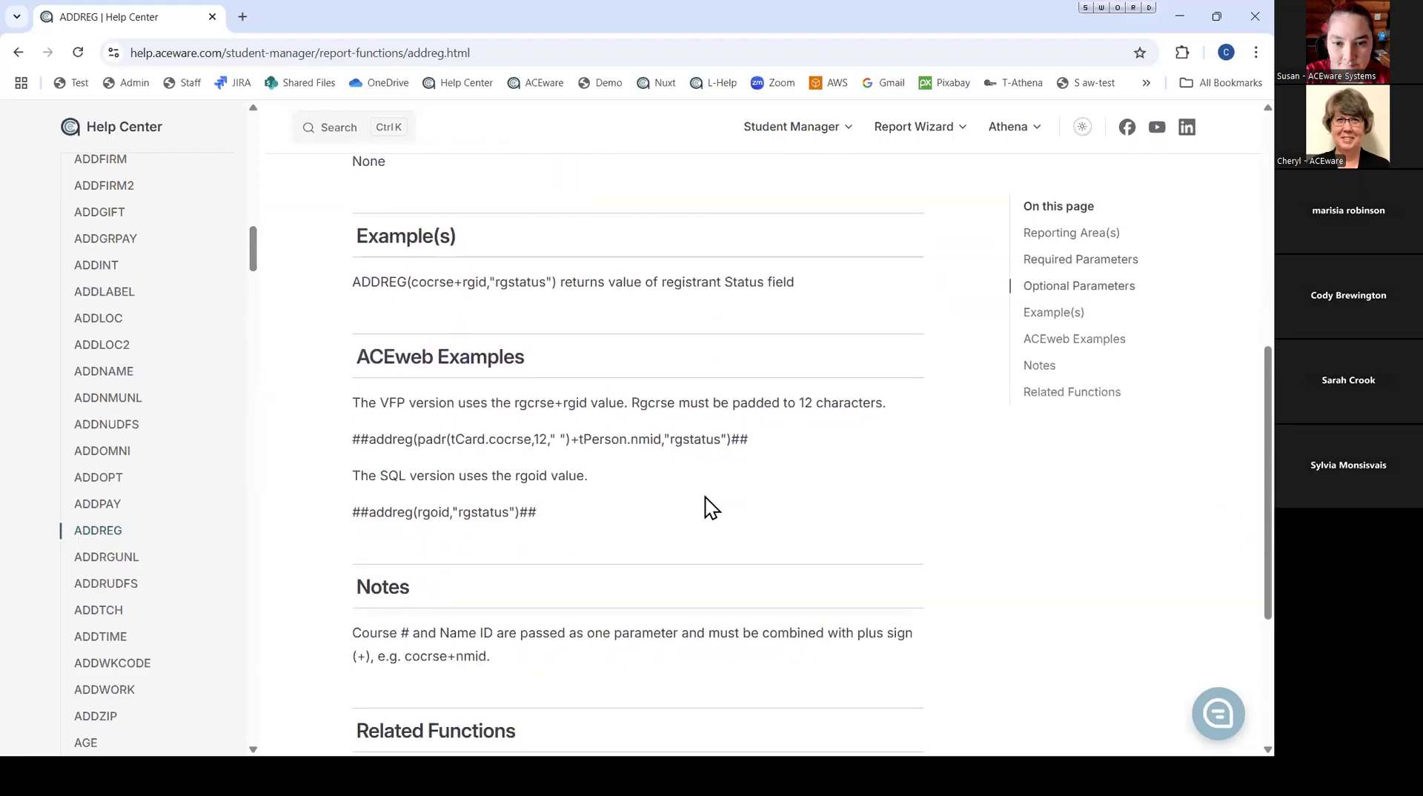
scroll(704, 504, up, 5)
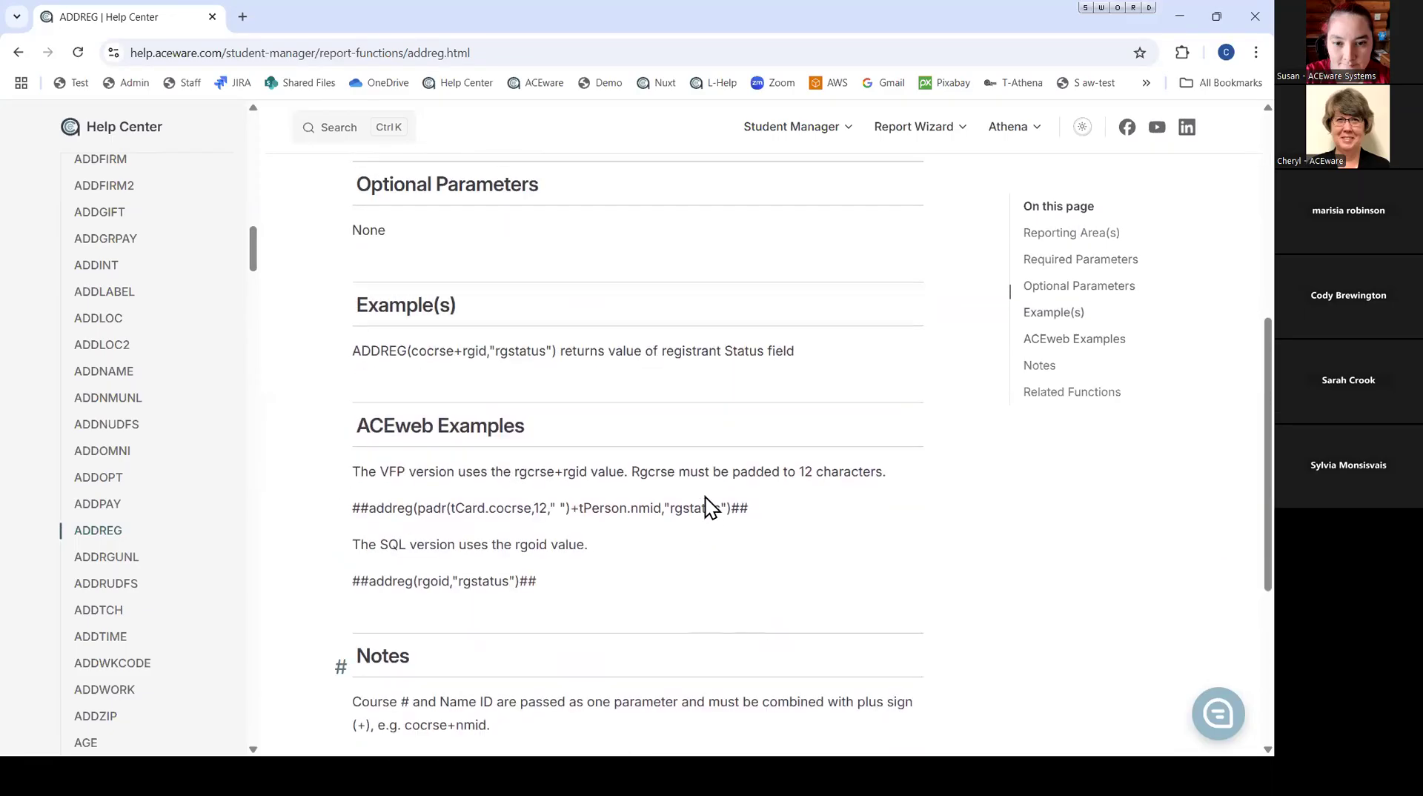
drag(351, 507, 559, 502)
key(ctrl+c)
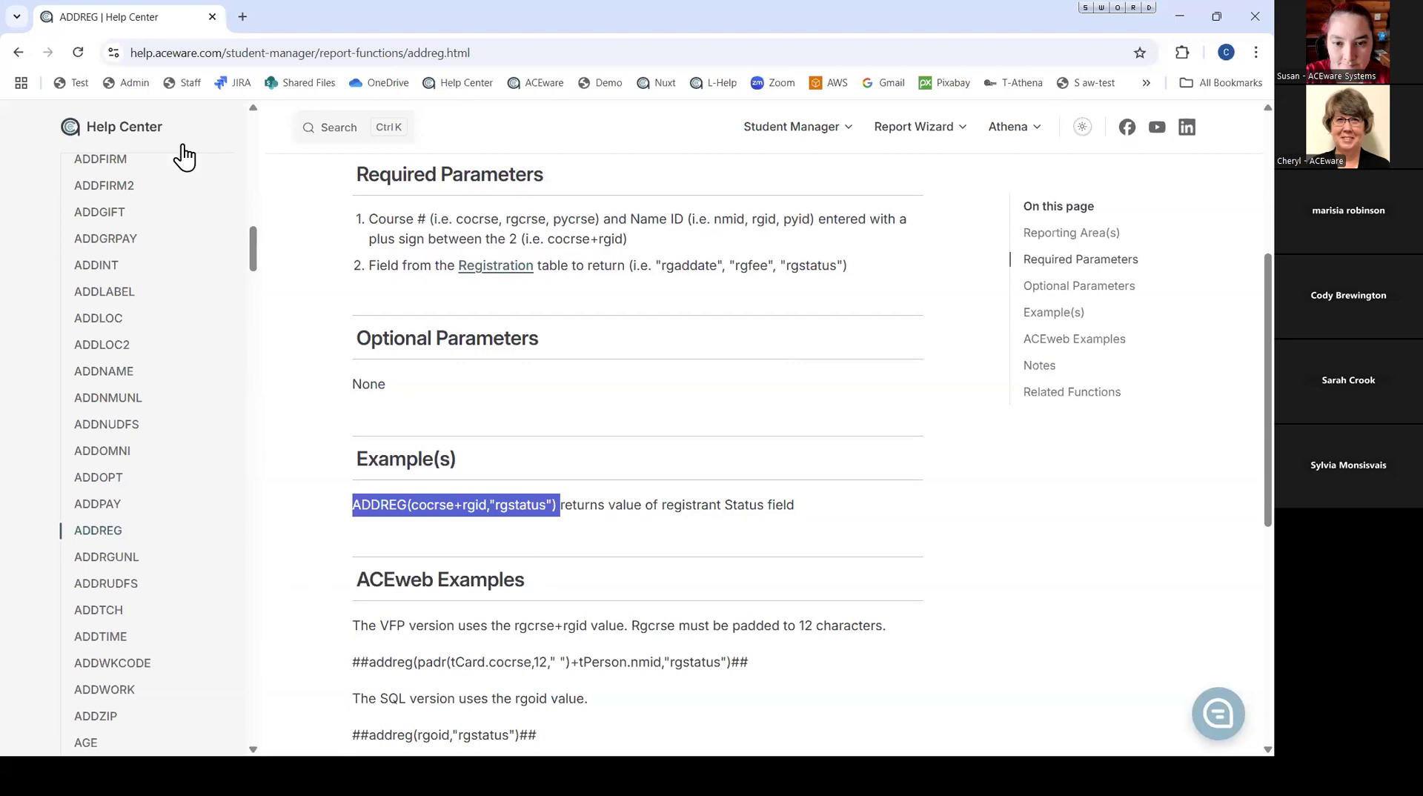
Switch back to the report design and set the rgnumb field's expression to ADDREG(cocrse+rgid,"rgnumb").
key(alt+Tab)
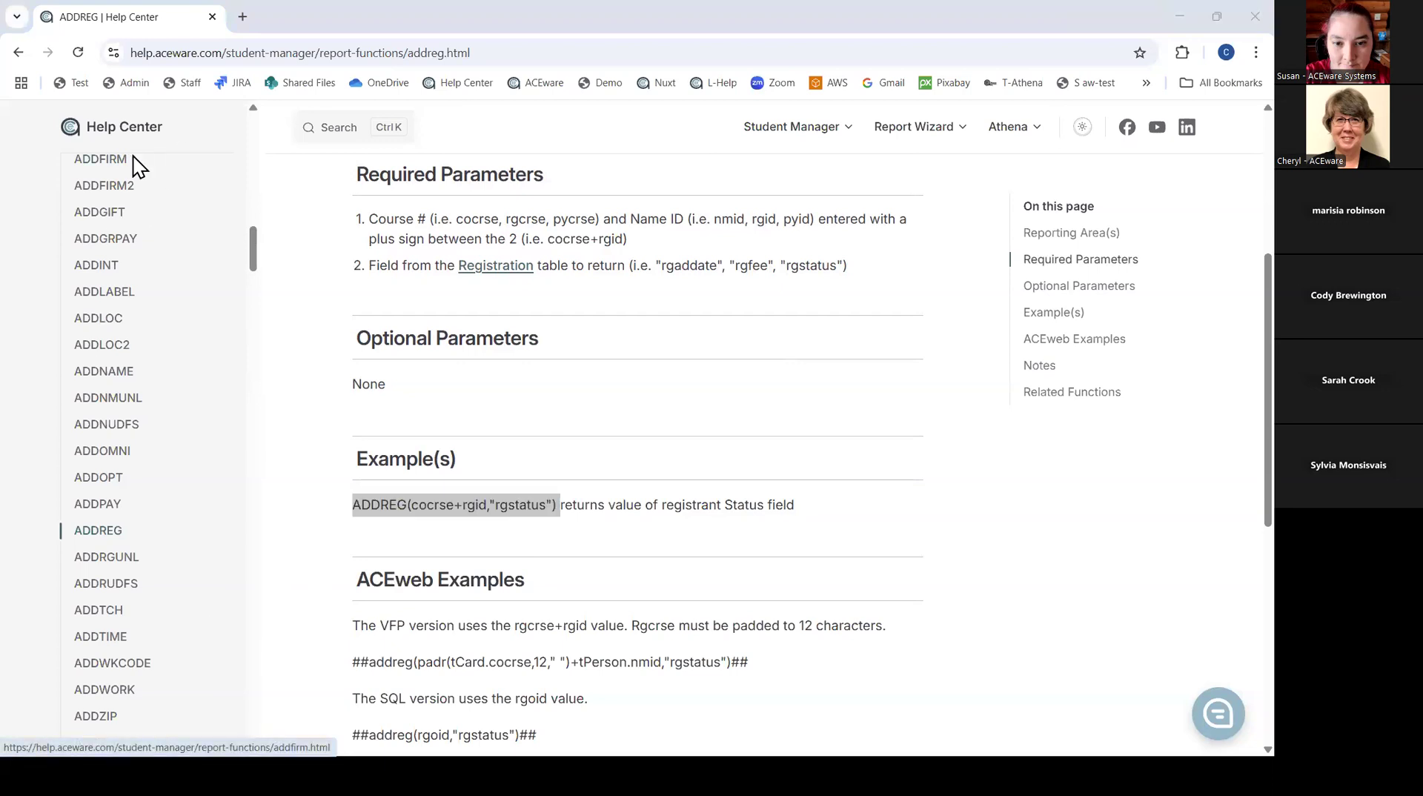
double_click(512, 266)
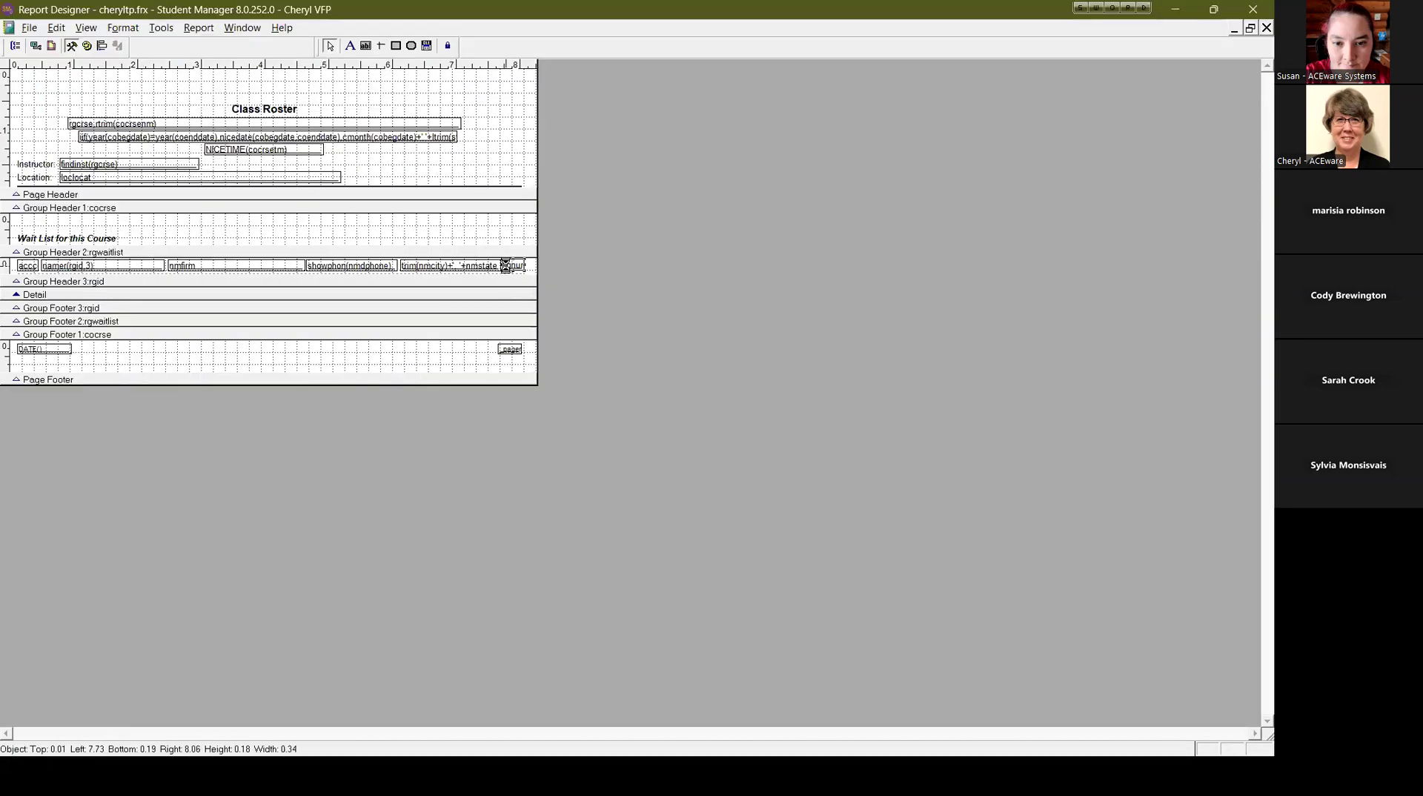
key(ctrl+v)
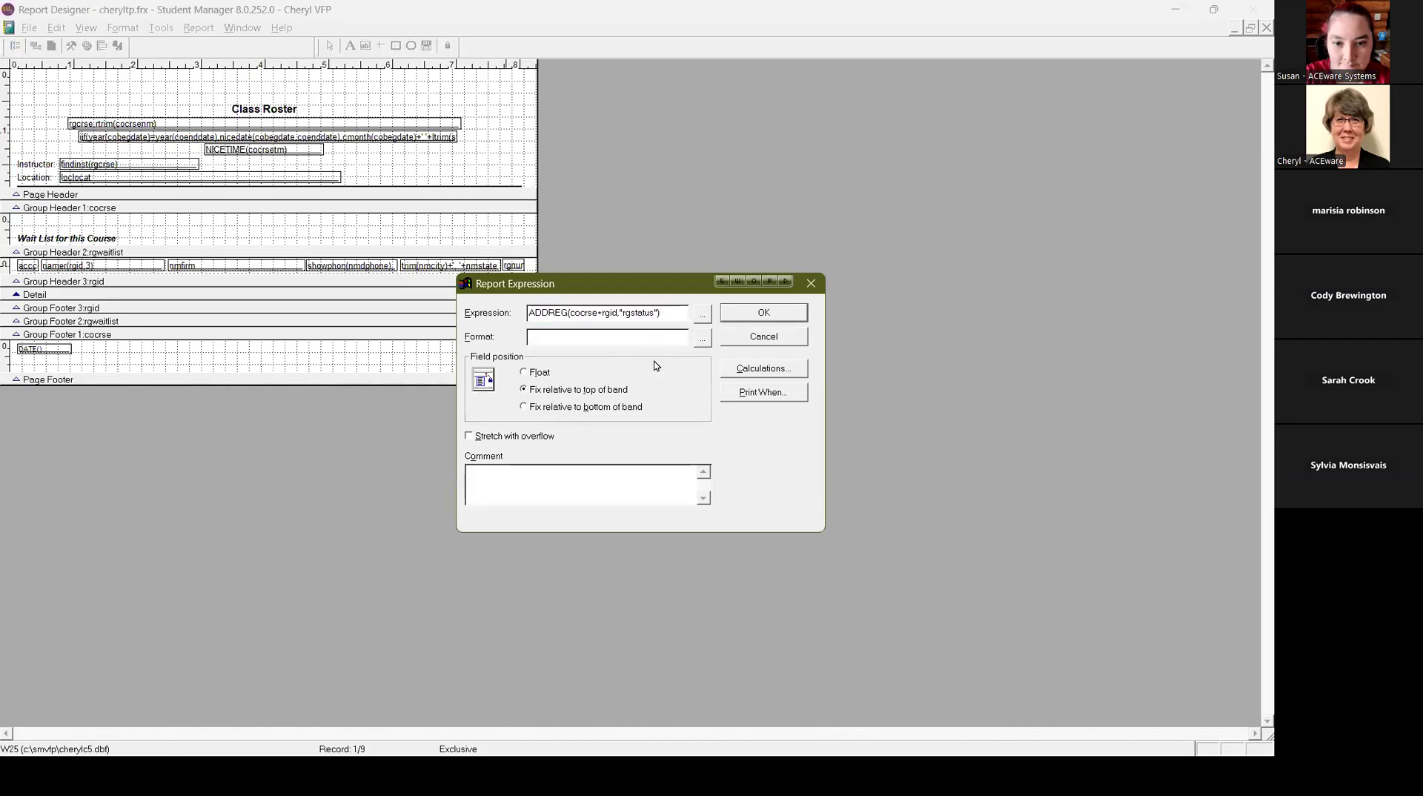
click(652, 312)
key(BackSpace)
key(BackSpace)
key(BackSpace)
key(BackSpace)
key(BackSpace)
key(BackSpace)
text(numb)
click(776, 314)
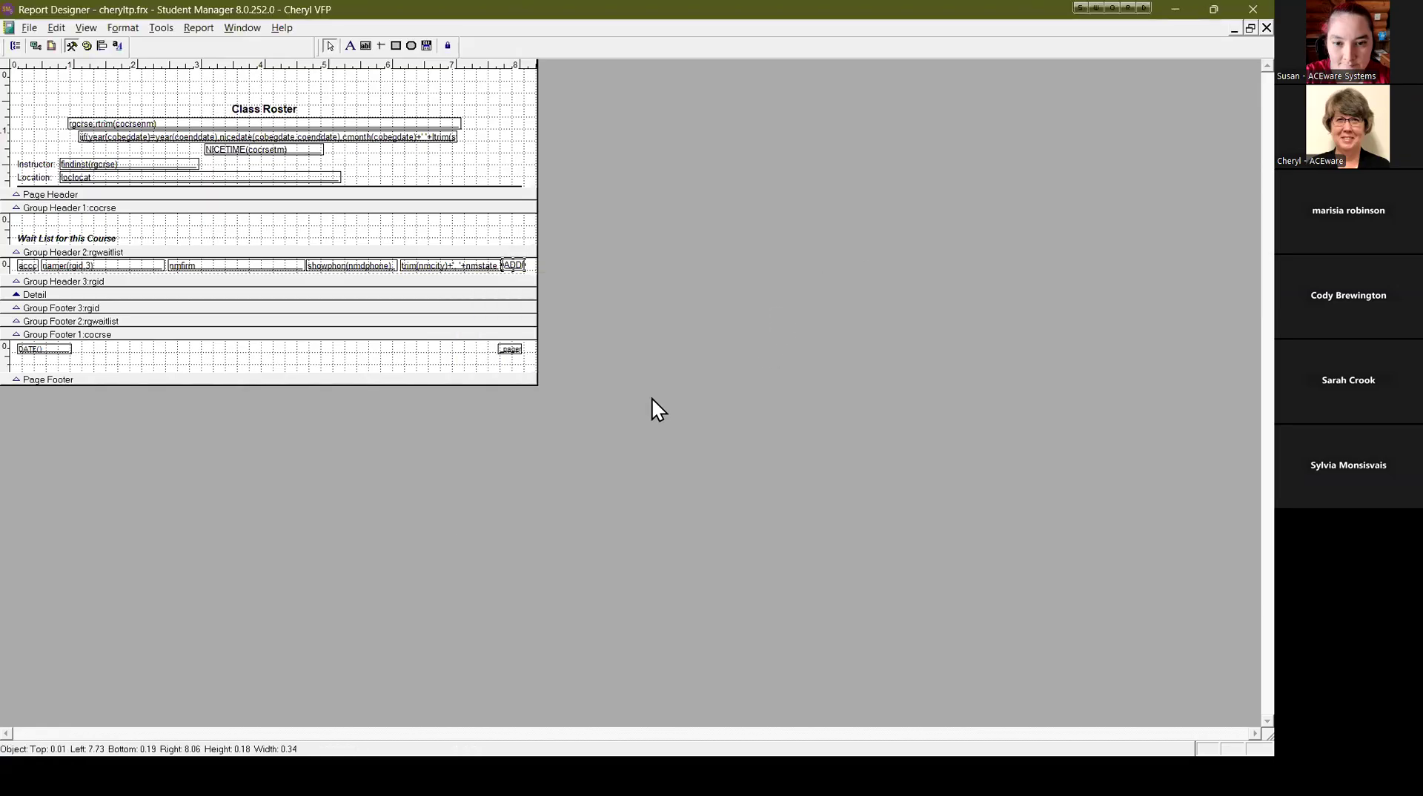
Preview the Class Roster to check the ADDREG column beside each student, and return to the design.
right_click(651, 397)
click(561, 450)
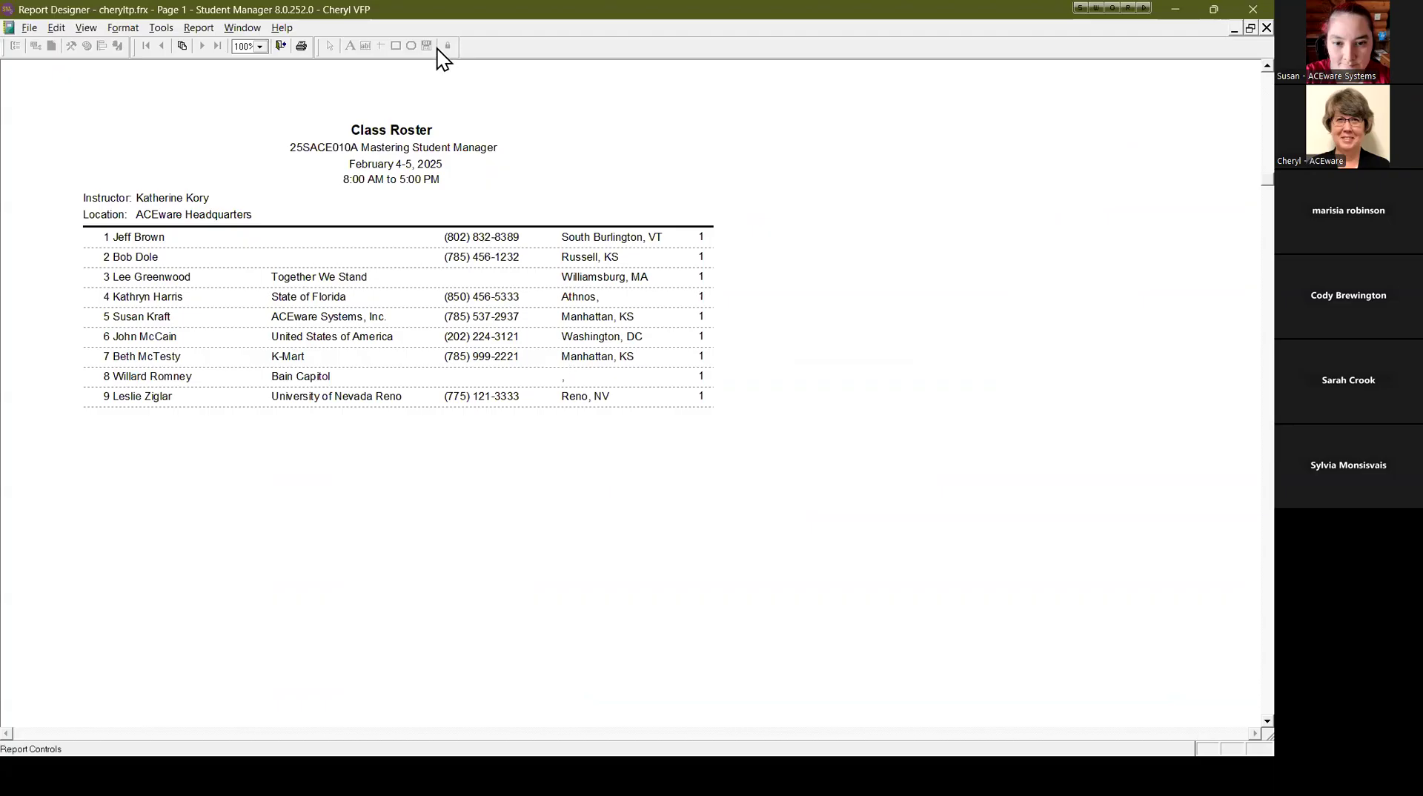
click(281, 47)
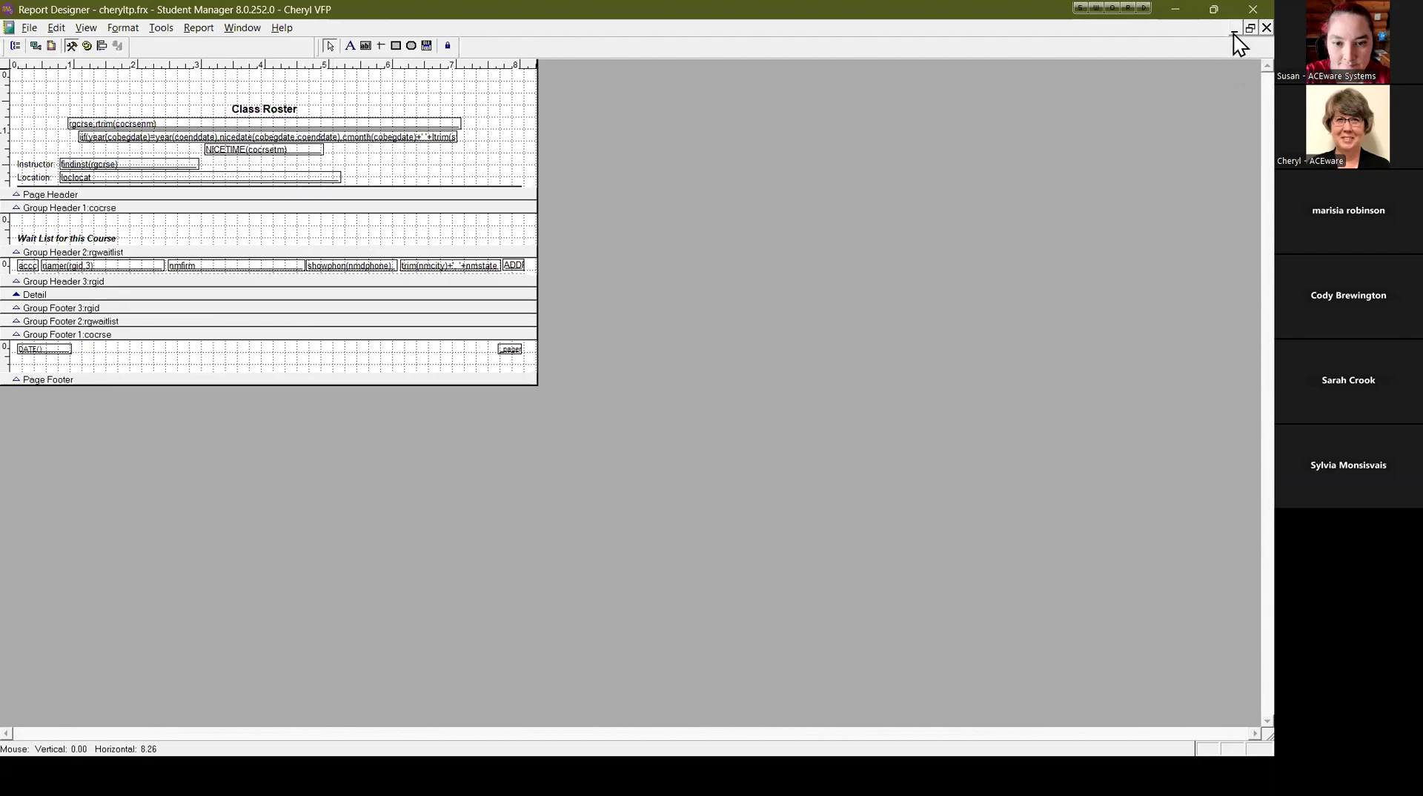
Close the Class Roster design without saving its changes and exit the report preview to the course record.
click(1265, 27)
click(632, 437)
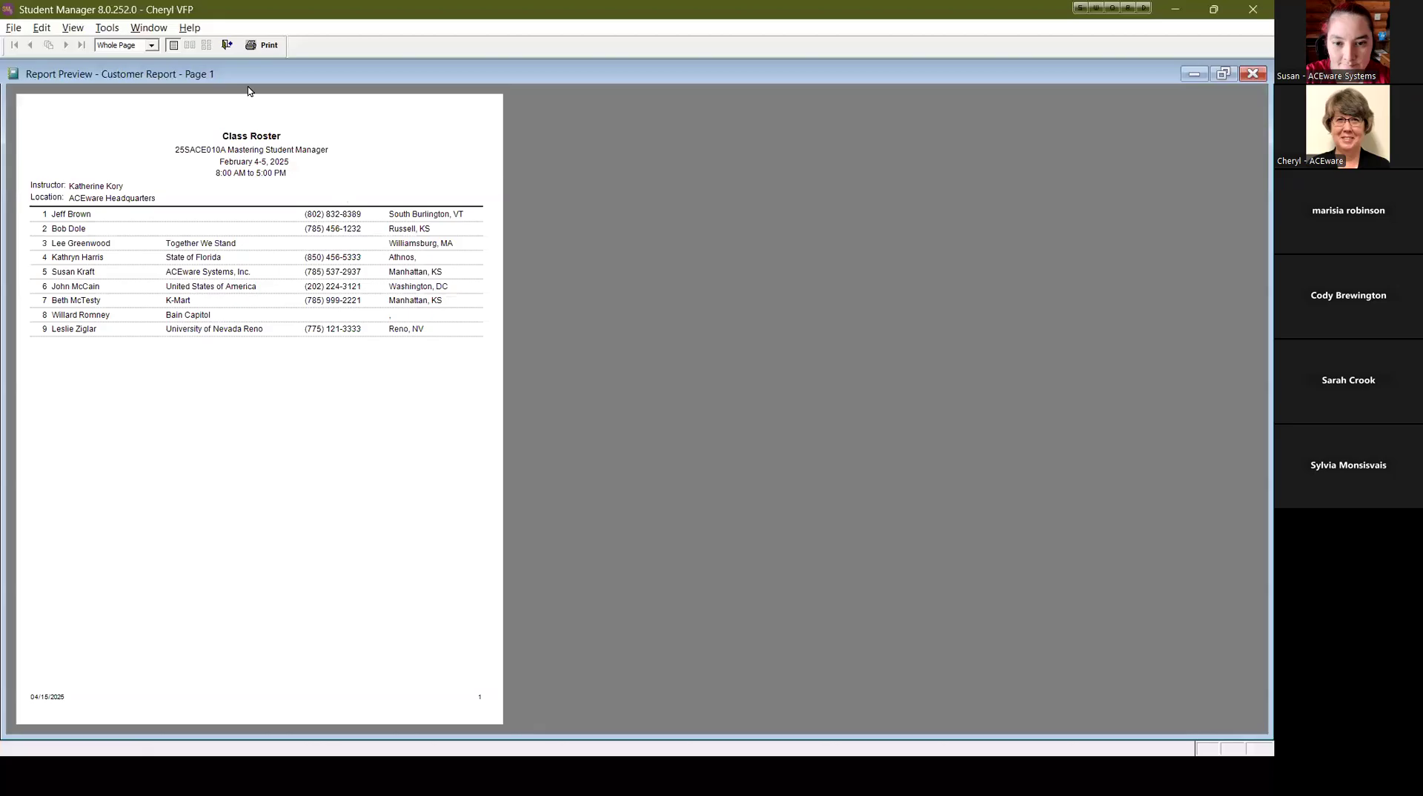
click(227, 45)
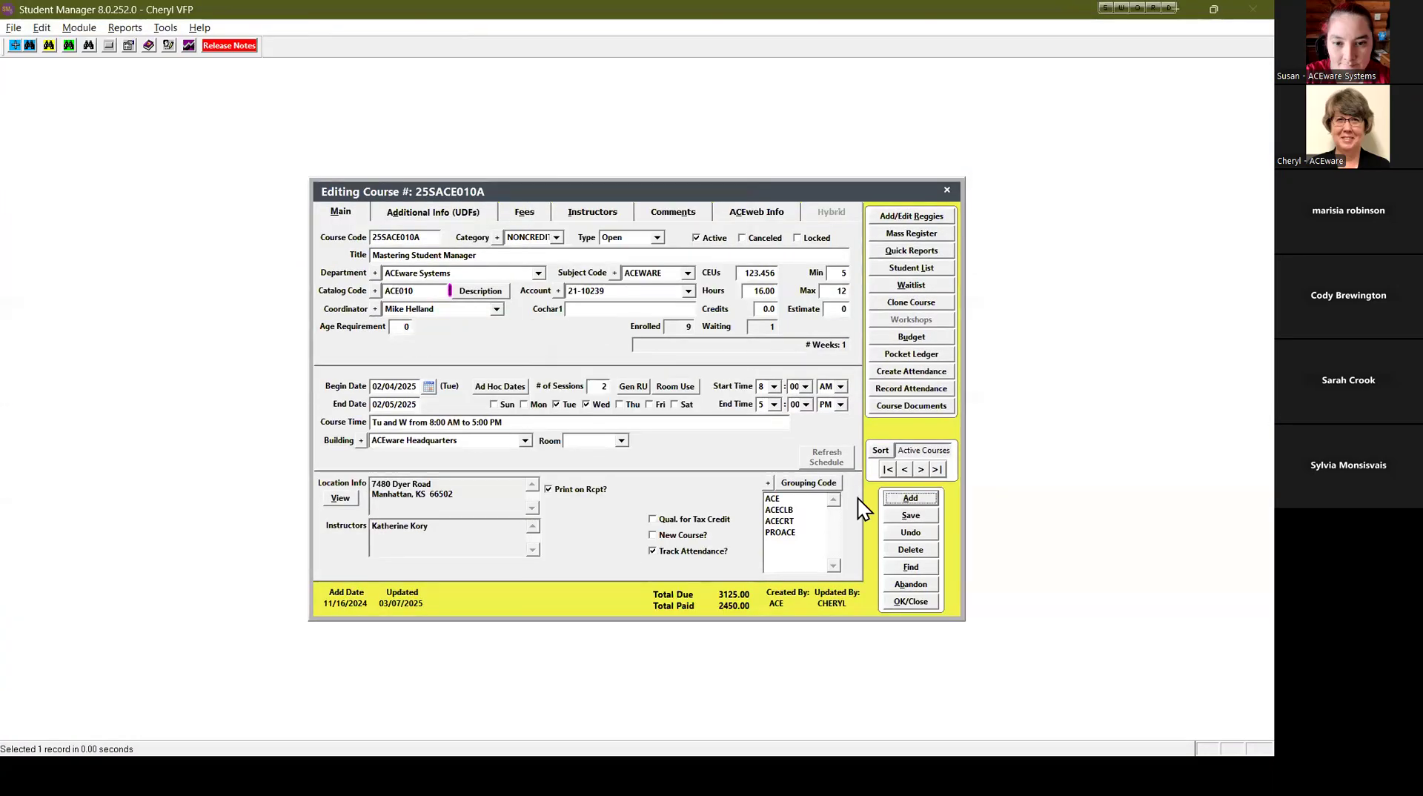
Run the course's quick reports with Certificates also checked, closing the roster design and preview to reach the certificate design.
click(911, 250)
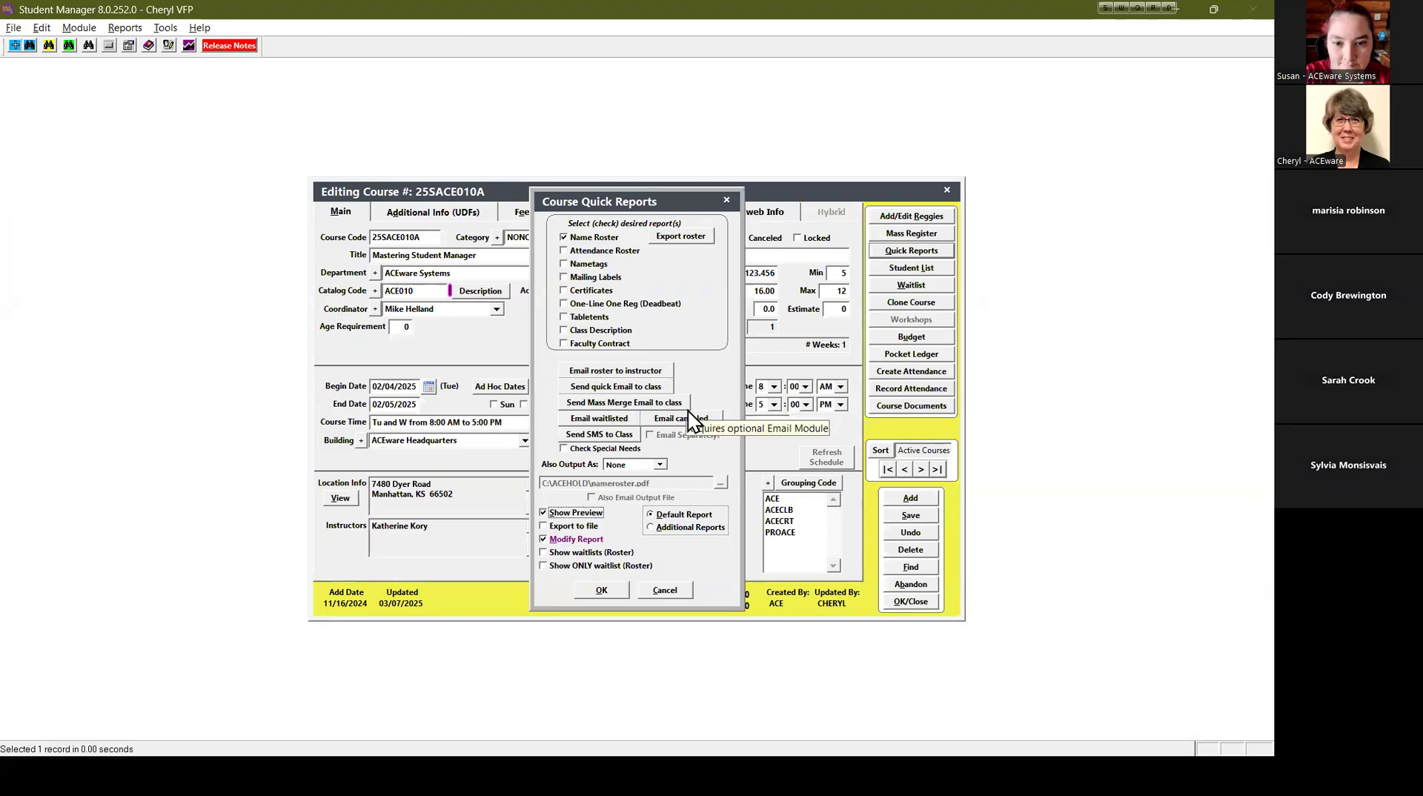
click(564, 290)
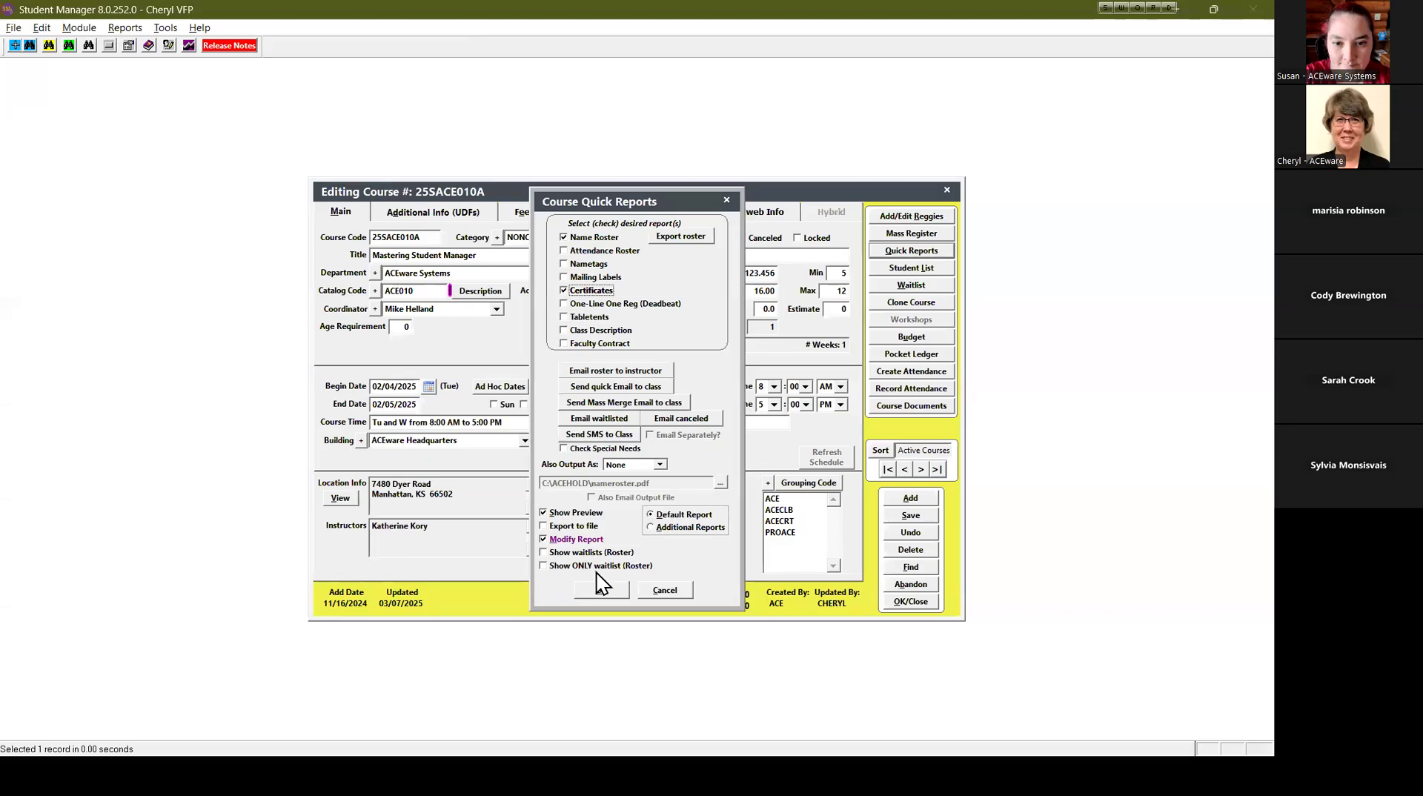
click(607, 590)
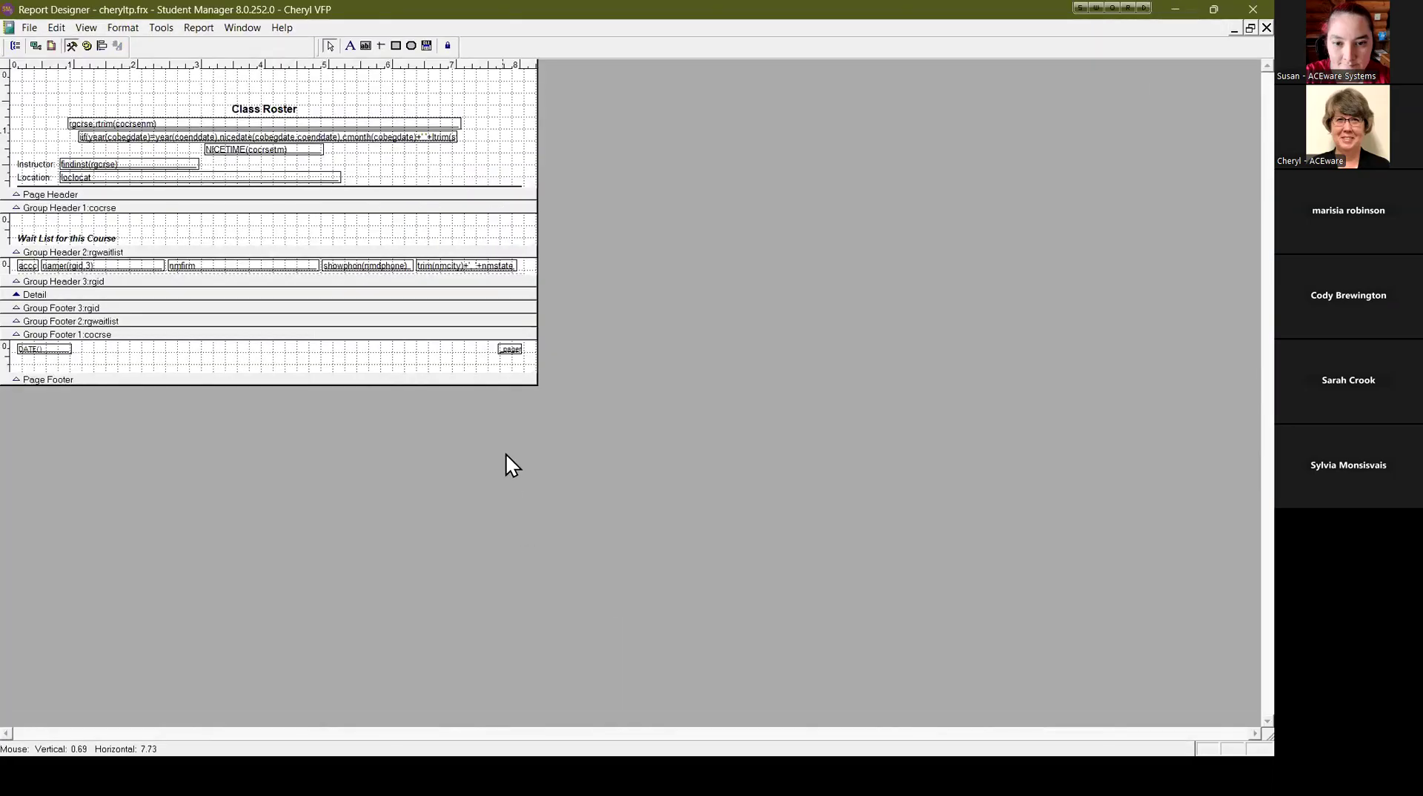
click(1233, 29)
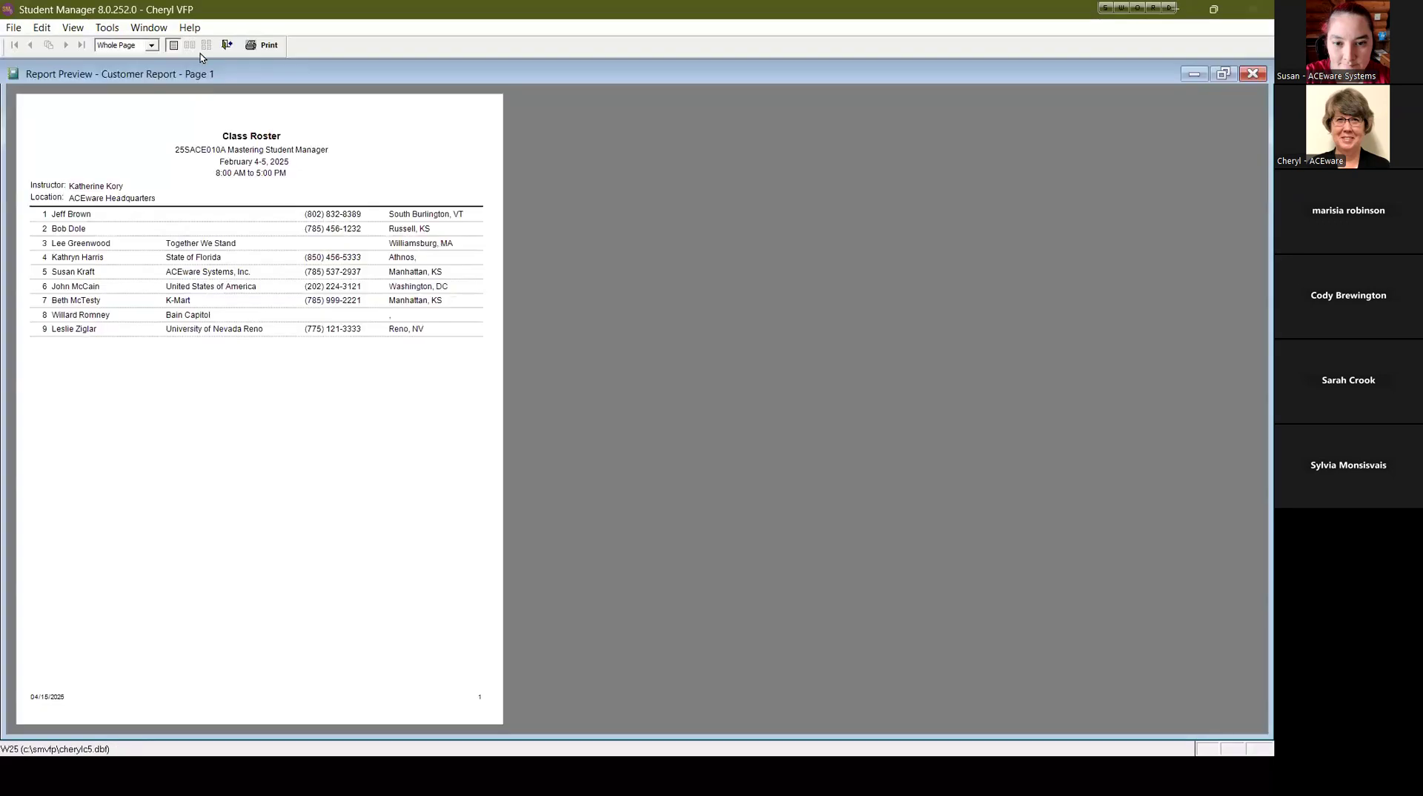
click(226, 47)
click(572, 416)
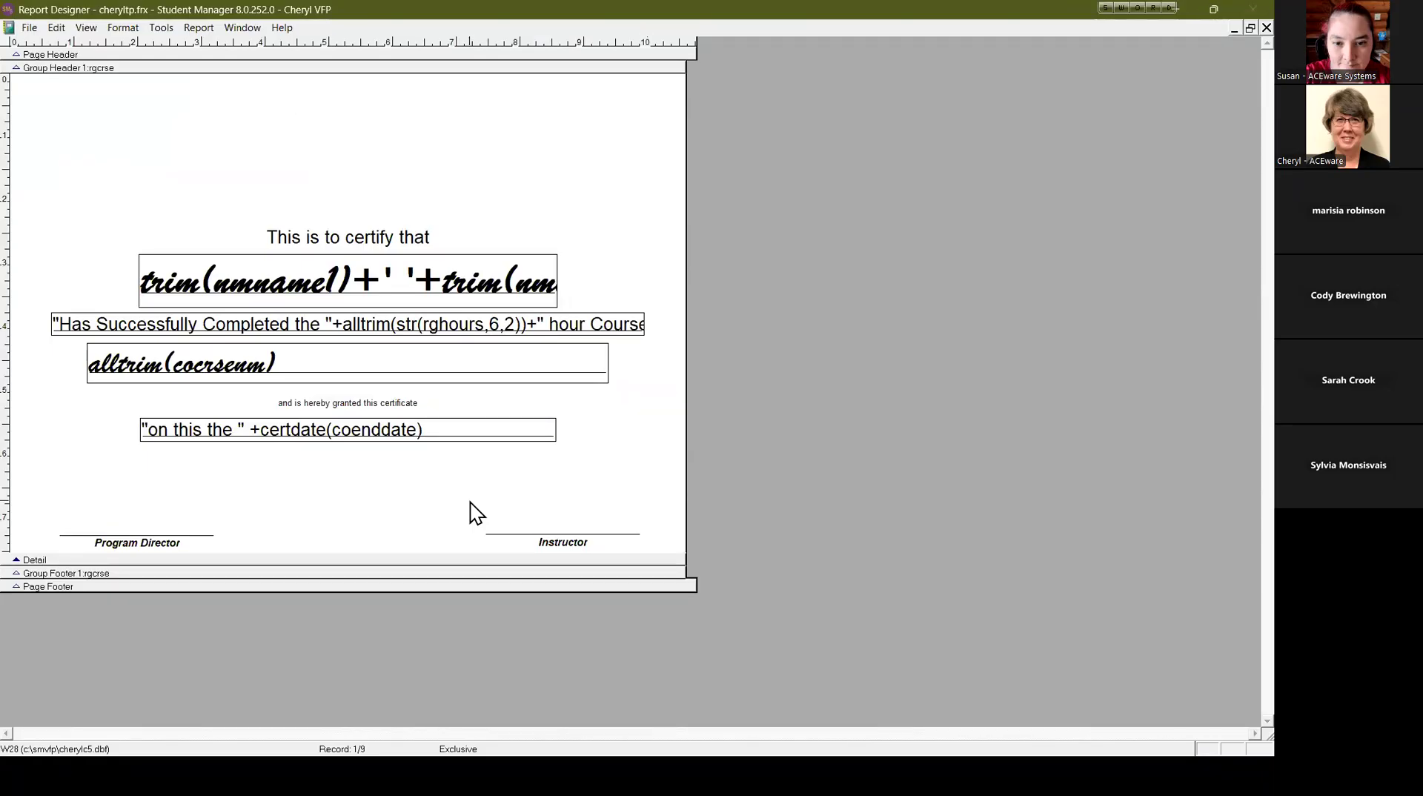
Open the certificate's "Has Successfully Completed the" field in the Expression Builder and delete alltrim(str( before rghours.
double_click(359, 332)
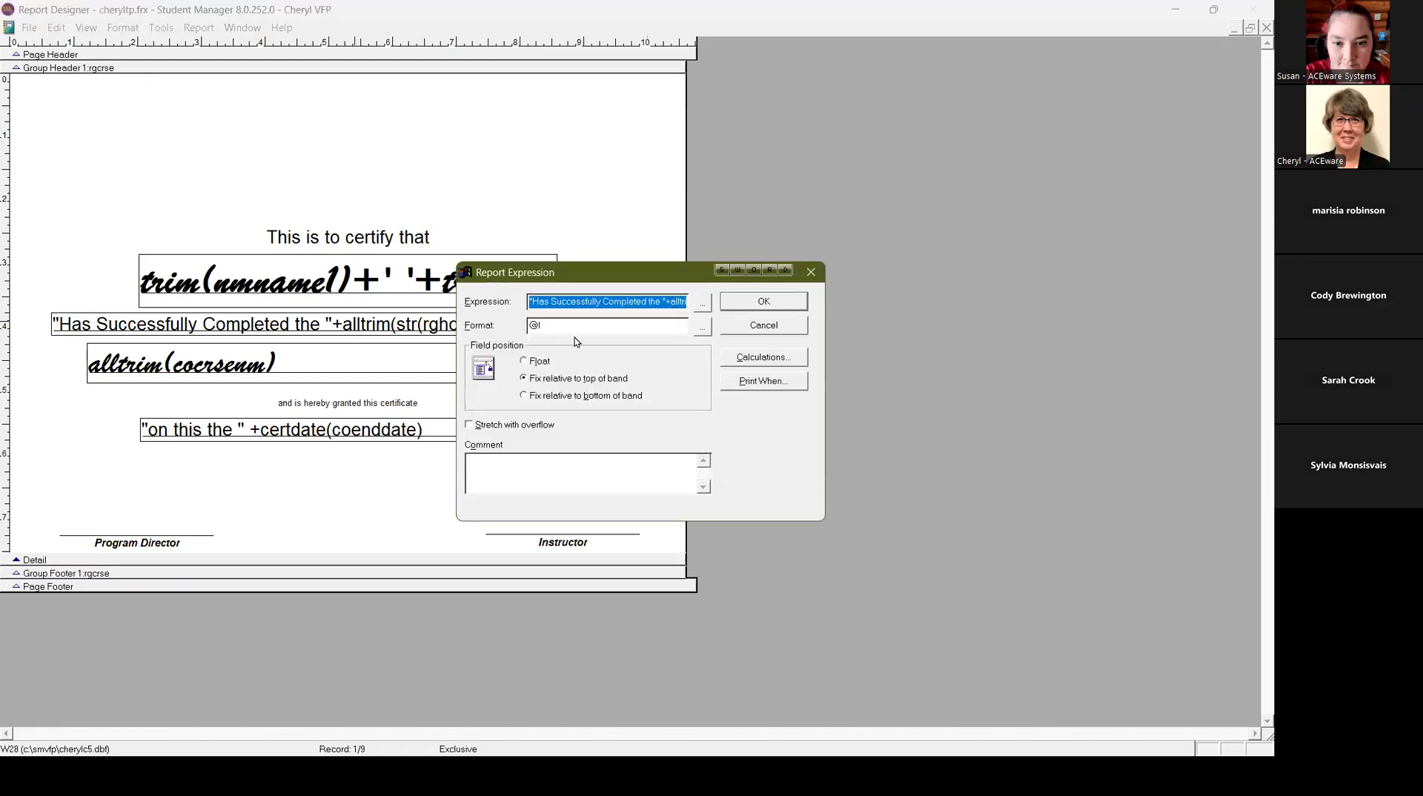
click(702, 304)
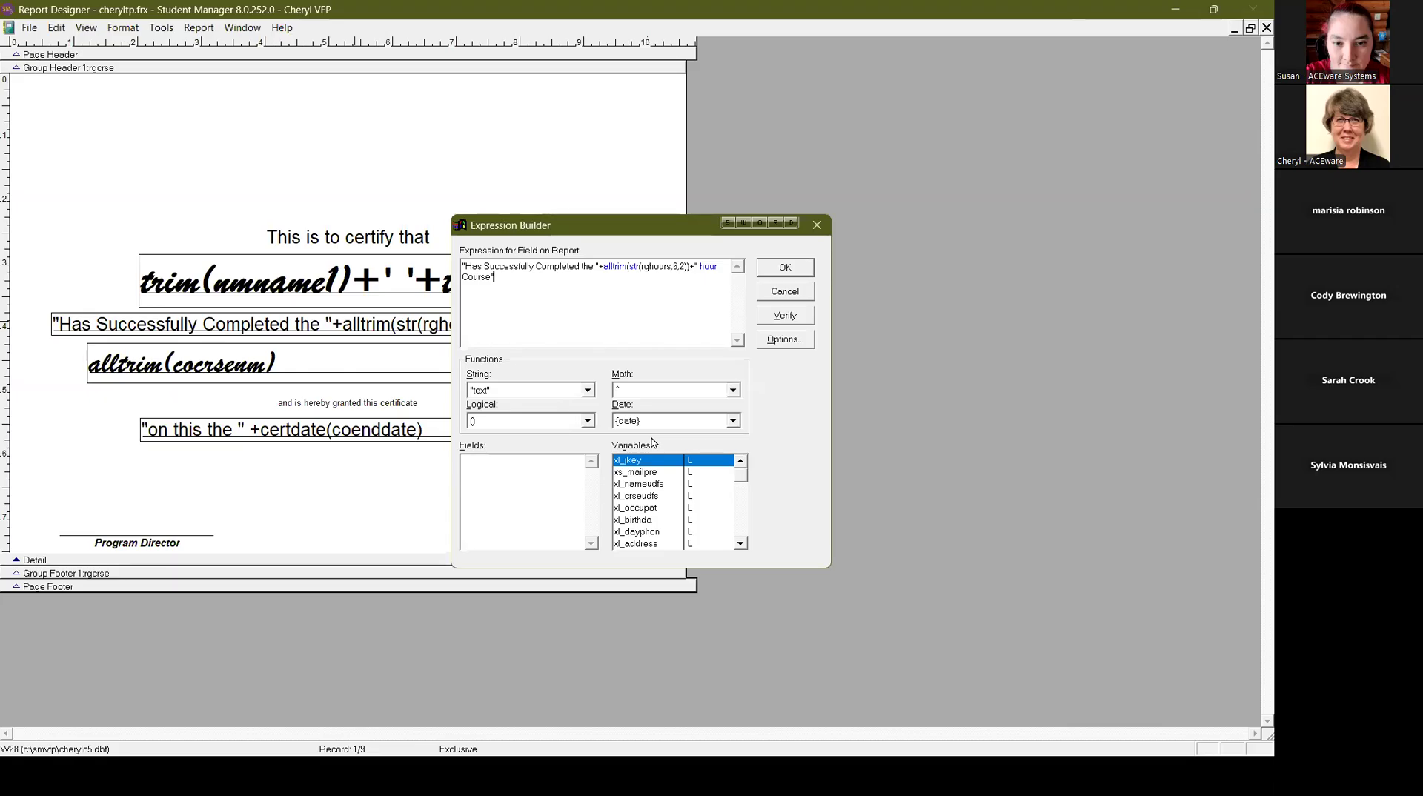
drag(604, 267, 596, 267)
click(468, 267)
click(603, 267)
drag(642, 268, 607, 268)
key(Delete)
Delete ,6,2)) after rghours and accept the expression "Has Successfully Completed the "+rghours+" hour Course".
click(654, 268)
key(BackSpace)
key(BackSpace)
key(BackSpace)
key(BackSpace)
key(BackSpace)
key(BackSpace)
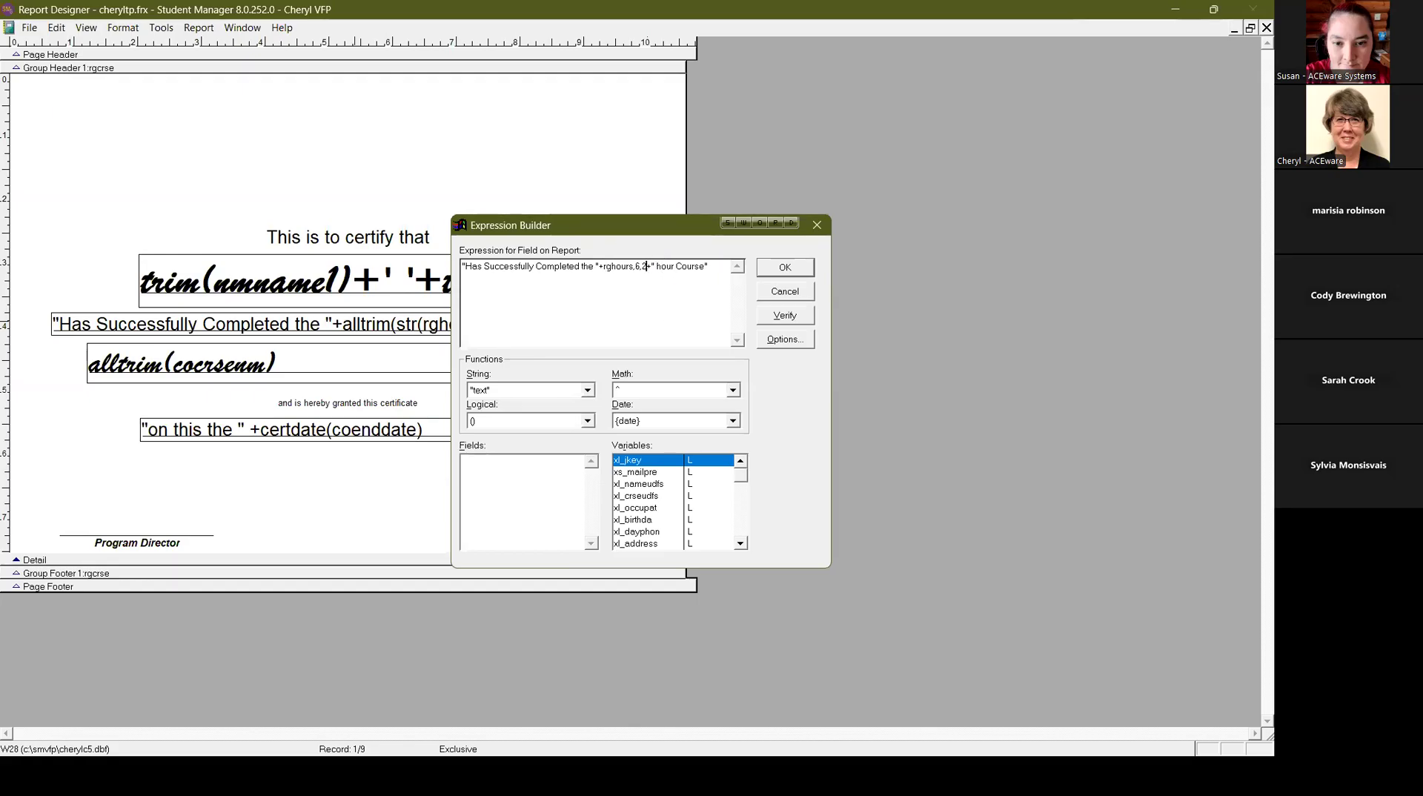
click(778, 273)
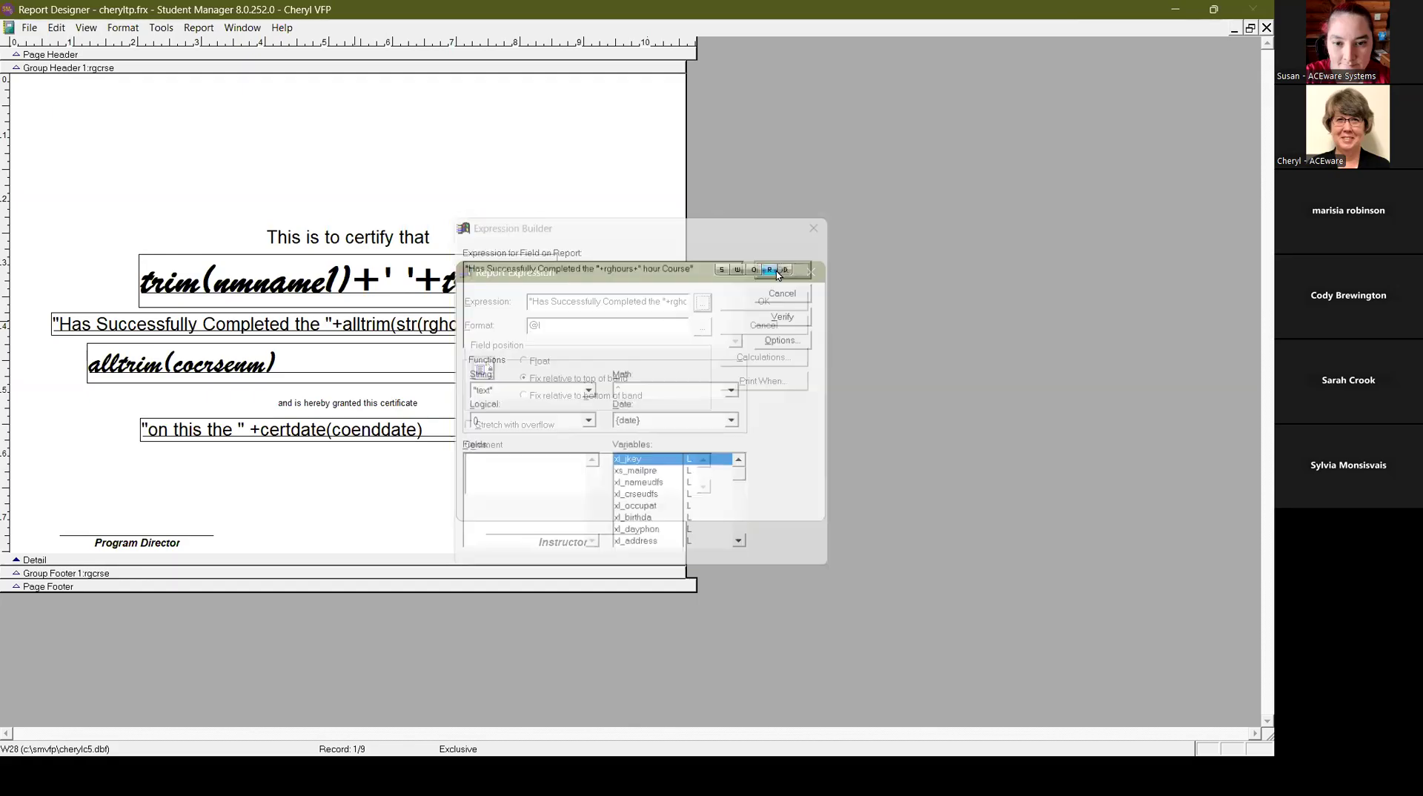
click(763, 308)
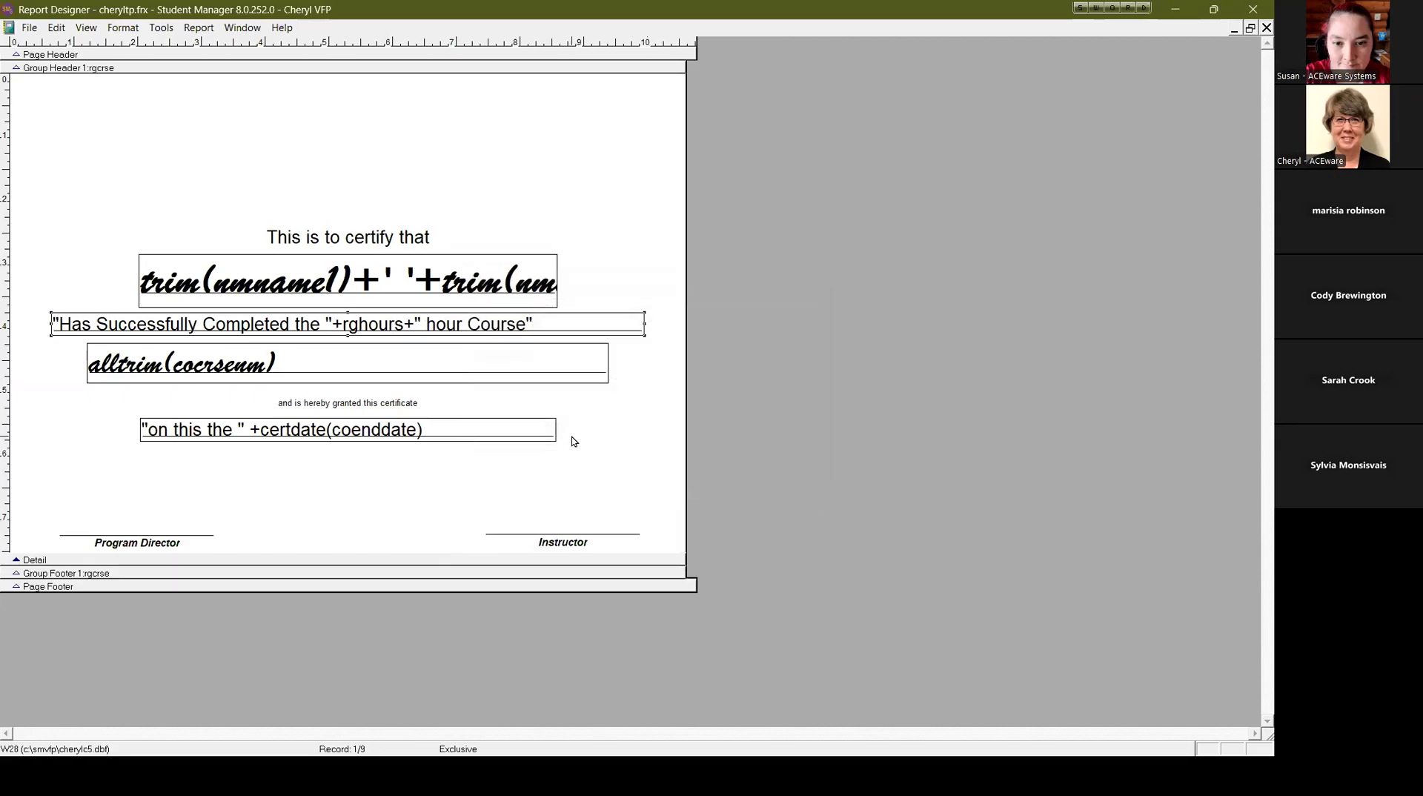
Preview the certificate with the bare rghours expression and return to the design.
right_click(571, 436)
click(581, 483)
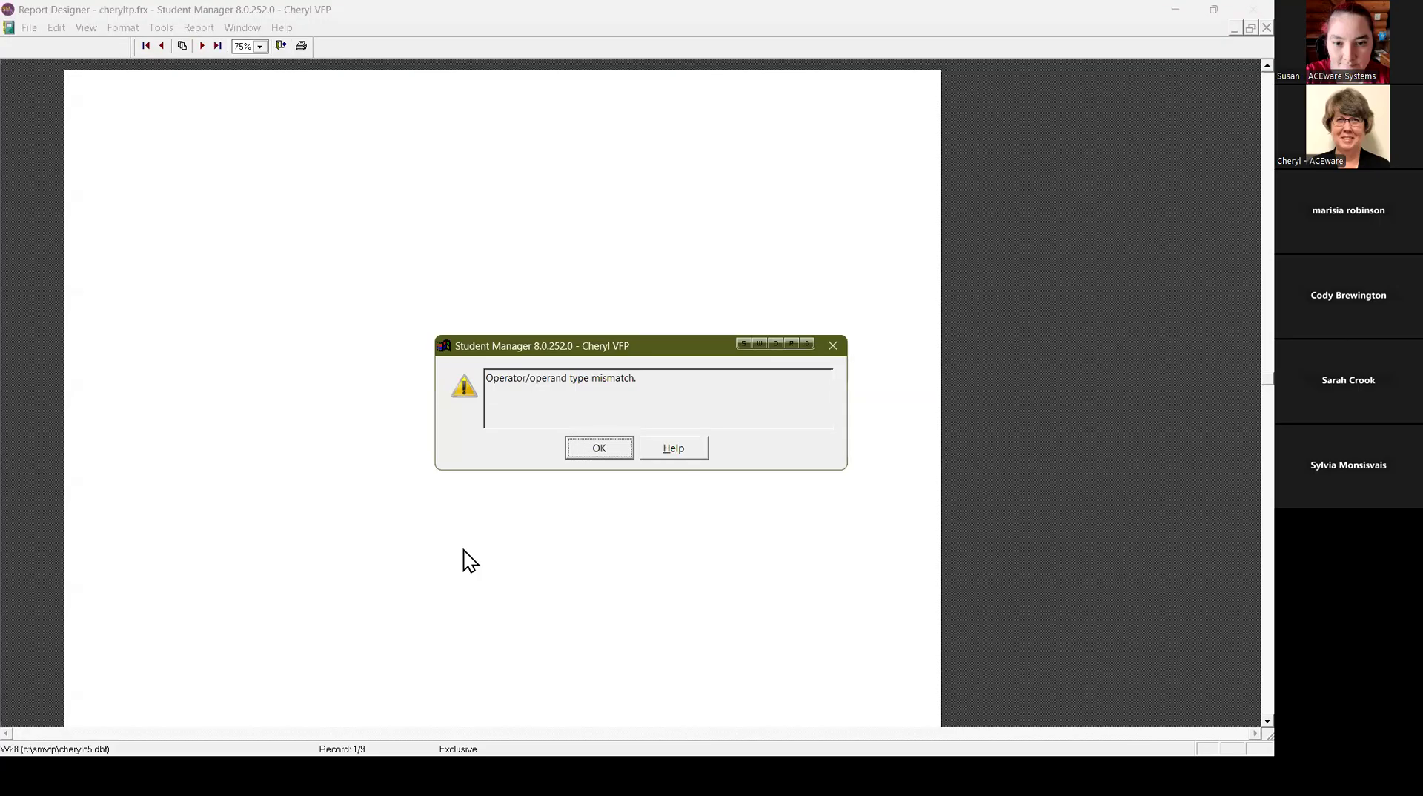
click(587, 446)
Wrap rghours in transform( ) so the certificate expression reads "Has Successfully Completed the "+transform(rghours)+" hour Course".
click(702, 302)
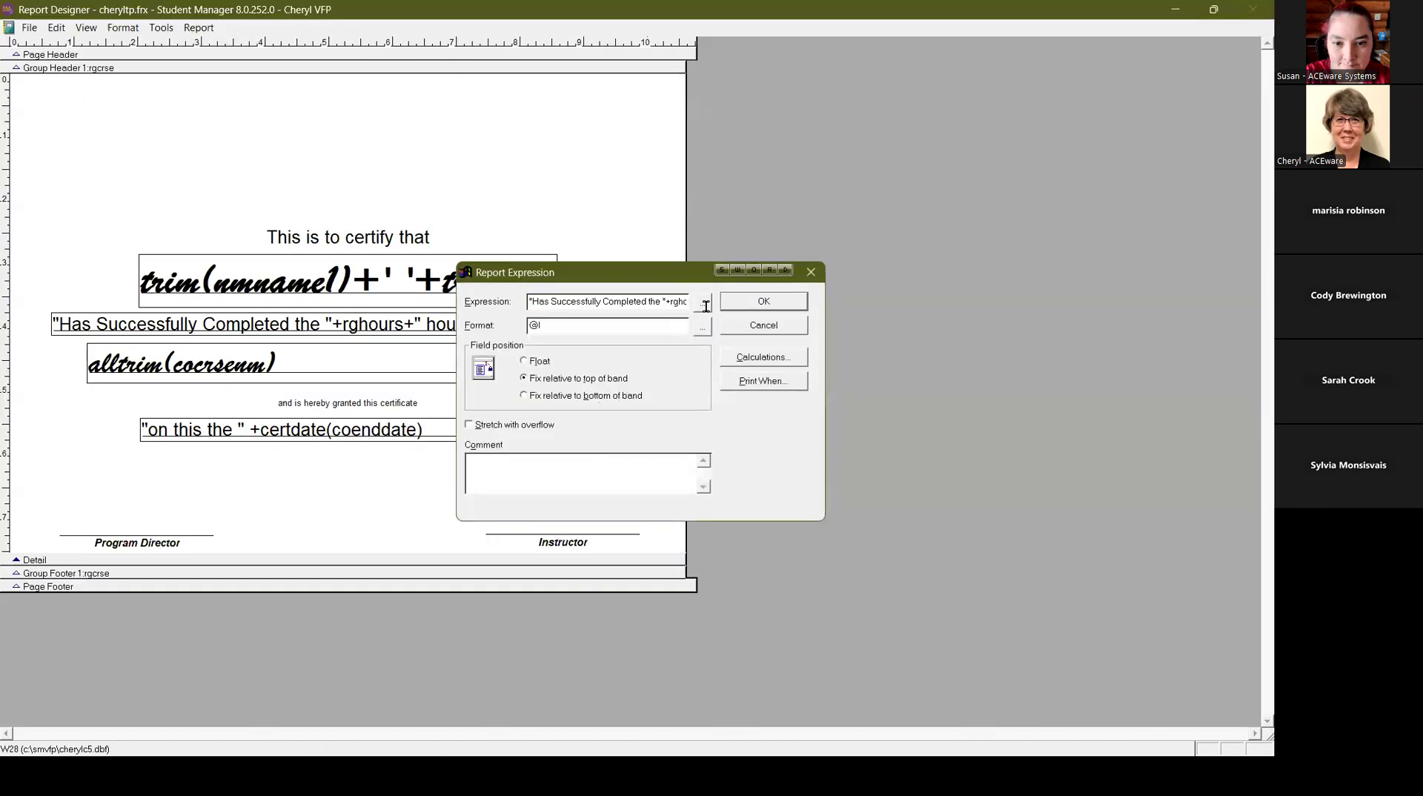
click(605, 277)
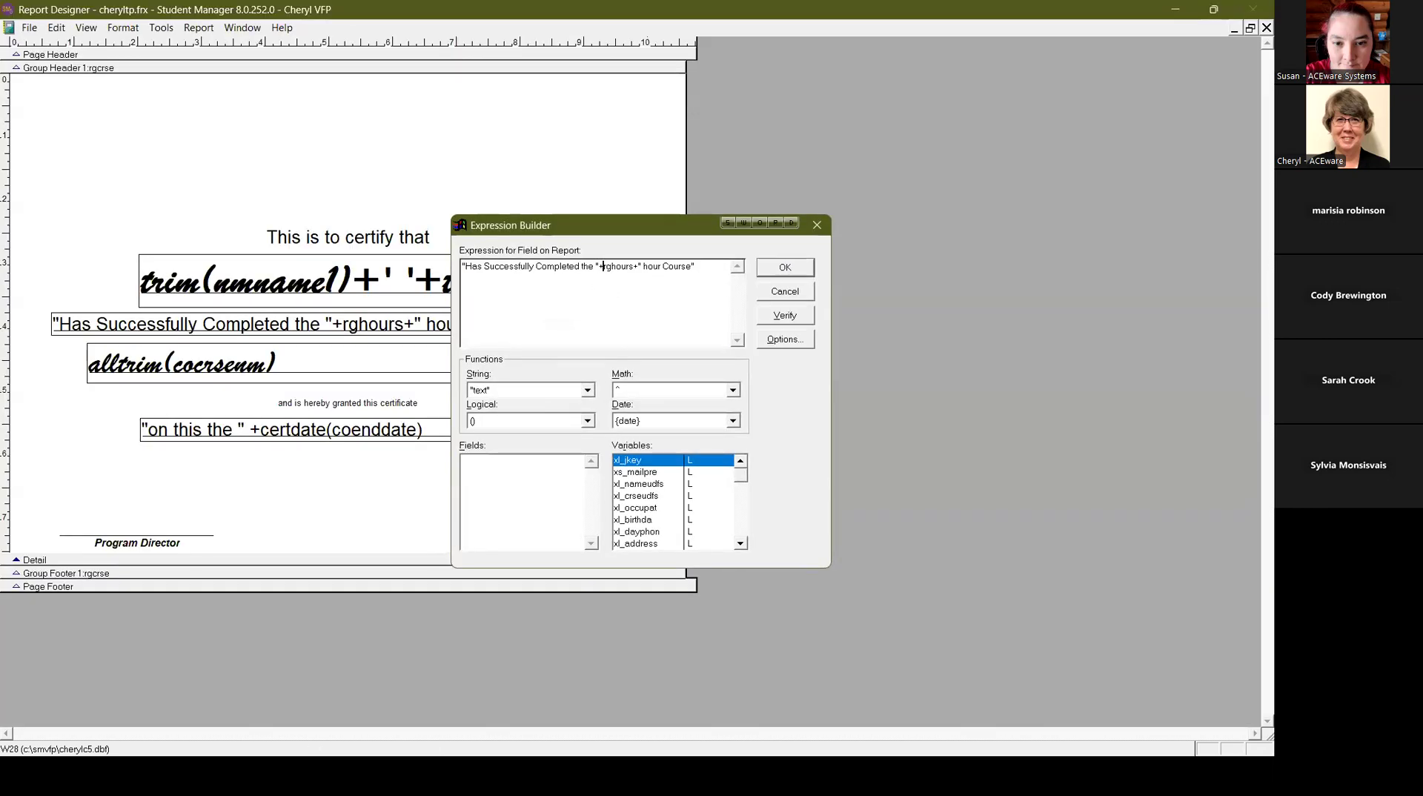
text(transform()
text())
click(782, 276)
click(778, 305)
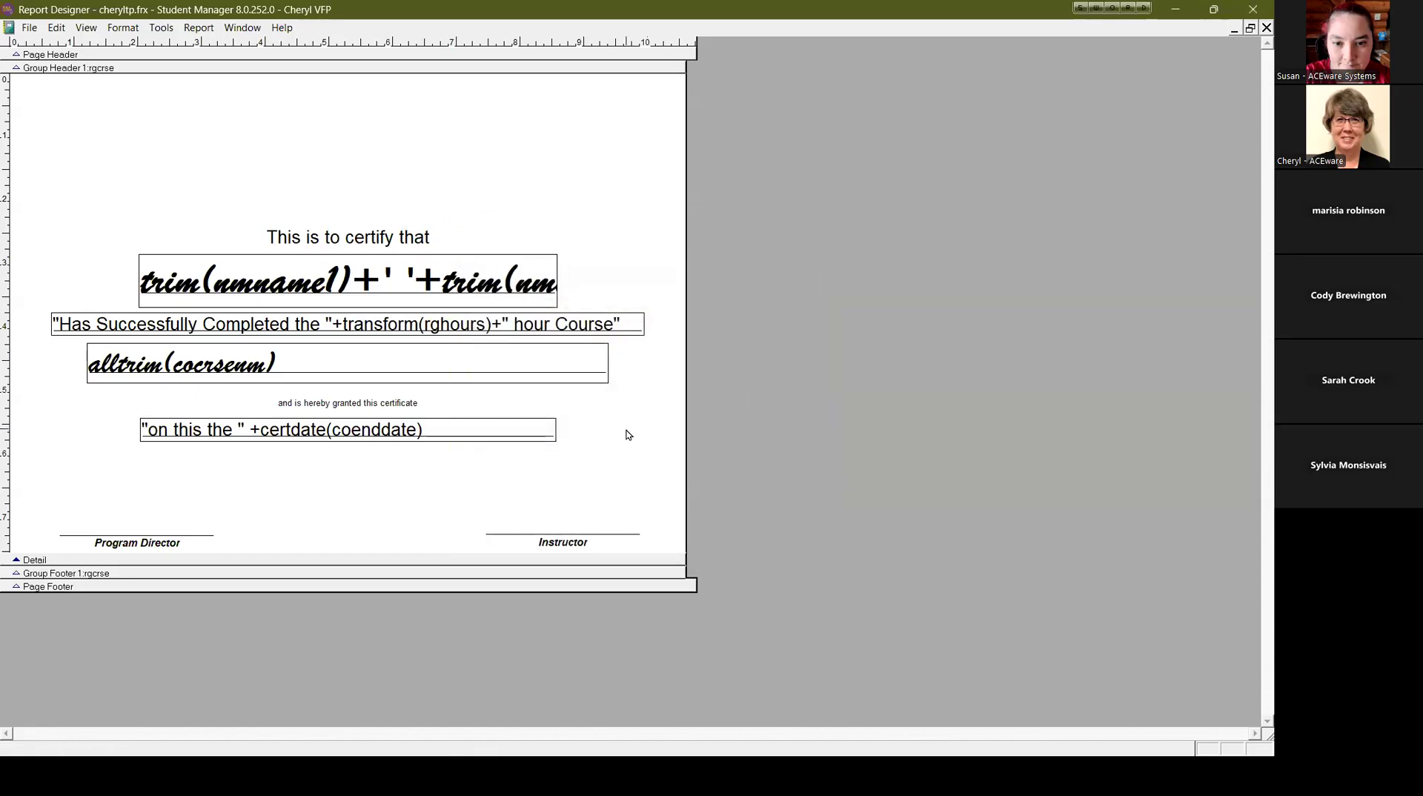
Preview the certificate with the transform expression and close the cheryltp.frx design without saving its changes.
key(ctrl+i)
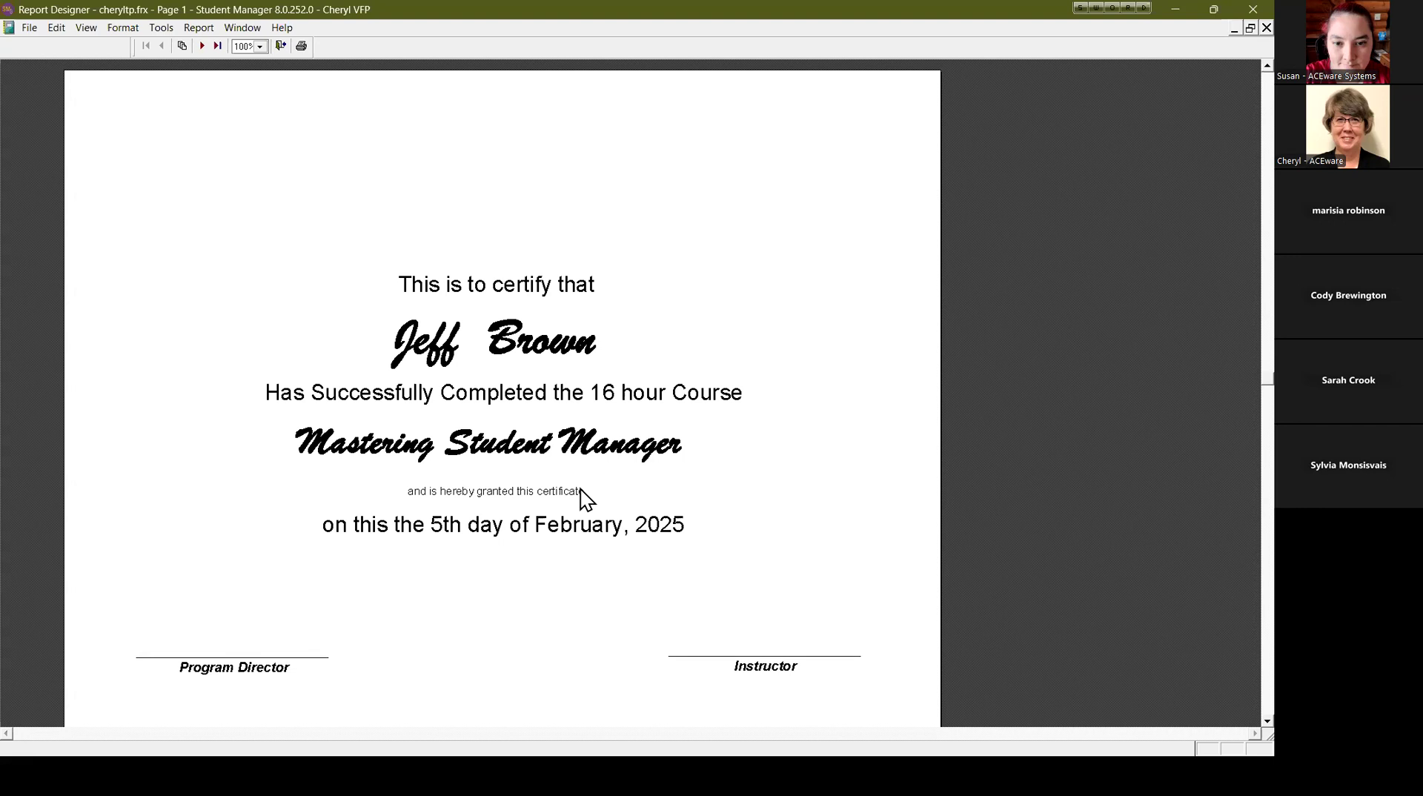
click(280, 46)
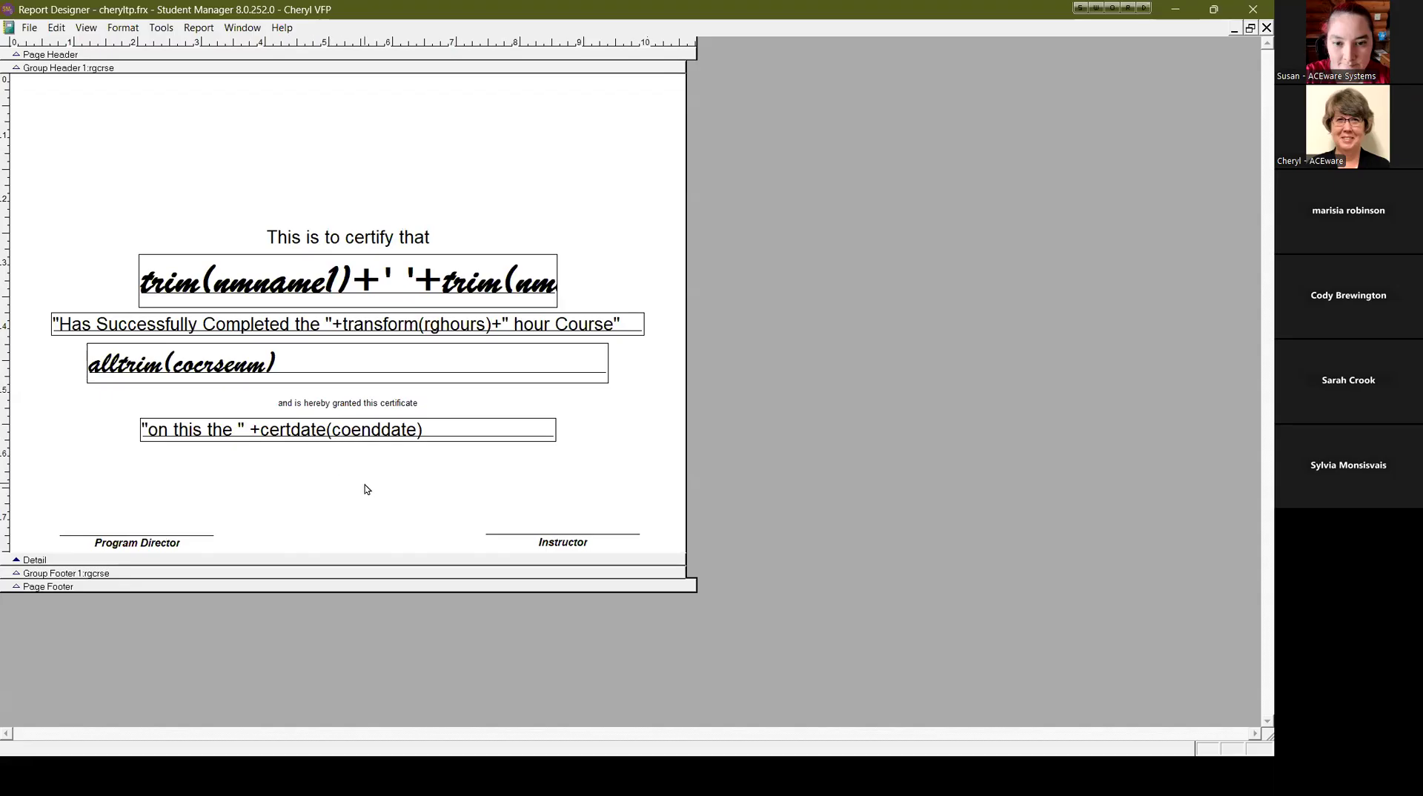
key(ctrl+i)
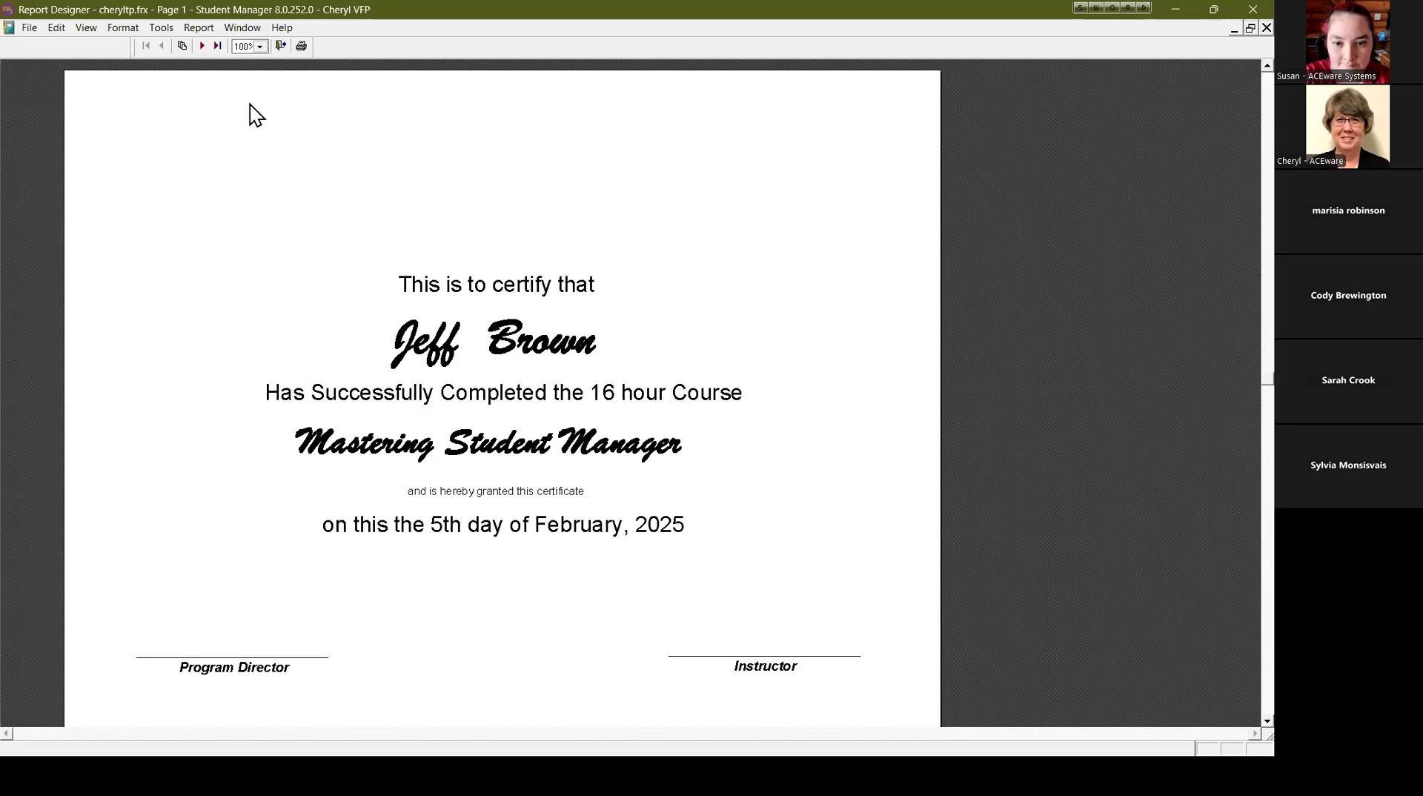
click(280, 45)
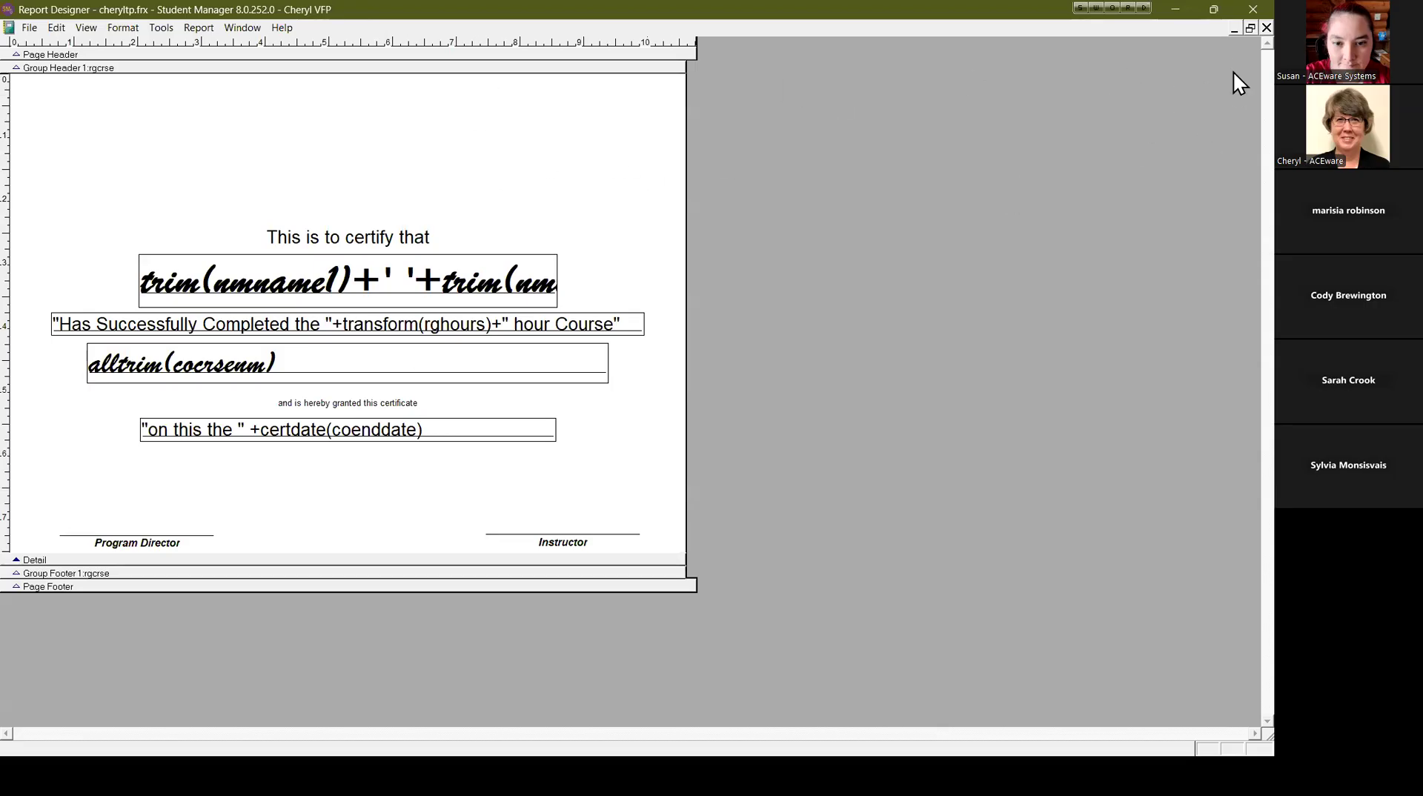
click(1233, 28)
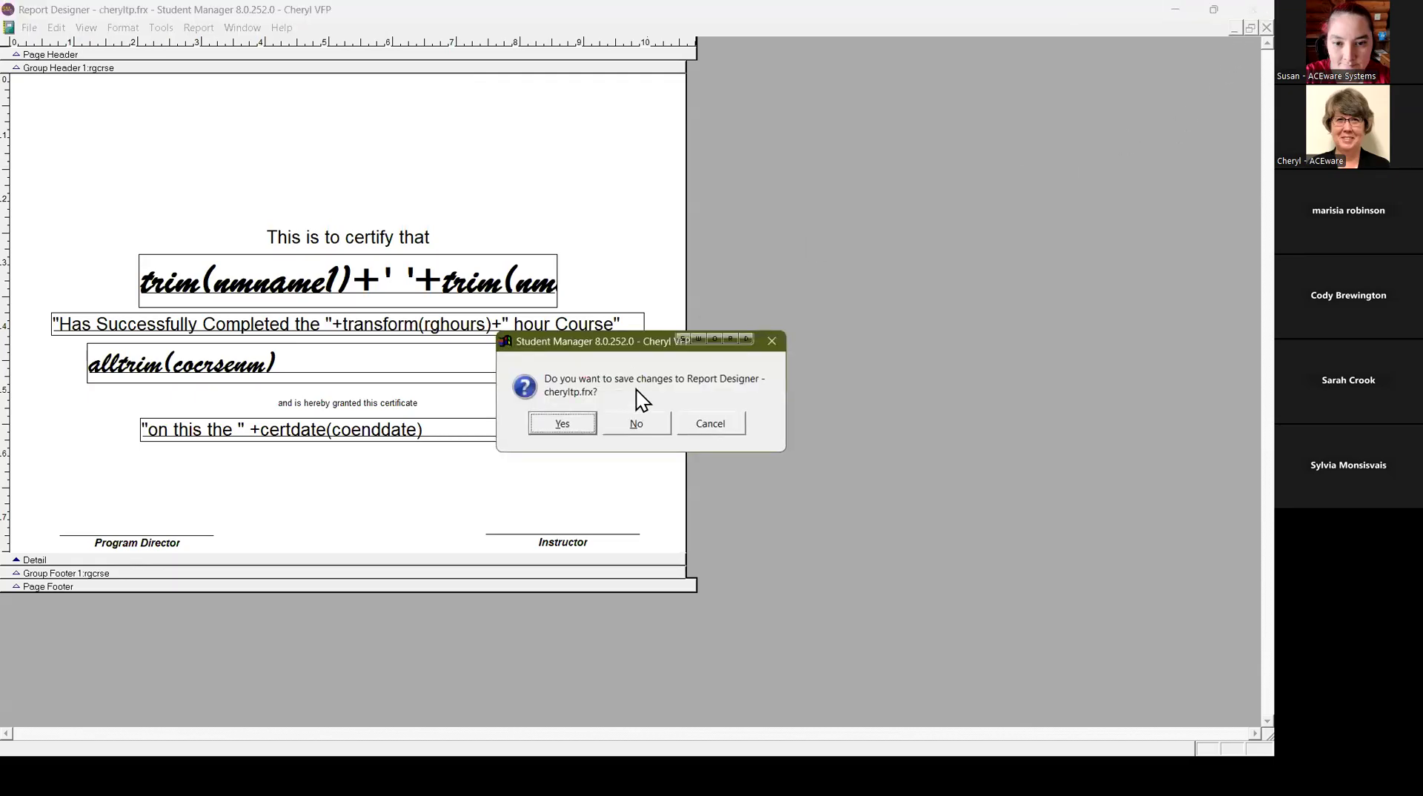
click(642, 421)
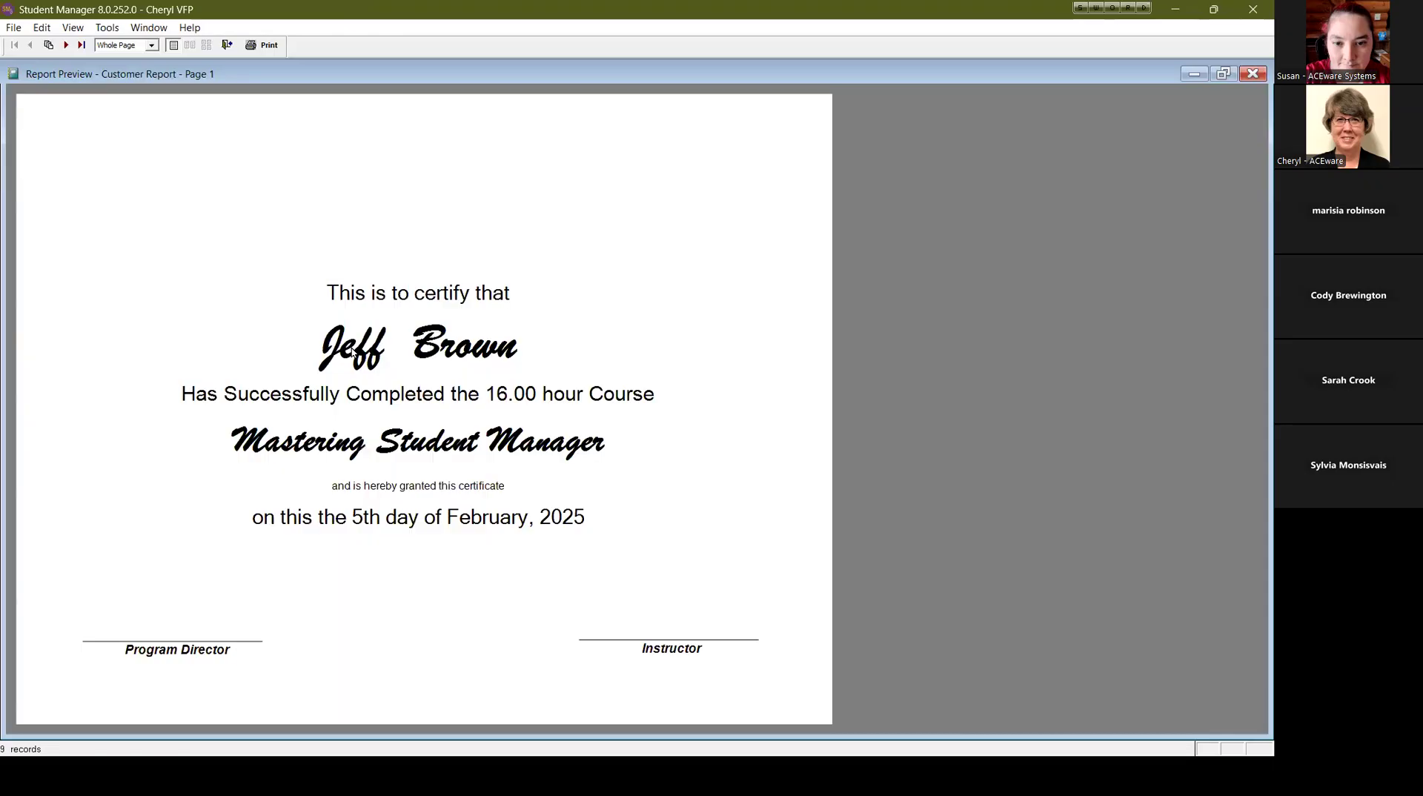
Switch to the Help Center in the browser, open Functions by Category and review the Add Field functions.
key(alt+Tab)
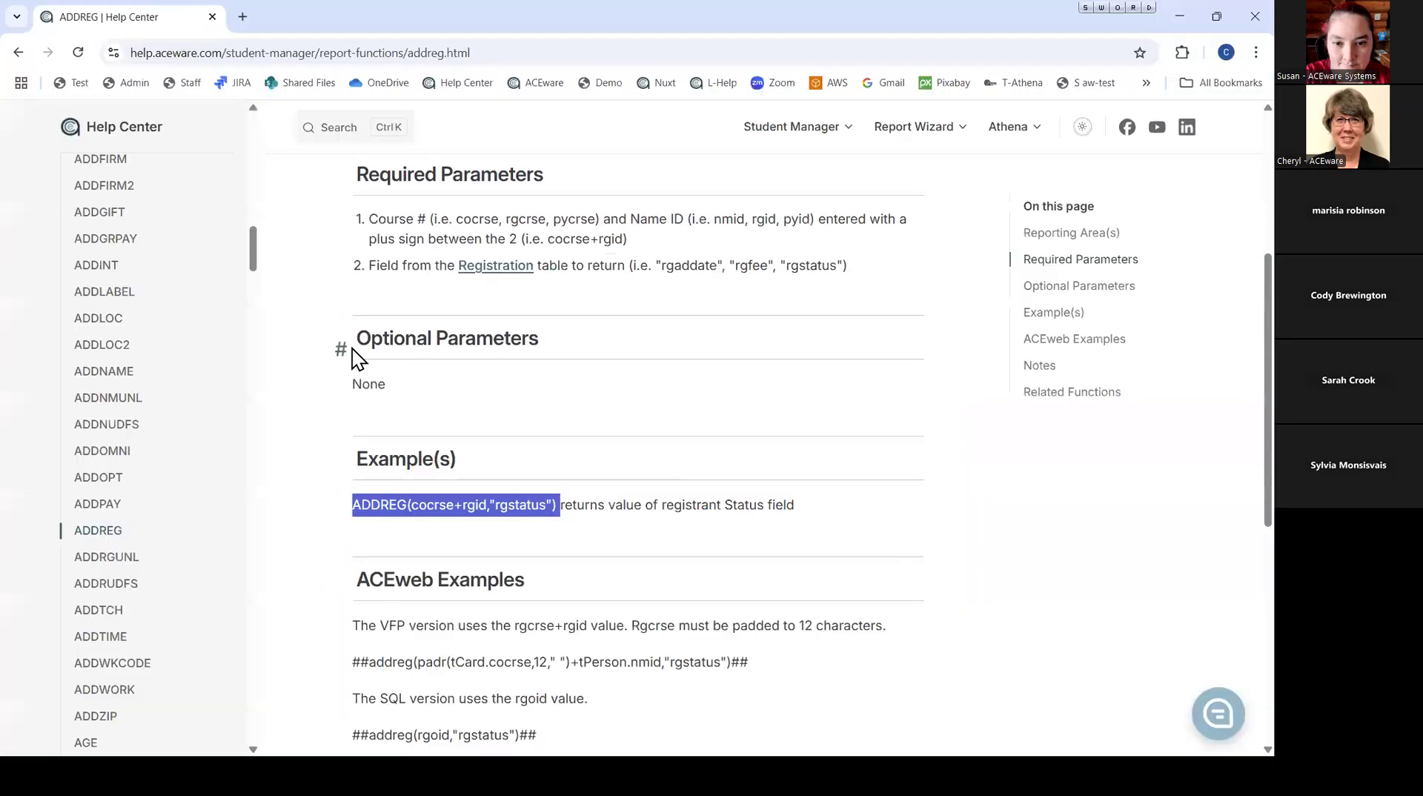
scroll(216, 306, up, 4)
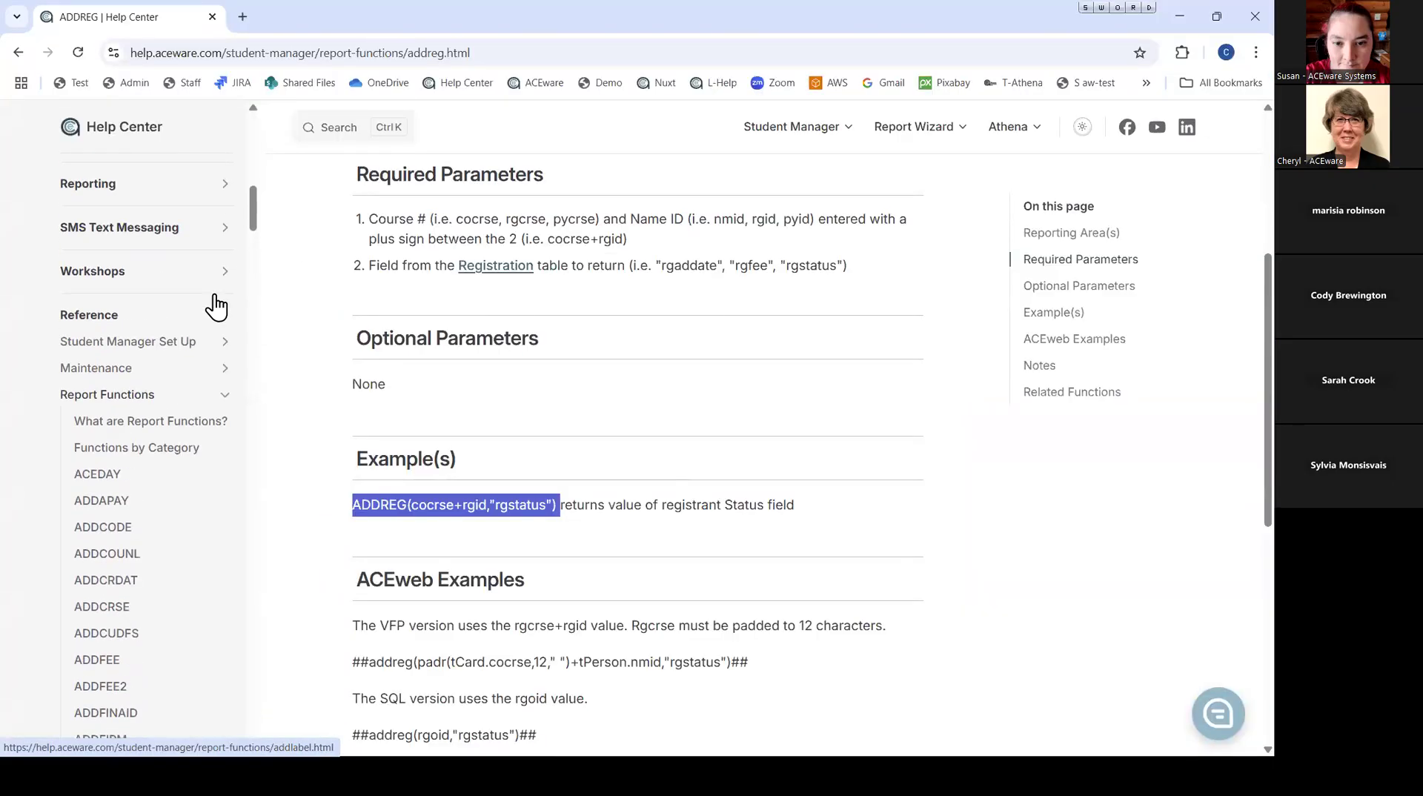
click(166, 453)
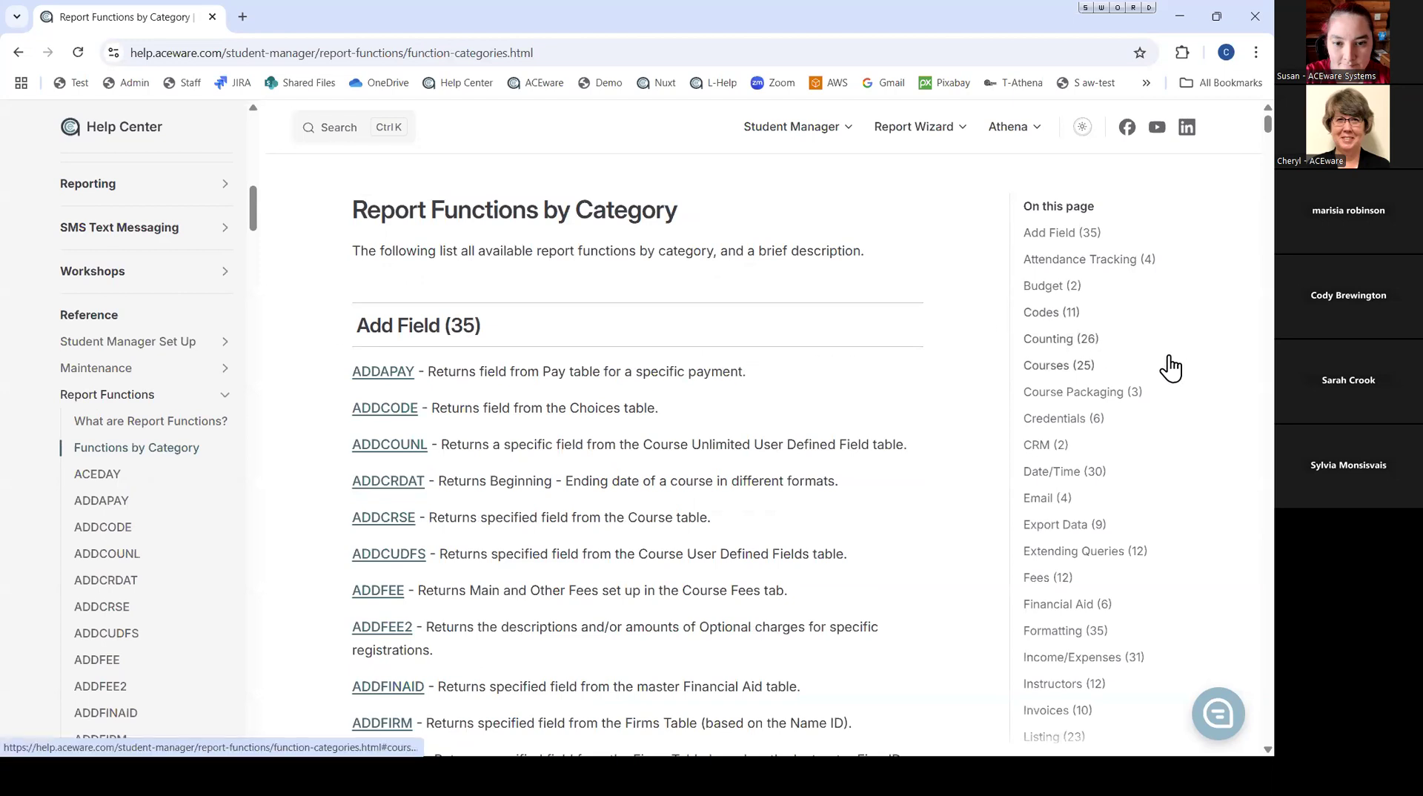
scroll(1158, 353, down, 1)
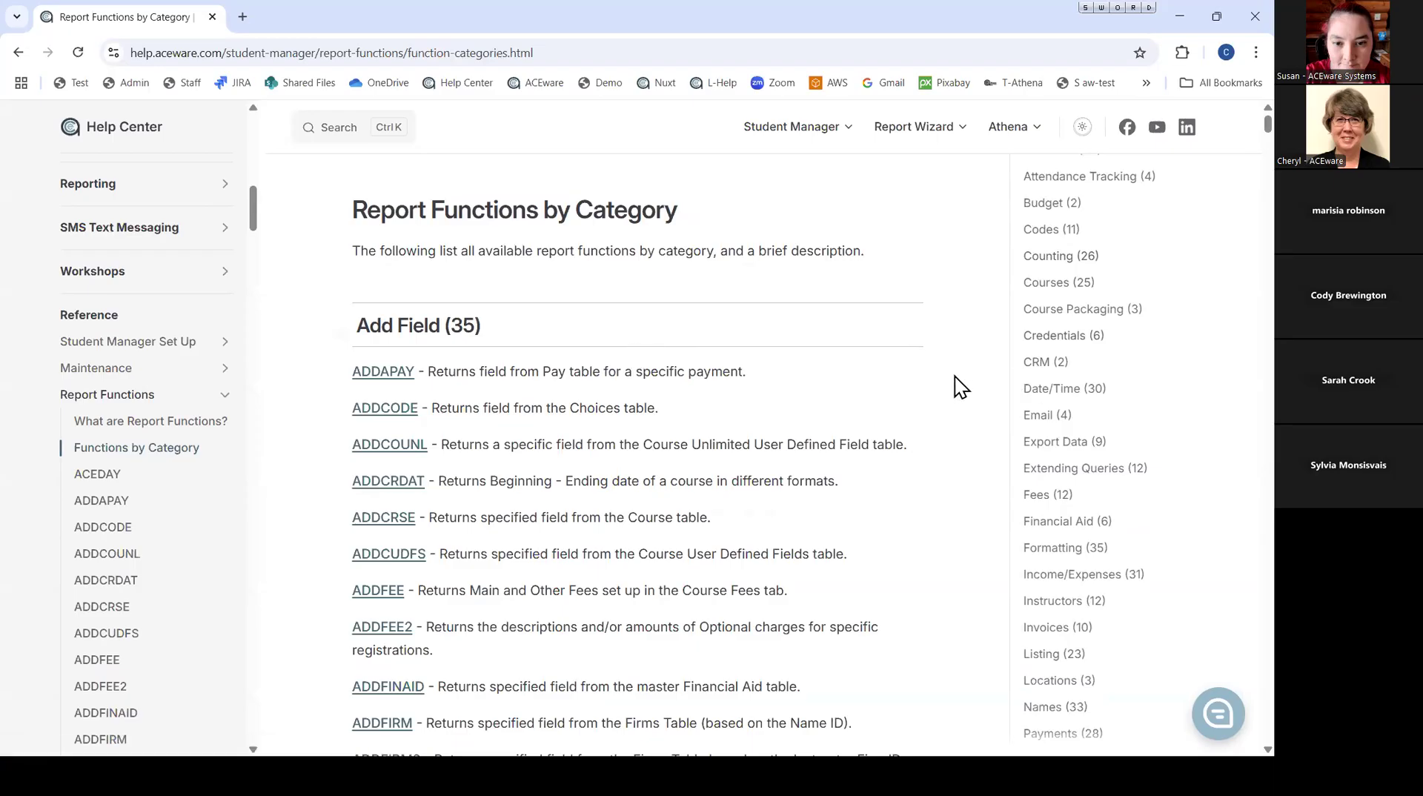
scroll(623, 403, down, 1)
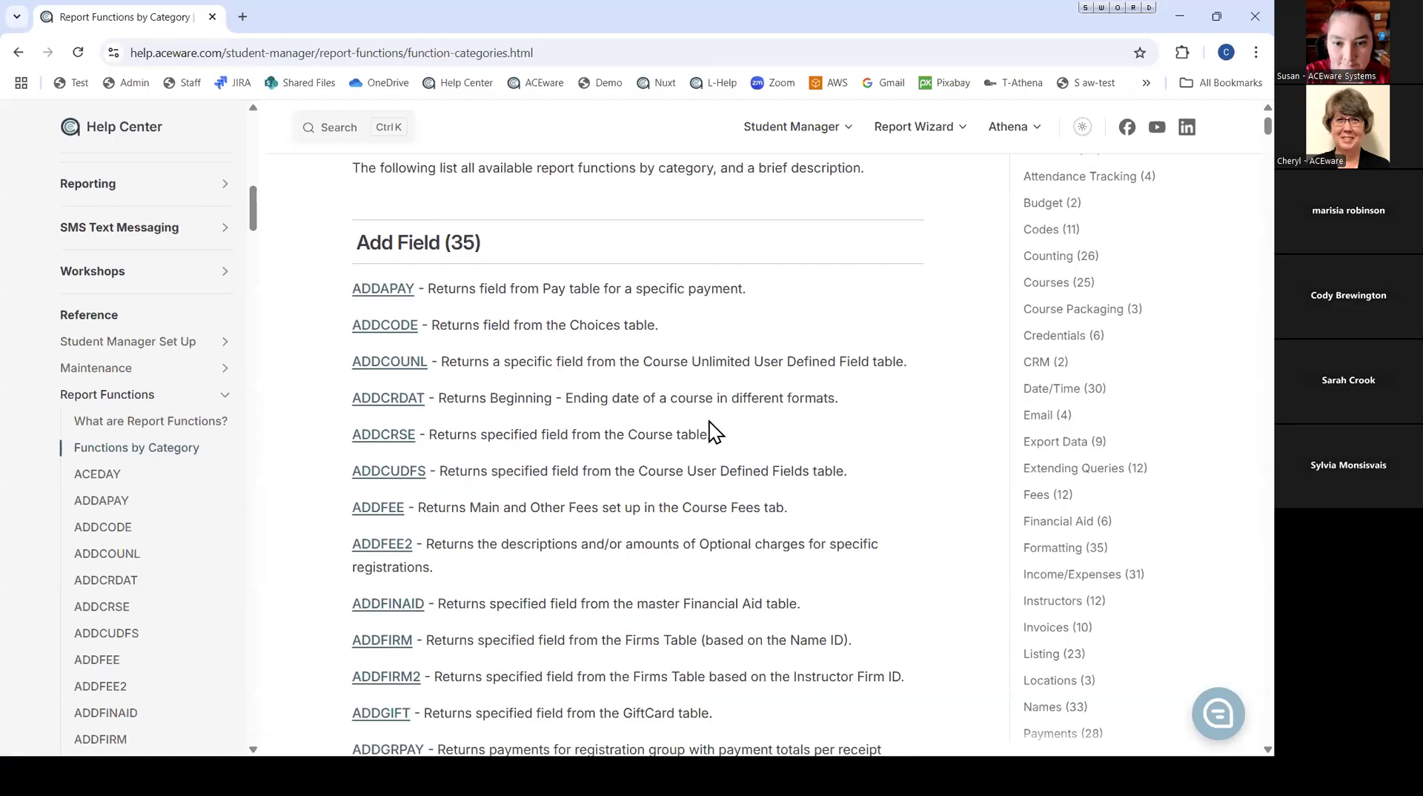
scroll(708, 419, down, 2)
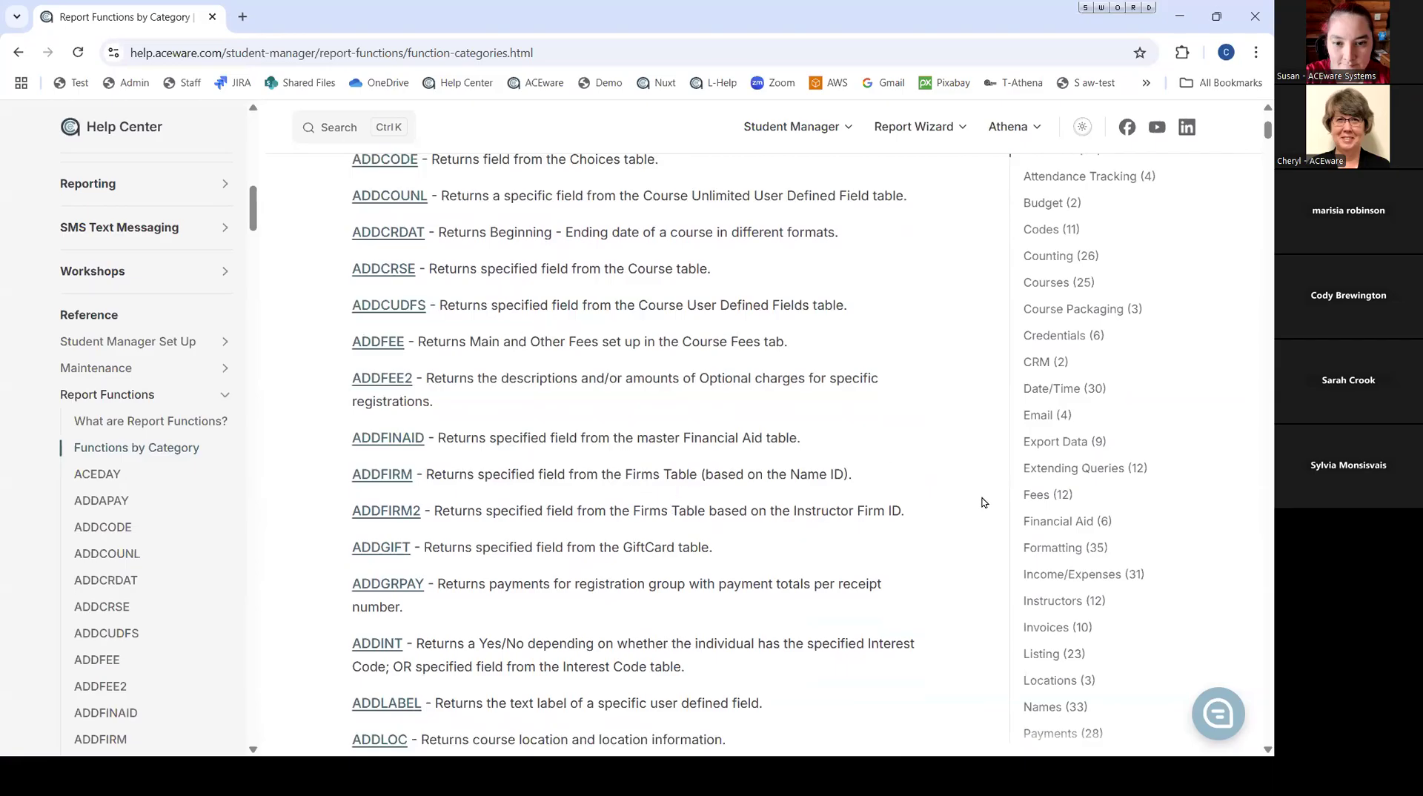
Go to the Formatting category and read through its functions down to VAL.
click(1068, 561)
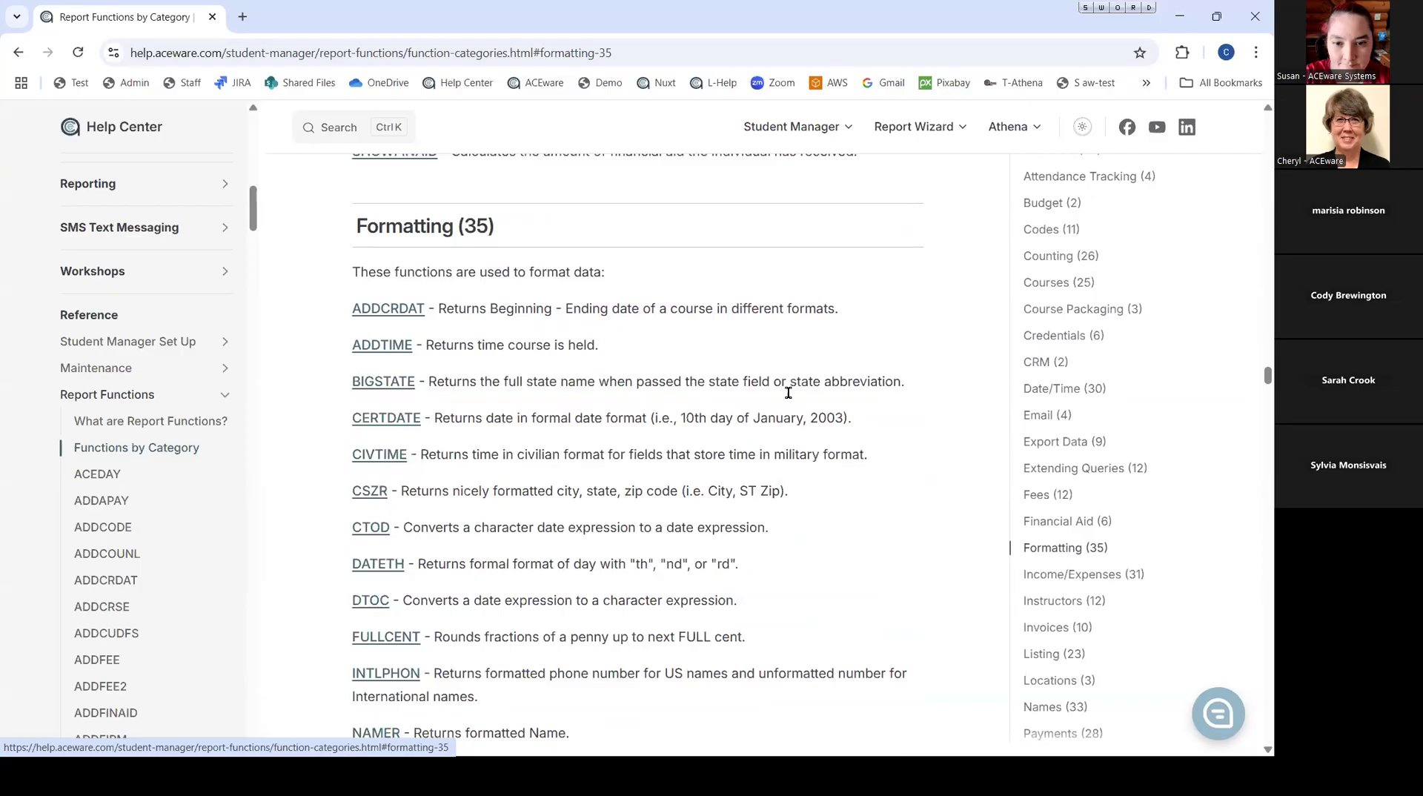
scroll(776, 415, down, 1)
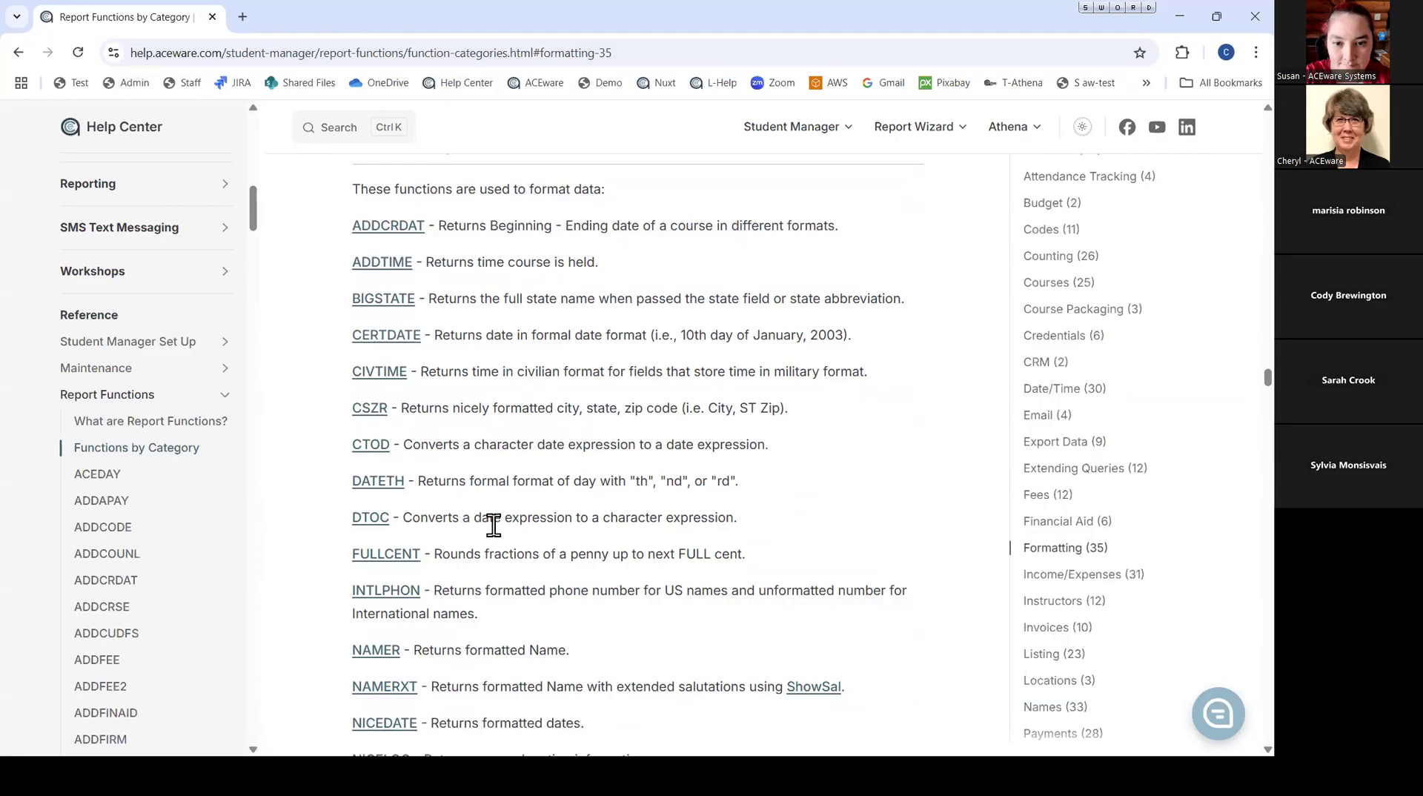
scroll(548, 509, down, 2)
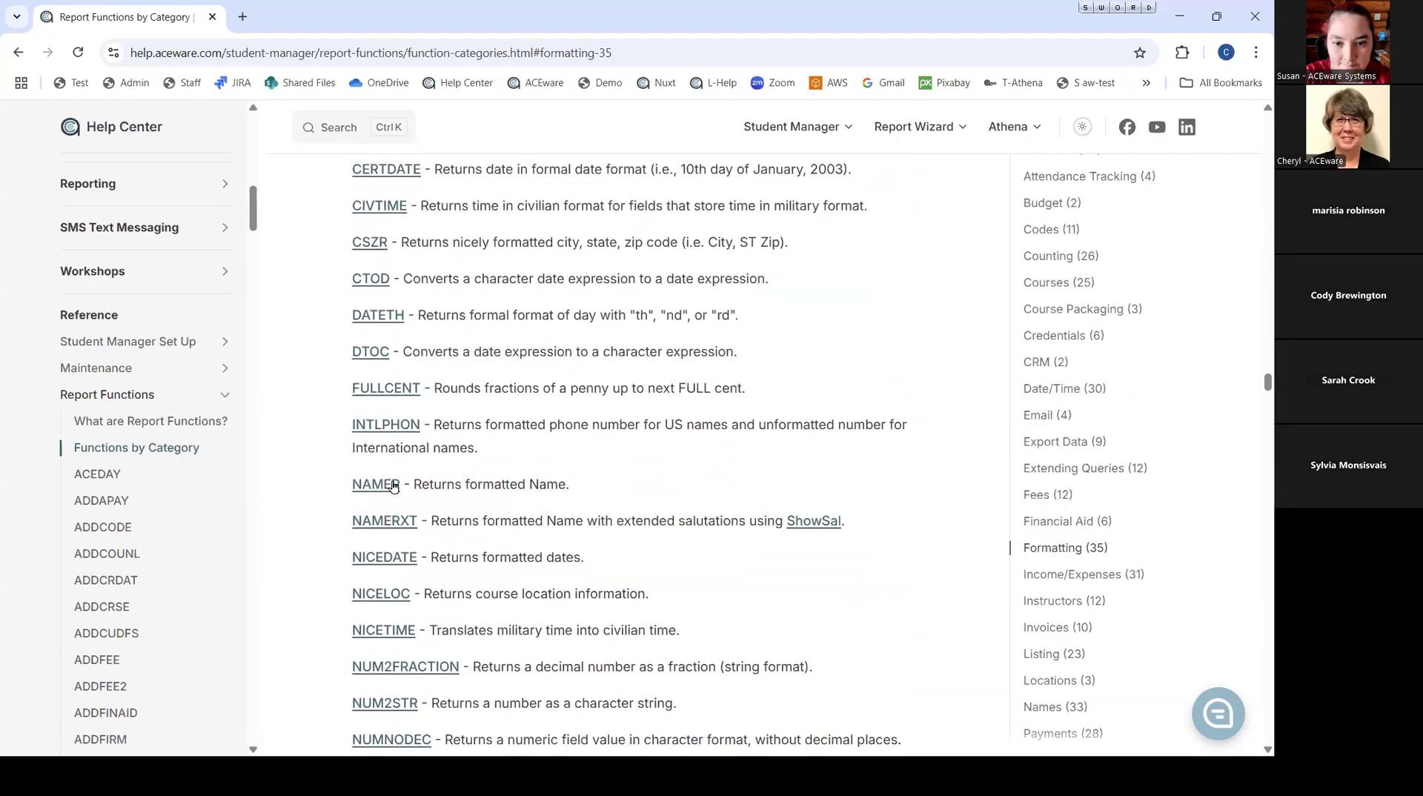
scroll(534, 552, down, 2)
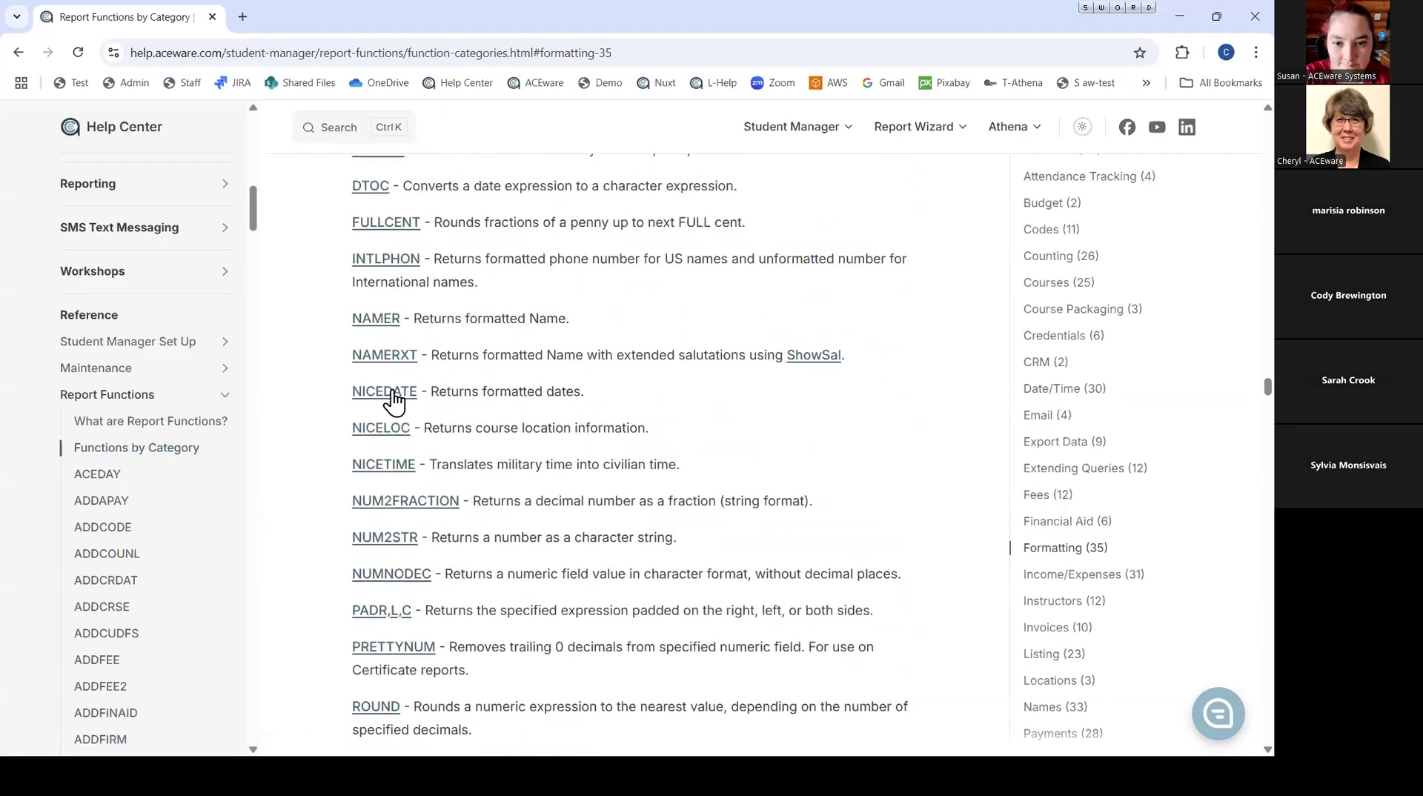
scroll(568, 519, down, 1)
scroll(569, 521, down, 4)
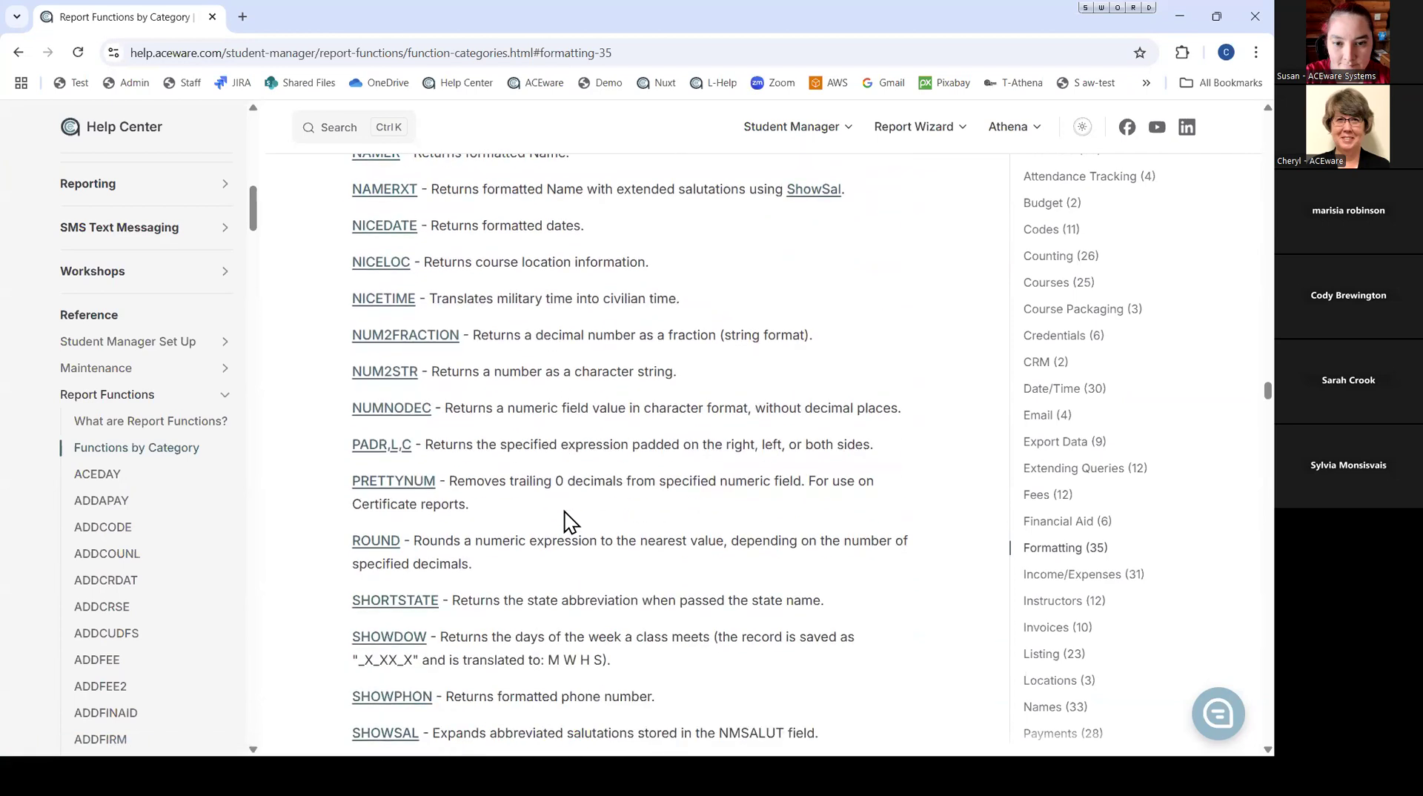
scroll(568, 521, down, 4)
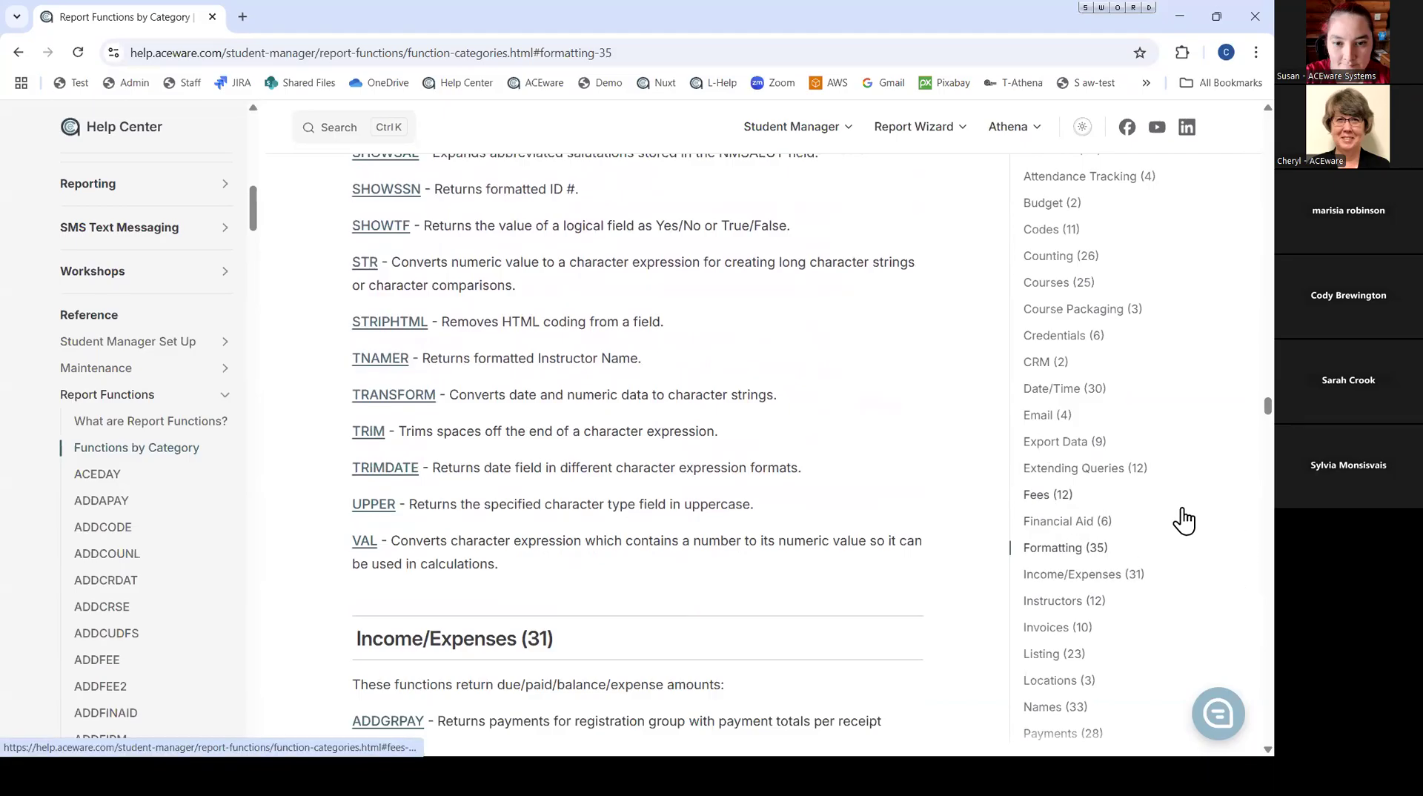
Go to the Registrations category and read through the functions listed there.
scroll(1183, 521, up, 2)
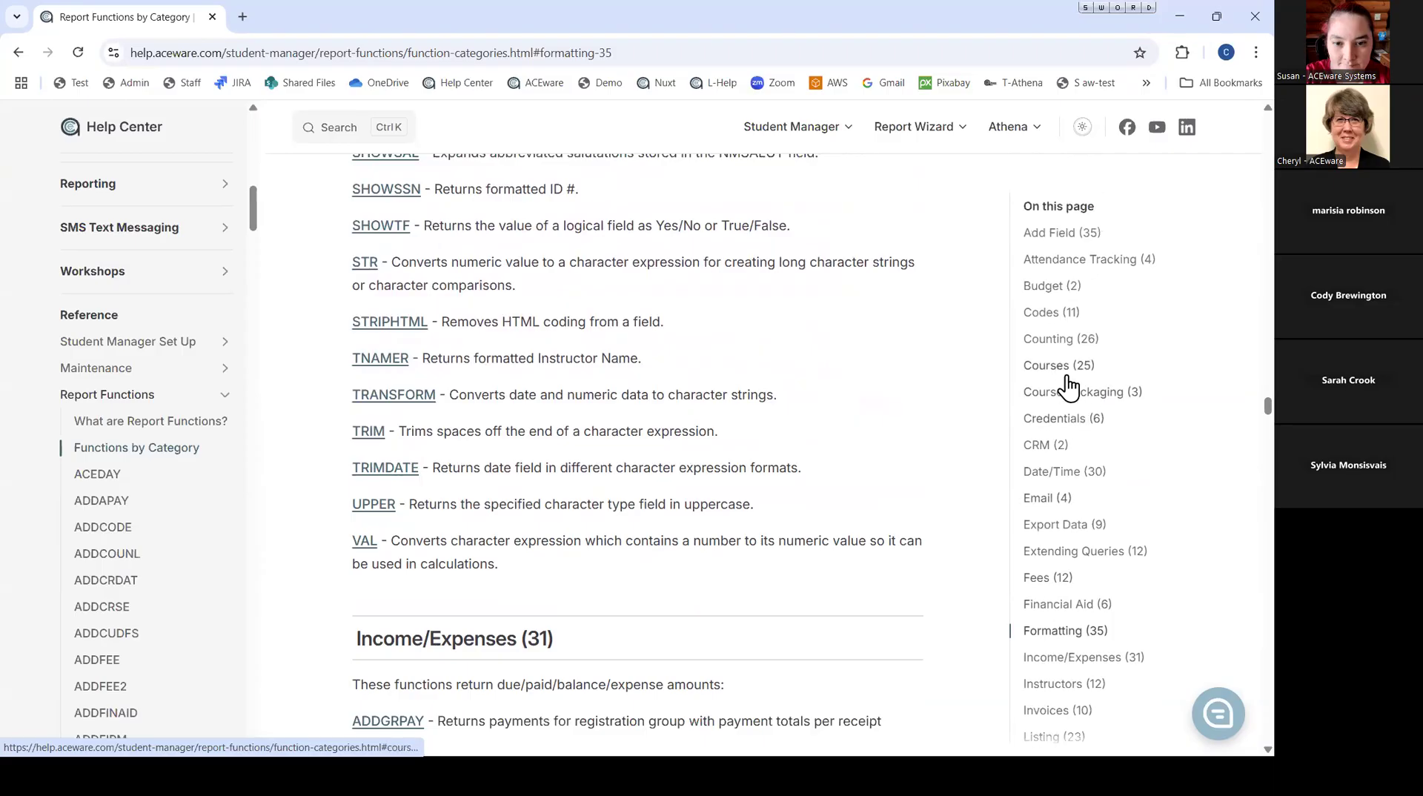
scroll(1141, 523, down, 2)
scroll(1142, 522, down, 3)
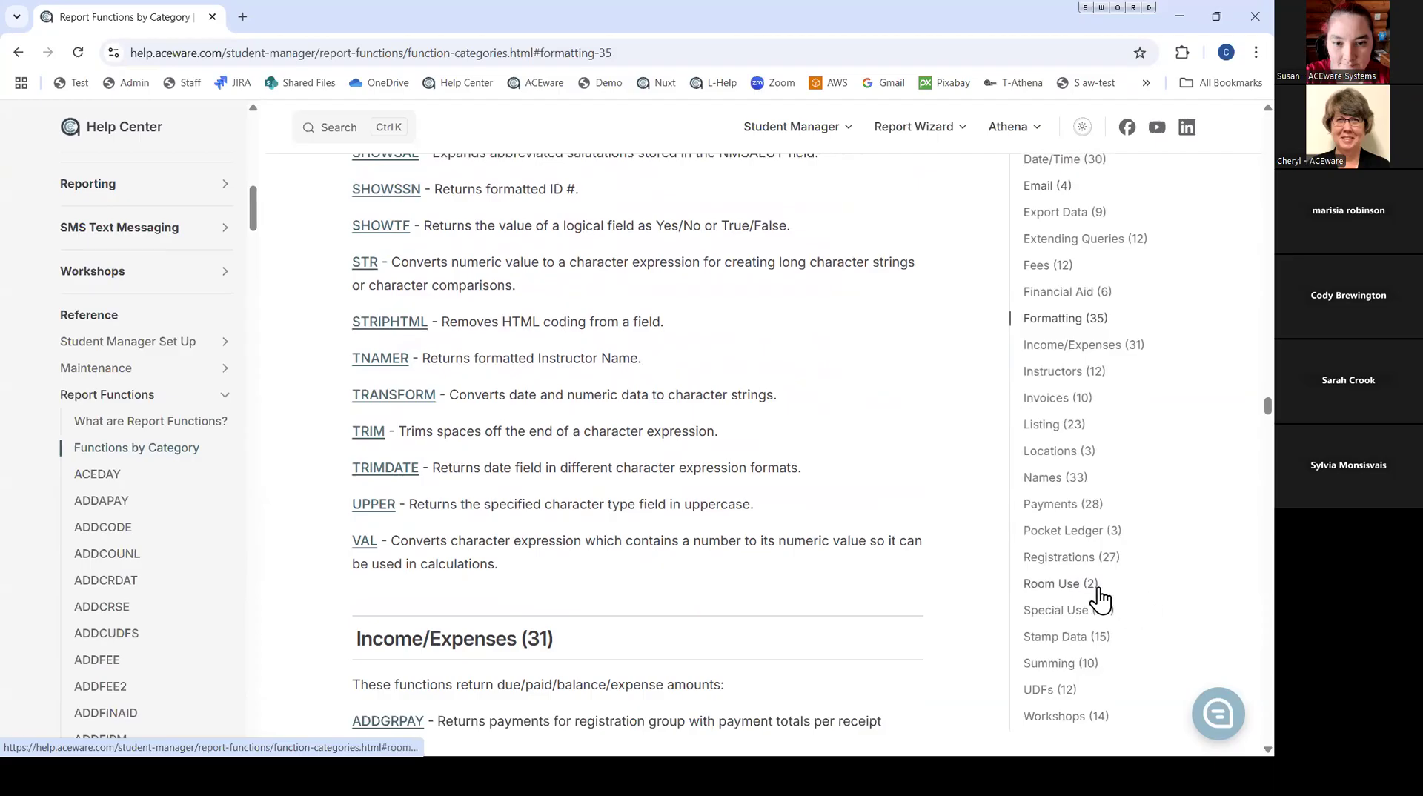
click(1077, 561)
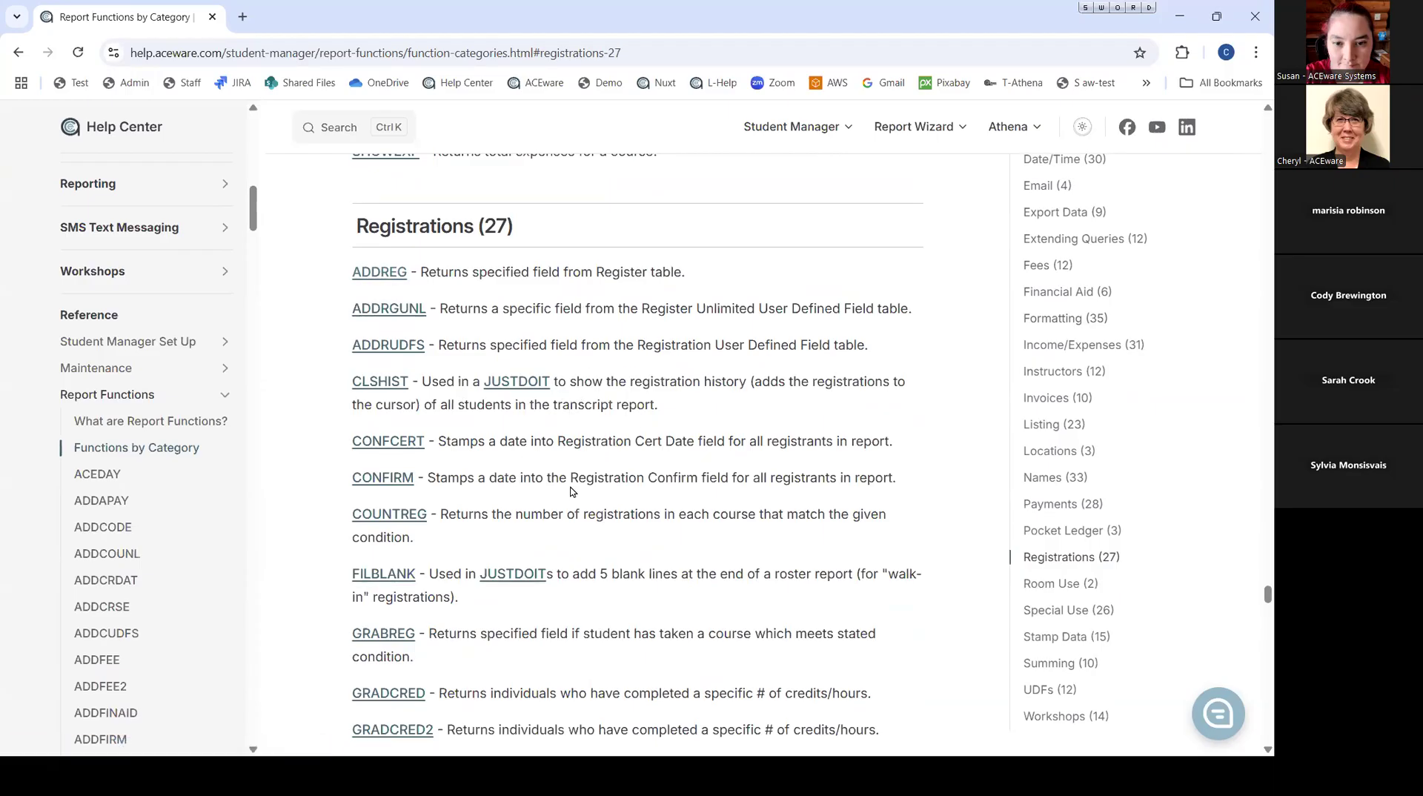
scroll(741, 489, down, 3)
scroll(752, 487, down, 2)
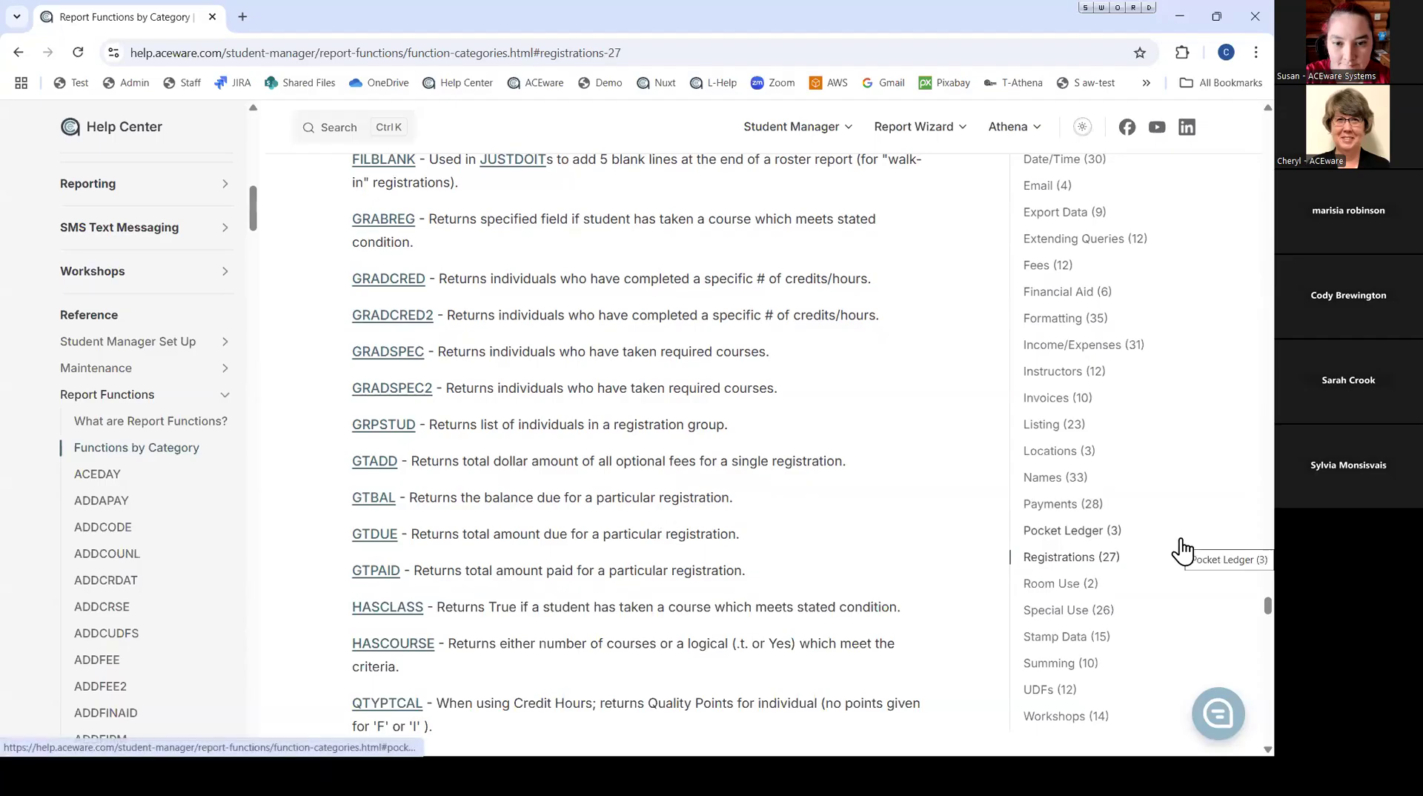
Go to the Email category and review the email functions and the Export Data functions below them.
scroll(1181, 550, up, 10)
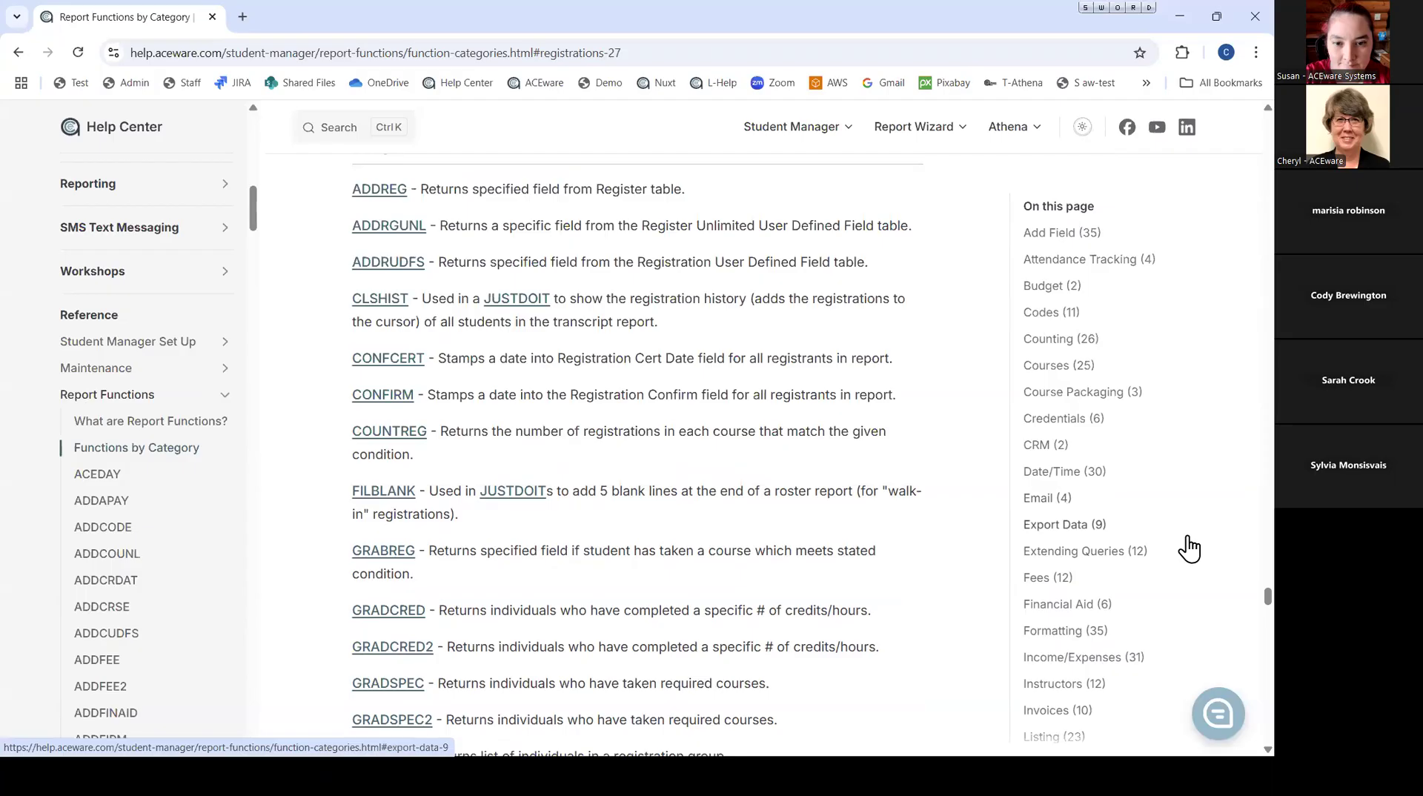
click(1038, 500)
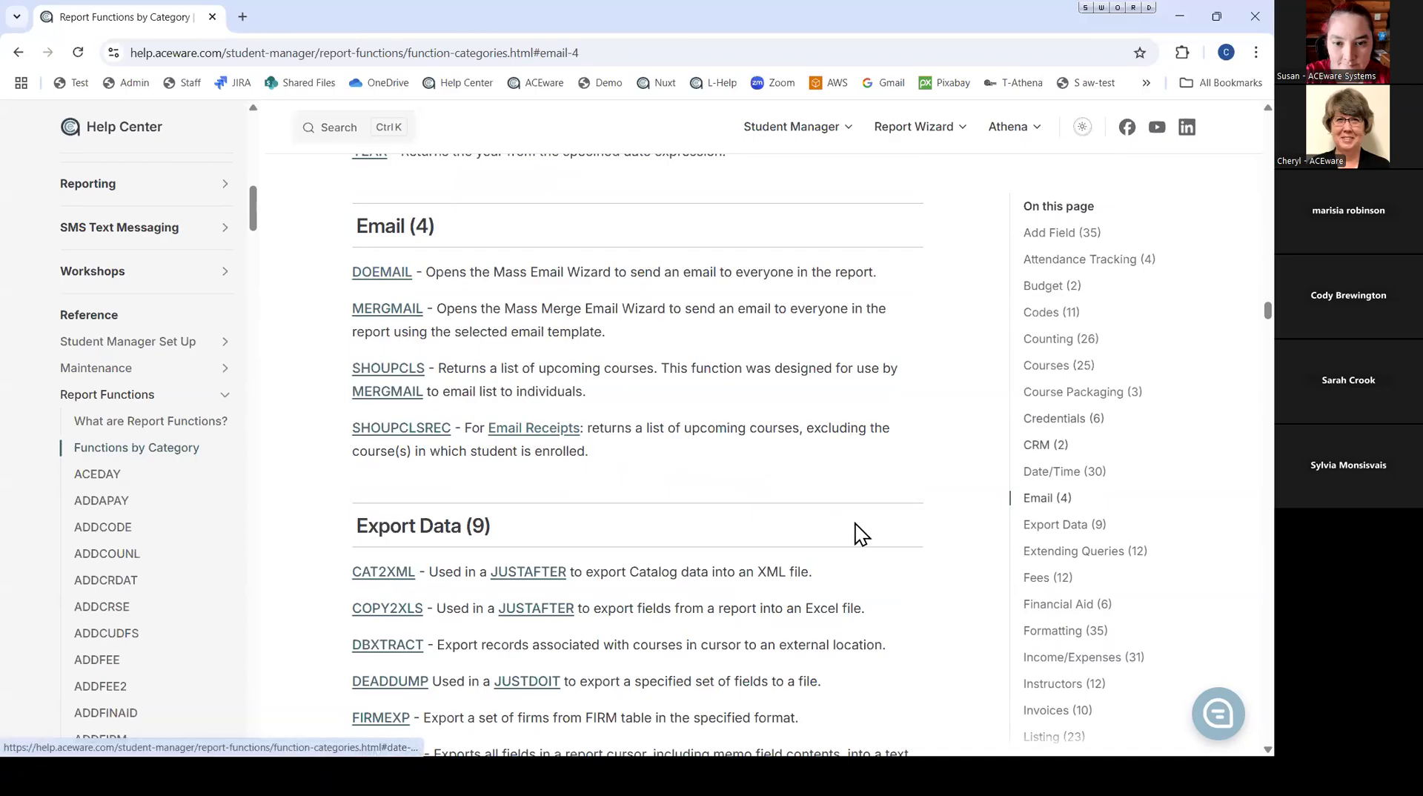
scroll(855, 523, down, 2)
scroll(718, 470, down, 2)
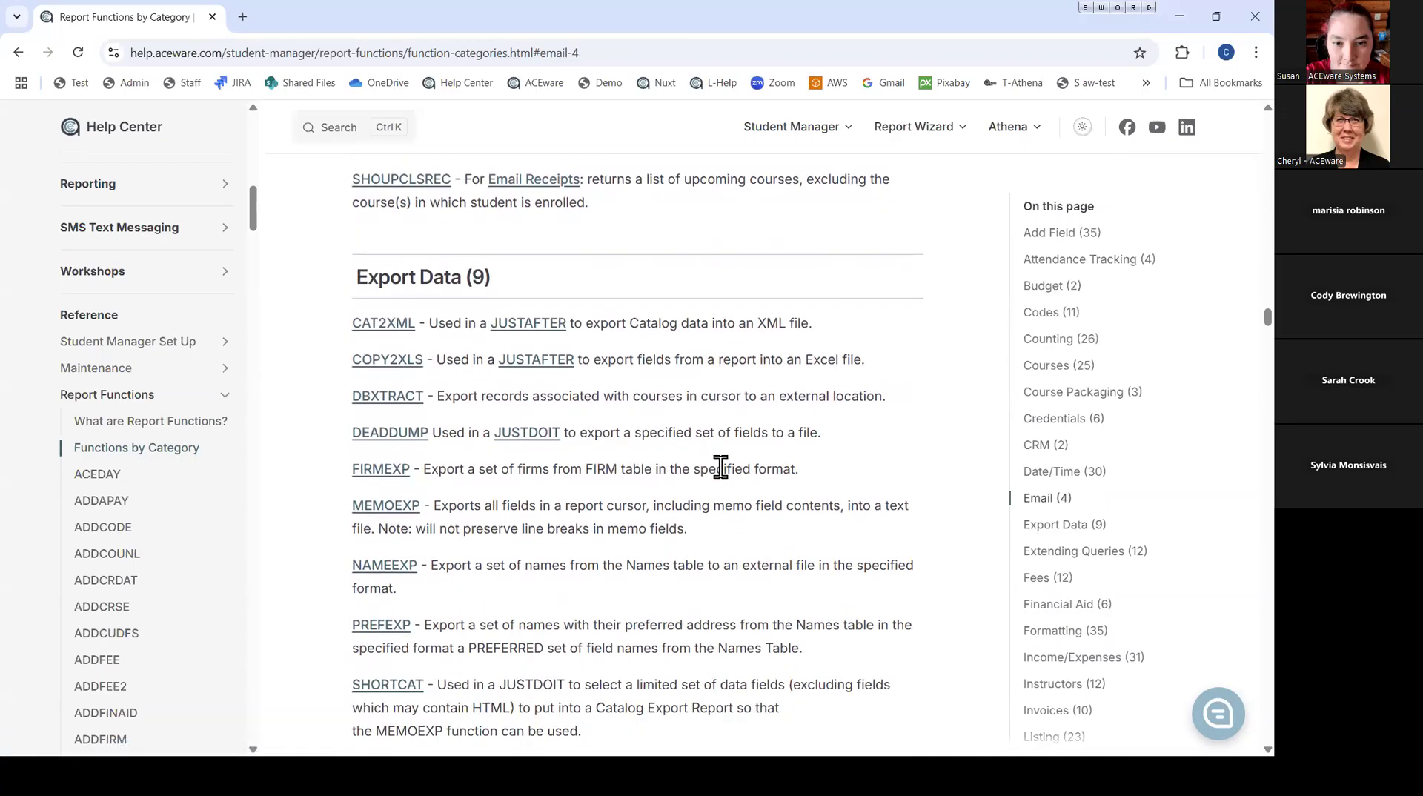
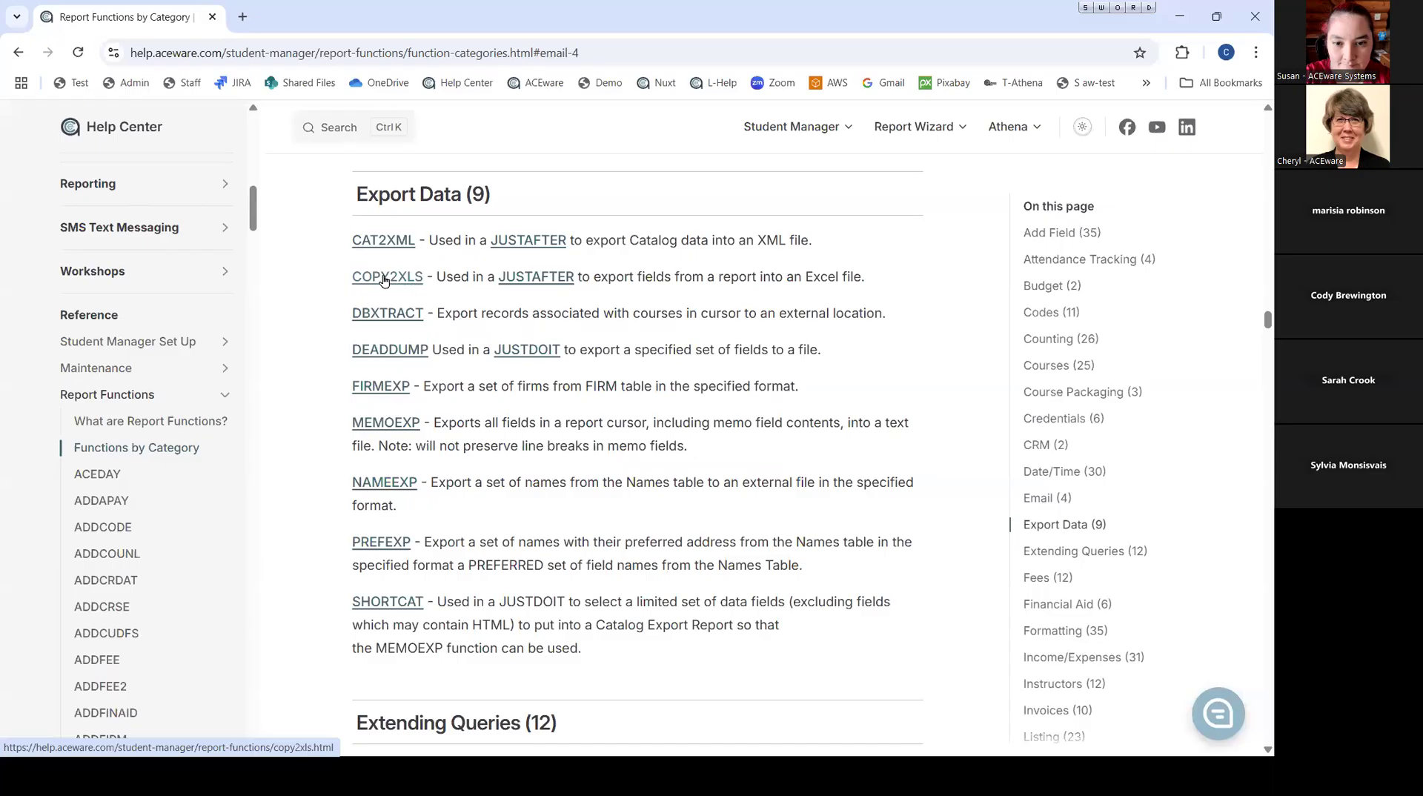
scroll(963, 529, down, 1)
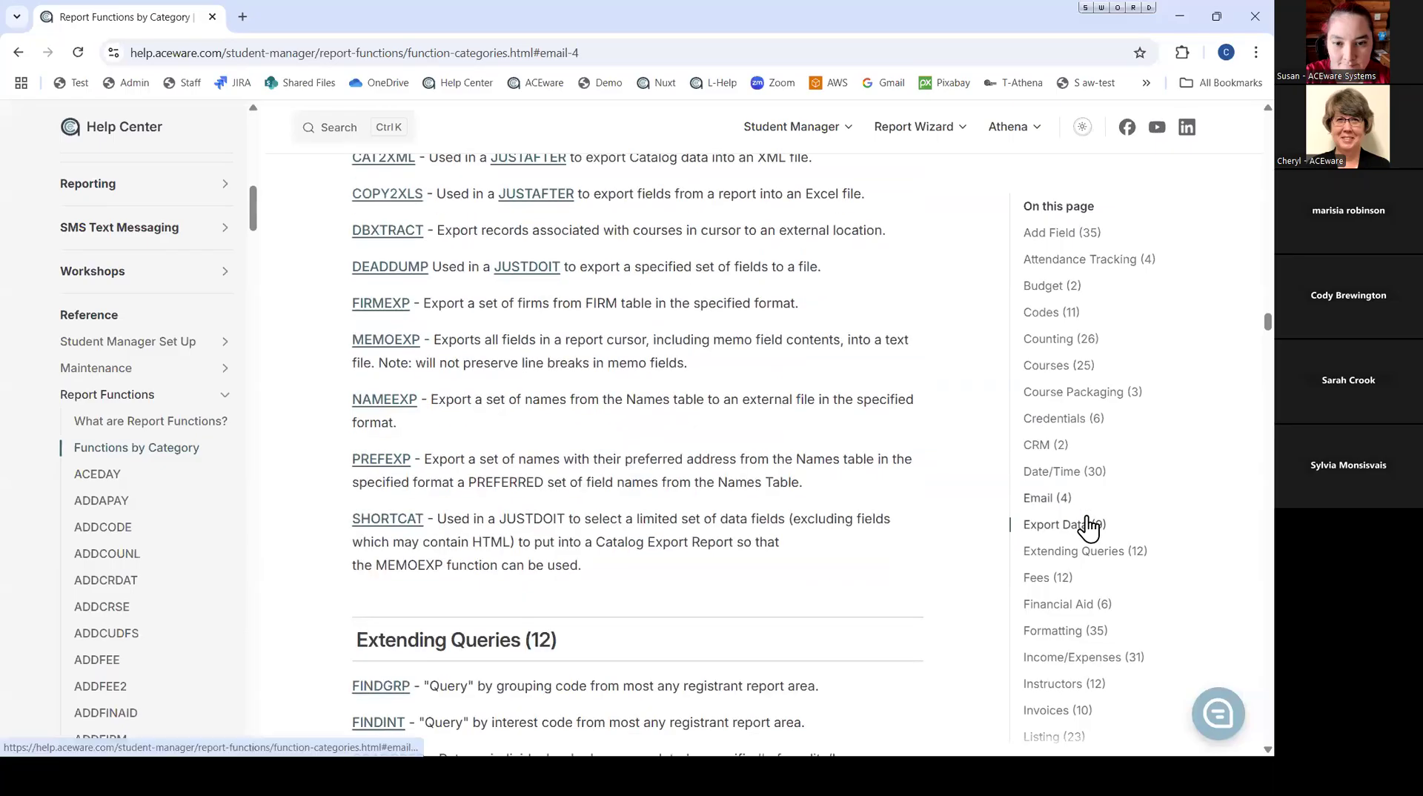
Go to the Special Use category and examine its functions, including JUSTAFTER and JUSTDOIT.
scroll(1111, 529, down, 2)
scroll(1134, 529, down, 2)
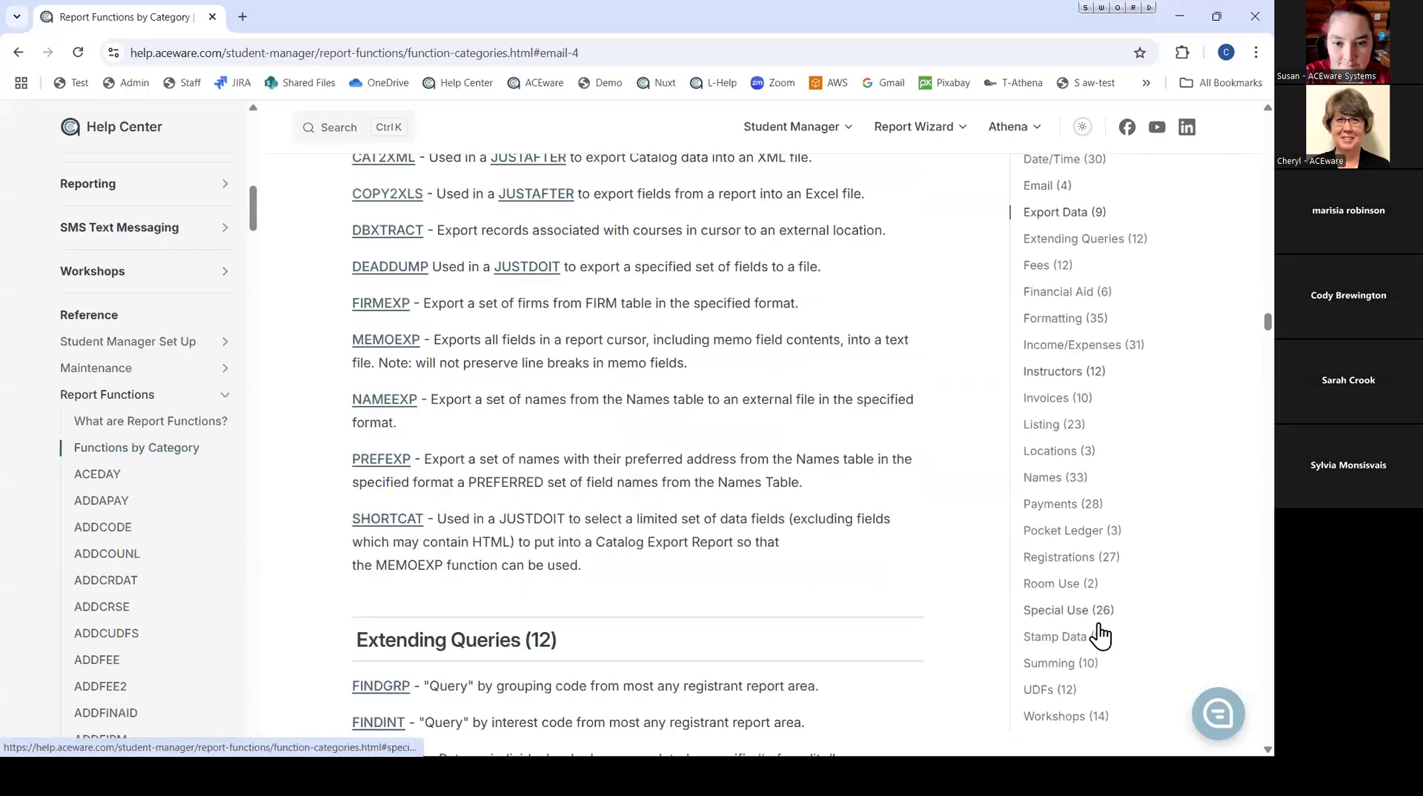
click(1079, 612)
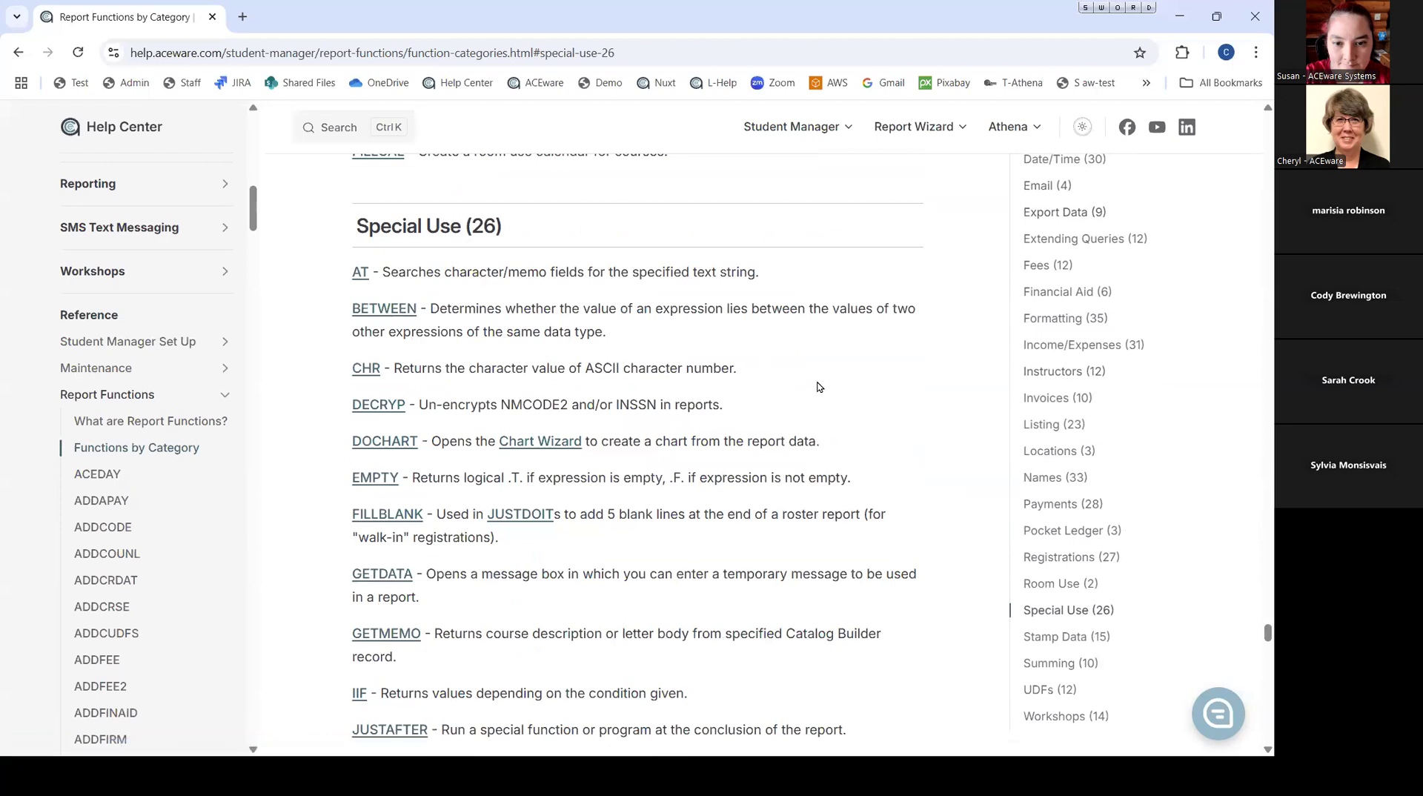
scroll(796, 409, down, 1)
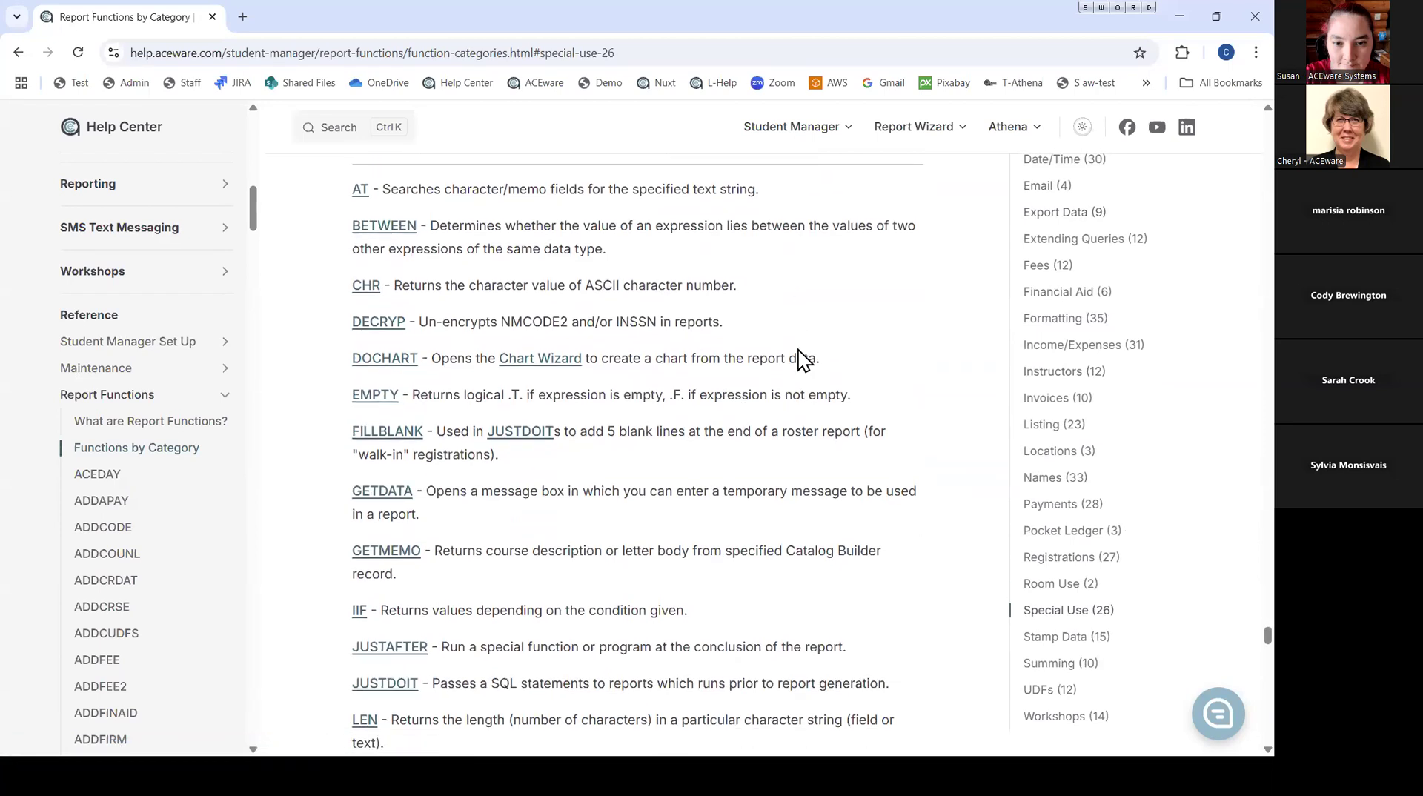
scroll(800, 360, down, 2)
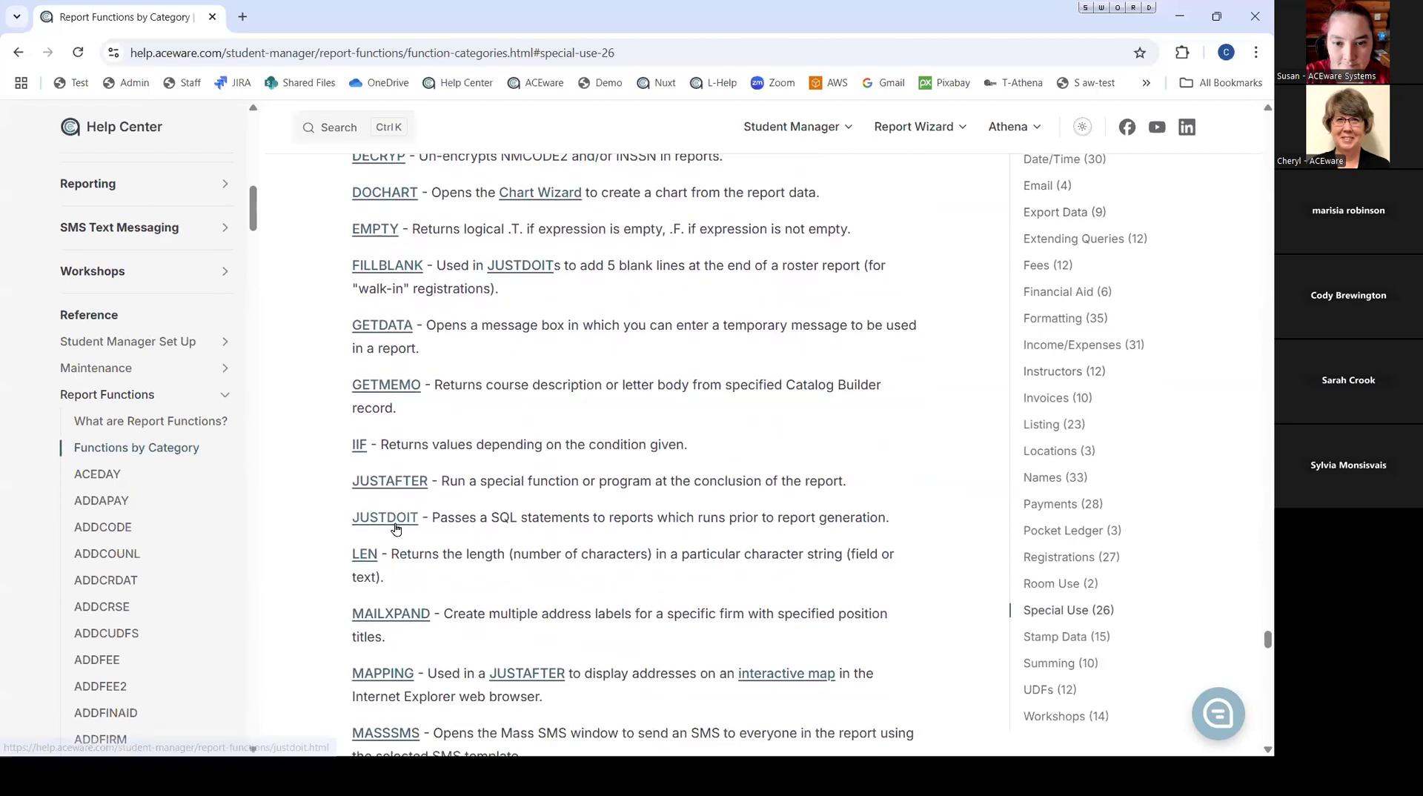
Open the JUSTDOIT help page, switch to Student Manager, and close the certificate preview and the course record.
click(394, 525)
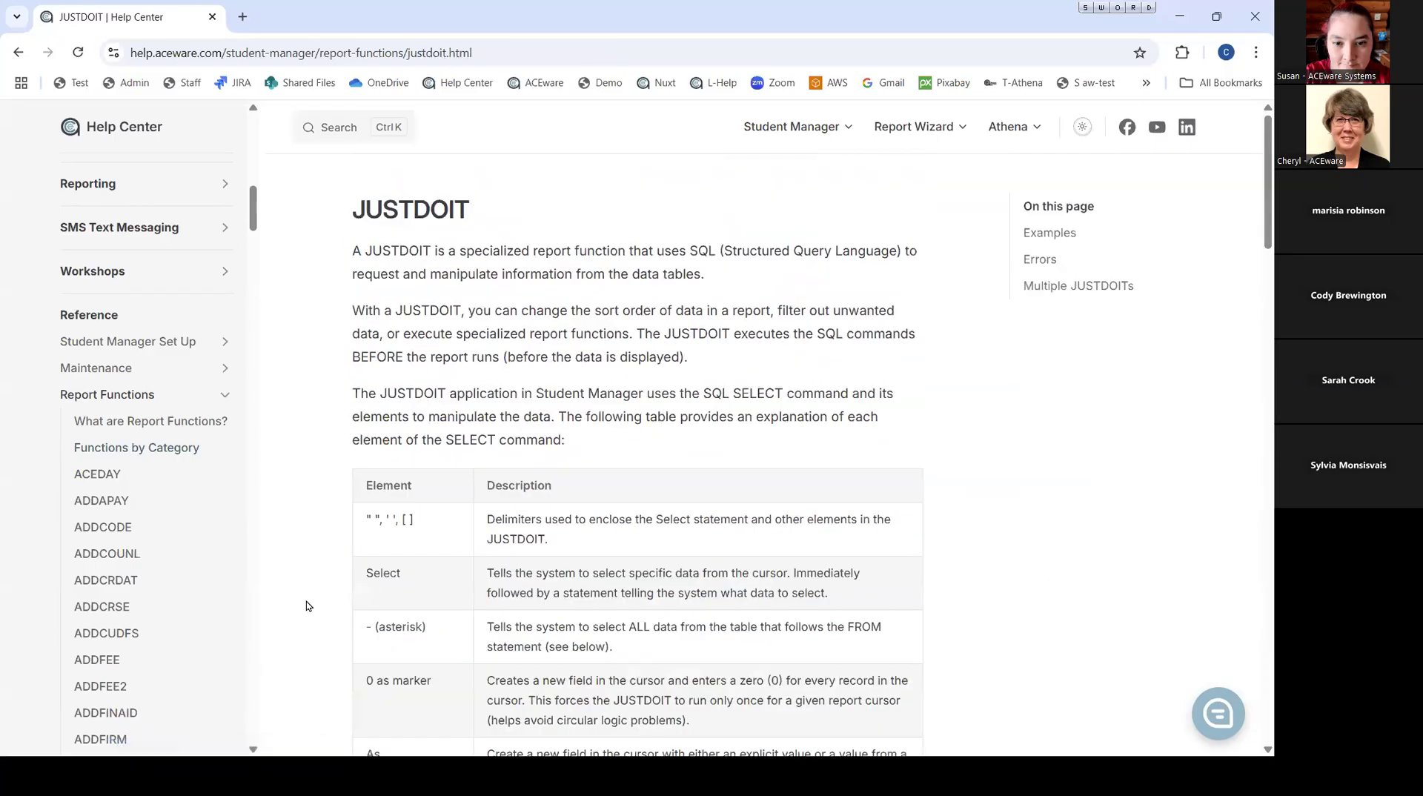
key(alt+Tab)
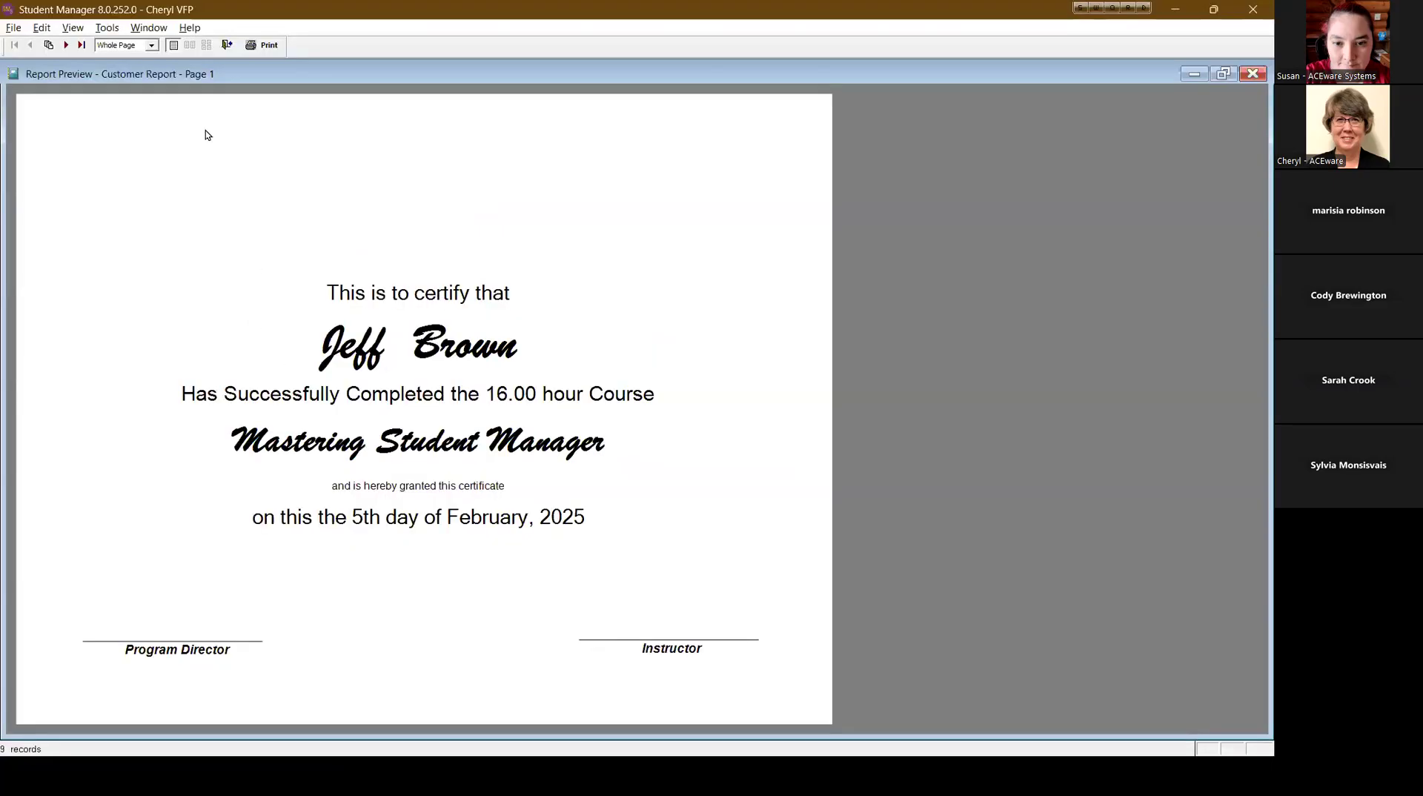
click(228, 45)
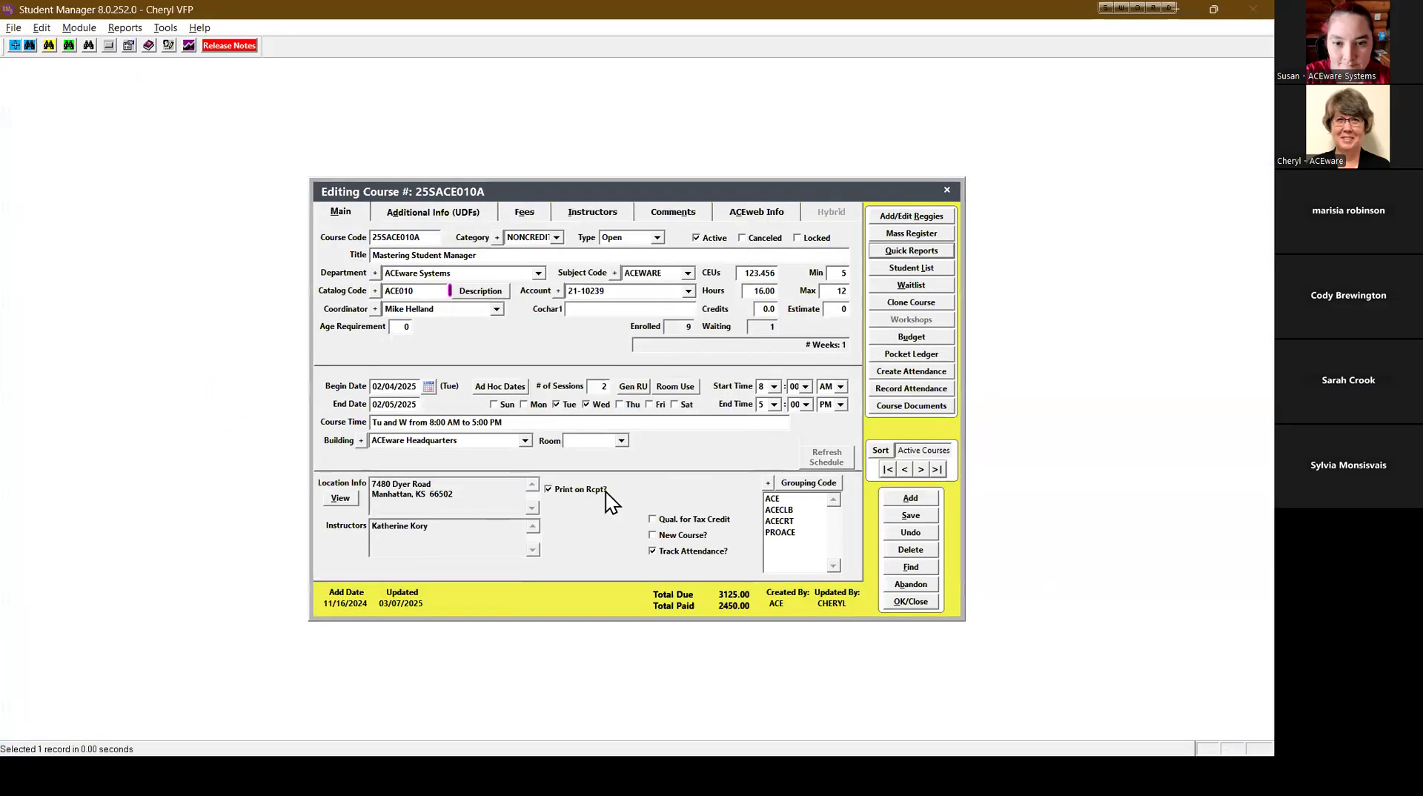
click(913, 601)
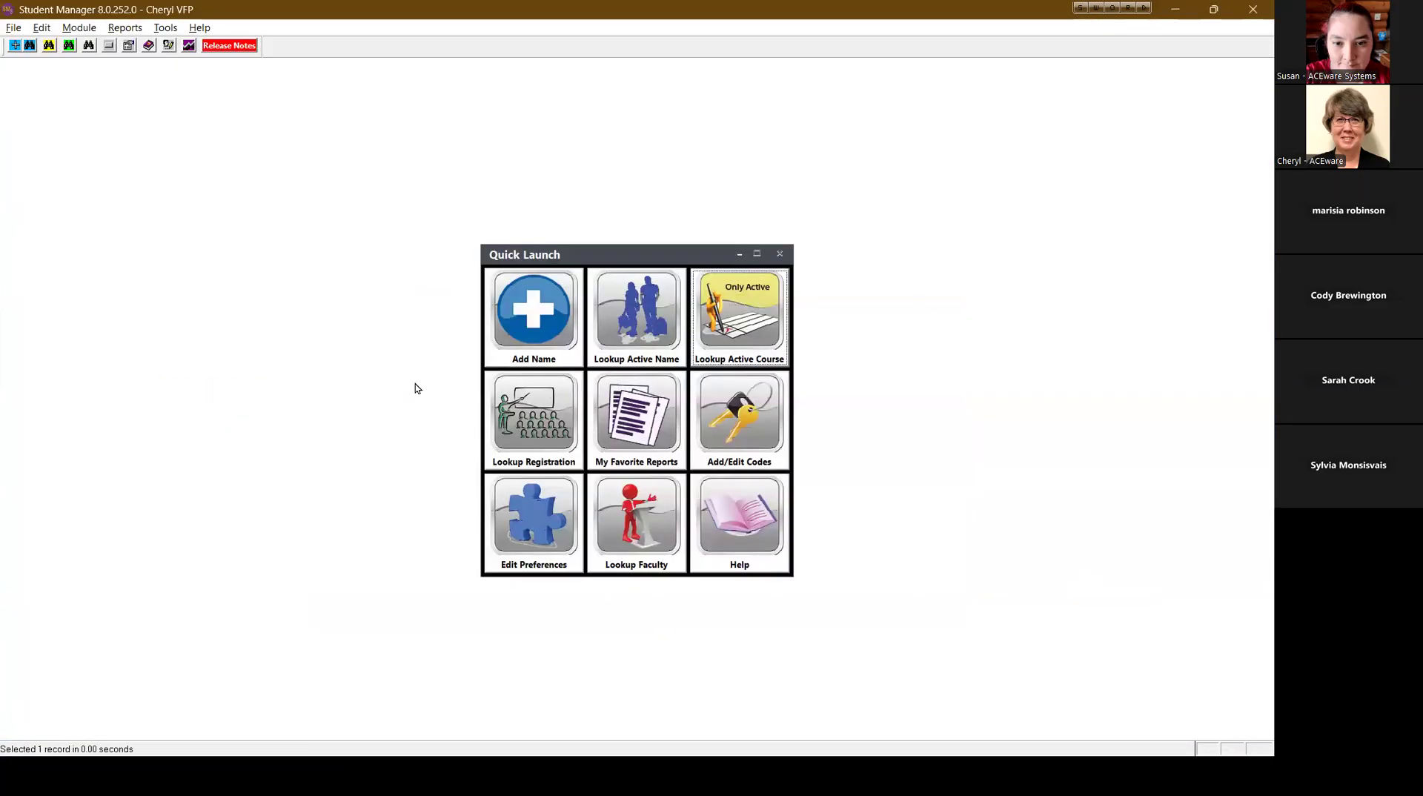
Start the Deadbeat Report using Additional Reports with Modify Report turned on.
click(125, 28)
mouse_move(132, 51)
click(412, 141)
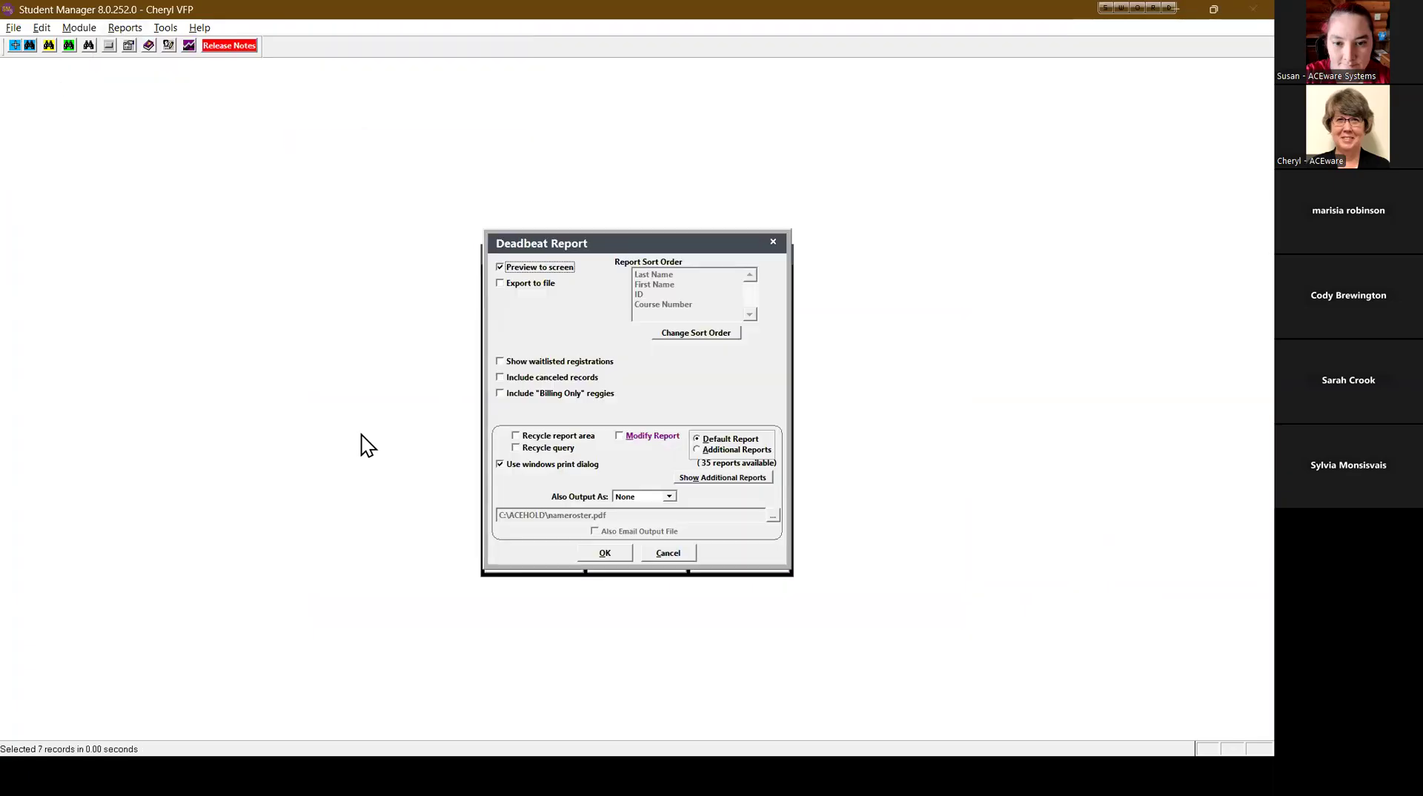
click(623, 437)
click(621, 552)
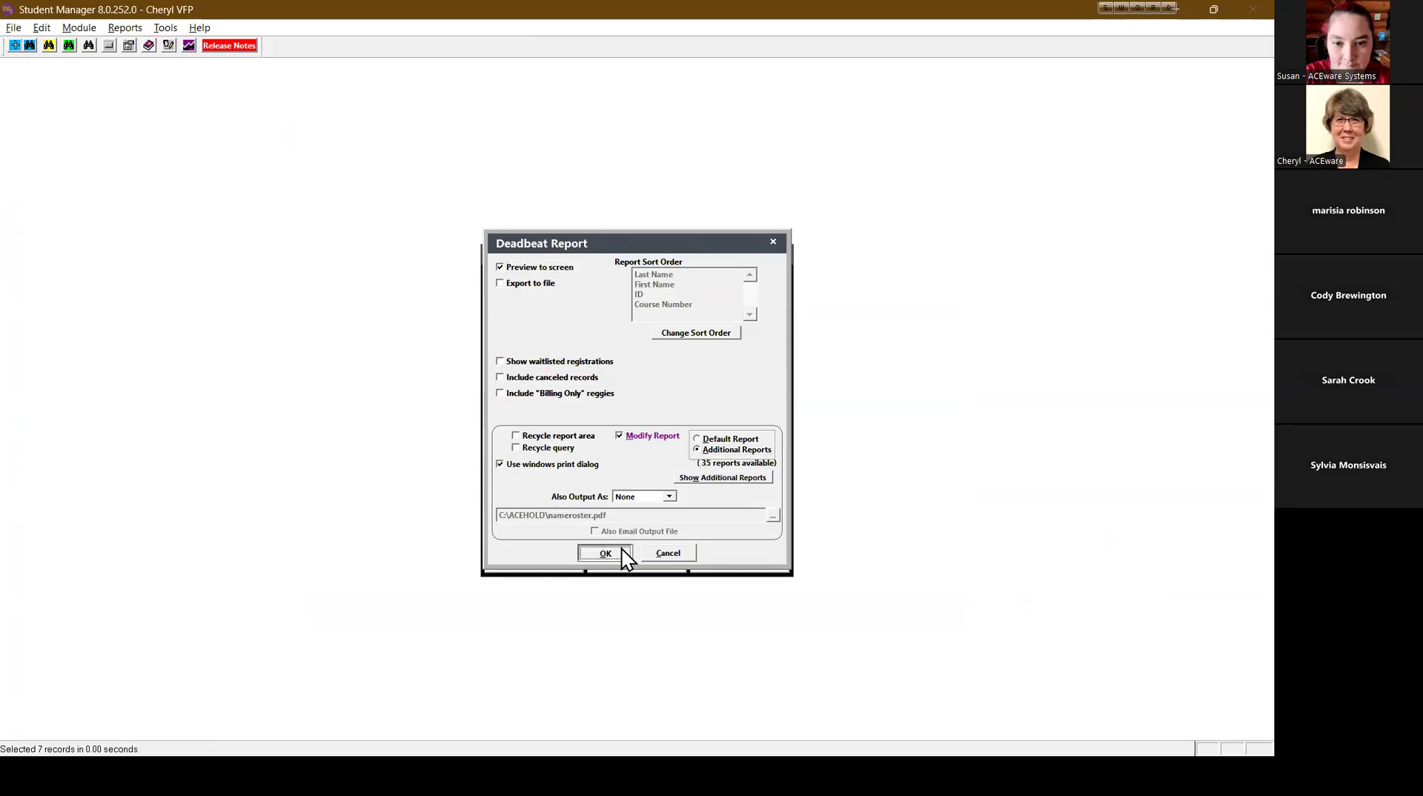
Run the Course Number Begins With query for 25S and open the JUSTDO - Deadbeats report for modification.
click(437, 261)
click(913, 335)
text(25S)
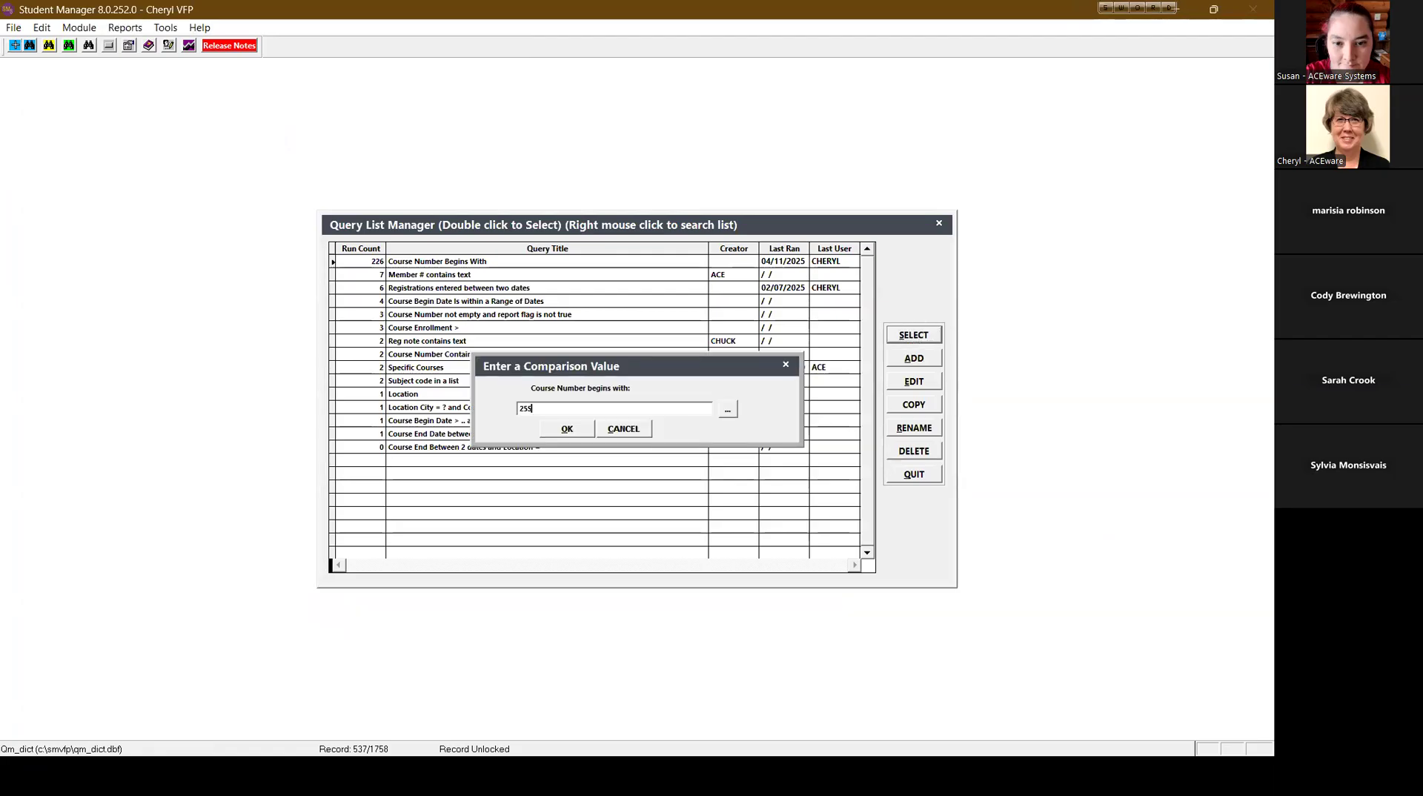
click(580, 433)
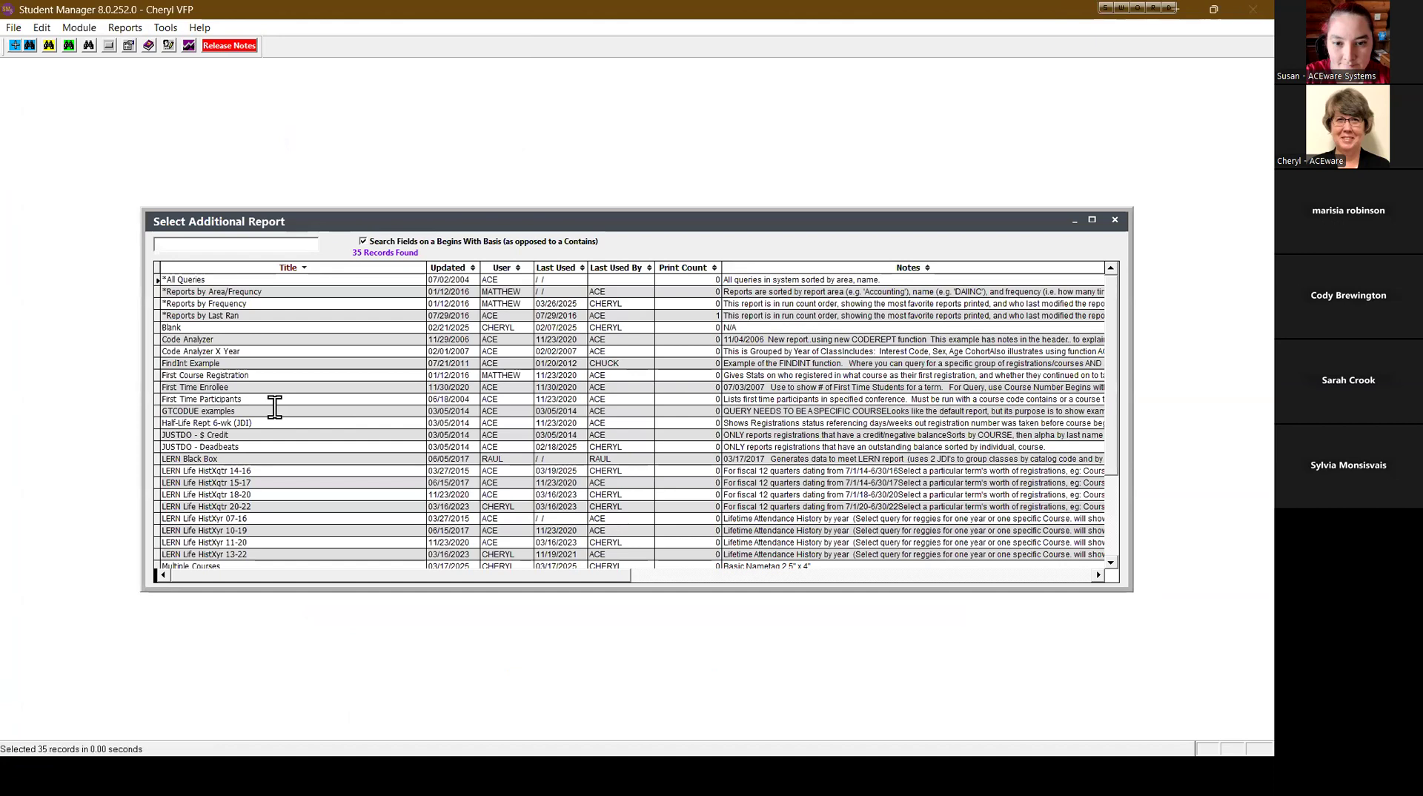
click(231, 445)
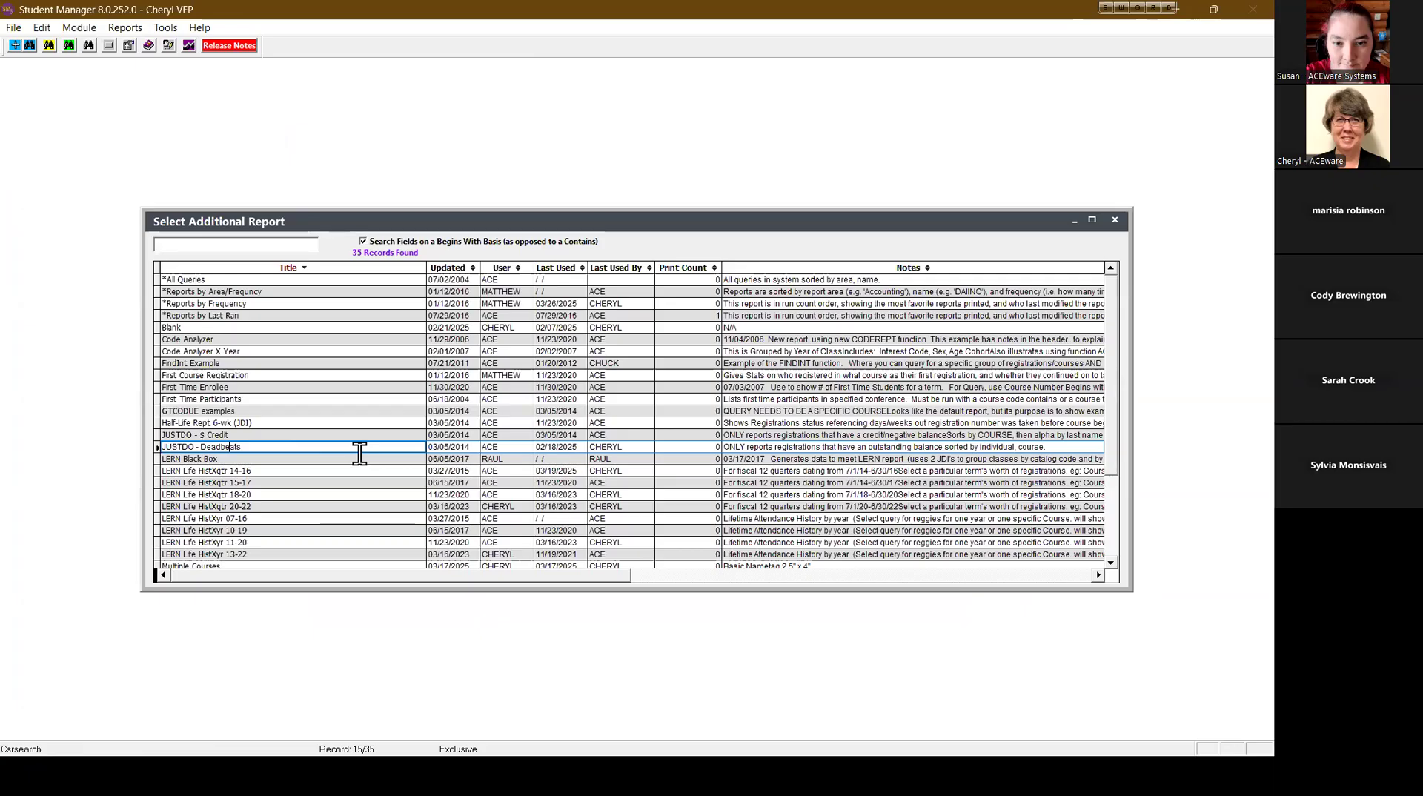
double_click(359, 453)
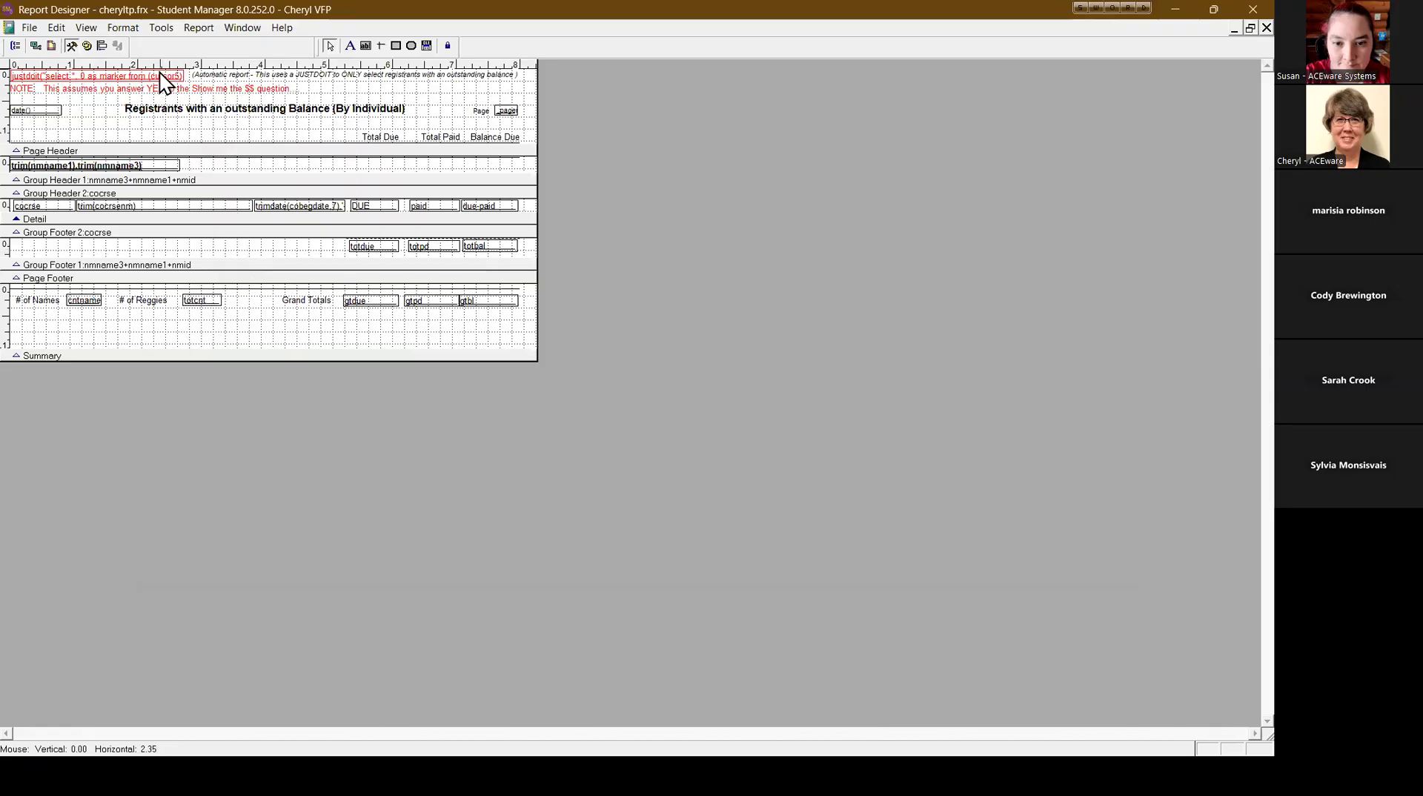
Examine the full JUSTDOIT expression of the red field in the page header using the Expression Builder.
click(158, 76)
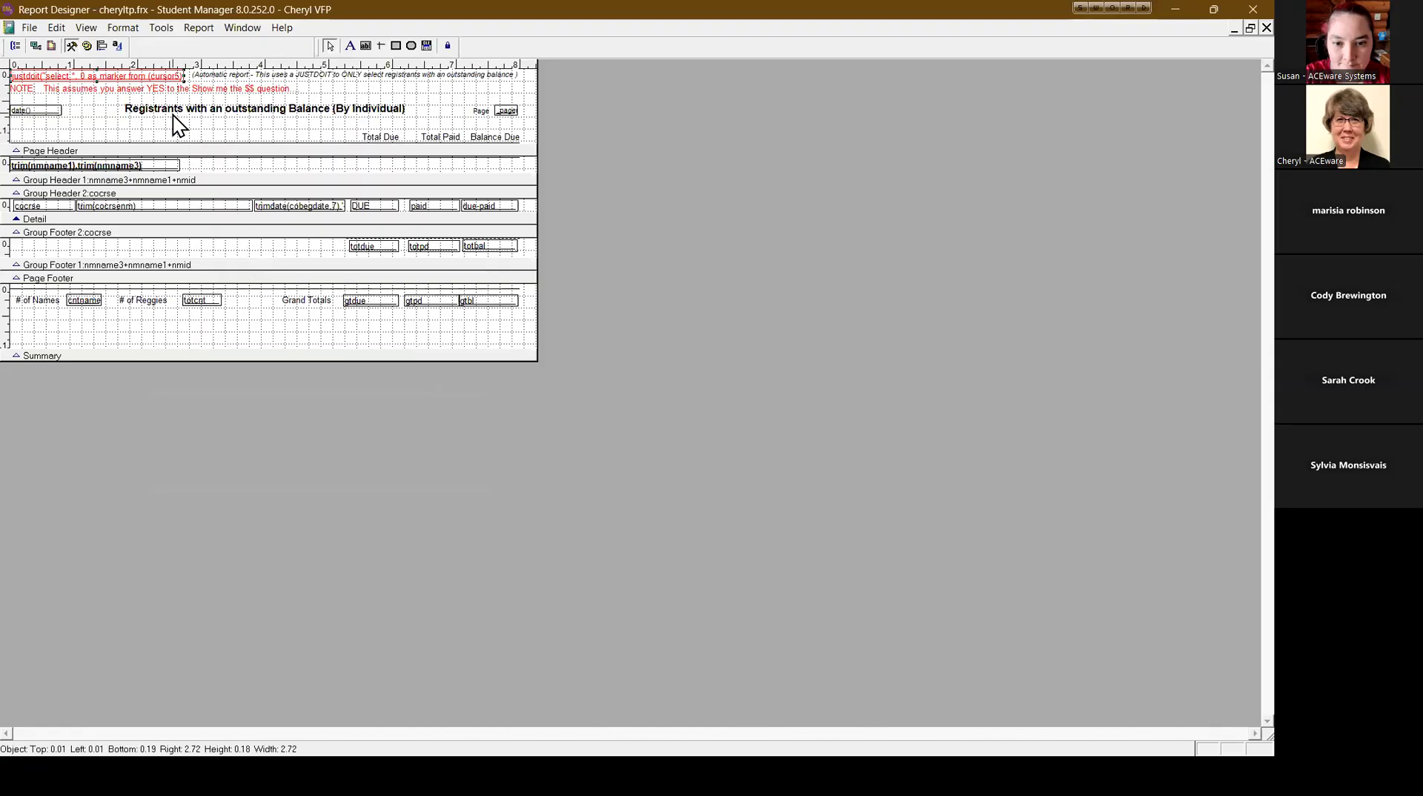
double_click(83, 78)
click(700, 314)
click(632, 314)
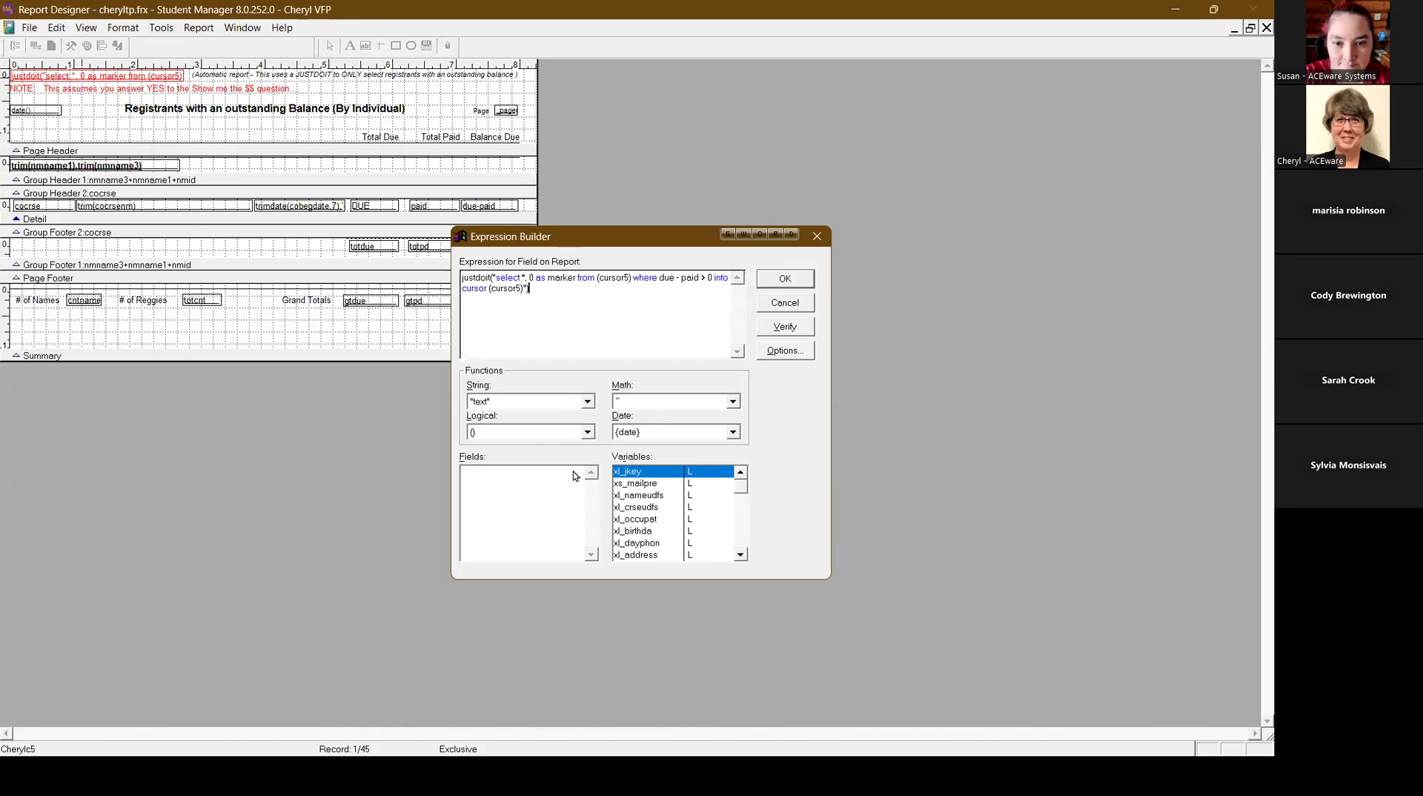
click(631, 278)
click(786, 278)
click(764, 312)
Preview the report, look through the registrants' outstanding balances, and return to the report design.
right_click(637, 408)
click(659, 461)
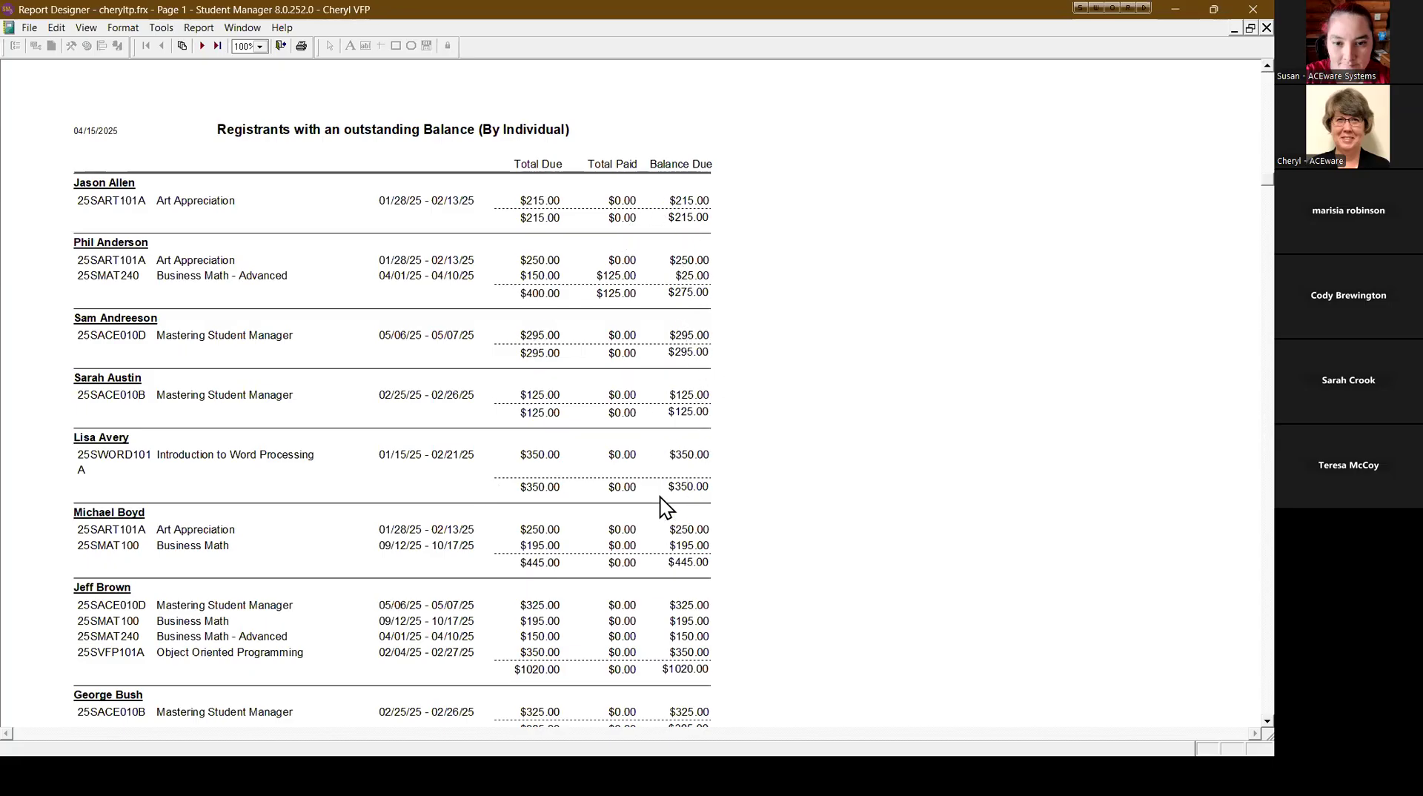
scroll(640, 517, down, 1)
scroll(642, 530, down, 3)
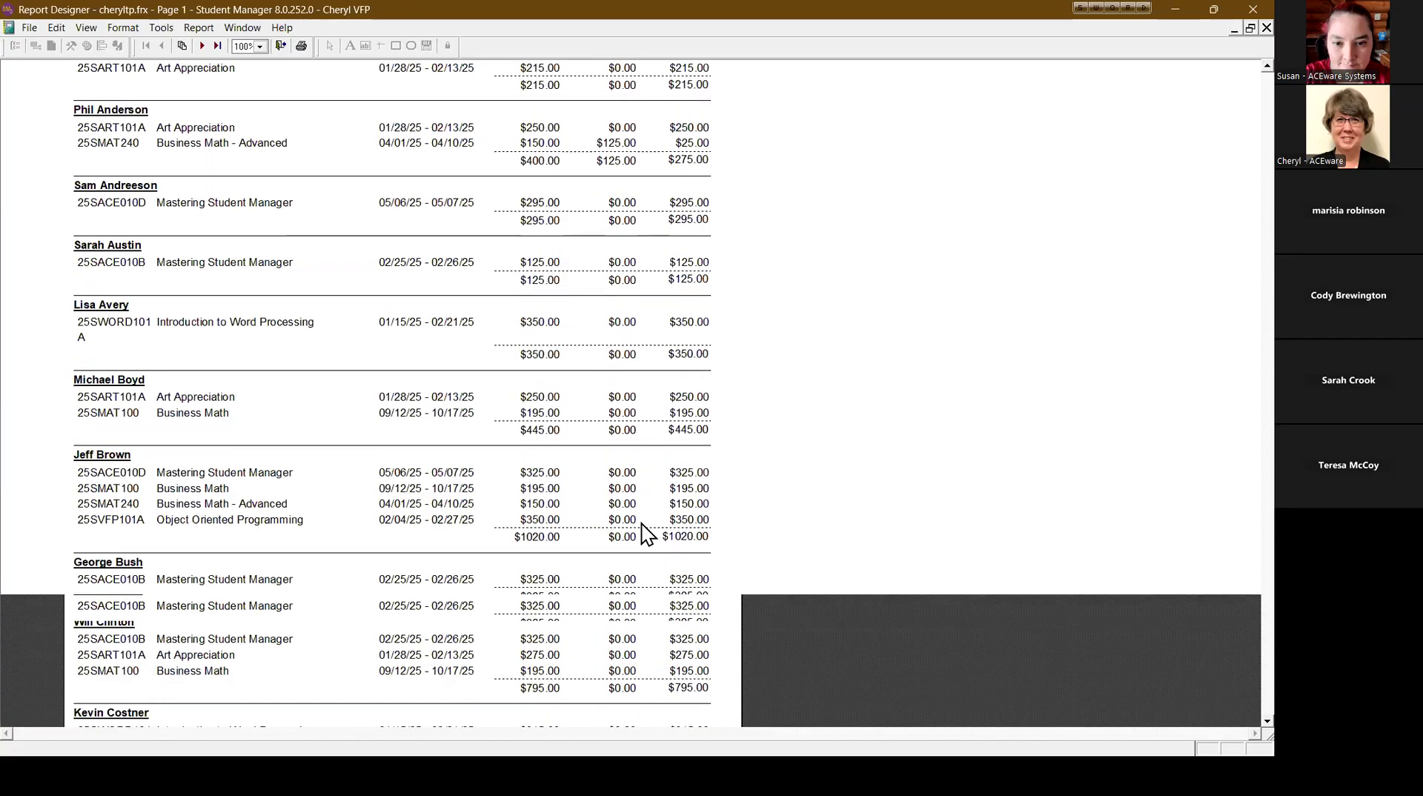
click(281, 46)
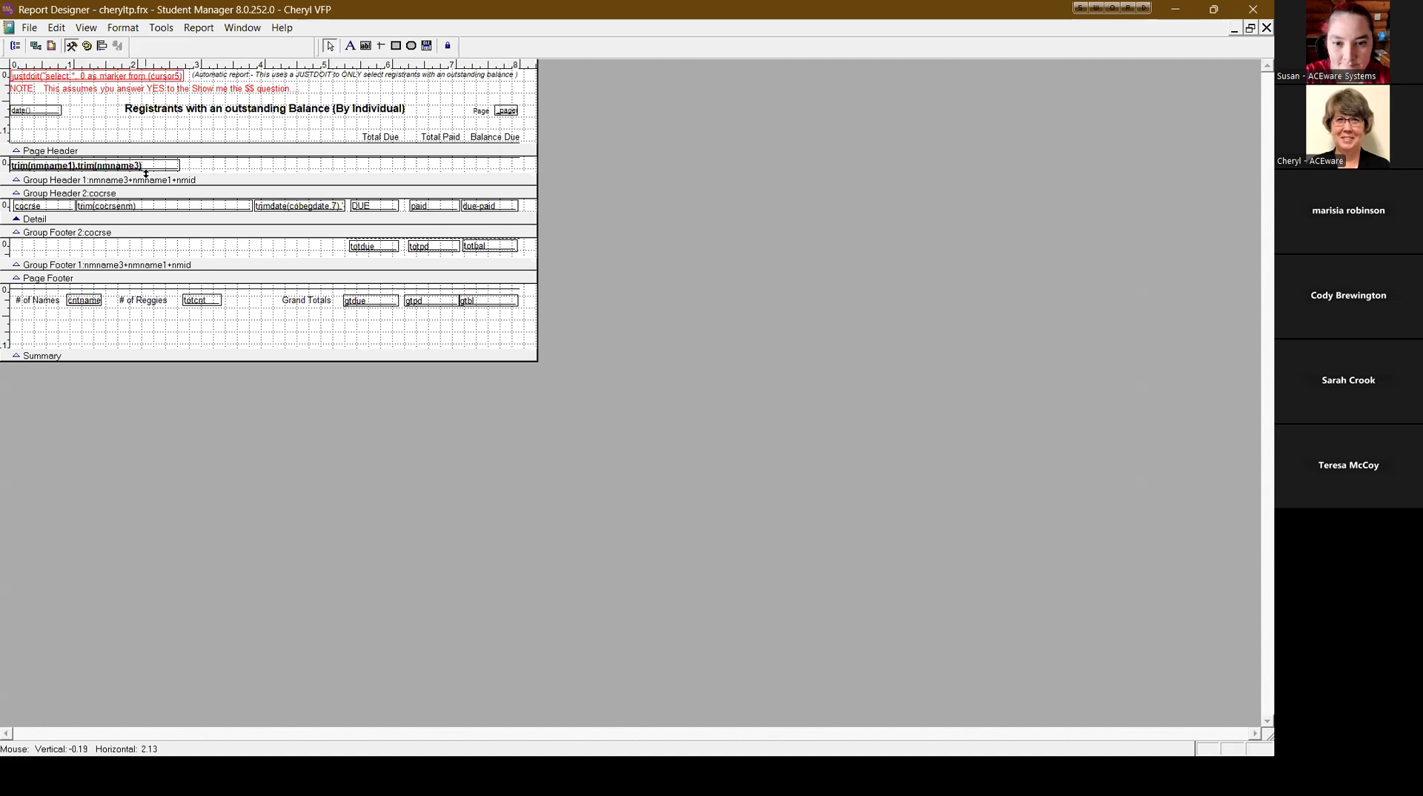
Insert "order by cocrse,nmid" before "into cursor (cursor5)" in the page header's JUSTDOIT expression.
double_click(157, 82)
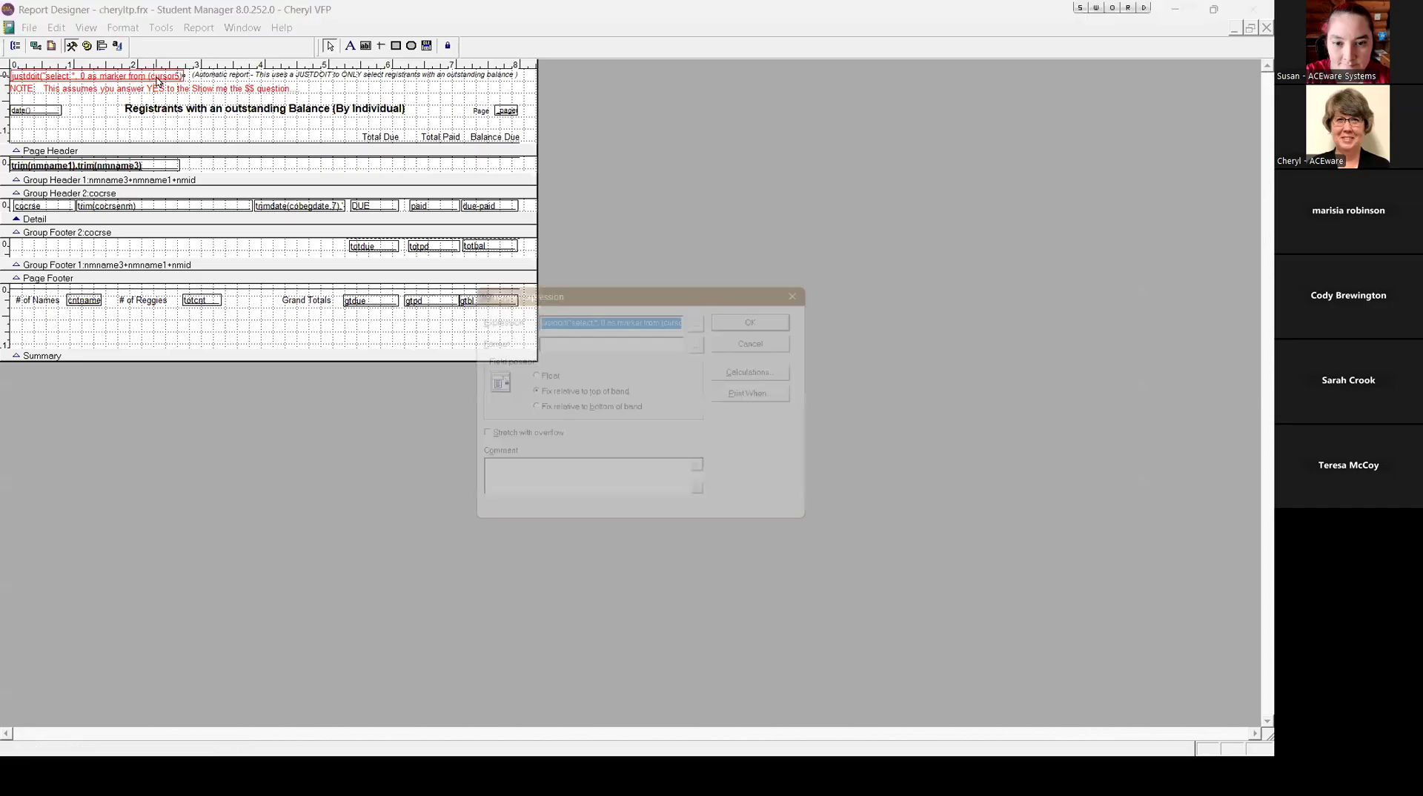
click(700, 311)
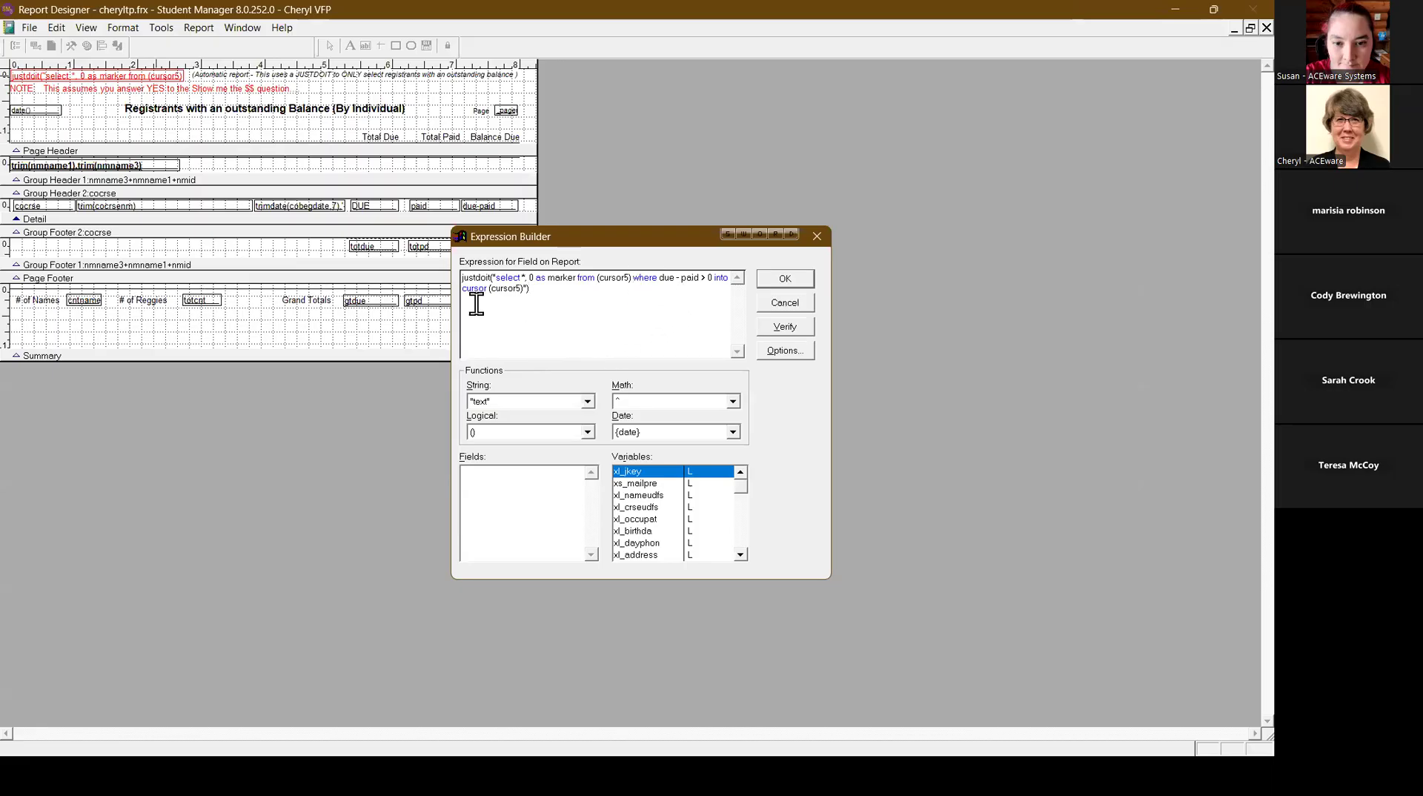
click(717, 278)
text(order by )
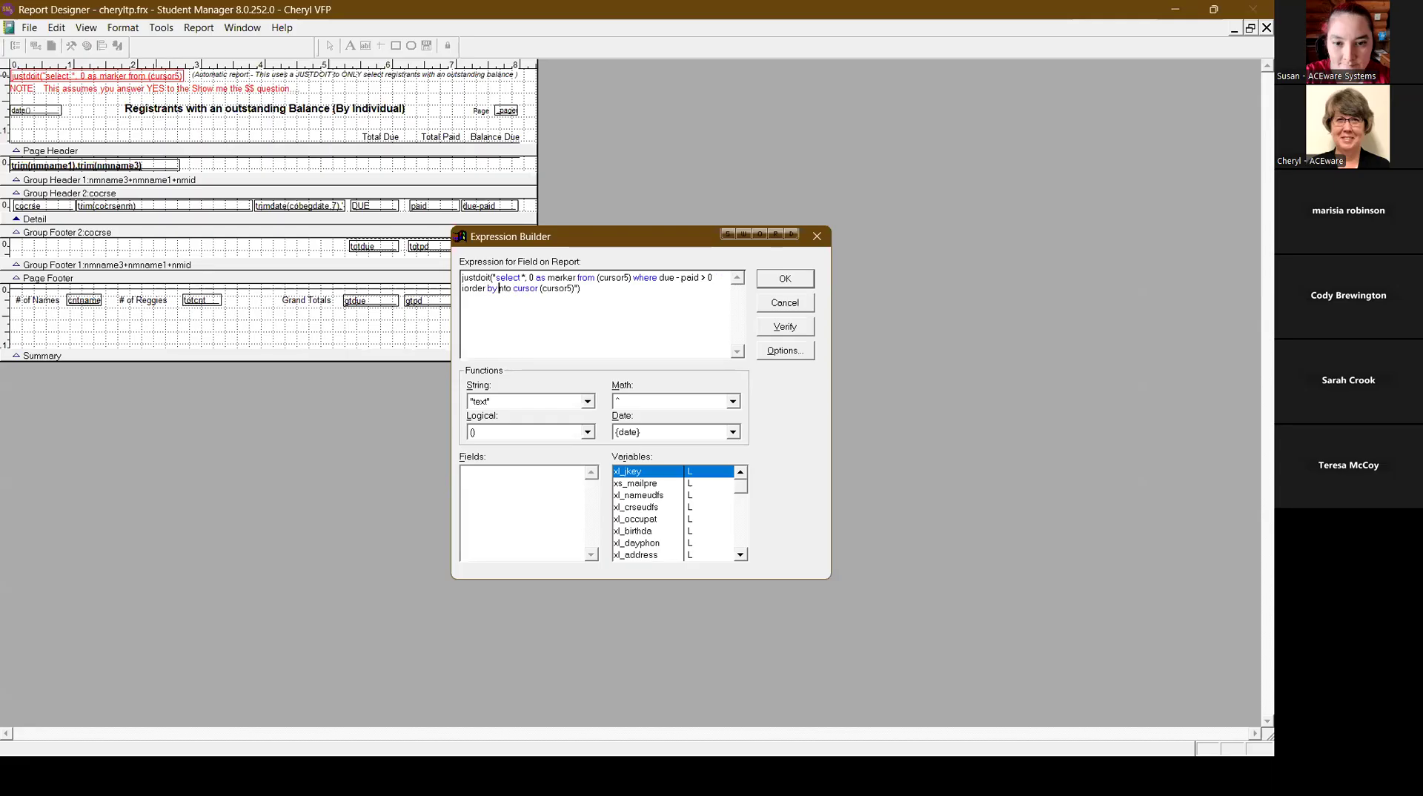
text(cocrse,nmid i)
click(465, 288)
key(BackSpace)
key(BackSpace)
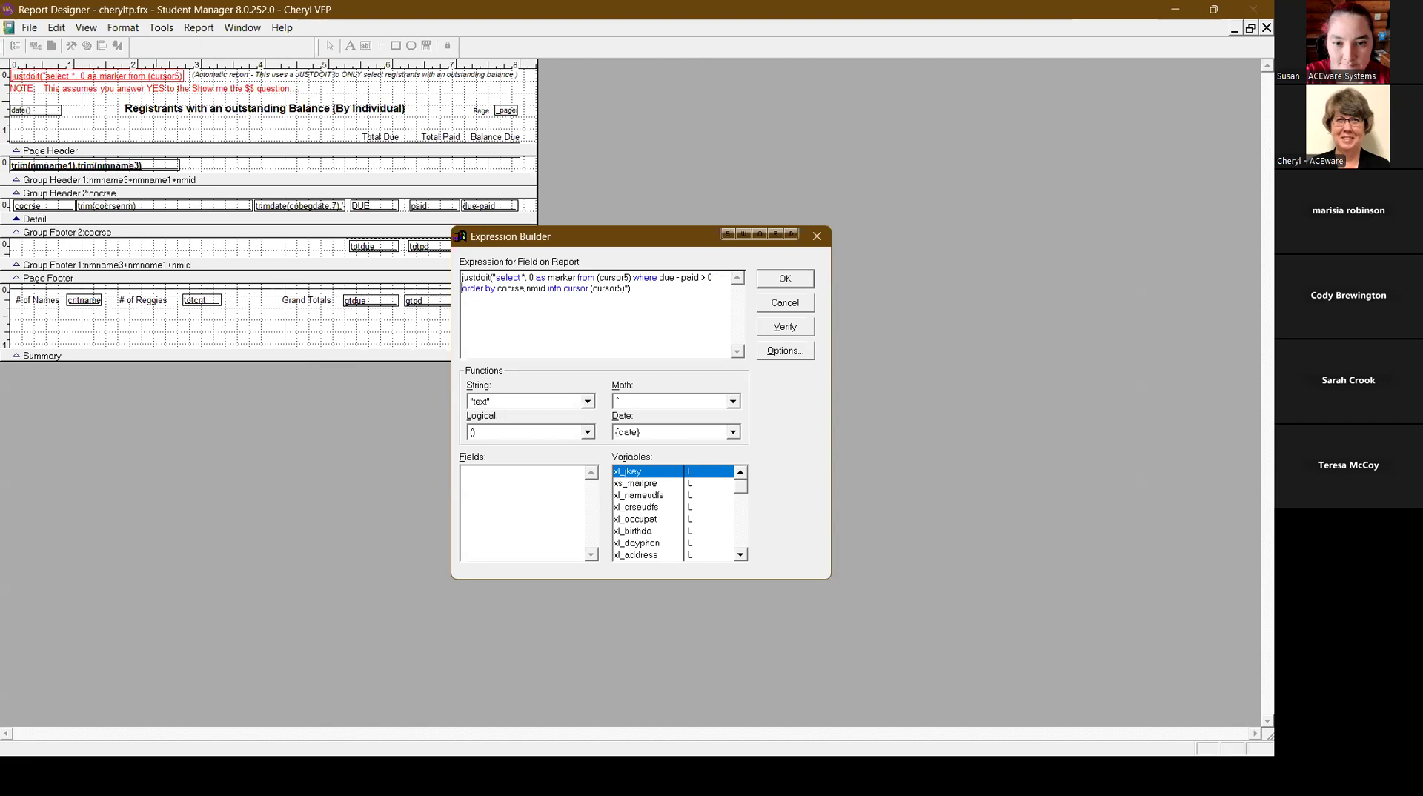